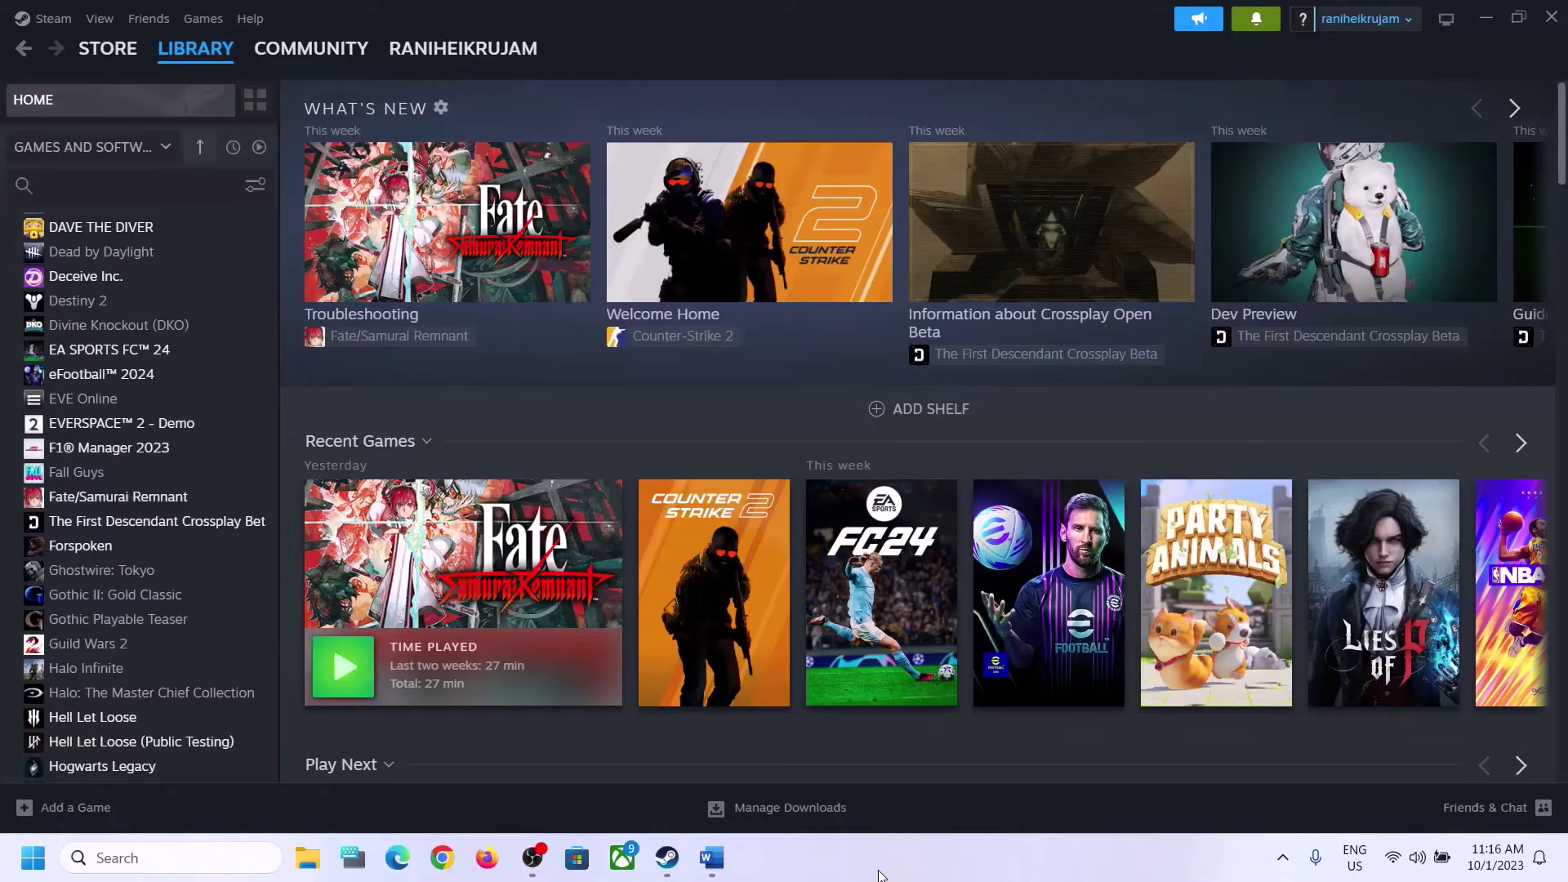
- Switch to the Word document and highlight "Windows + G and then" in the Step 1 instruction
click(712, 858)
click(454, 387)
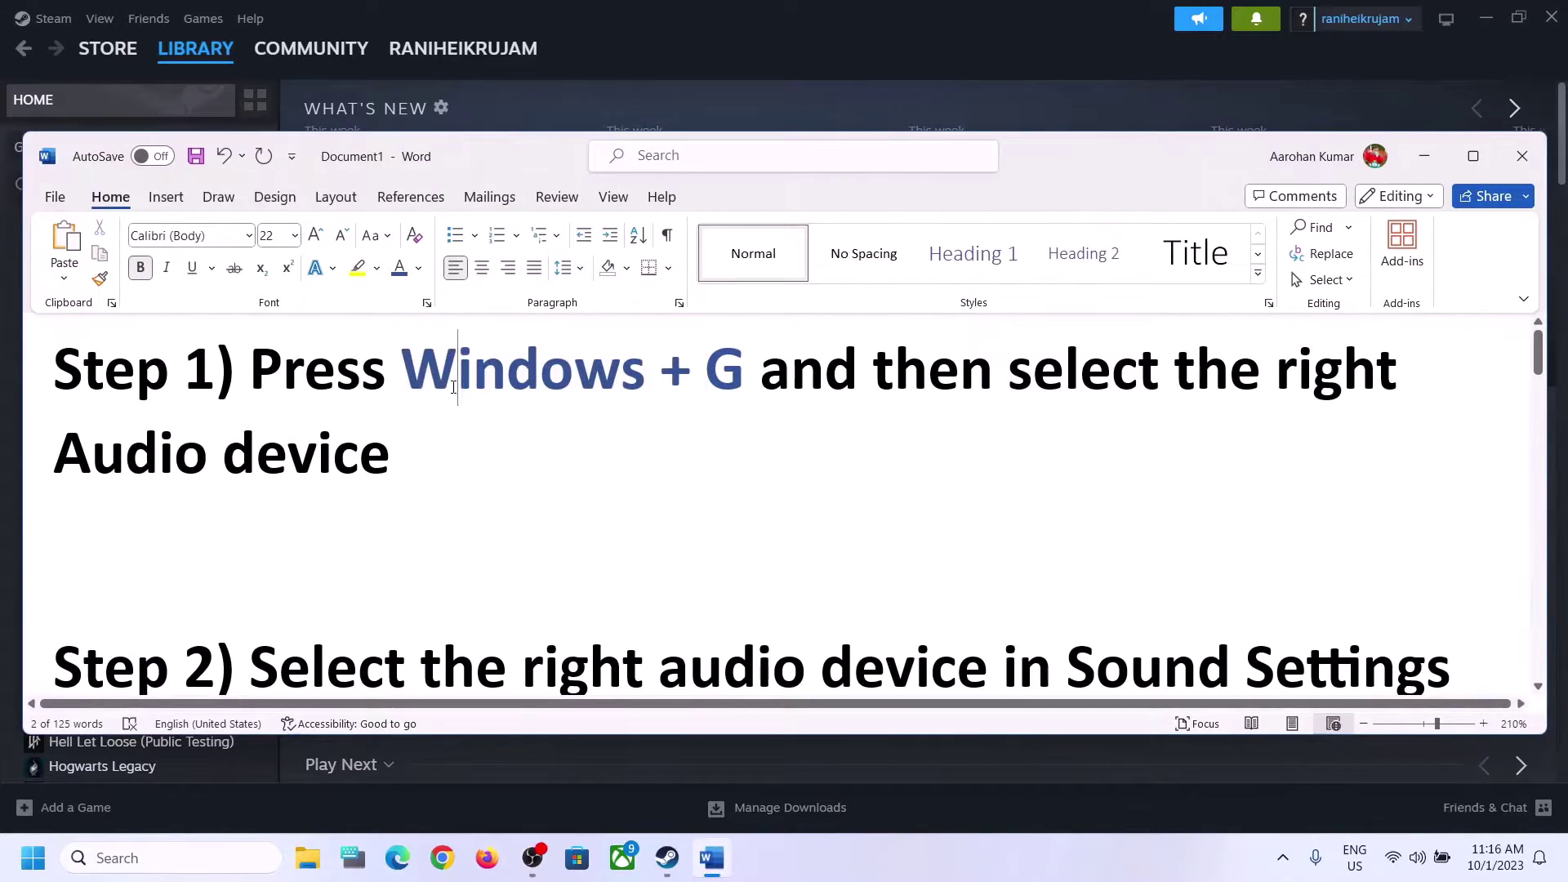
drag(455, 387, 1003, 381)
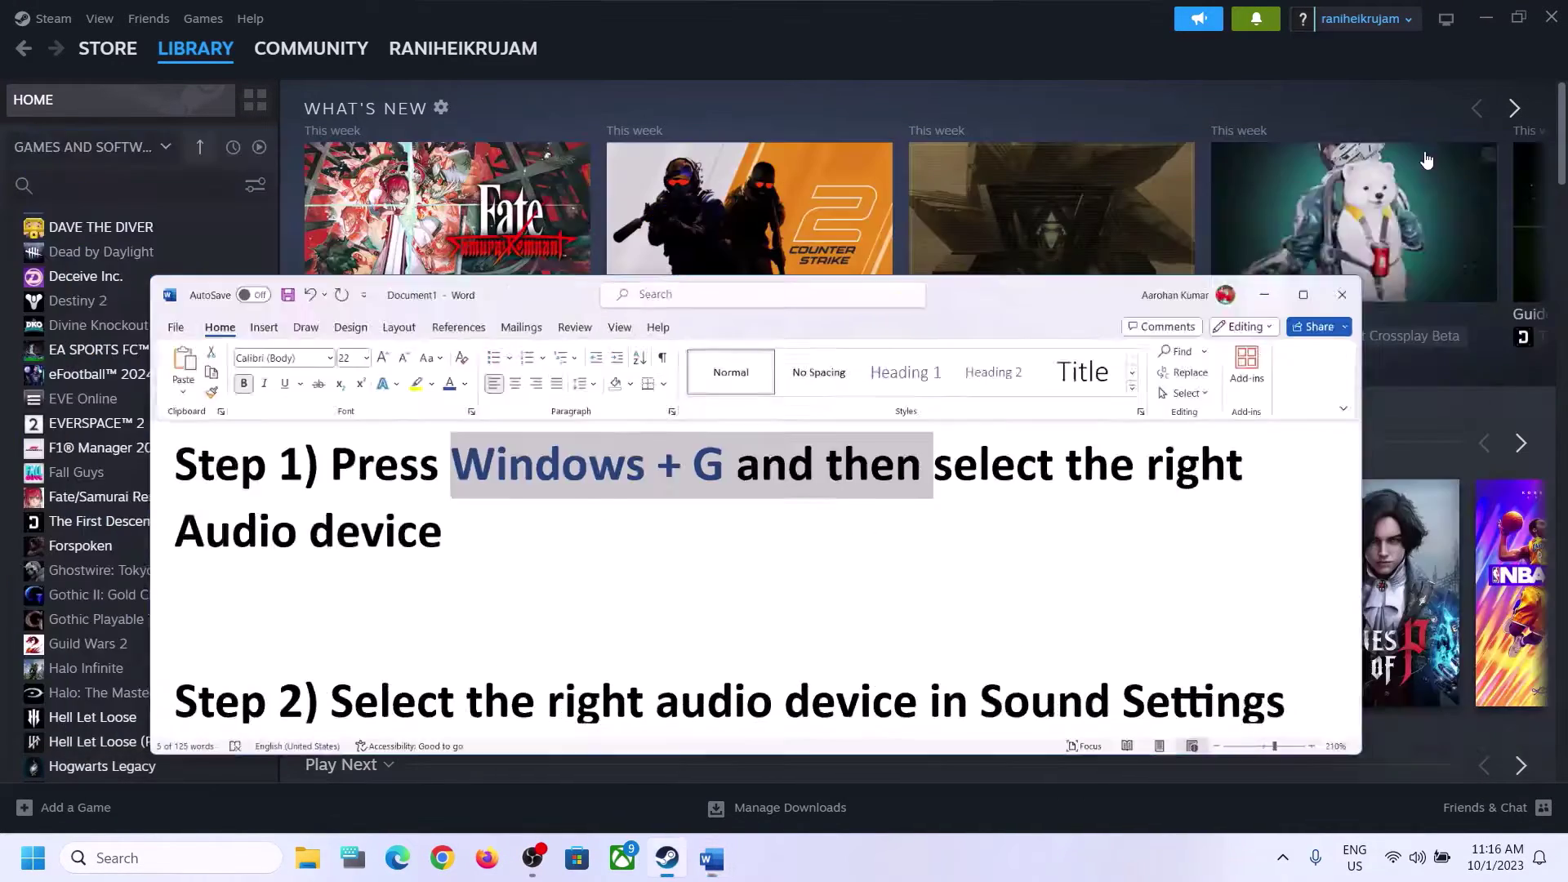
- Open Xbox Game Bar, choose Speakers (Realtek(R) Audio) as the Windows default output, and check the audio mix volumes
key(super+g)
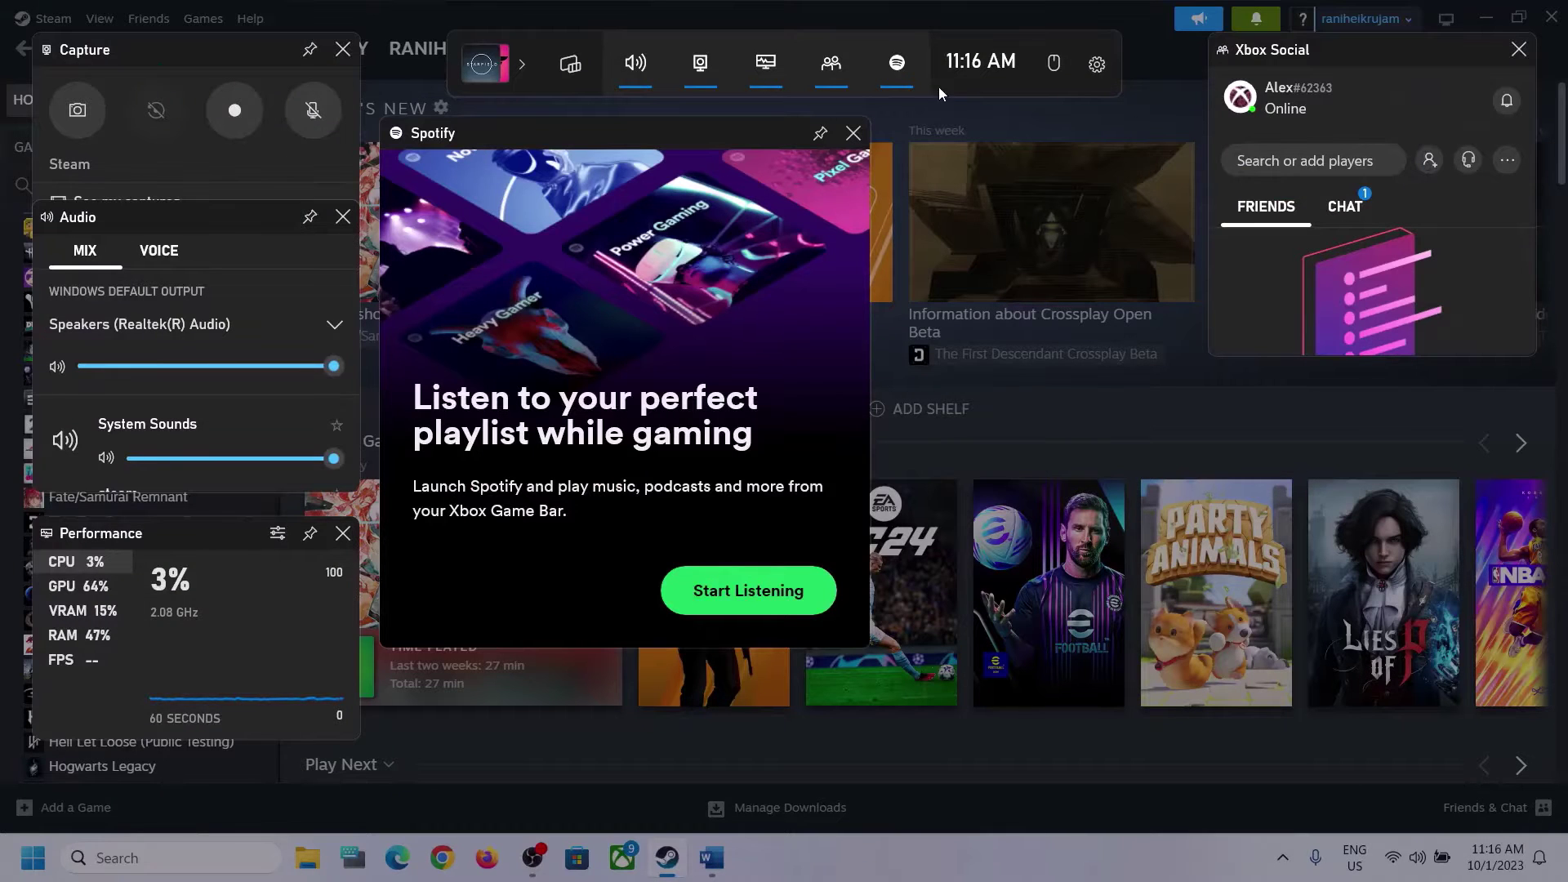
click(634, 65)
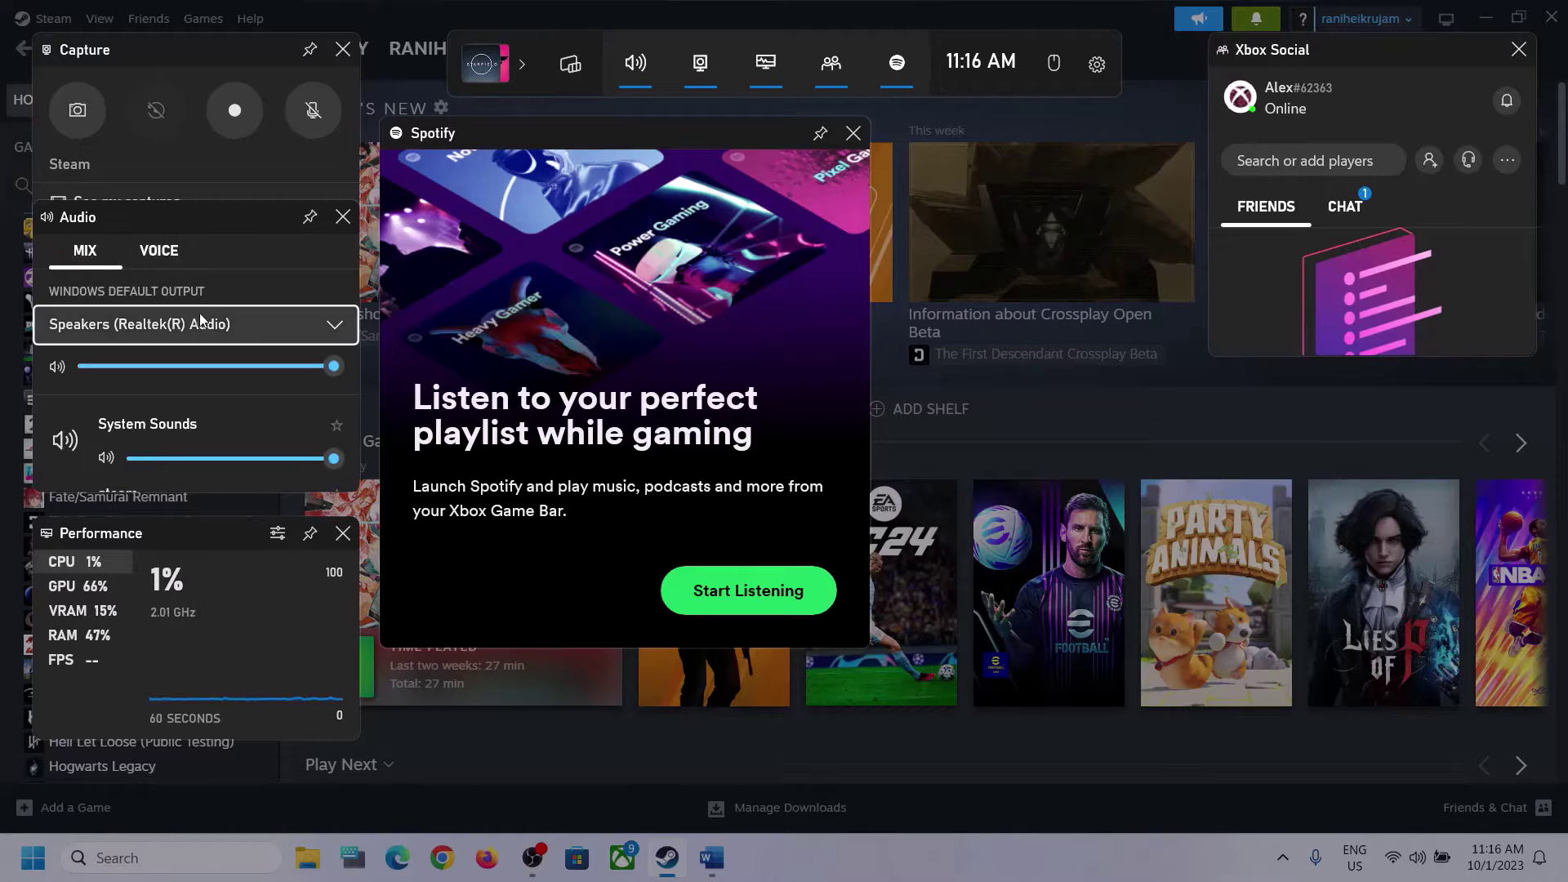
click(334, 326)
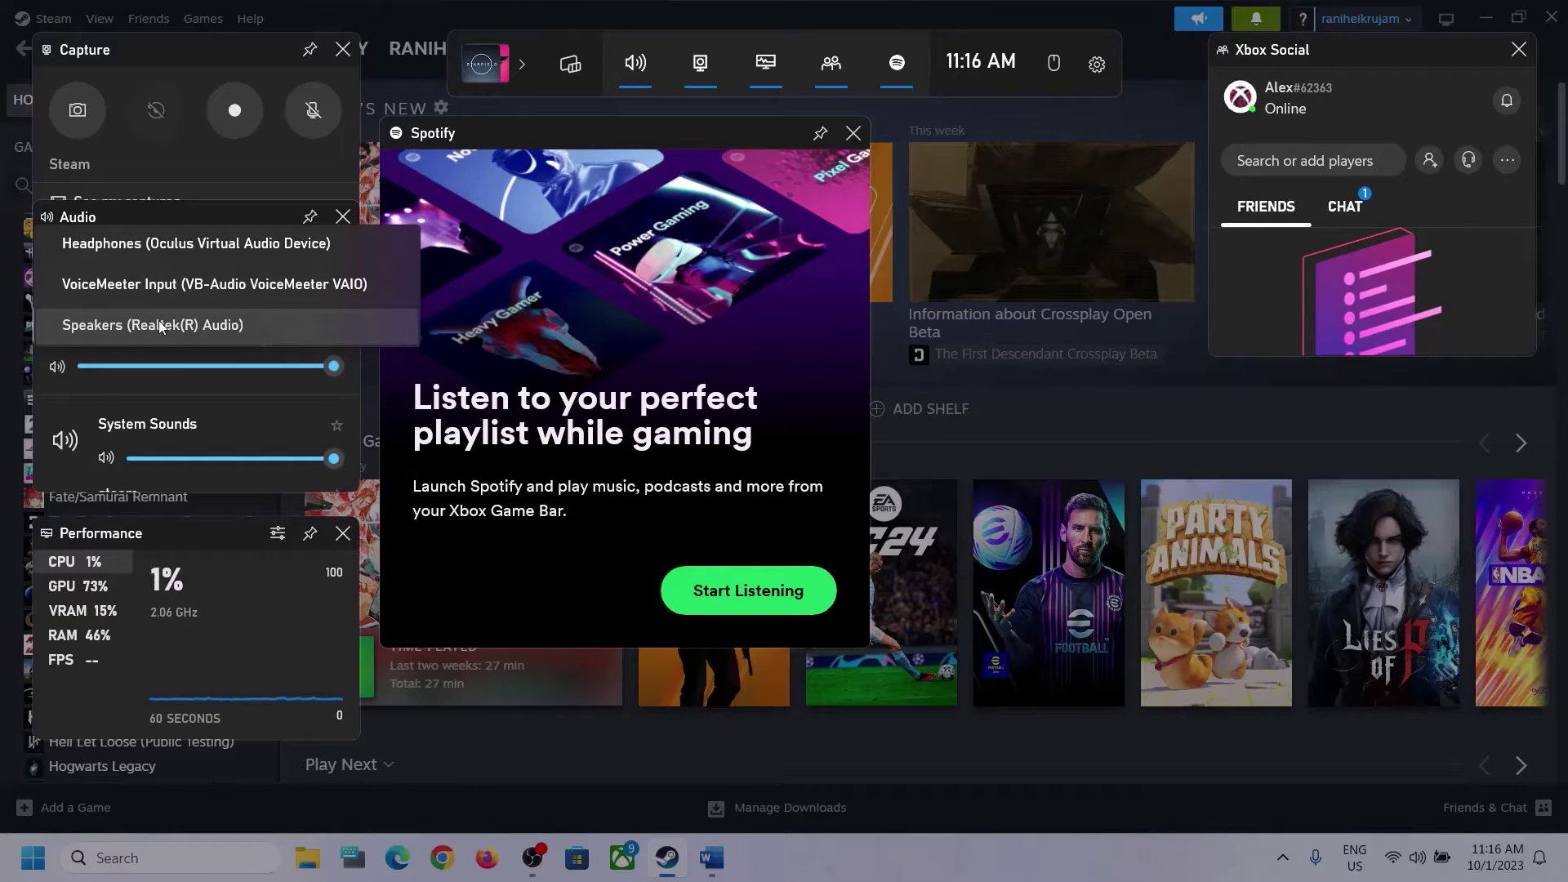
click(223, 325)
scroll(240, 404, down, 1)
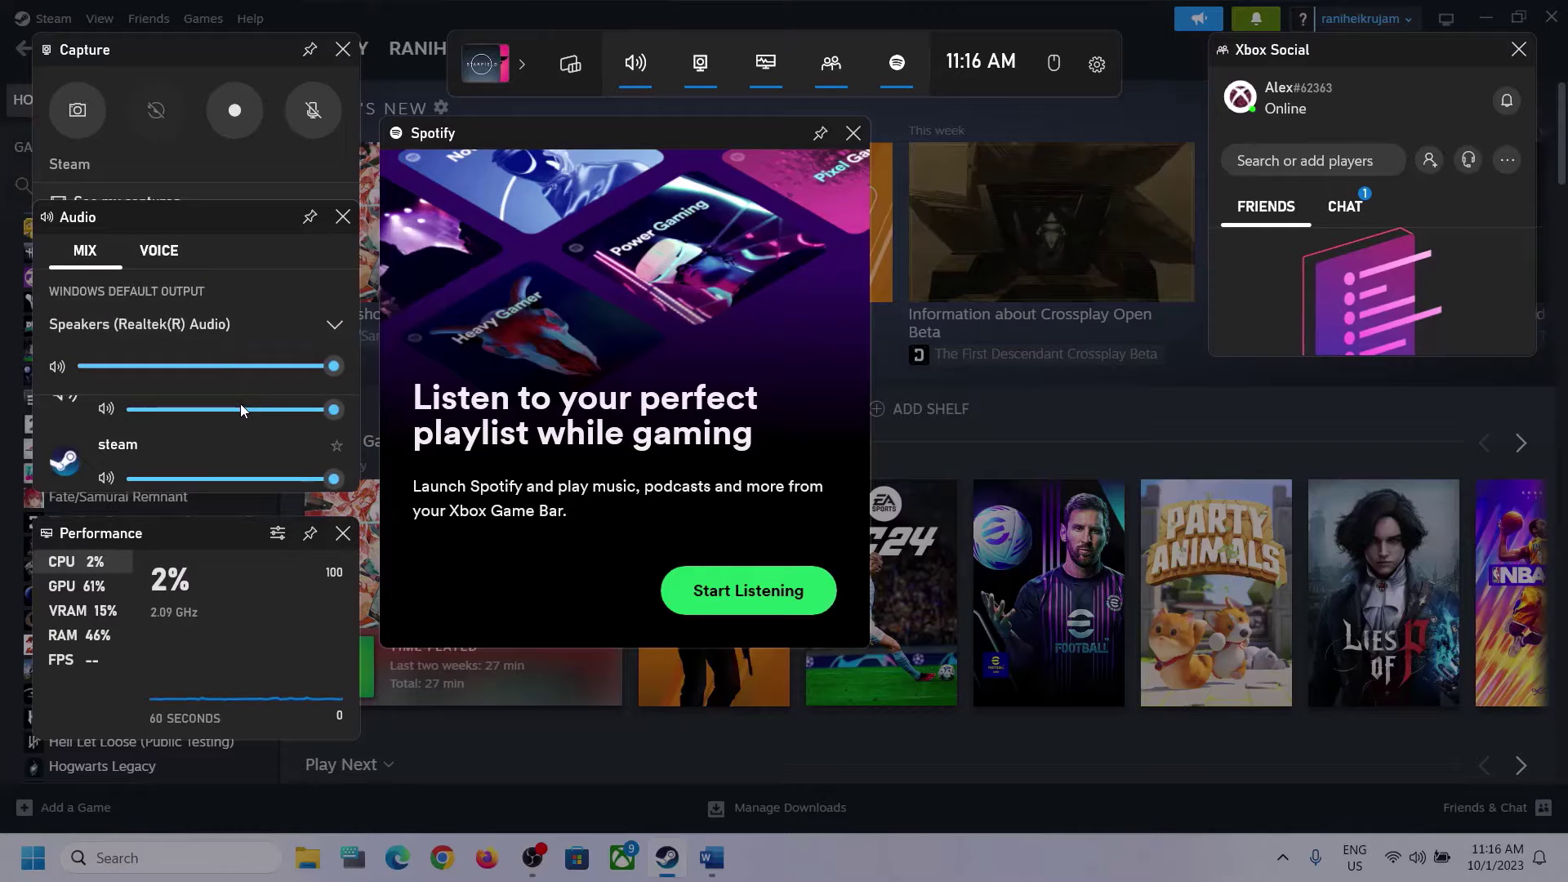
scroll(230, 438, up, 1)
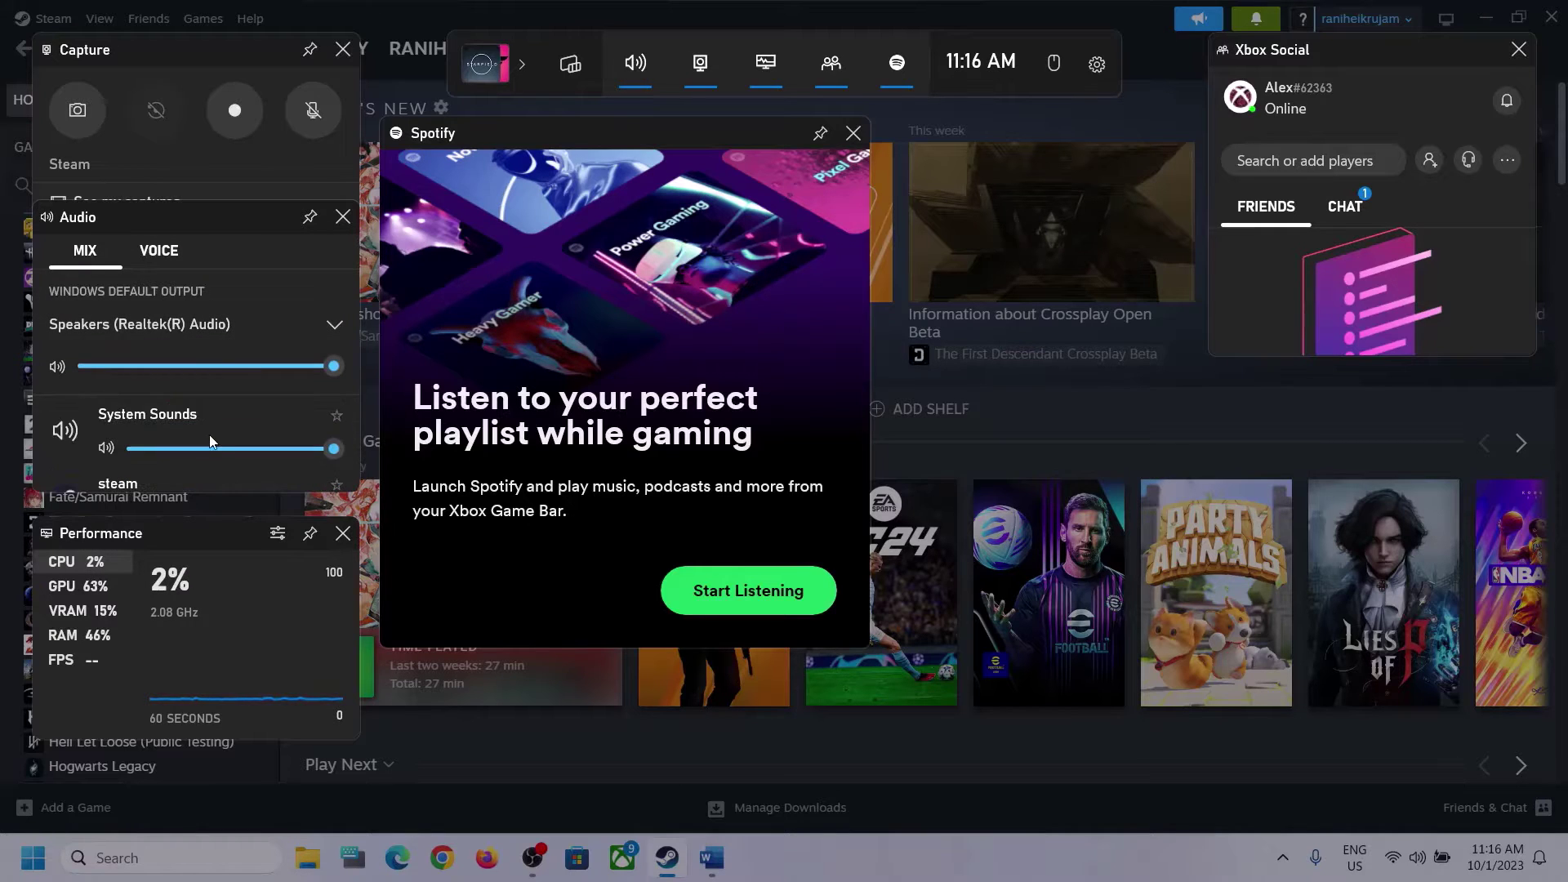
scroll(210, 442, down, 1)
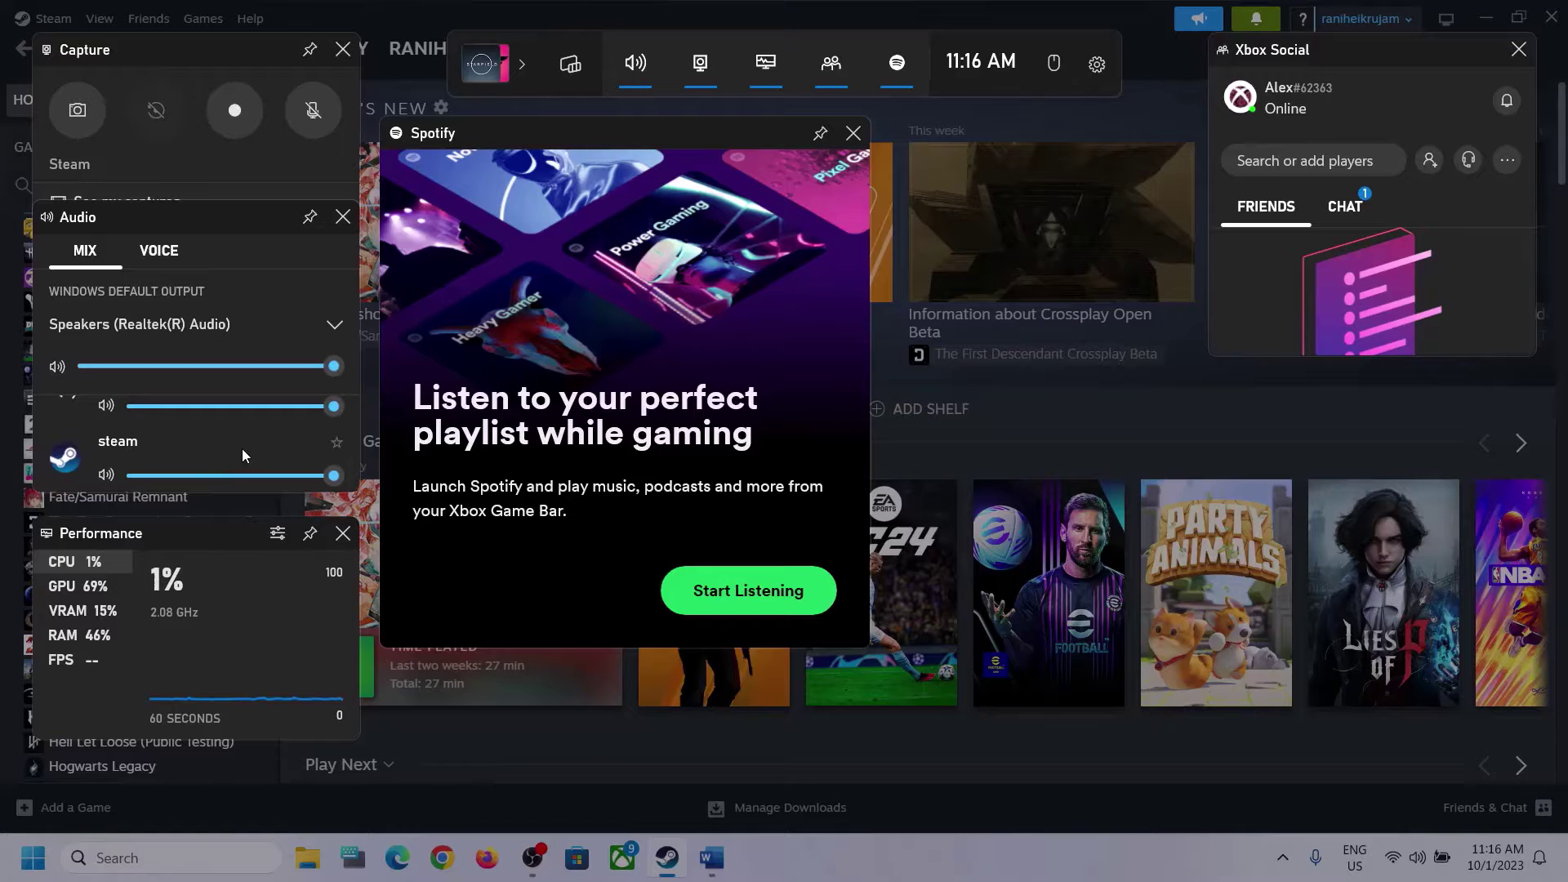
scroll(258, 445, up, 1)
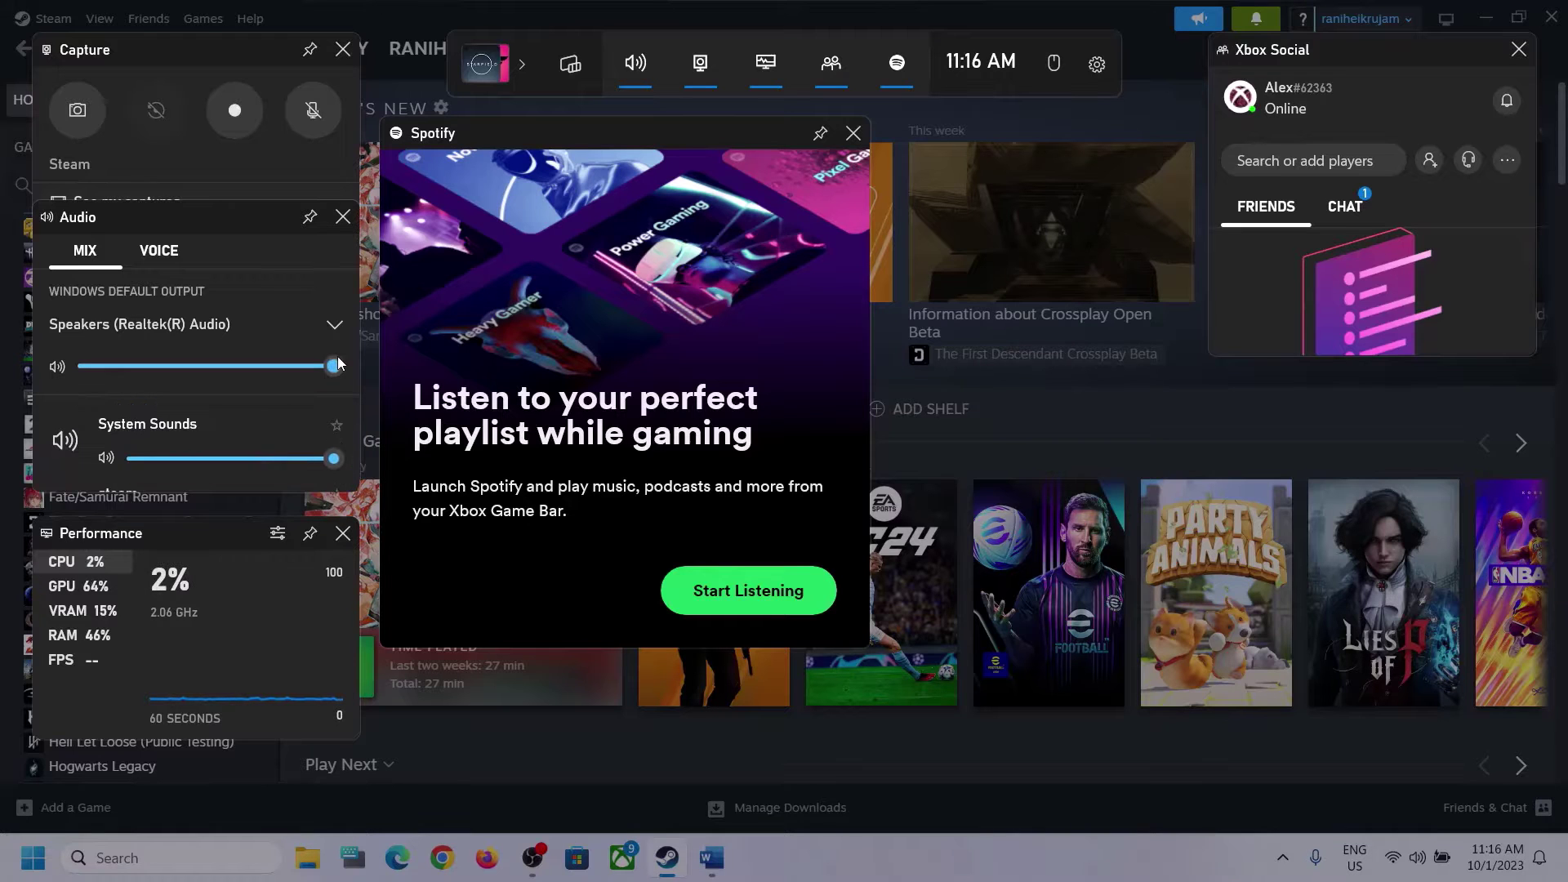
- Review the available Windows default input devices in the Game Bar voice audio settings
click(155, 255)
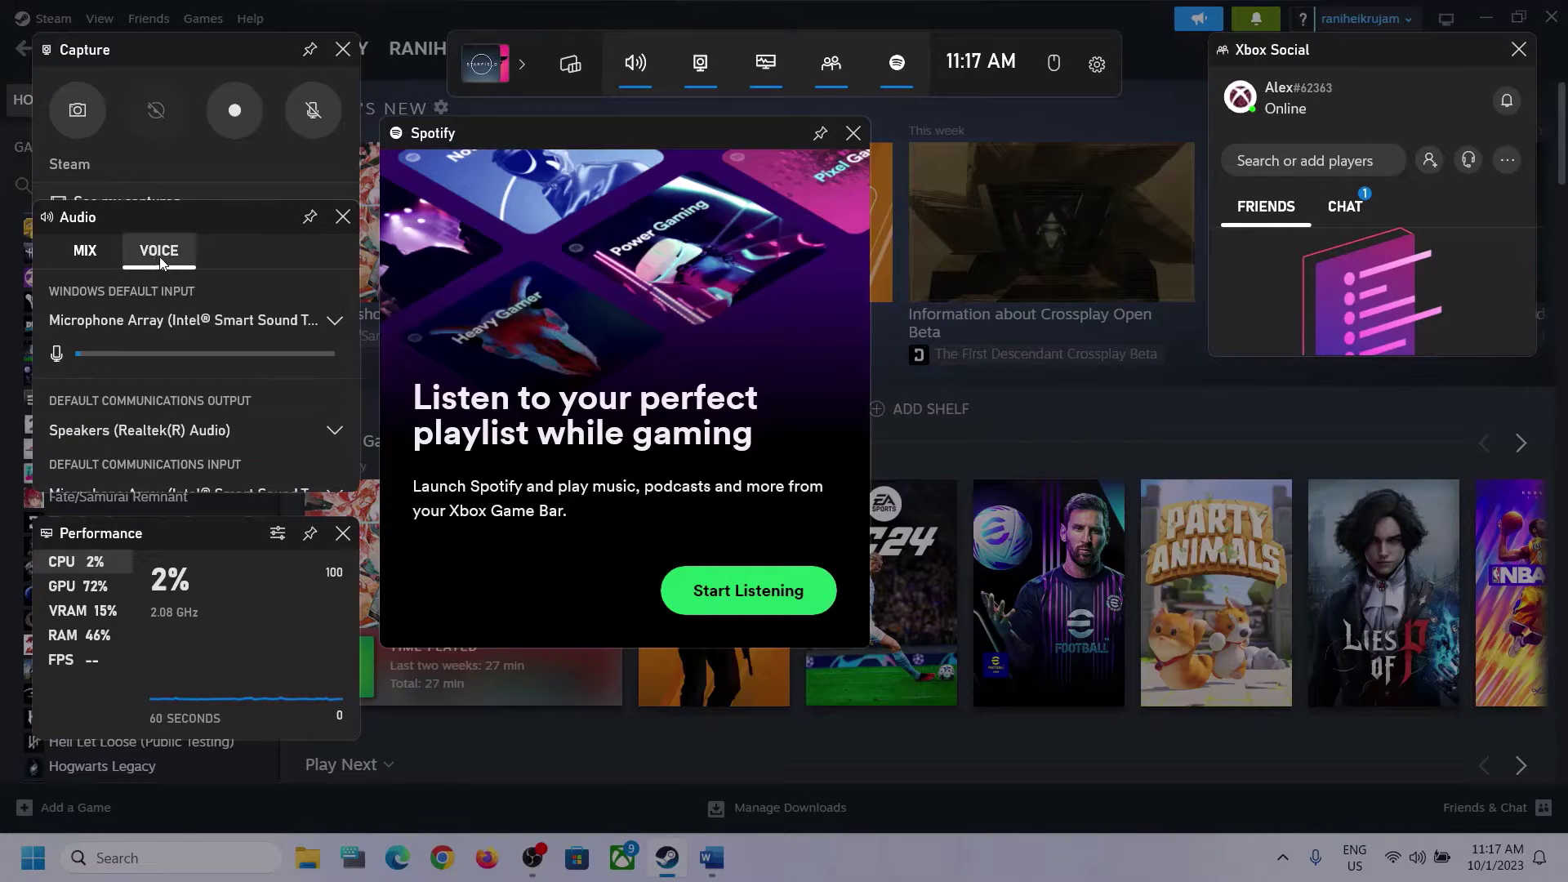
click(330, 320)
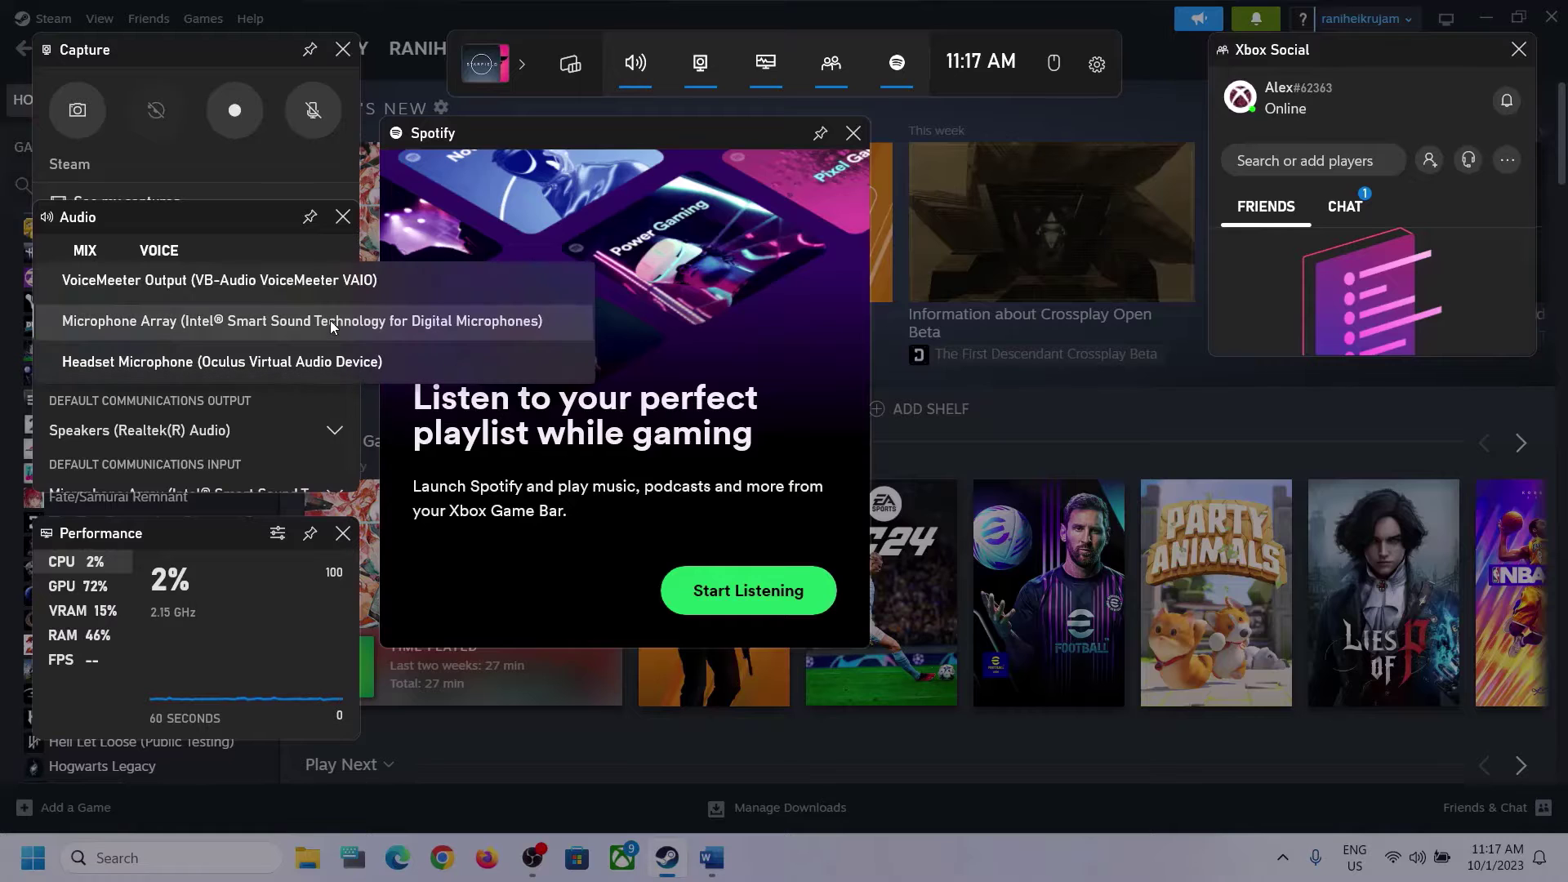
click(230, 224)
- Choose Speakers (Realtek(R) Audio) as the default communications output, check the communications input choices, and close Game Bar
scroll(266, 397, down, 1)
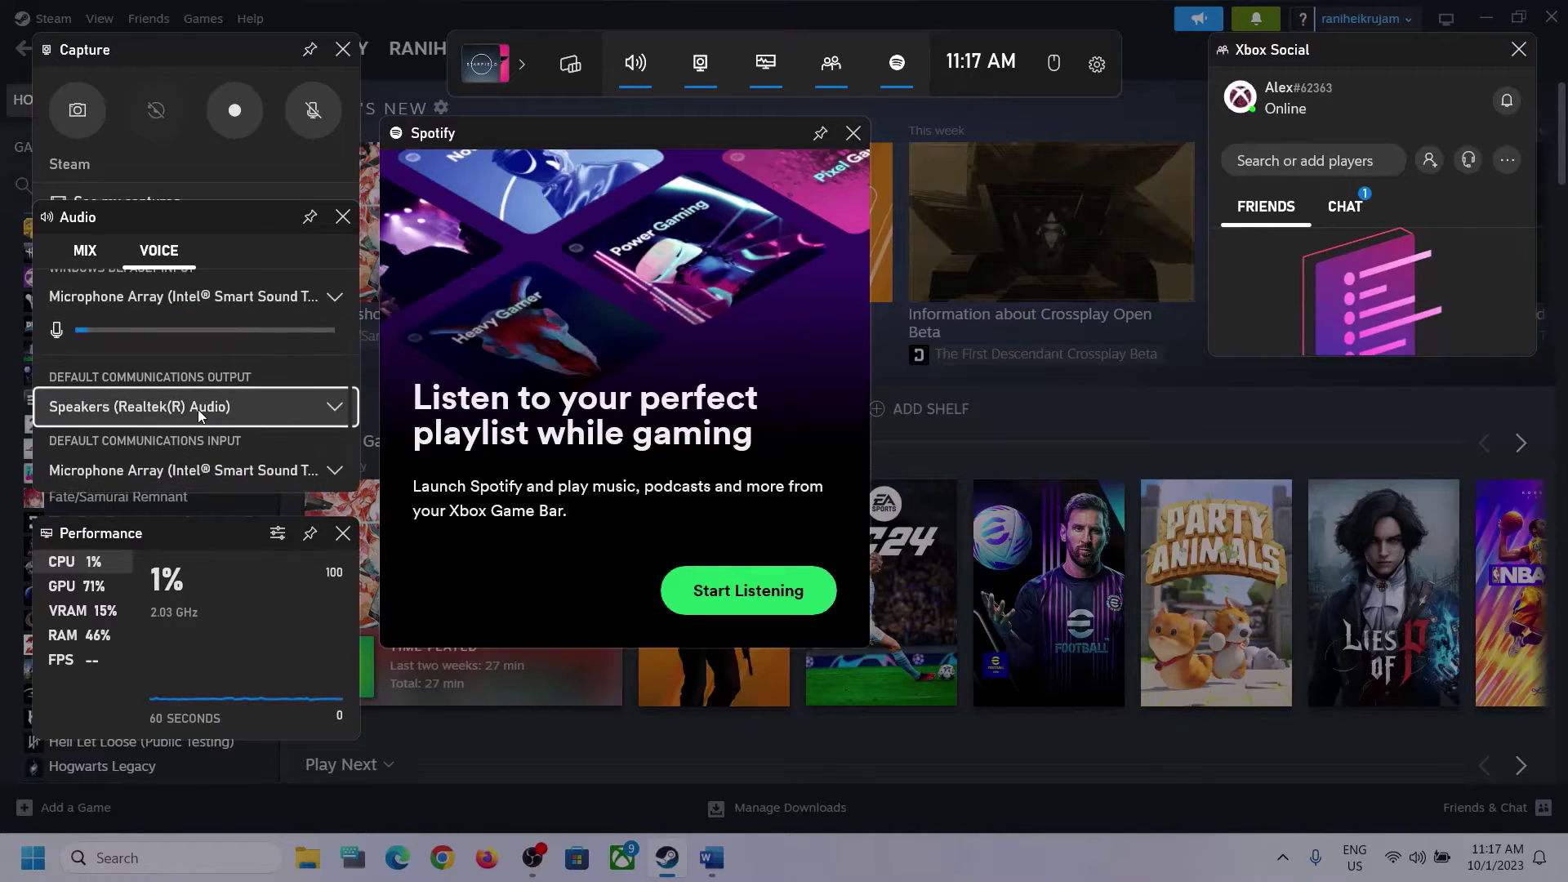
click(326, 399)
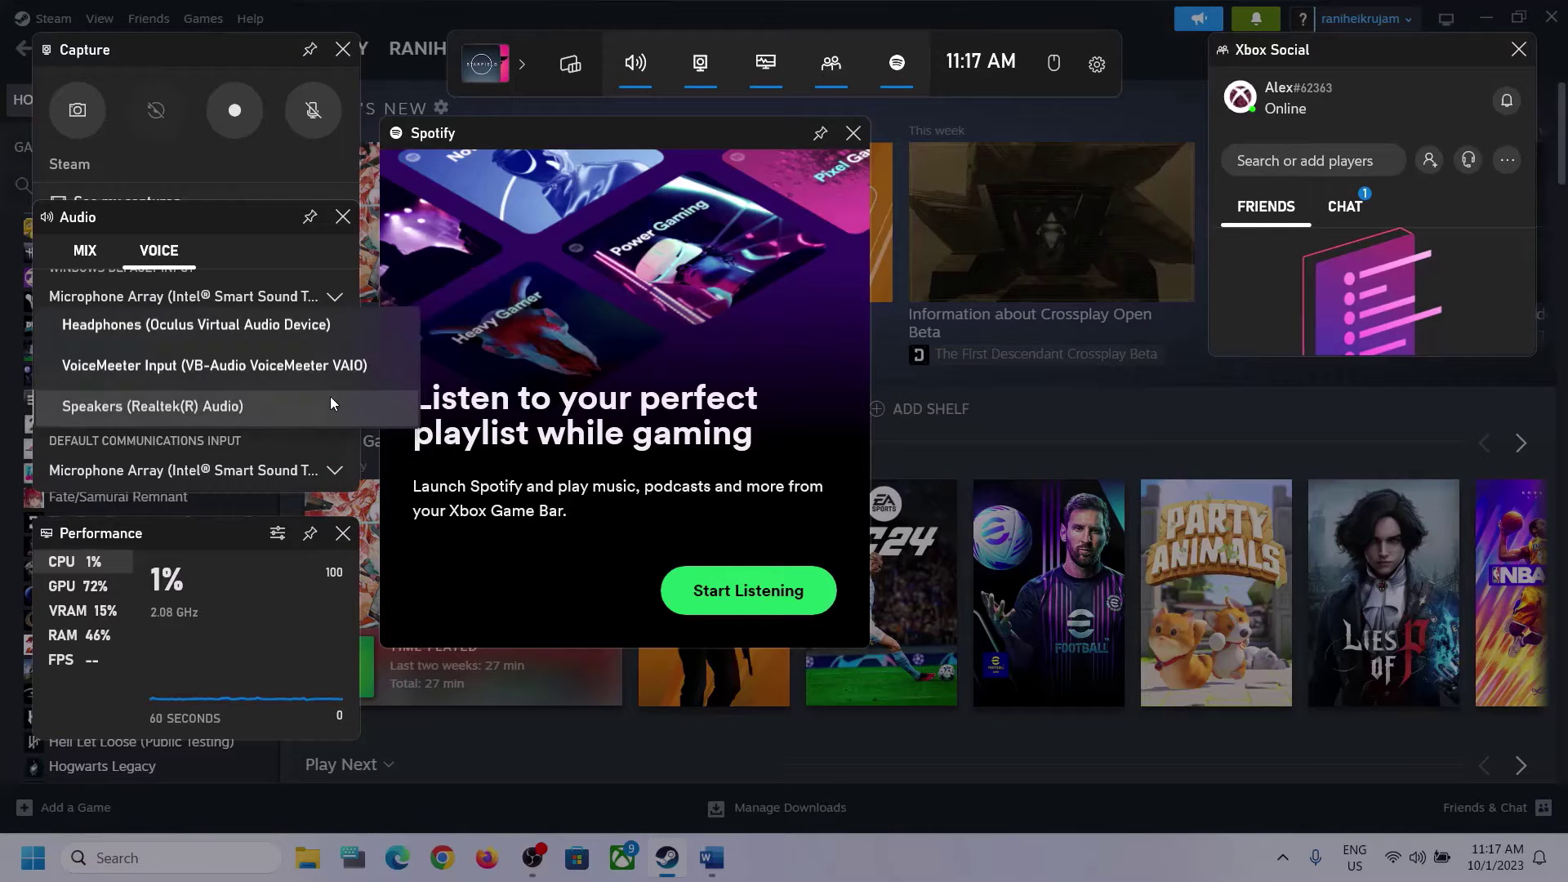
click(255, 408)
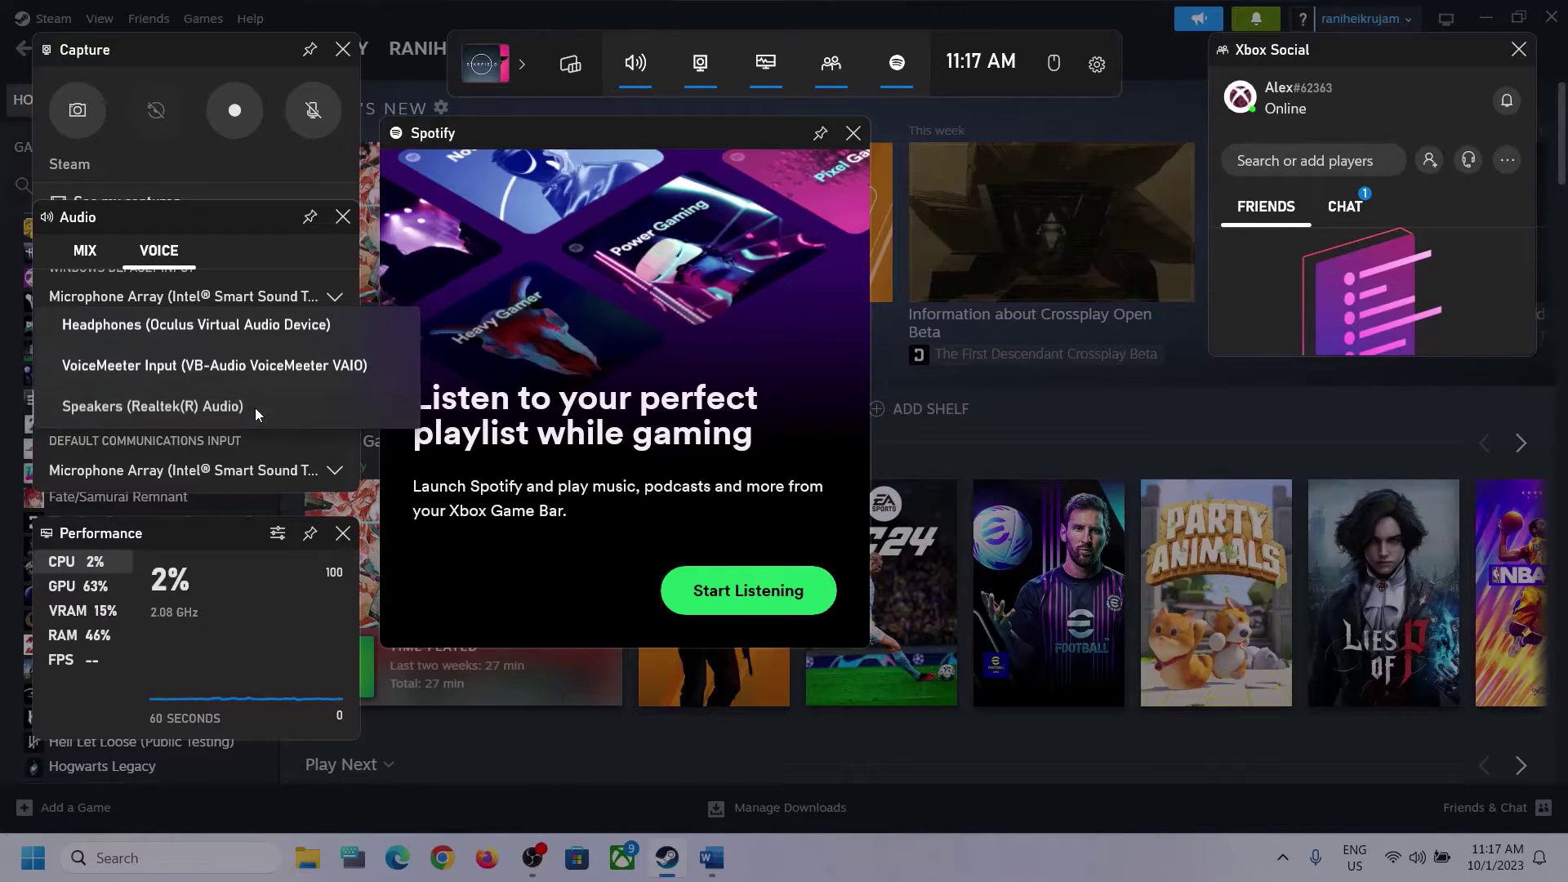
click(274, 482)
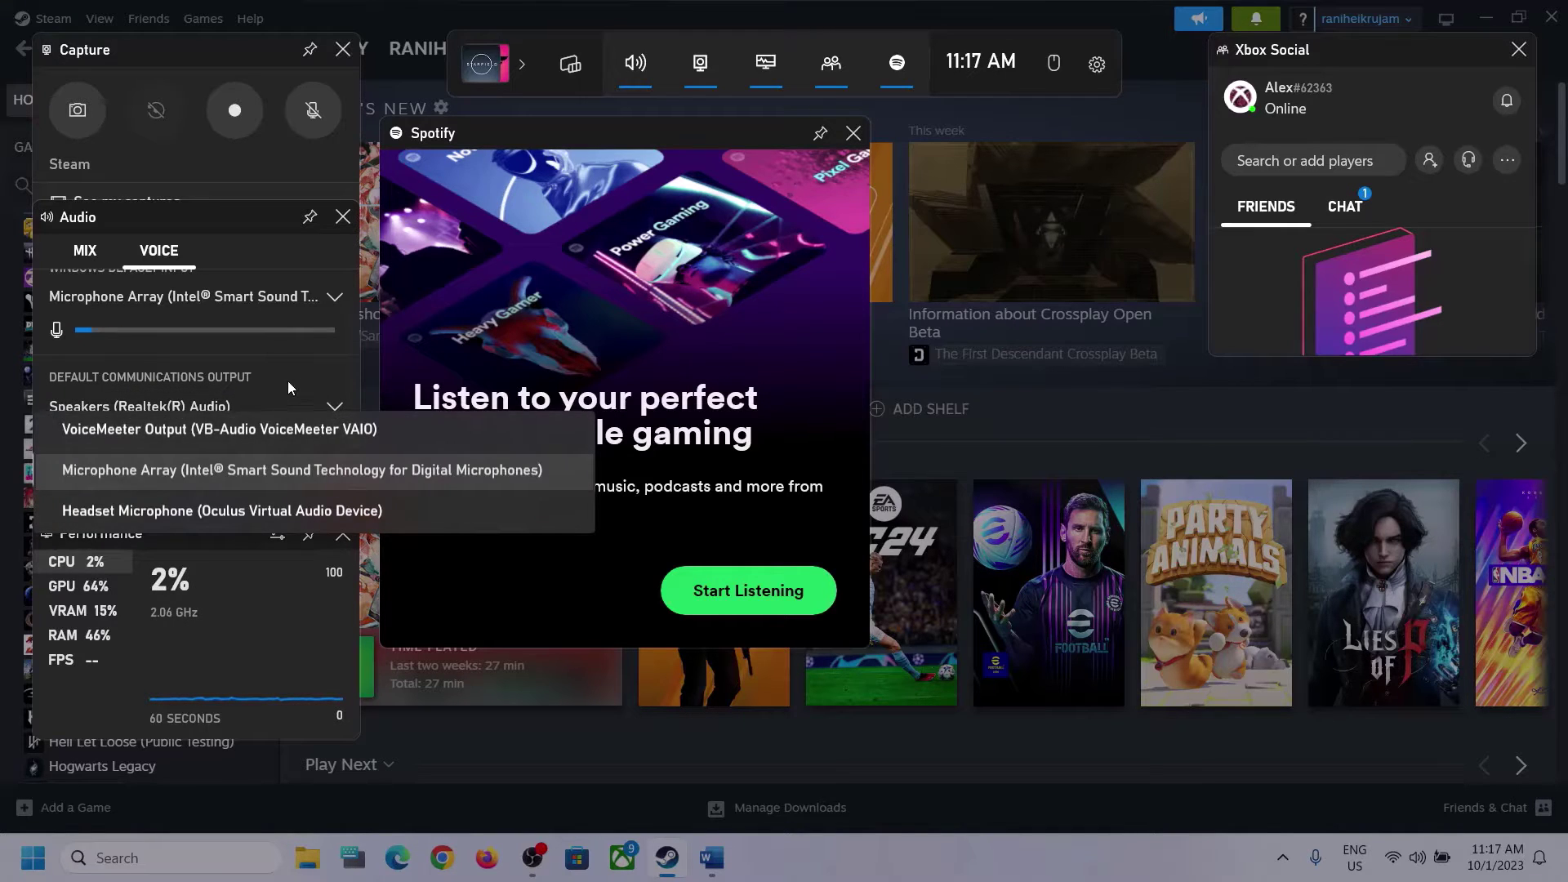
click(325, 351)
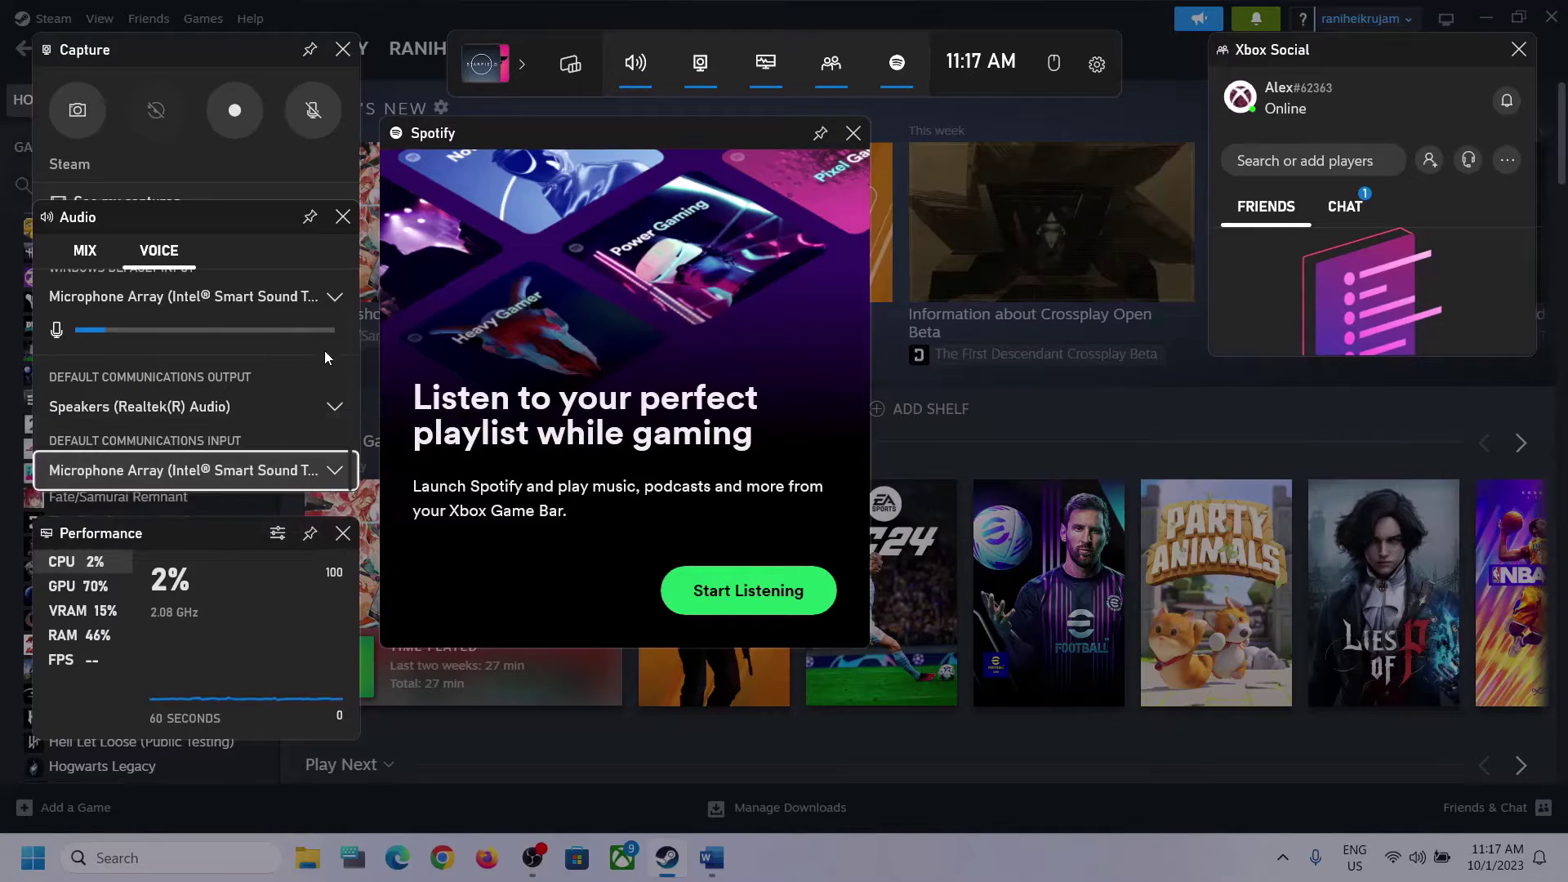
click(905, 243)
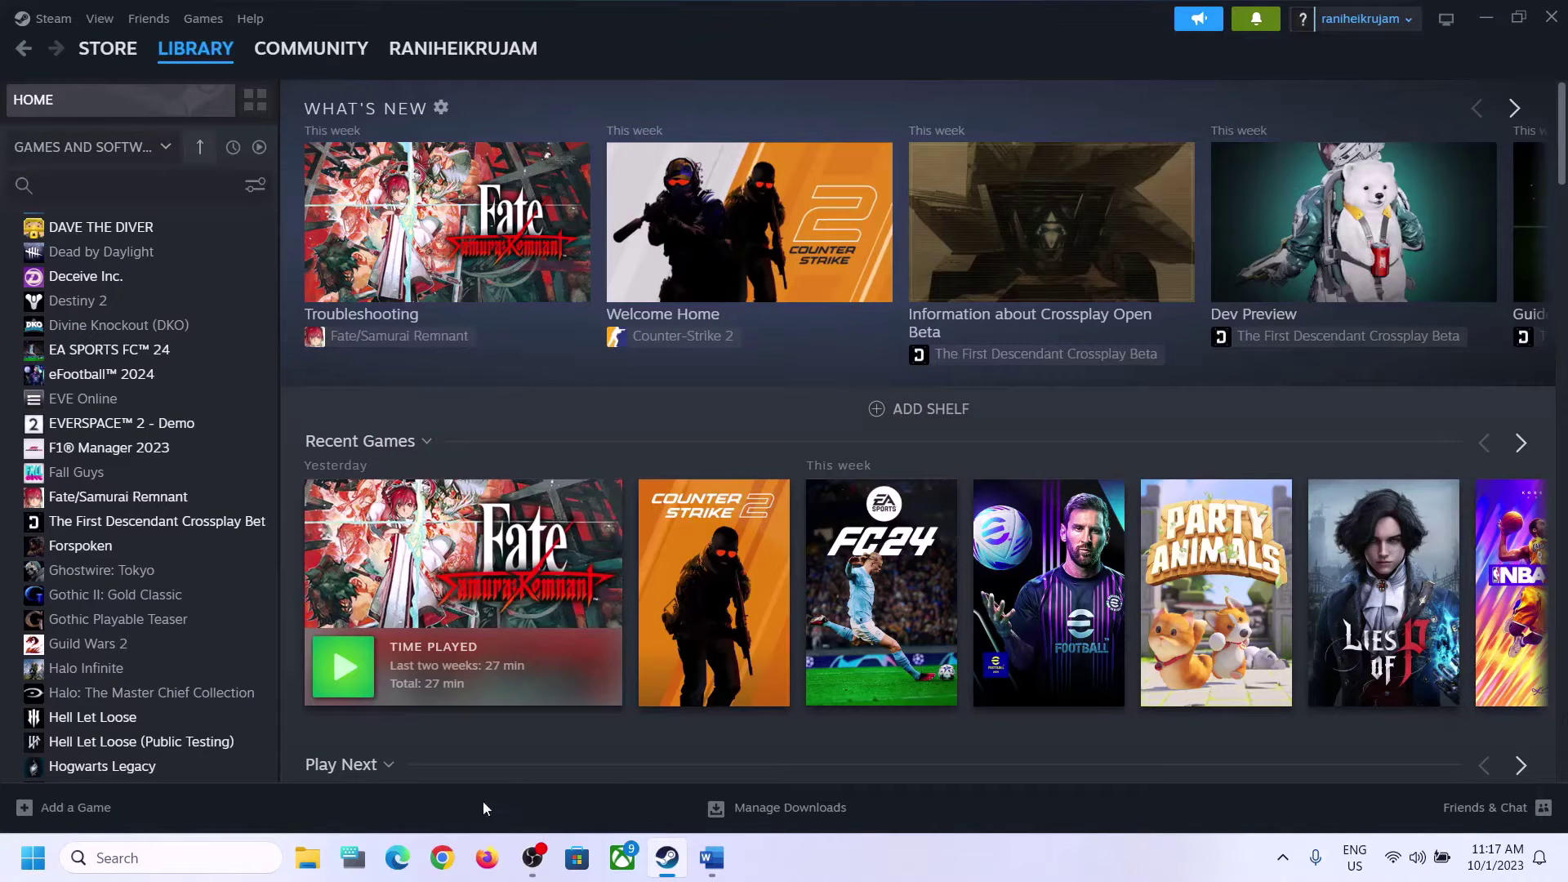
- Return to the Word document, highlight the Step 2 text "Select the right audio device in Sound", and minimize the document
click(709, 850)
scroll(420, 585, down, 2)
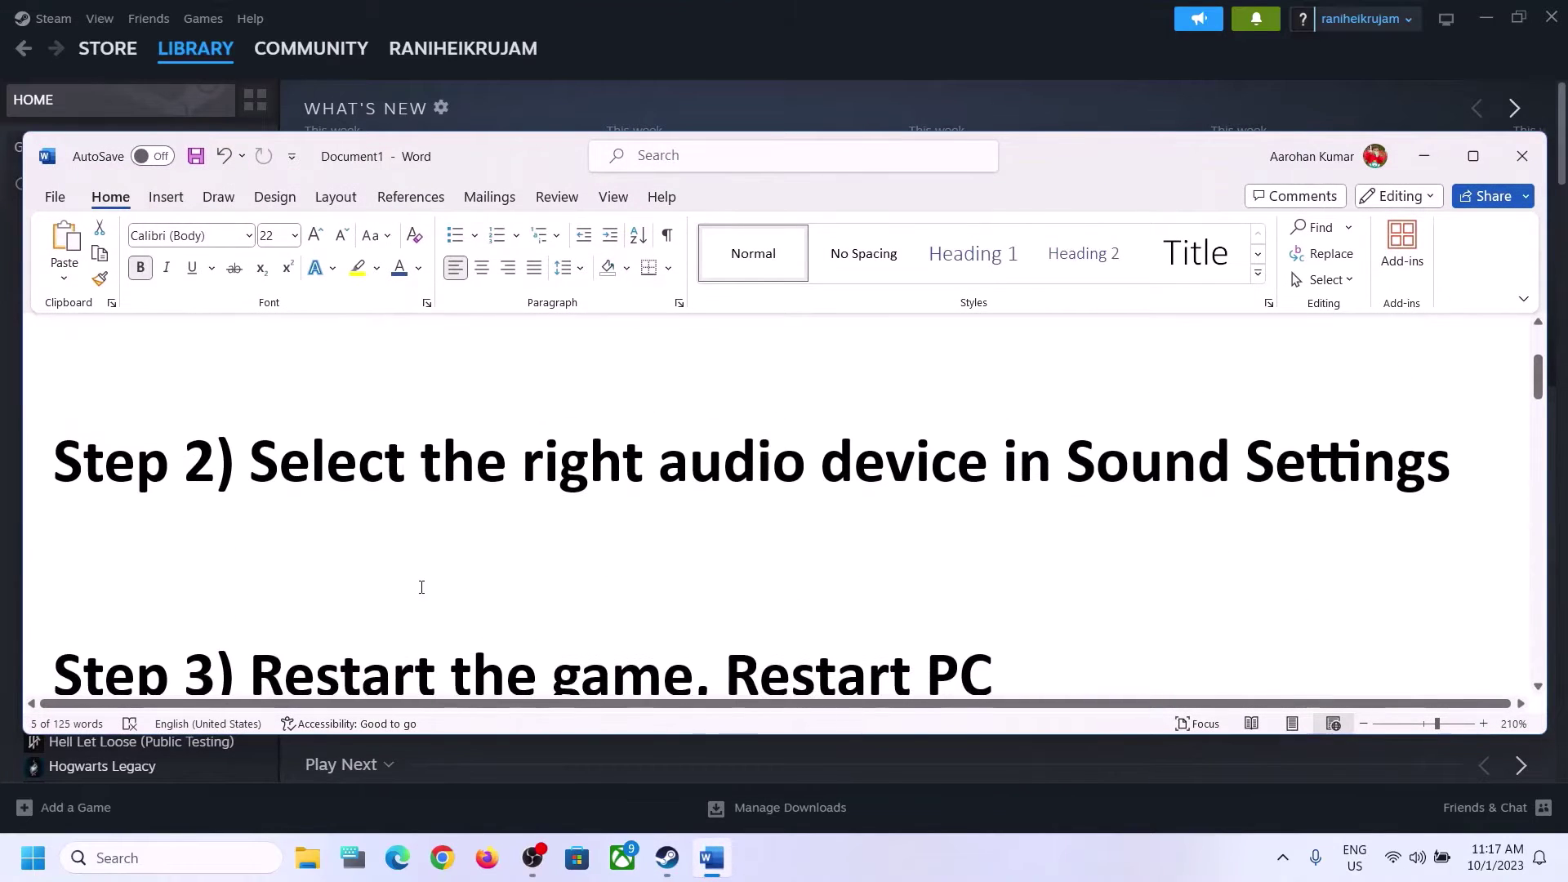
scroll(460, 539, up, 1)
drag(249, 549, 1242, 551)
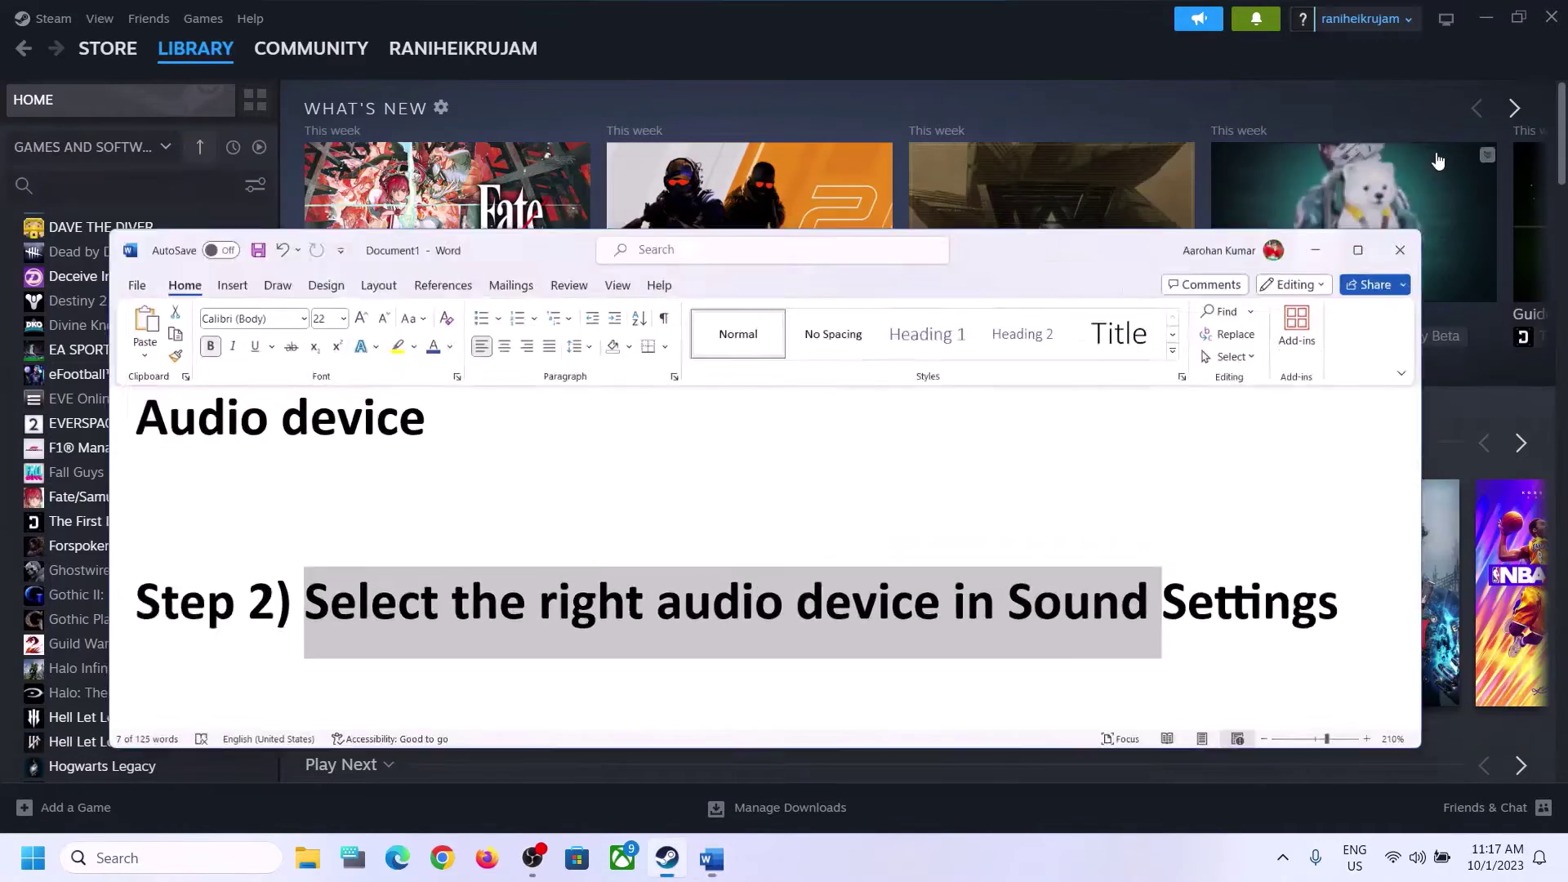
click(1439, 161)
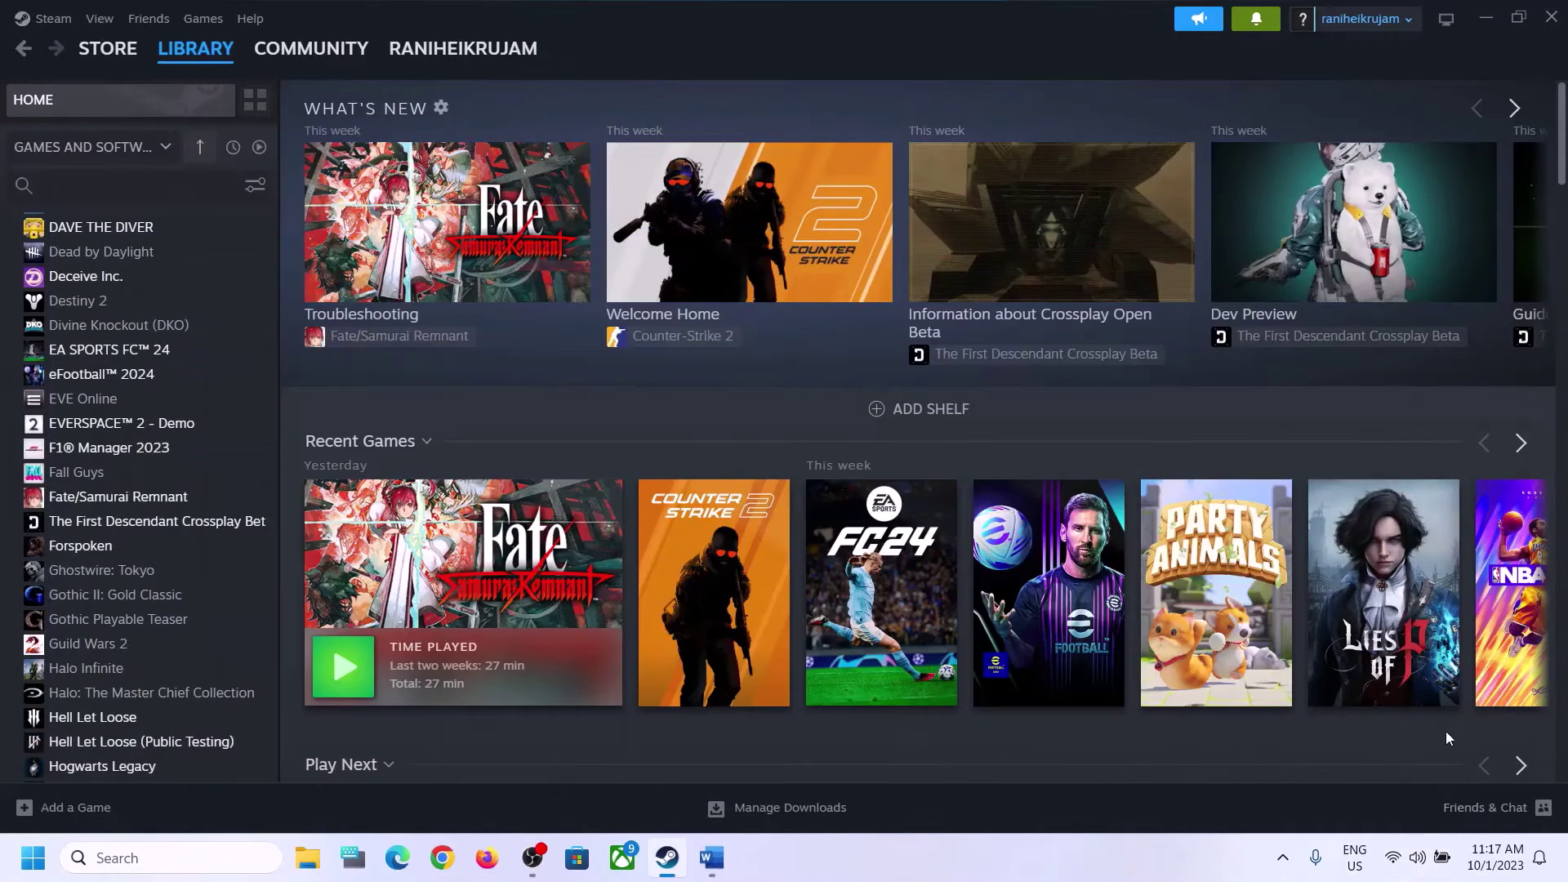
- Check the output device, spatial sound and volume mixer in the Windows quick sound output settings, and close them
click(1418, 860)
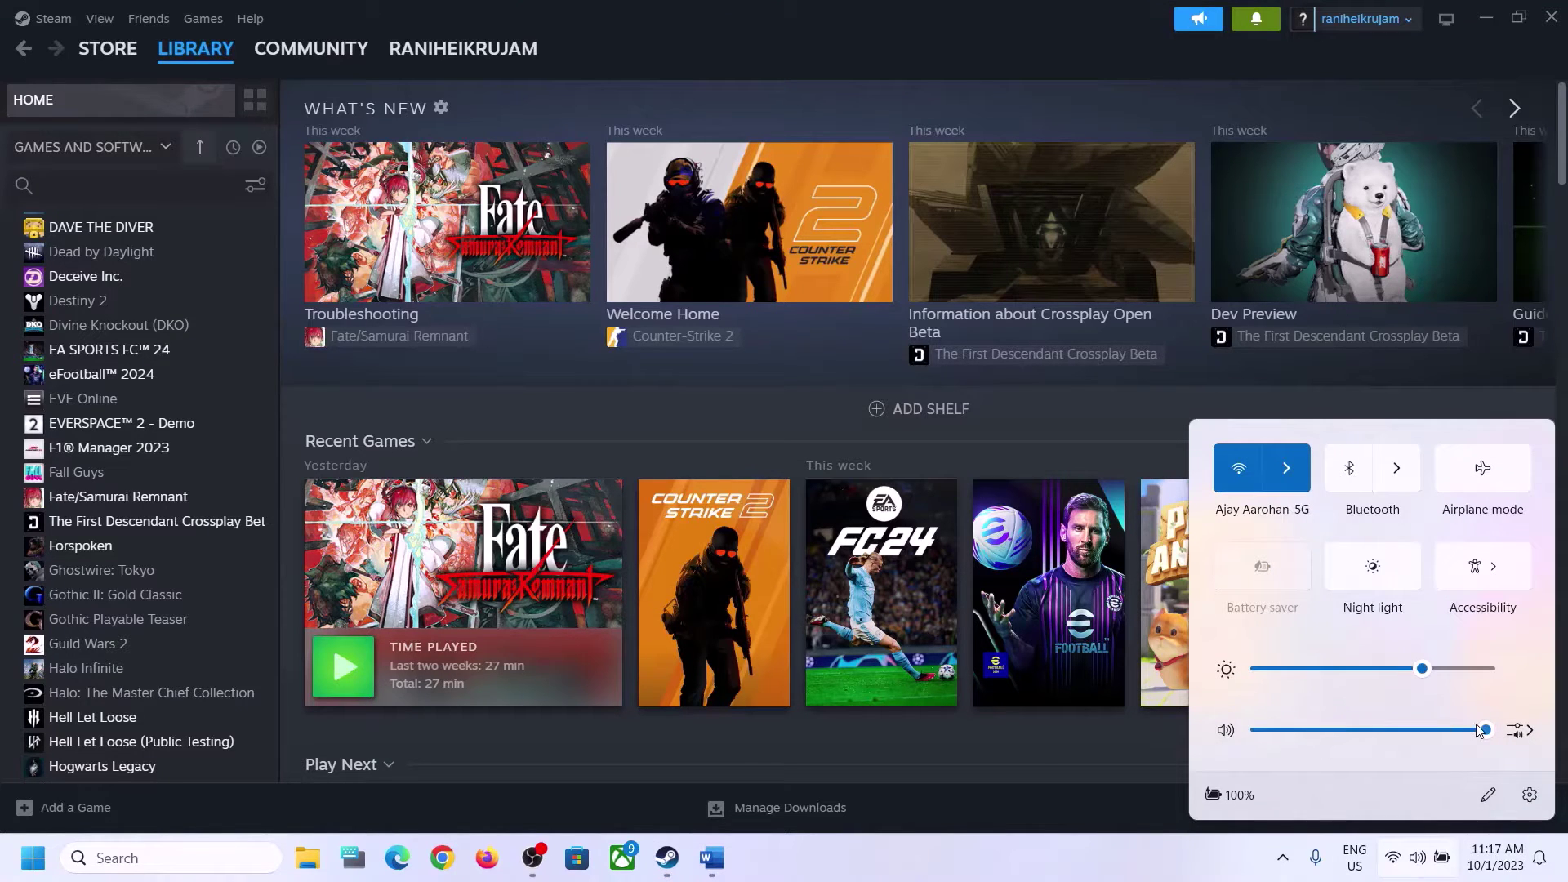
click(1529, 732)
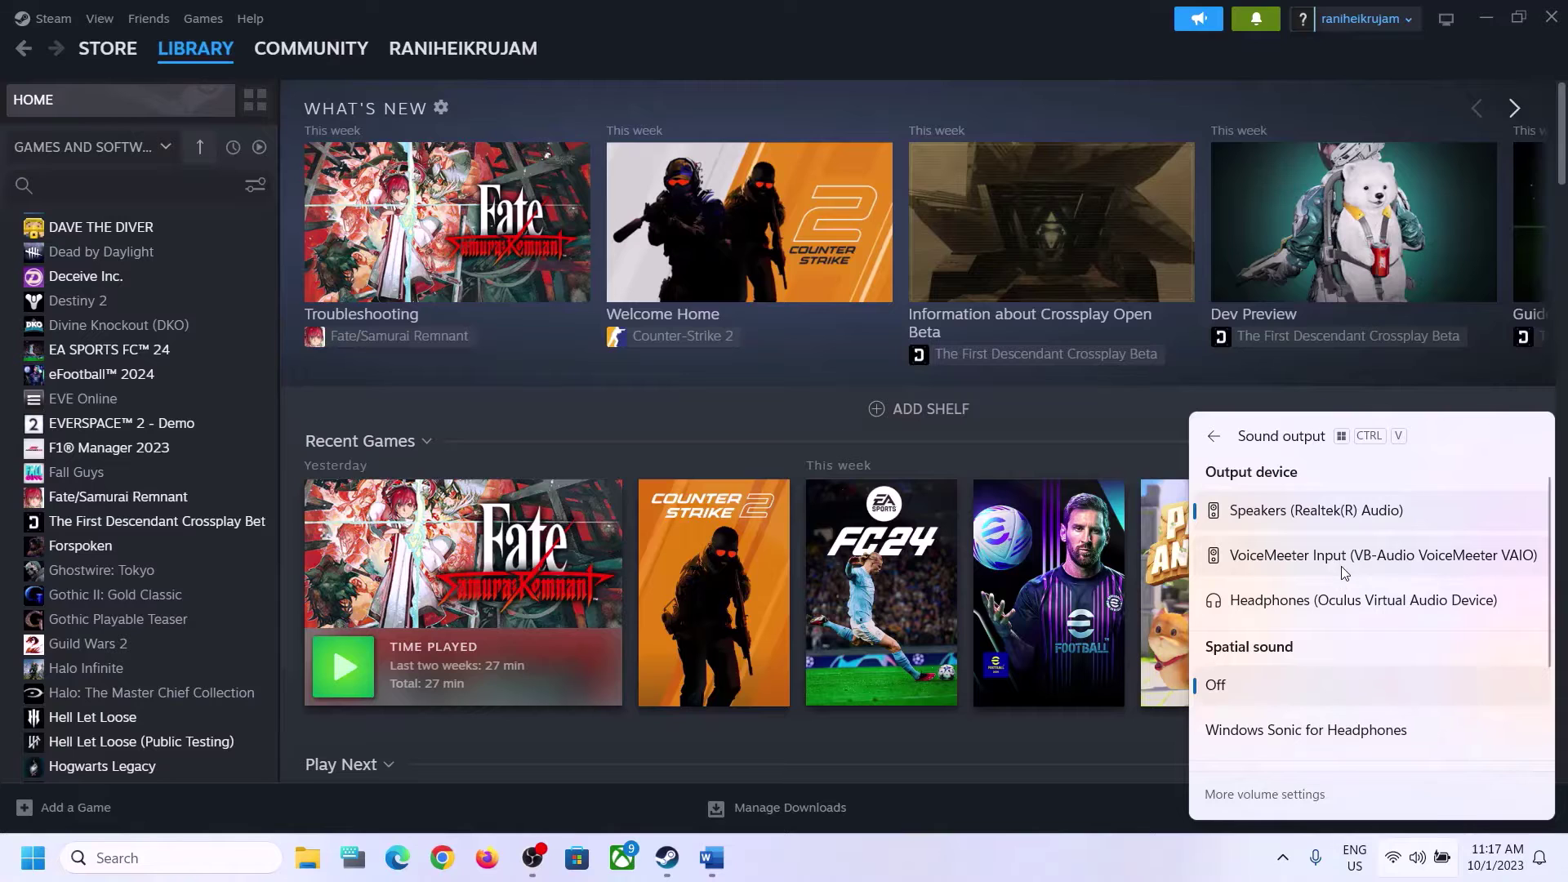
scroll(1330, 664, down, 3)
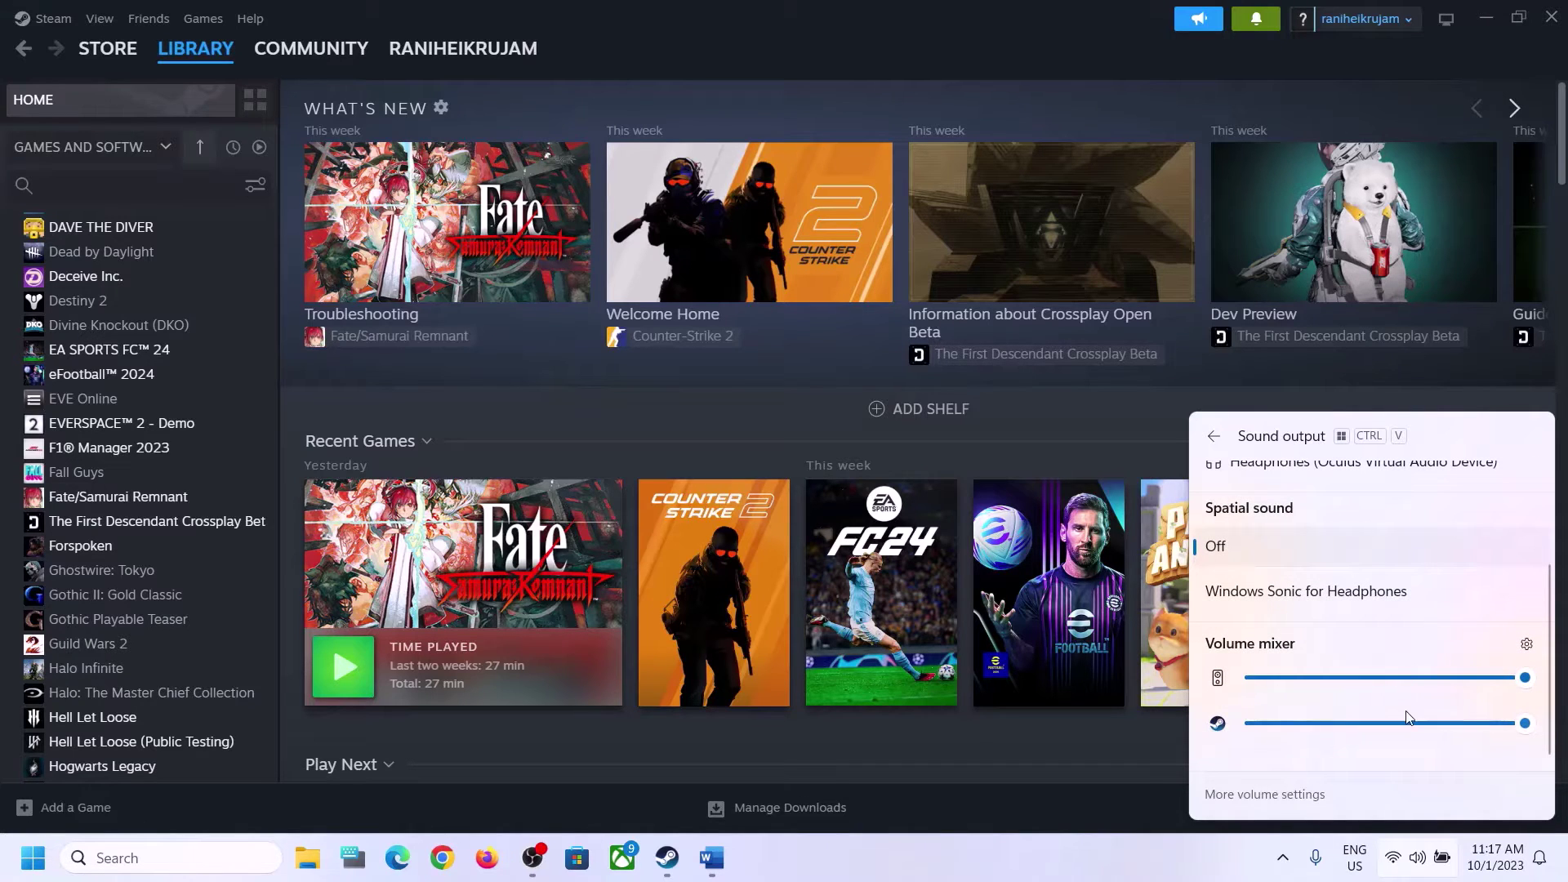
click(1238, 858)
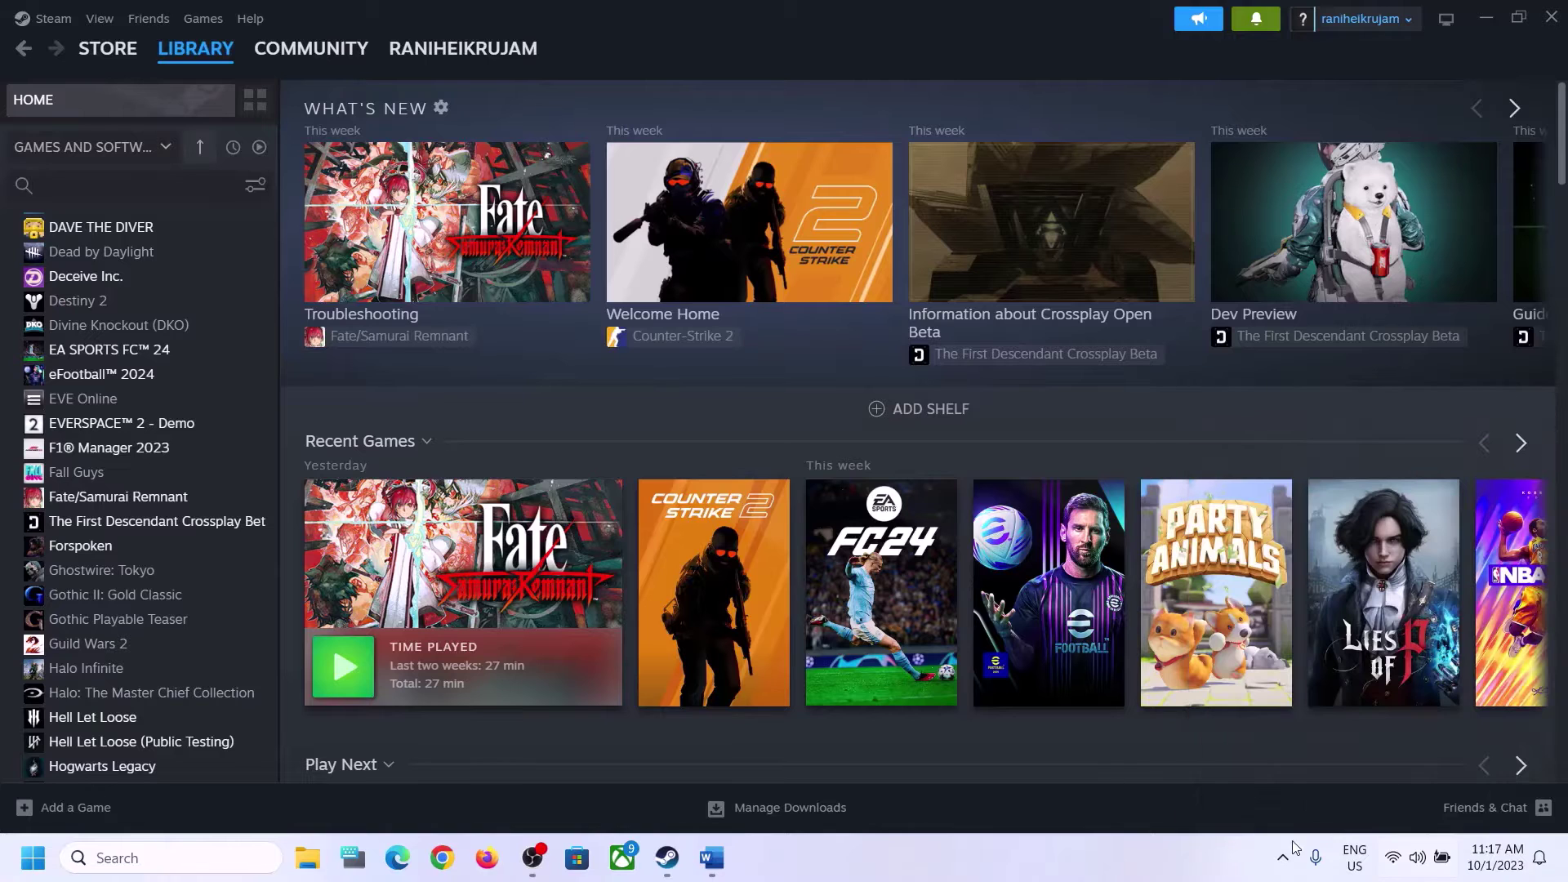
- Open the Windows Sound settings, expand the list of playback devices, and review the output and input devices
right_click(1421, 870)
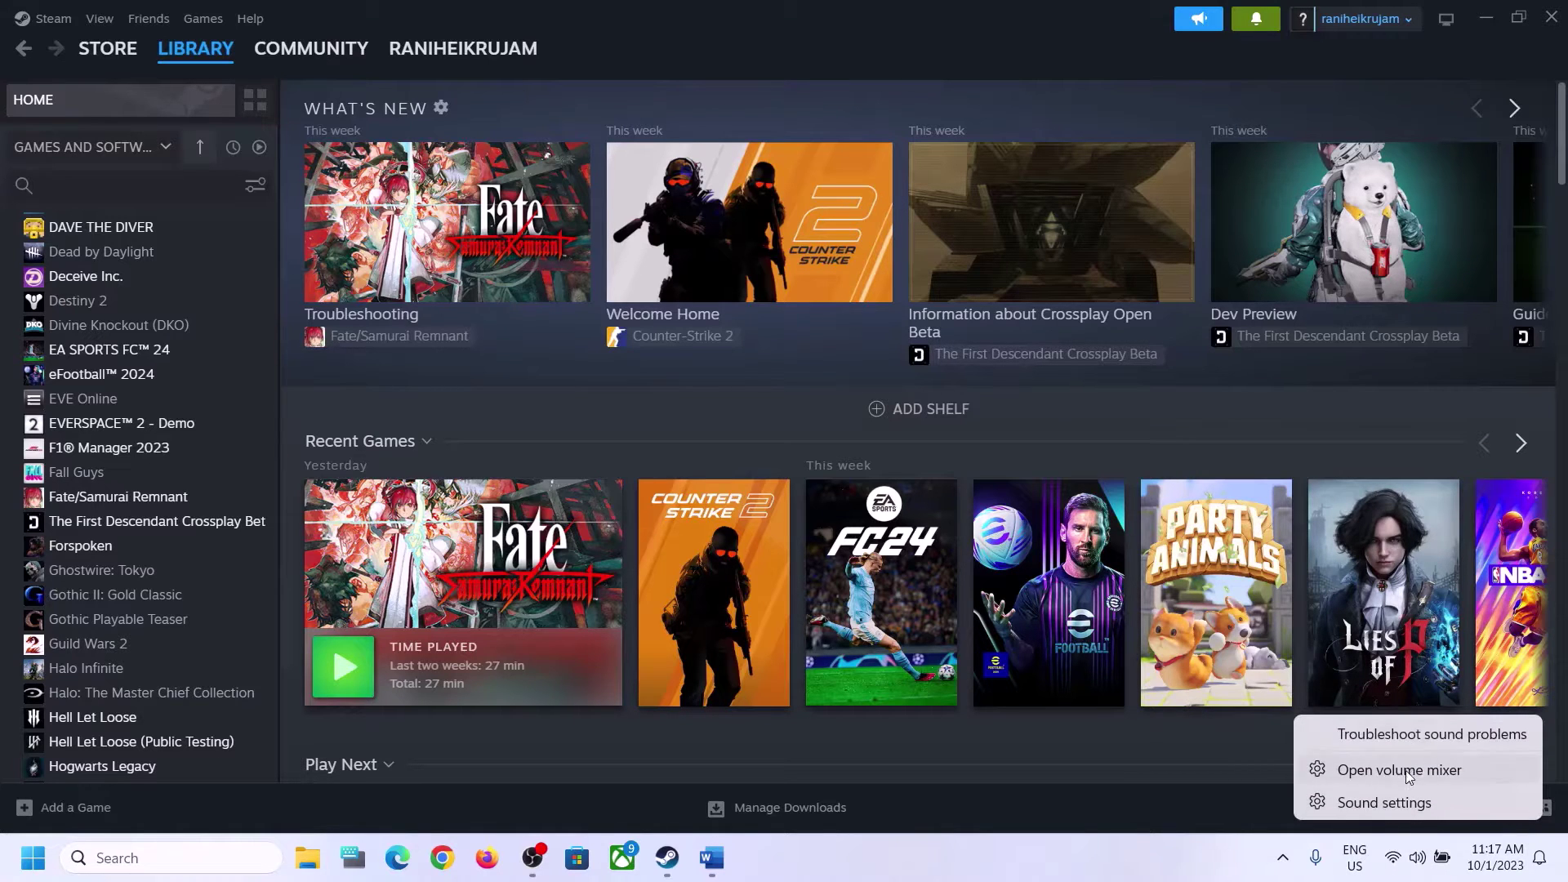
click(1395, 802)
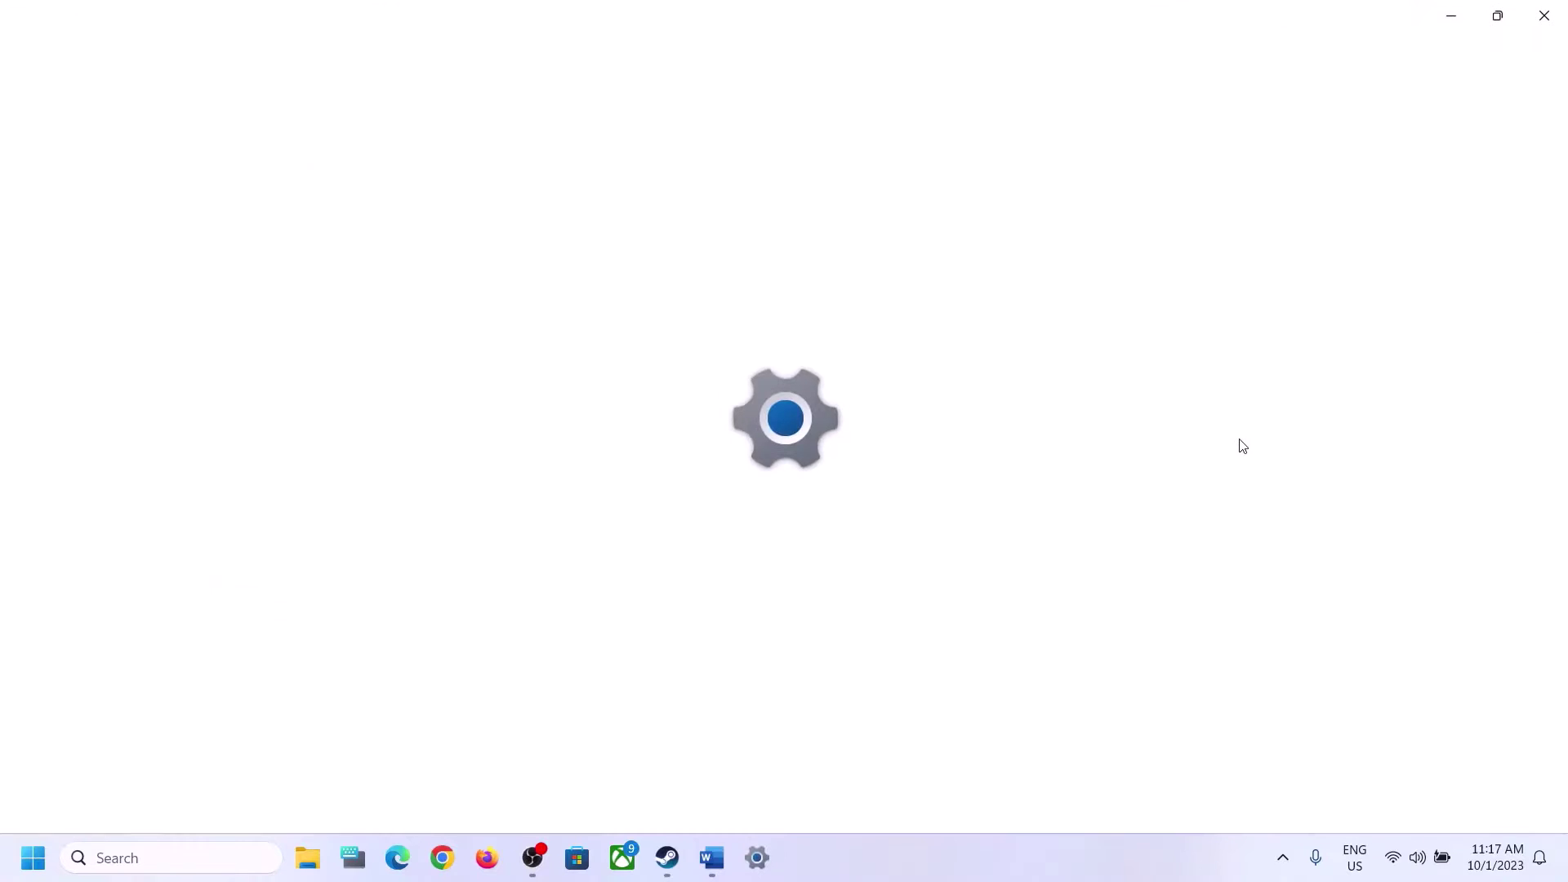
click(1423, 178)
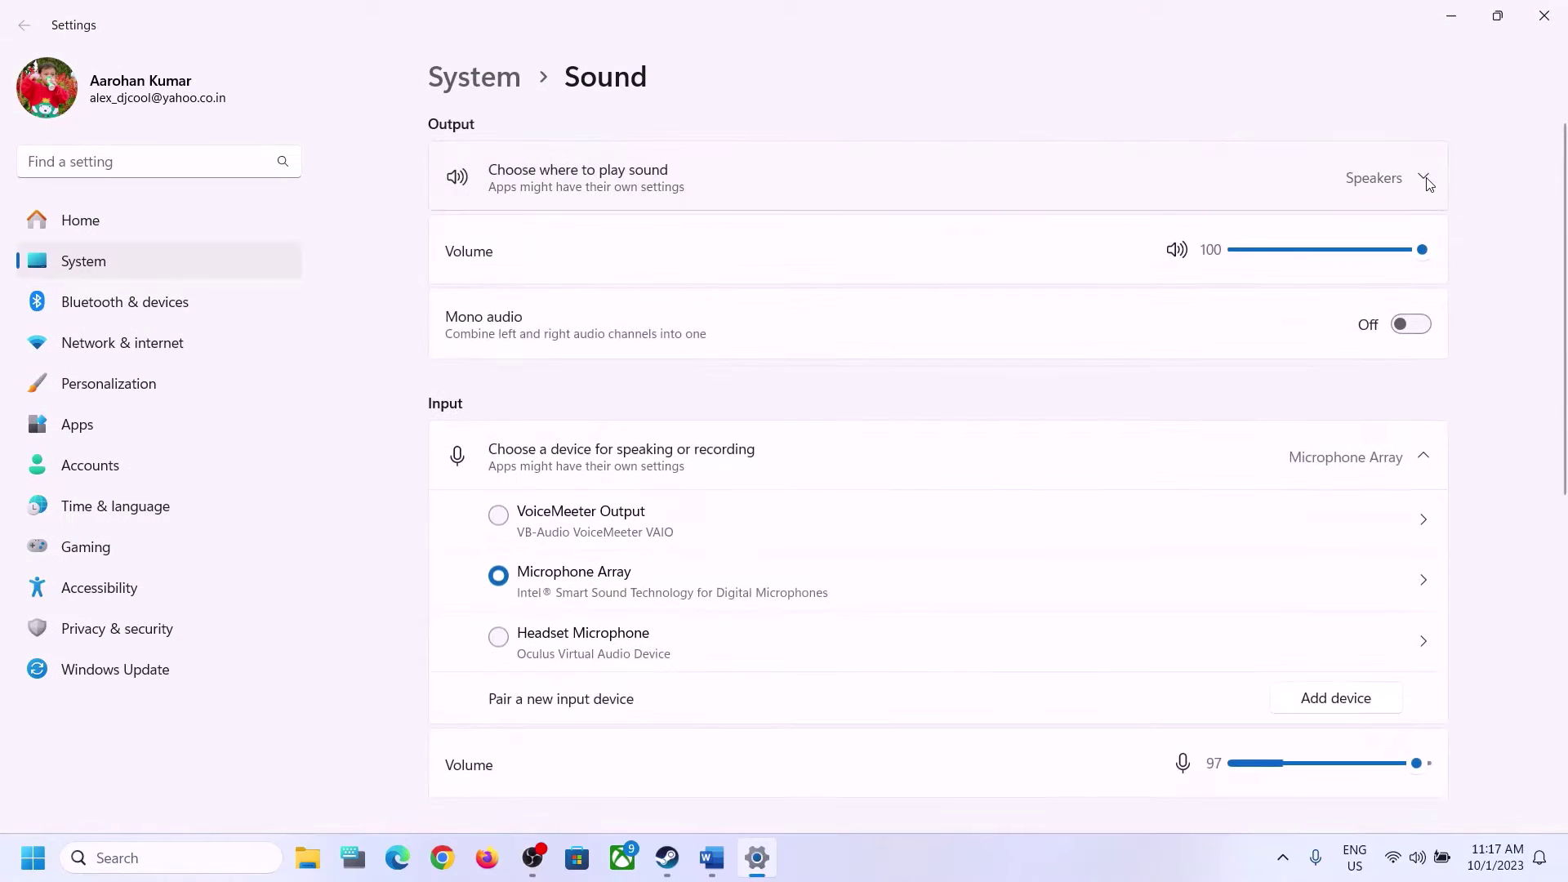
click(1423, 178)
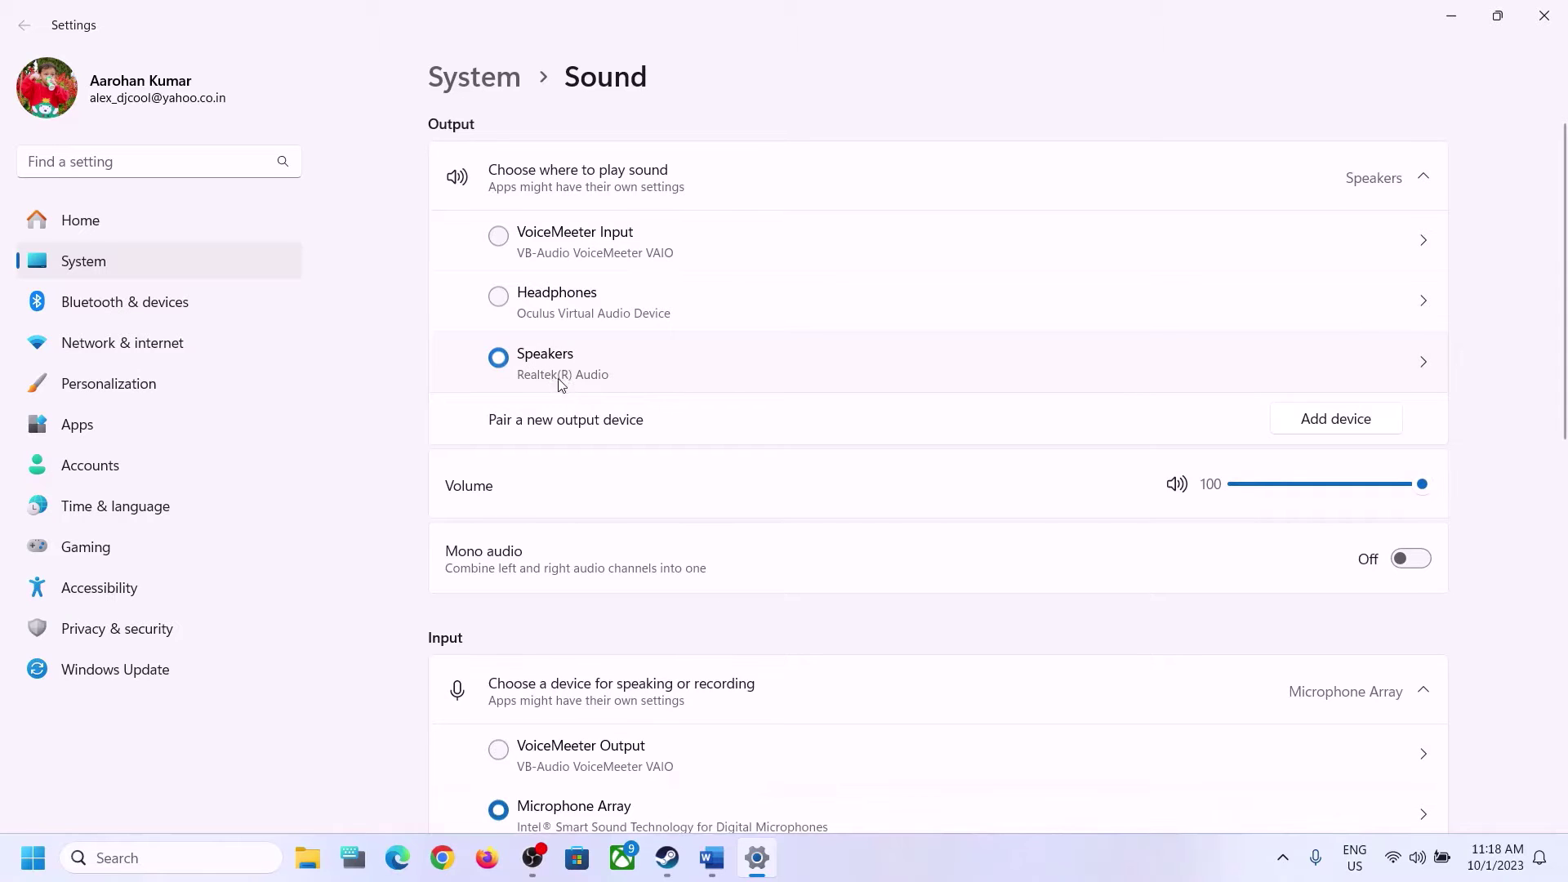
scroll(1169, 620, down, 10)
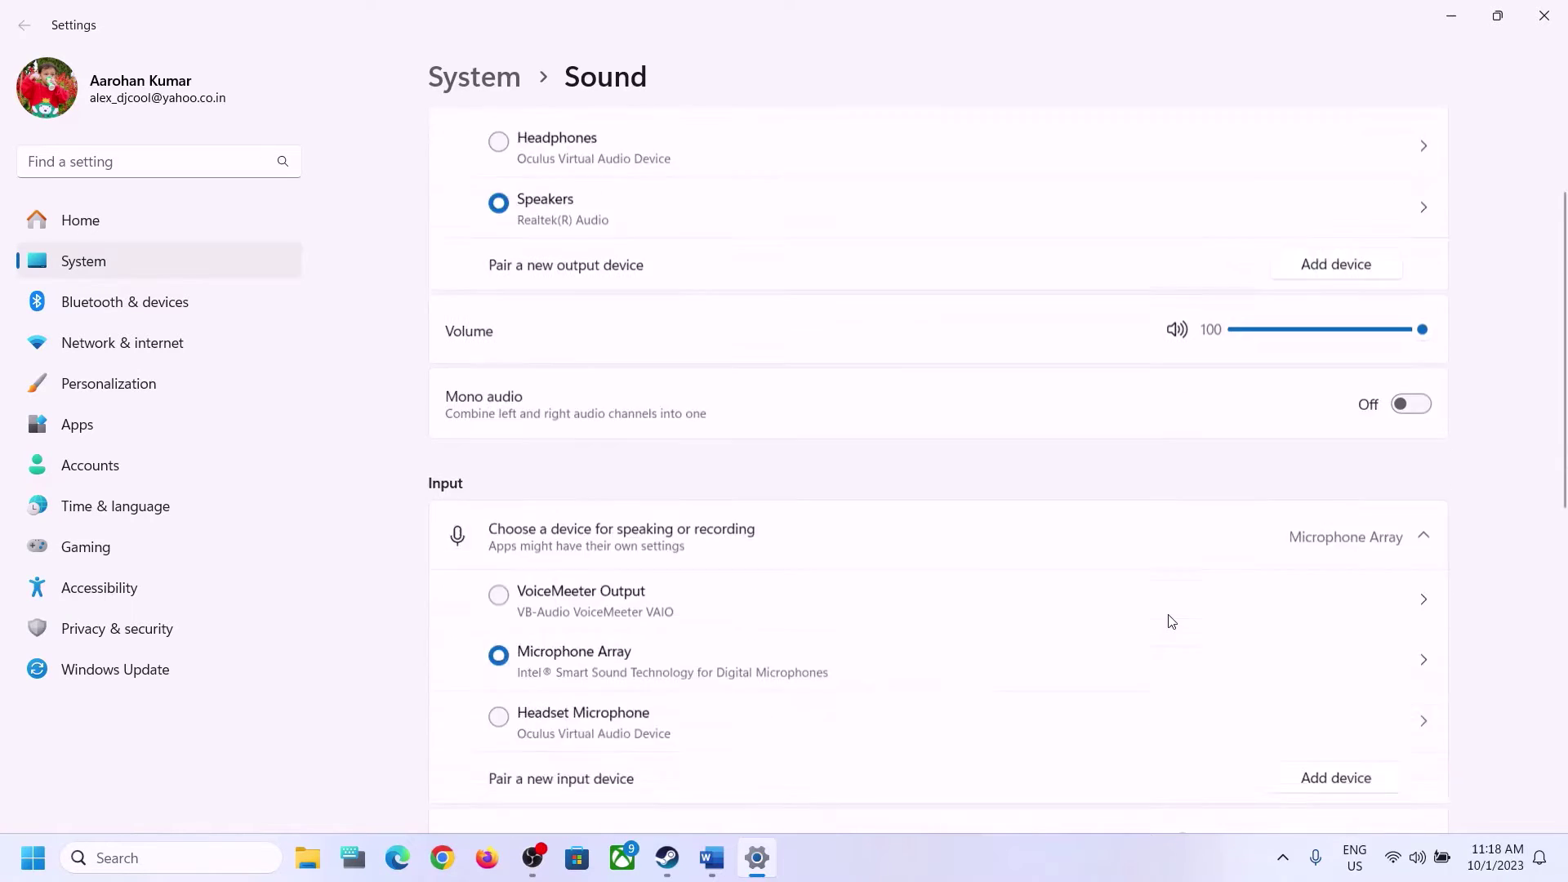
scroll(1168, 622, up, 3)
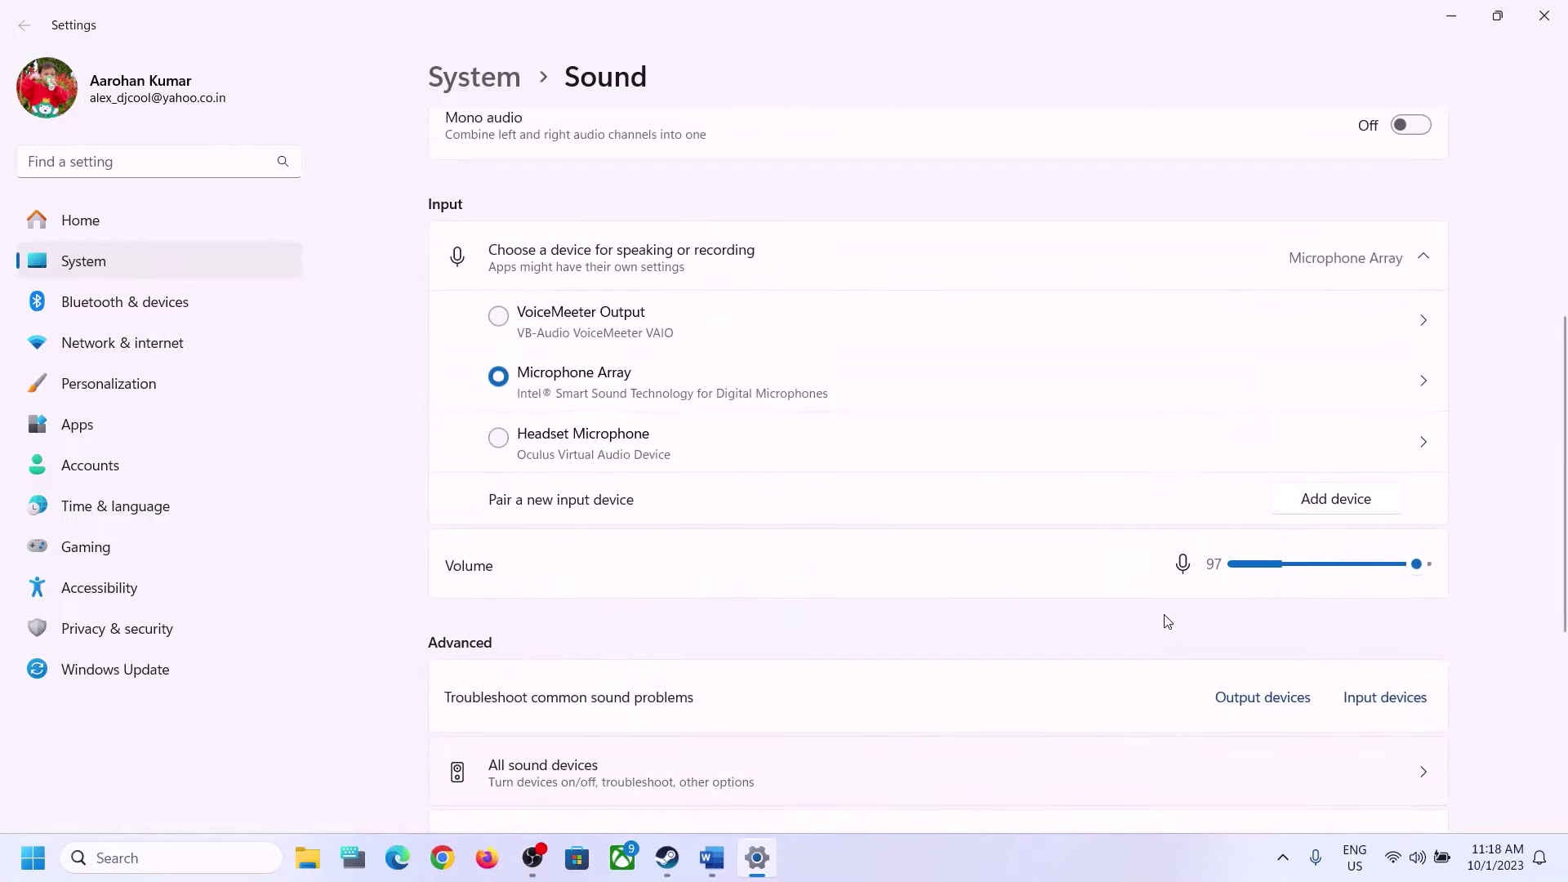
- Open the Windows volume mixer, check the devices and app volumes, and close Settings
scroll(1061, 629, down, 3)
click(529, 633)
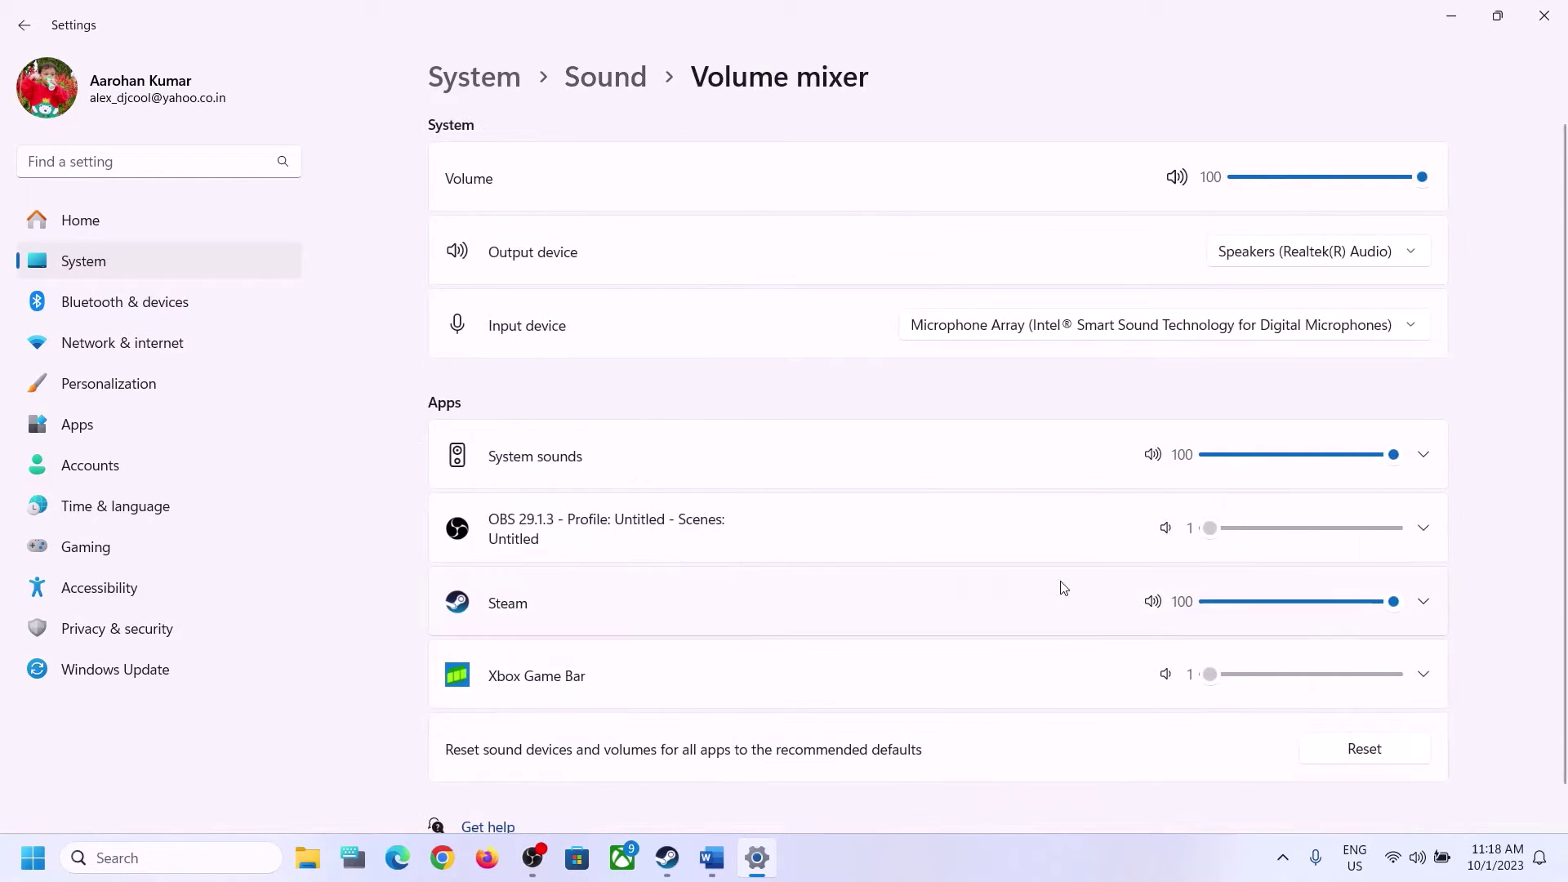
scroll(1065, 584, down, 1)
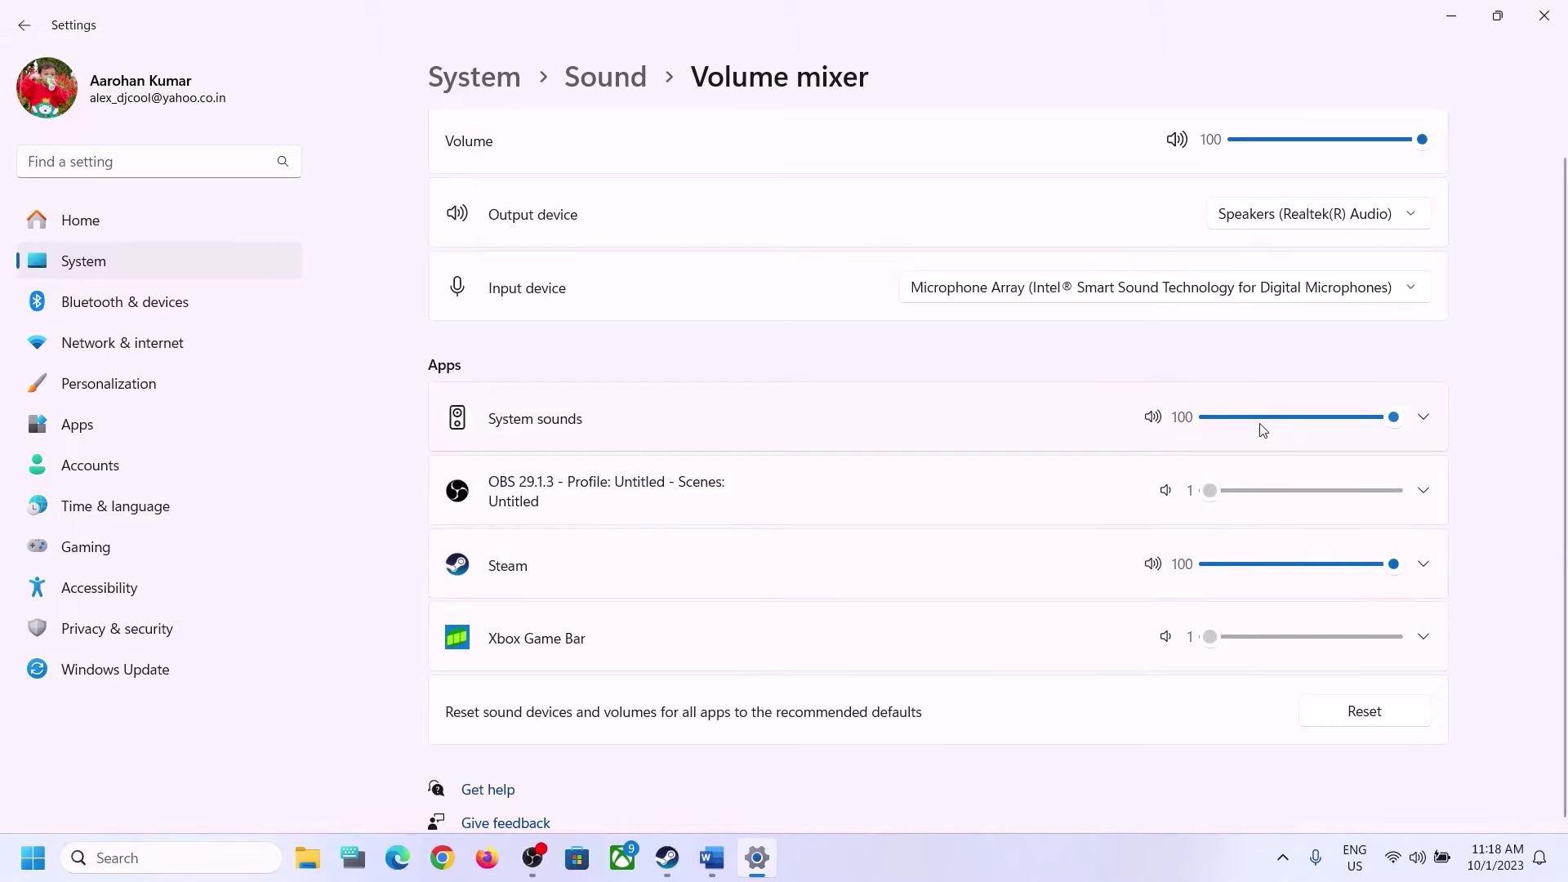
click(1554, 29)
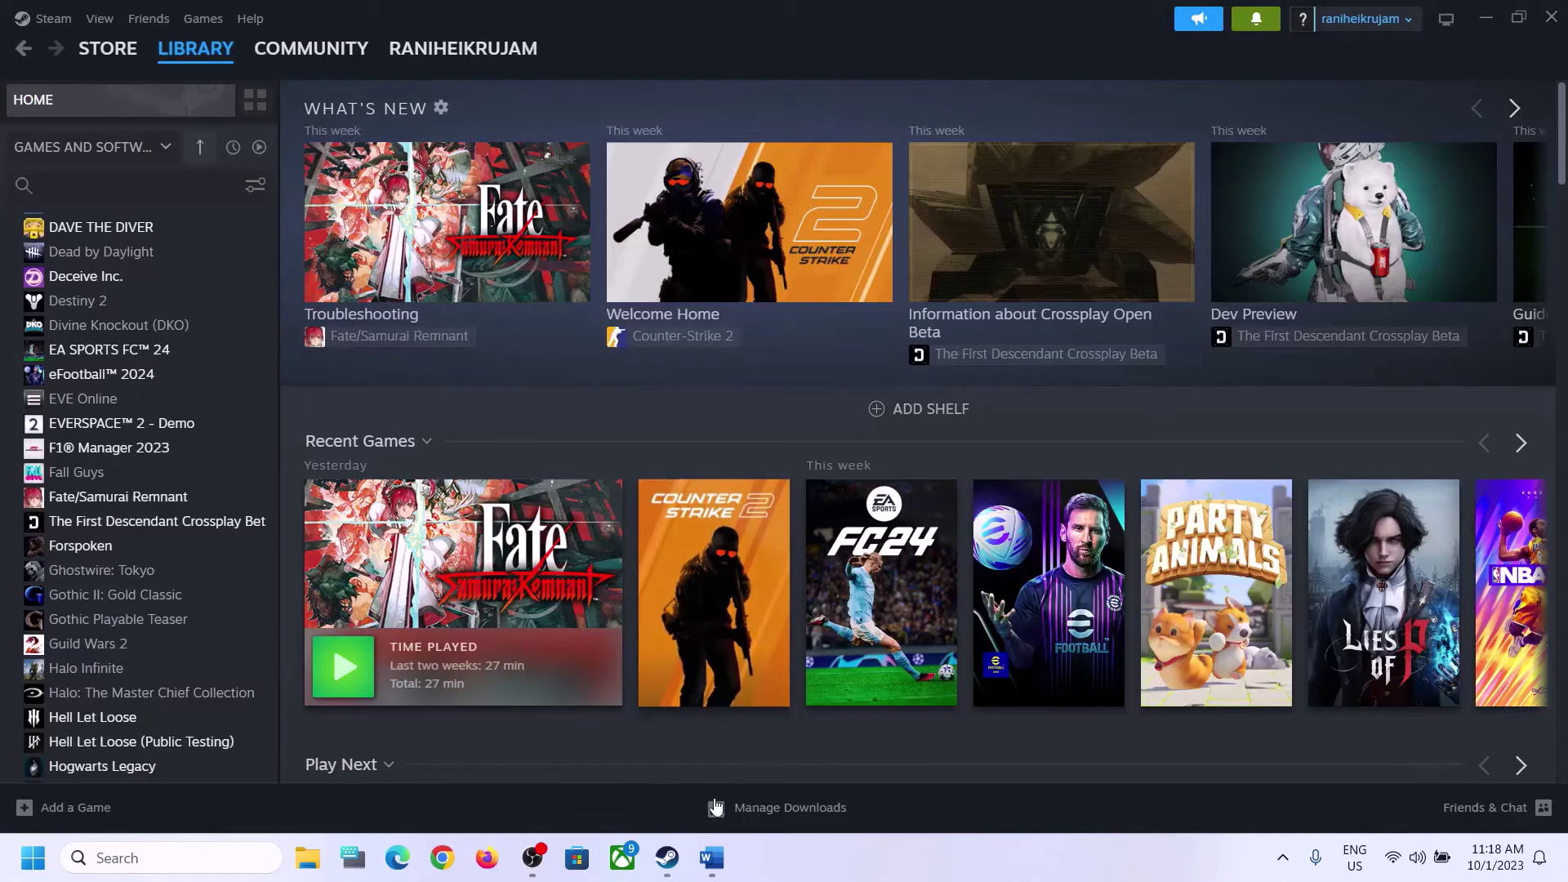
- Return to the Word document and highlight "Restart the game" in the Step 3 instruction
click(711, 858)
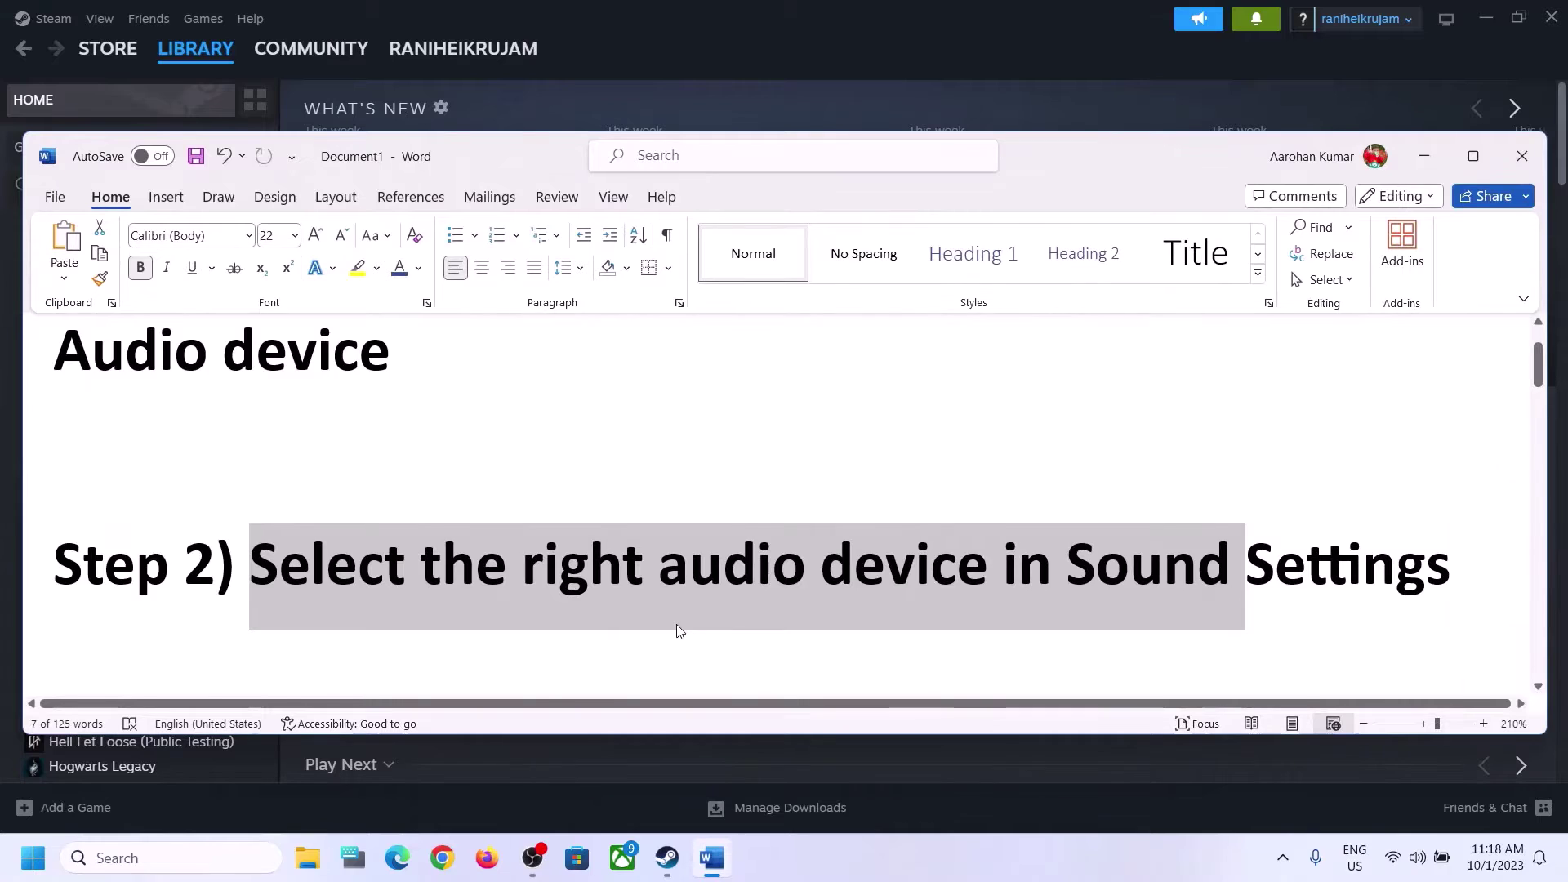
scroll(676, 624, down, 2)
drag(235, 581, 694, 582)
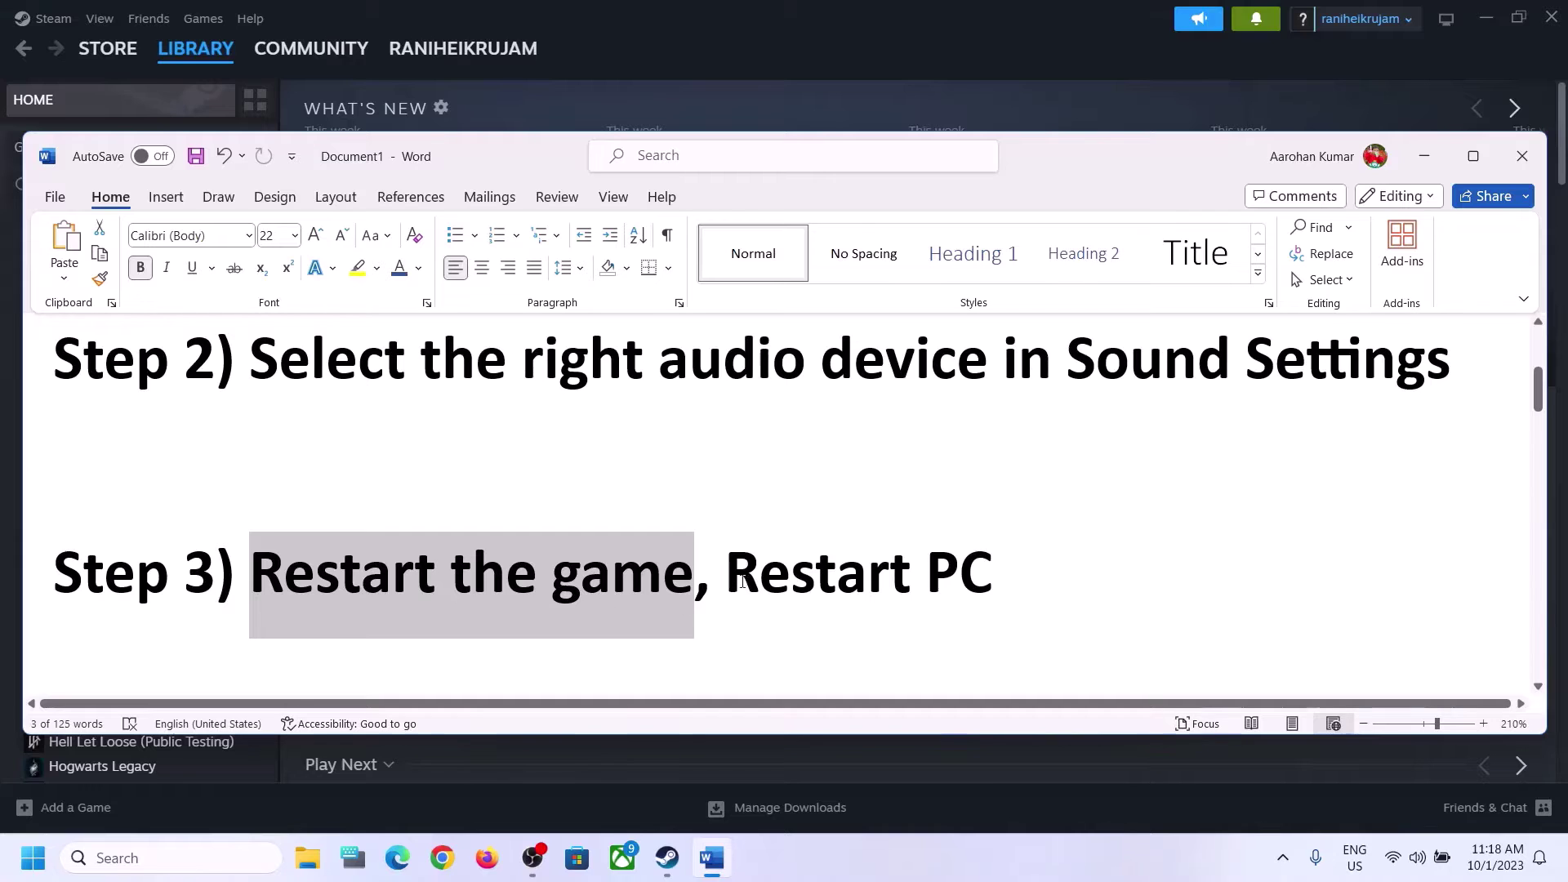
- Highlight "Restart PC" in the Step 3 instruction, view the Restart option among the Windows power options, and close them
drag(728, 579, 993, 581)
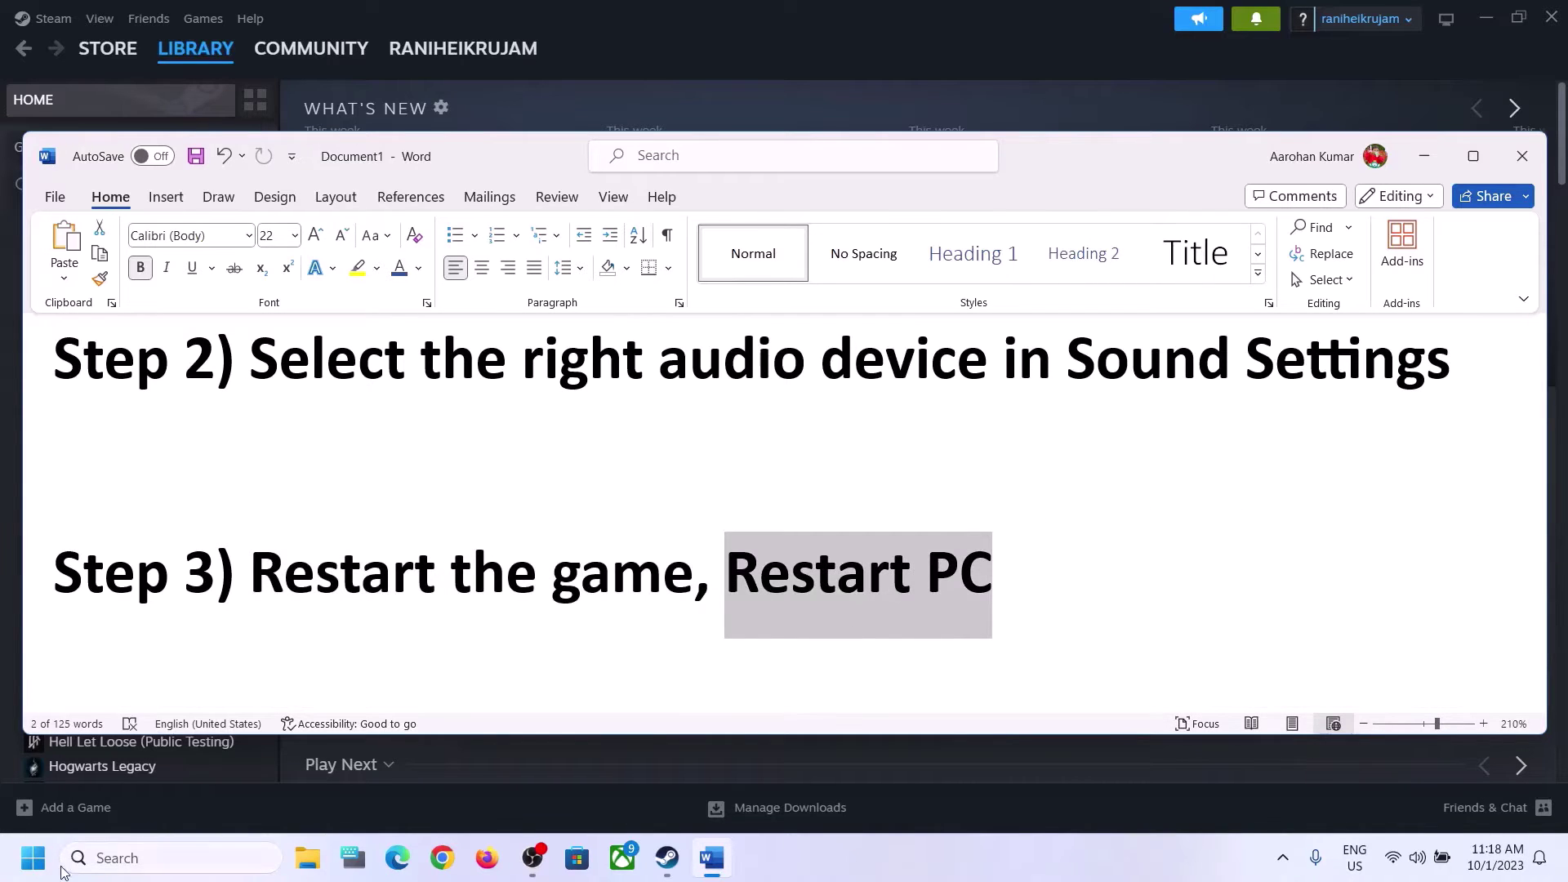
click(33, 857)
click(593, 787)
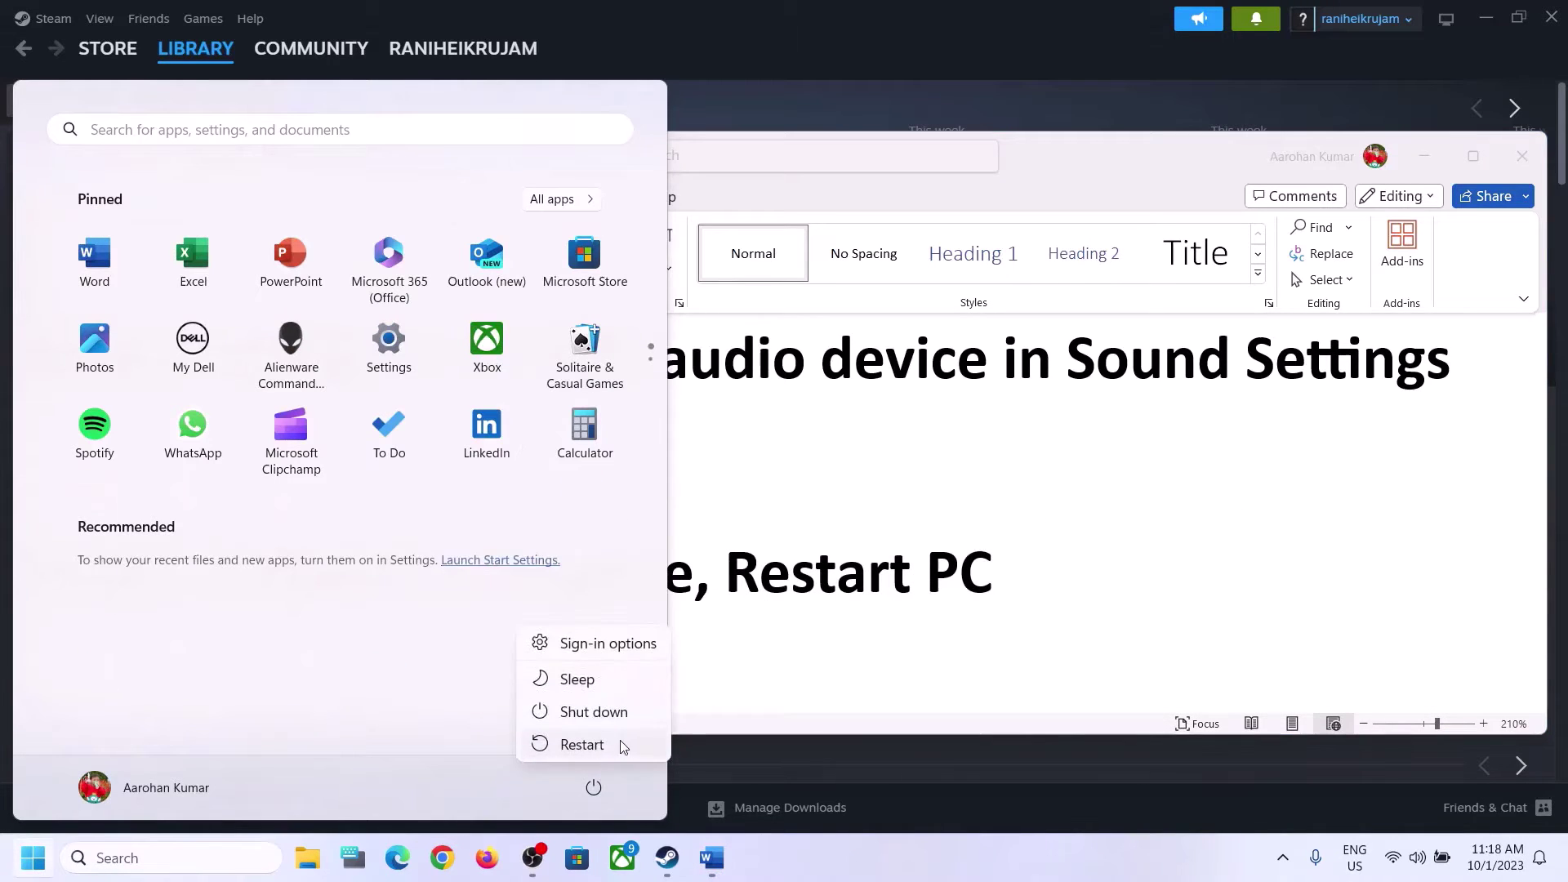
key(Escape)
key(Escape)
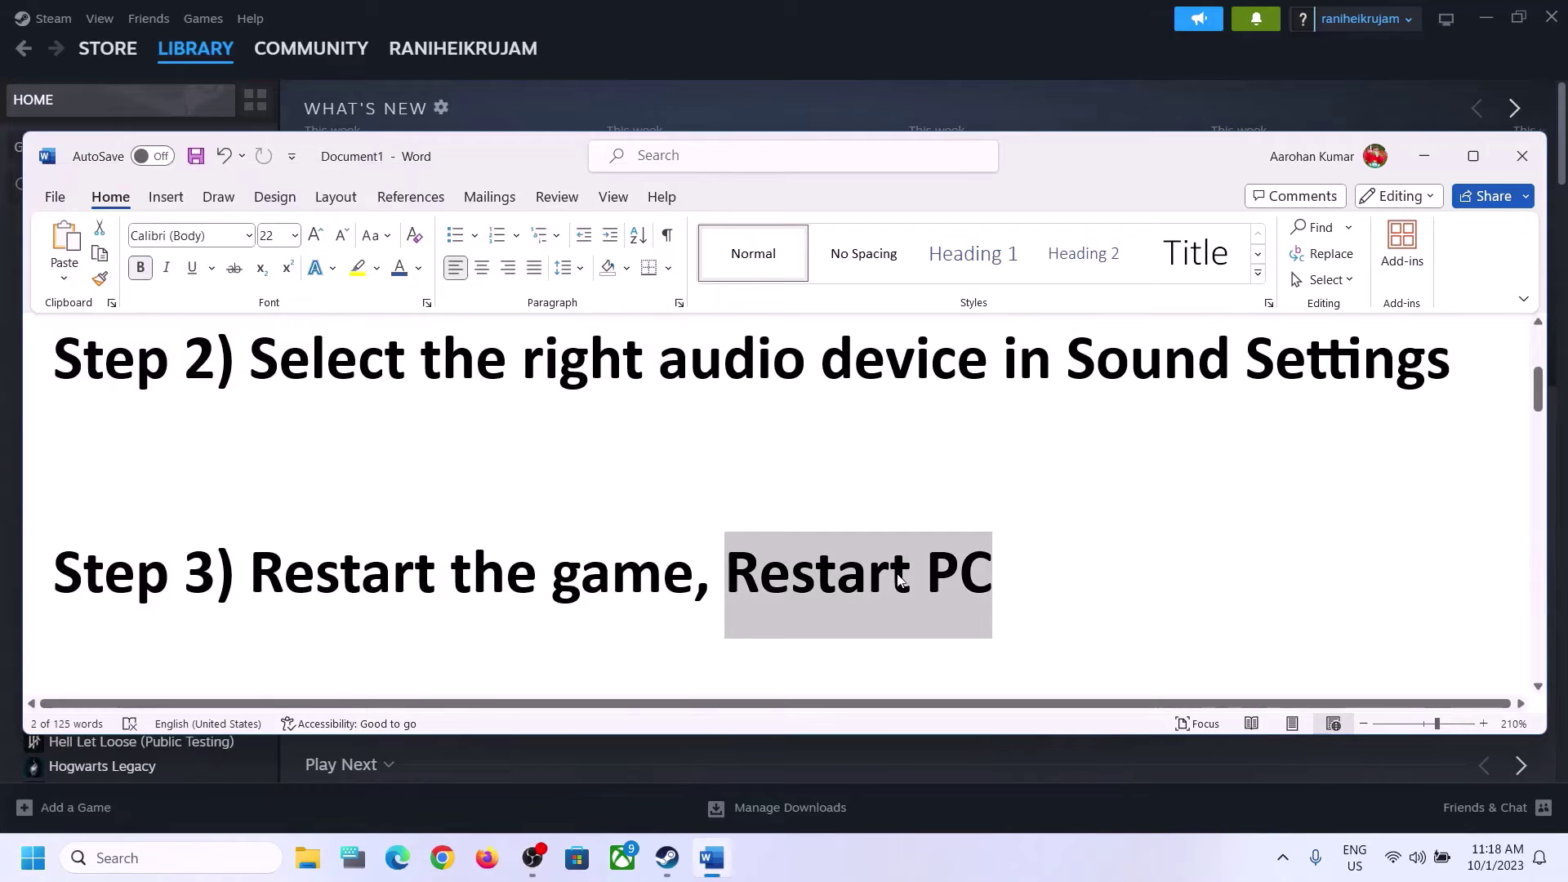
- Check the output device and spatial sound in the Windows quick sound output settings, and close them
click(1426, 859)
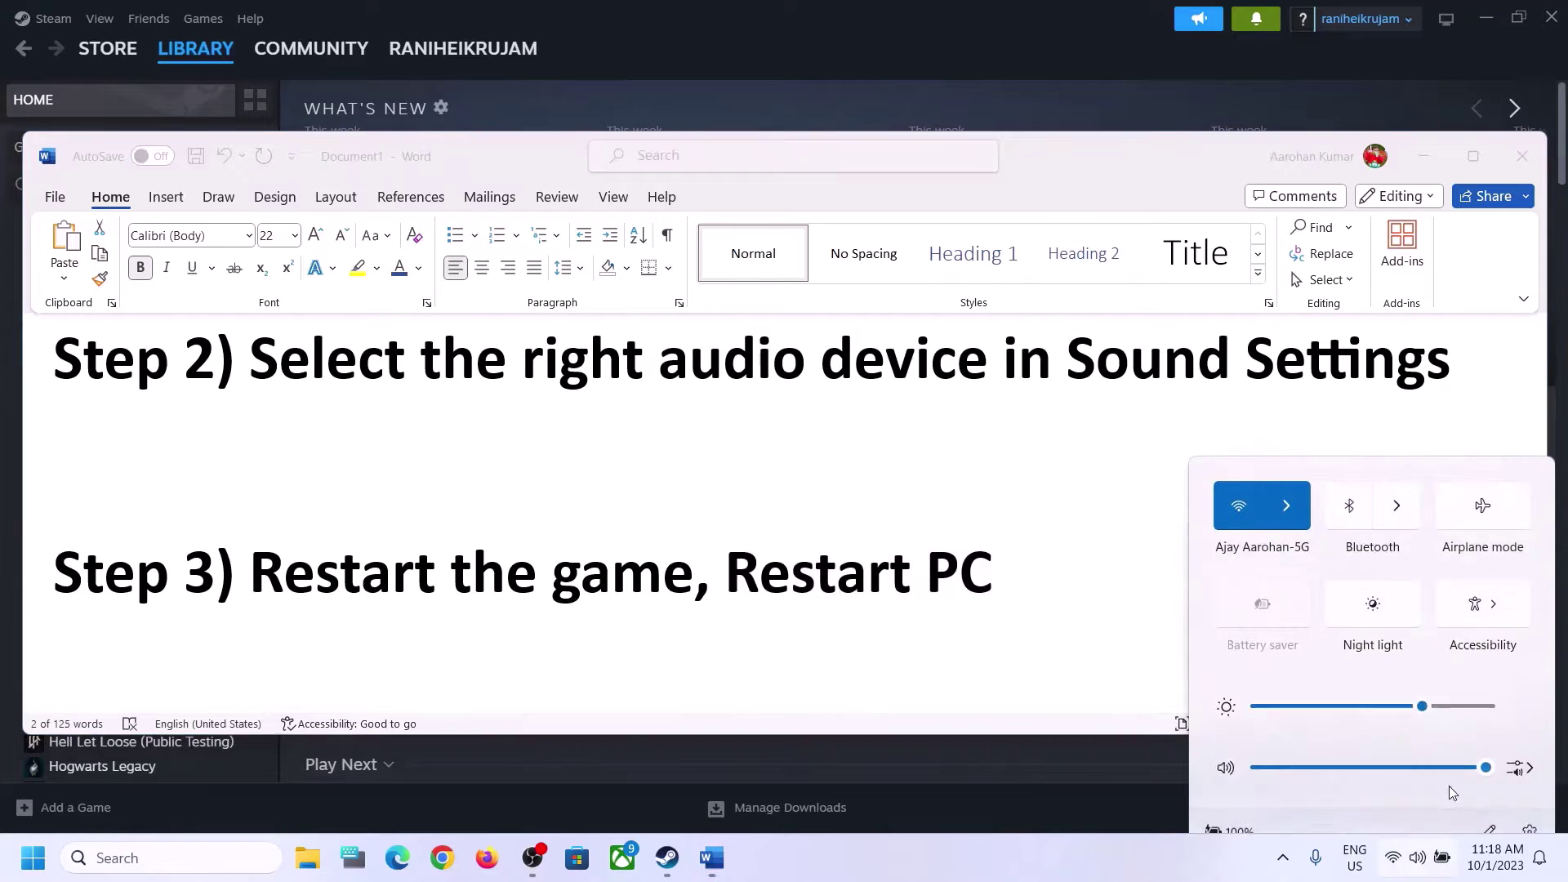
click(1522, 735)
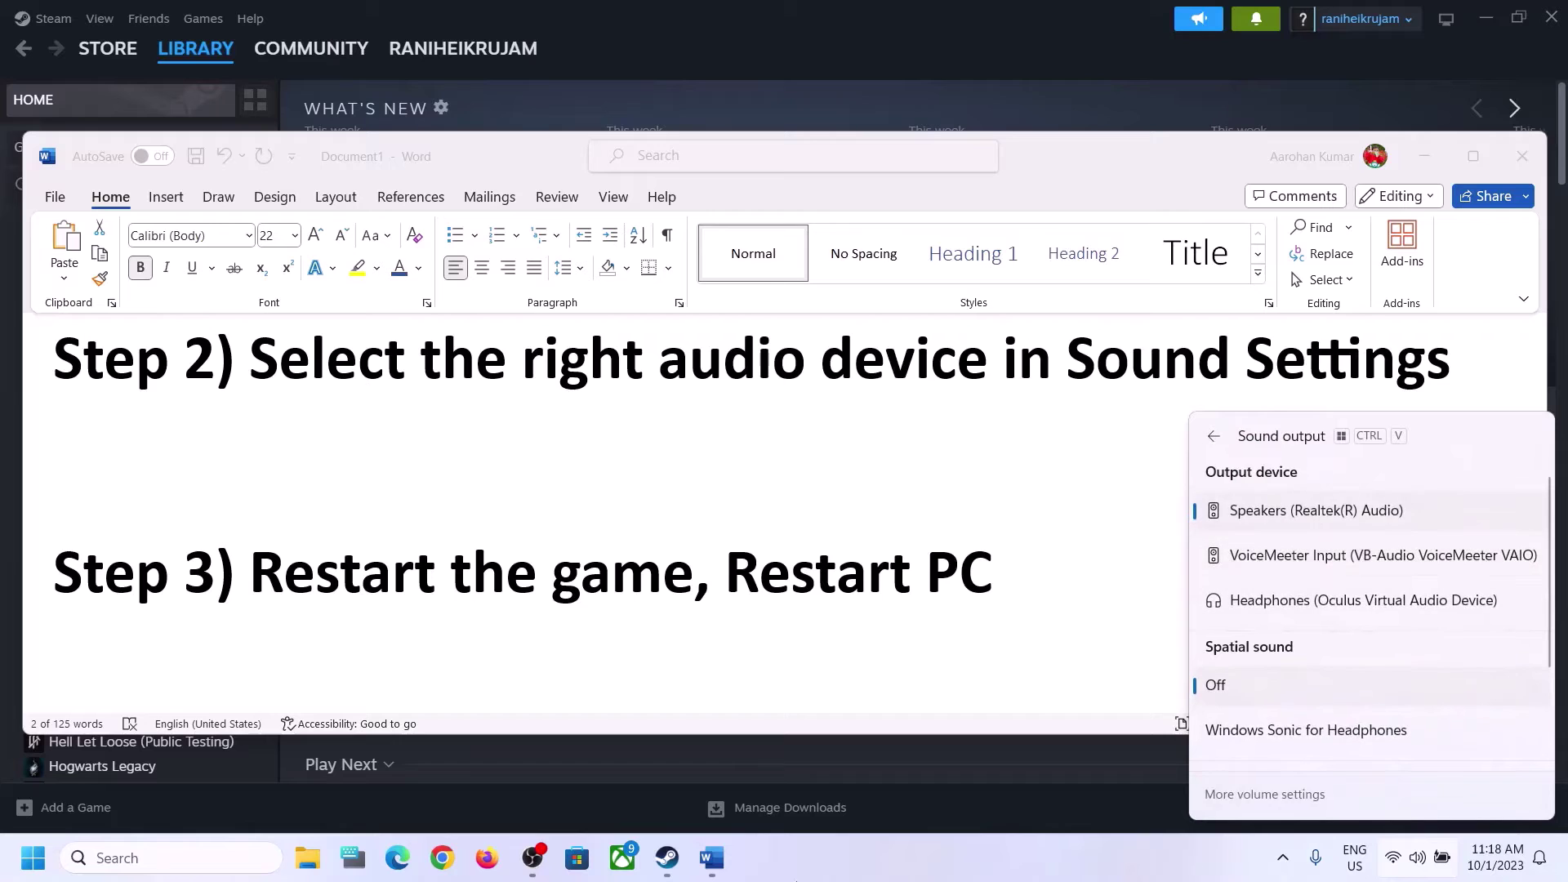
click(768, 629)
- Highlight the Step 4 instruction about setting the sound sample rate to 48/44k Hz in the sound control panel
click(537, 572)
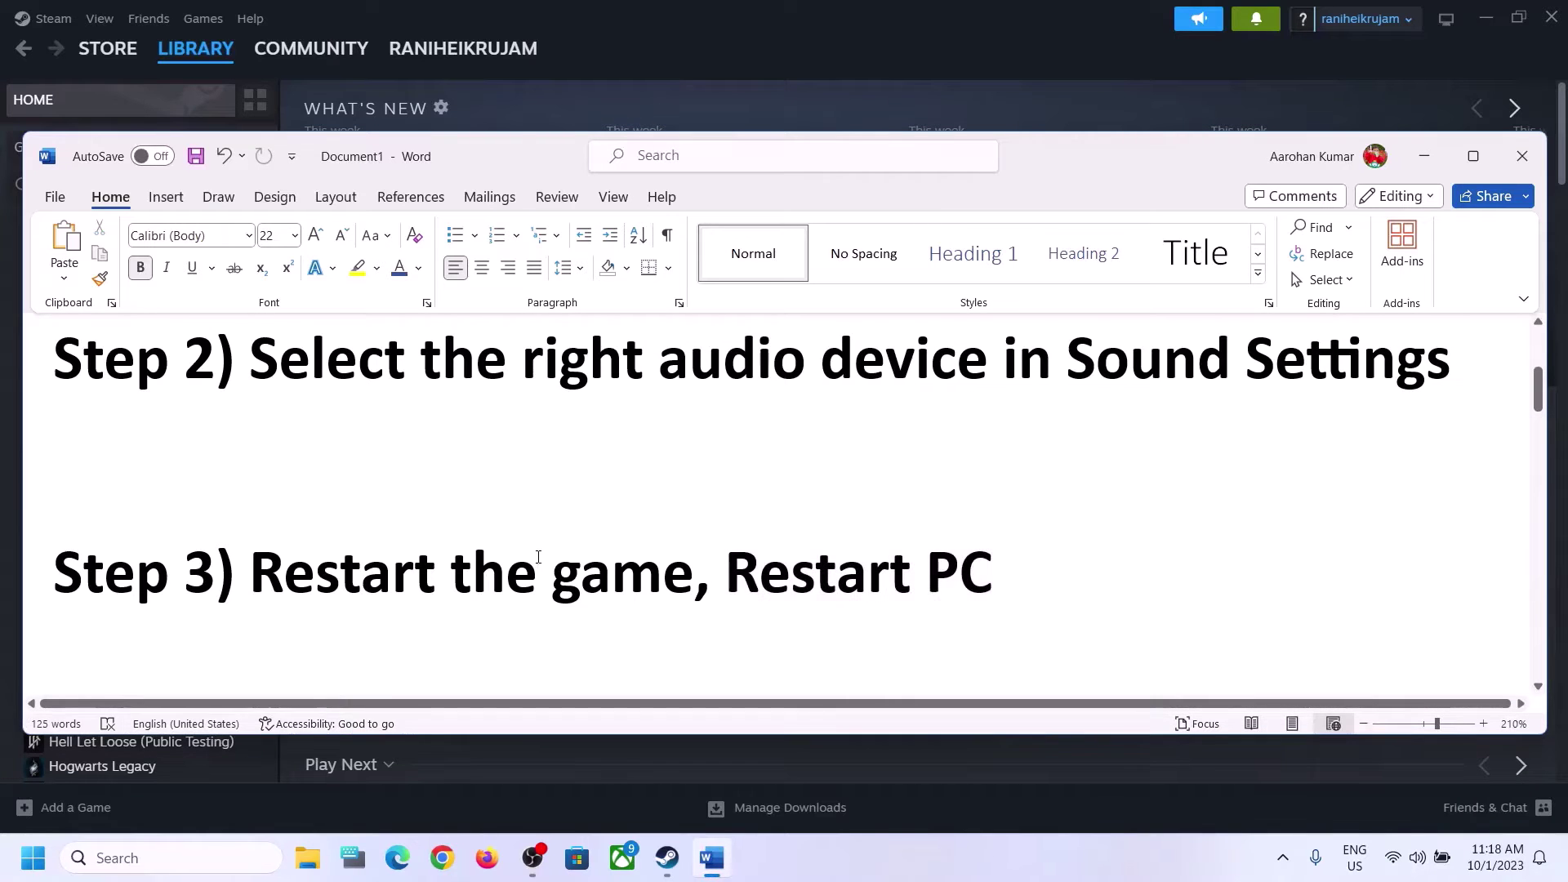
scroll(539, 557, down, 5)
drag(250, 480, 536, 594)
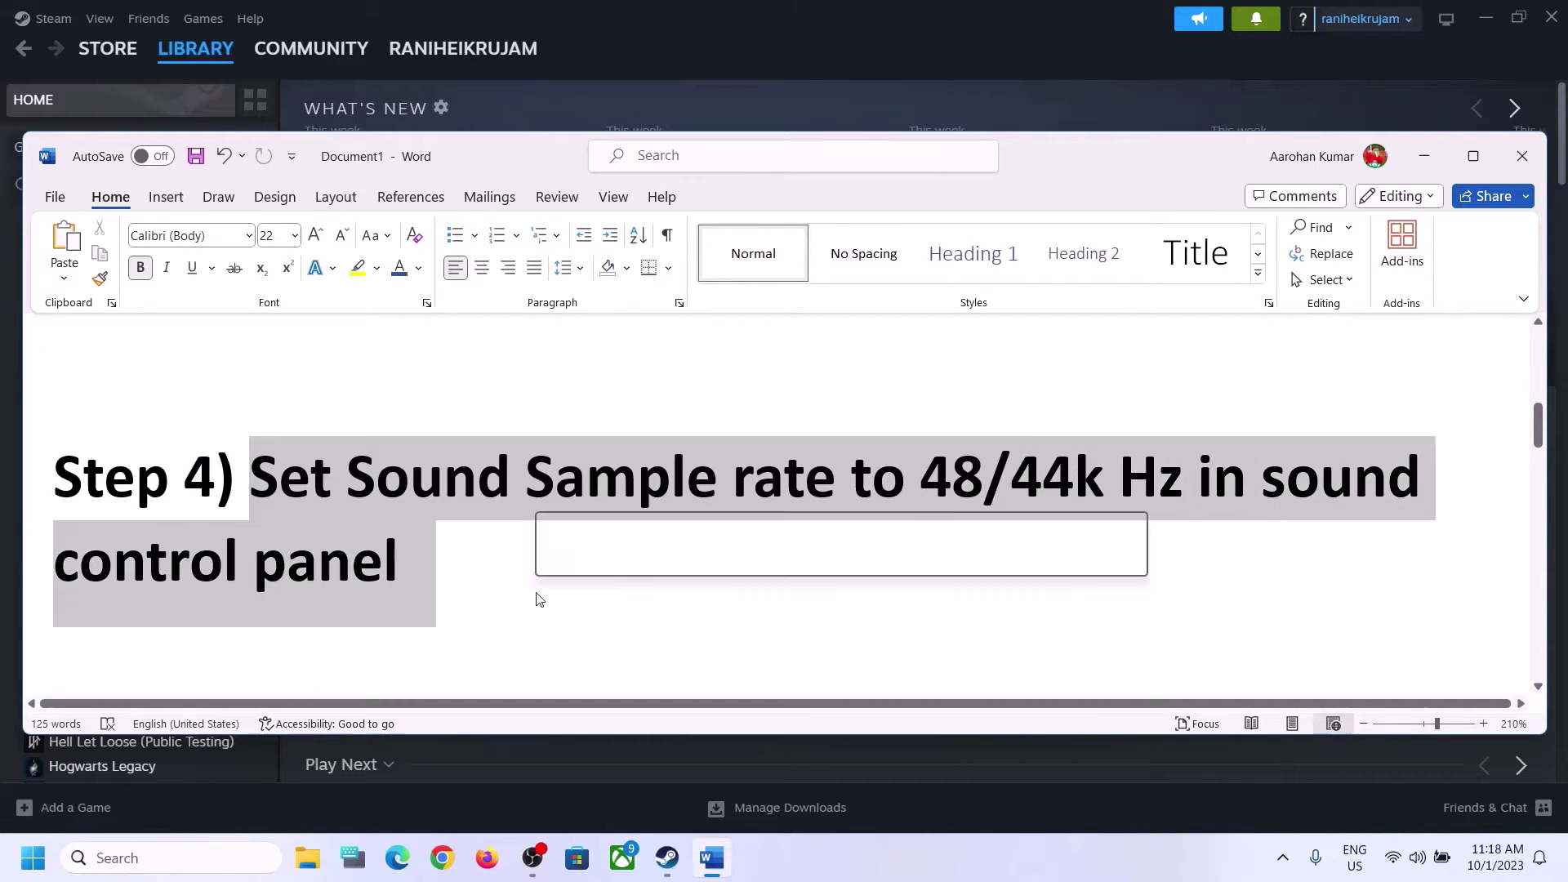
- Open Control Panel's Sound dialog from Hardware and Sound, and move it over the Control Panel window
click(180, 867)
text(cont)
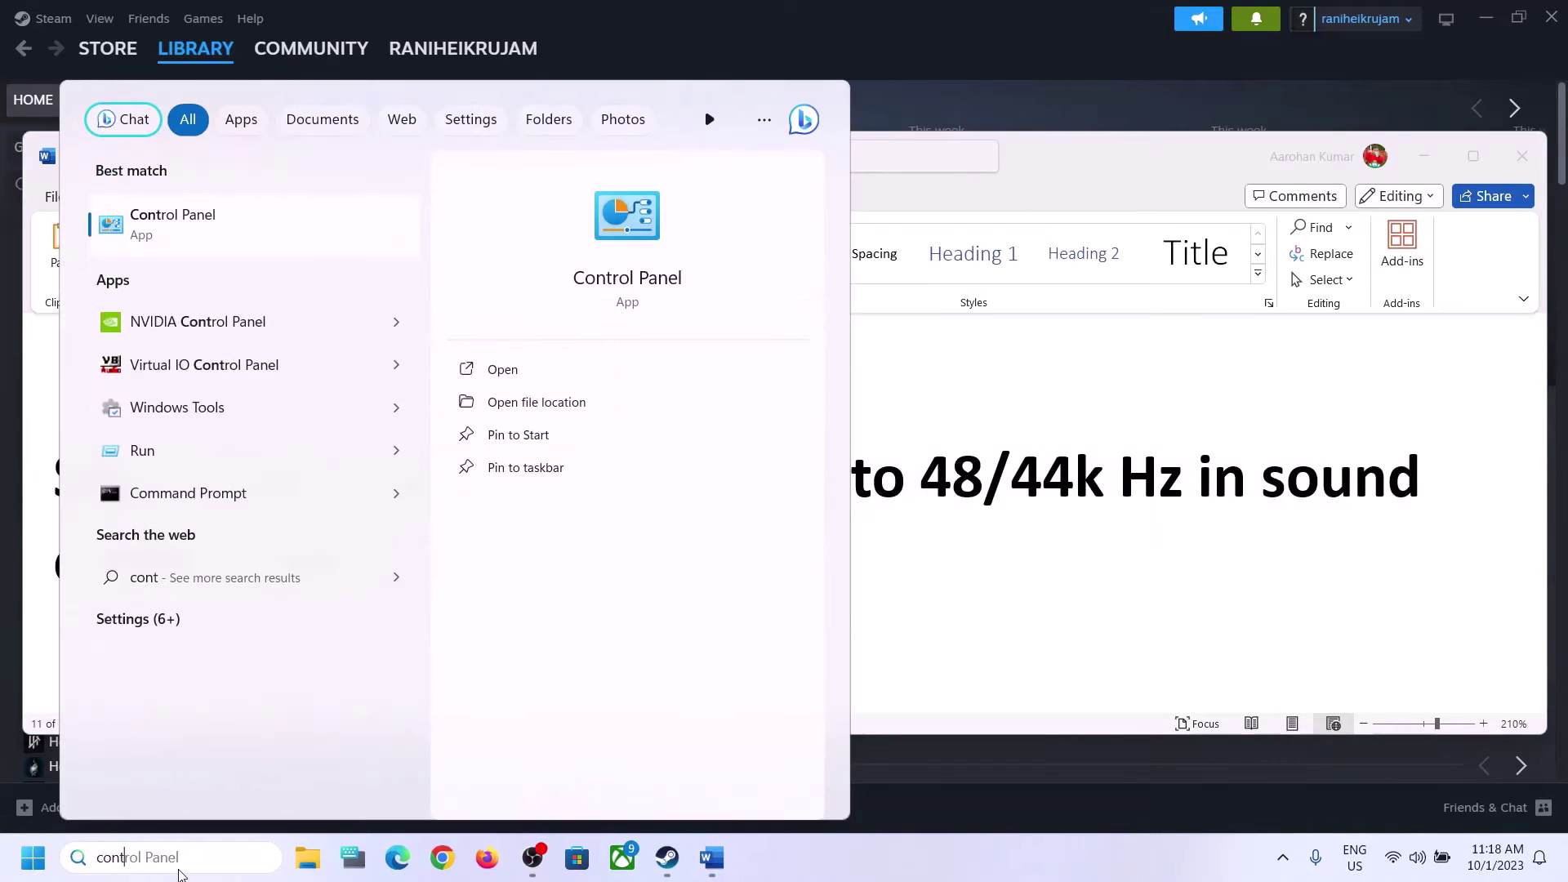
text(rol)
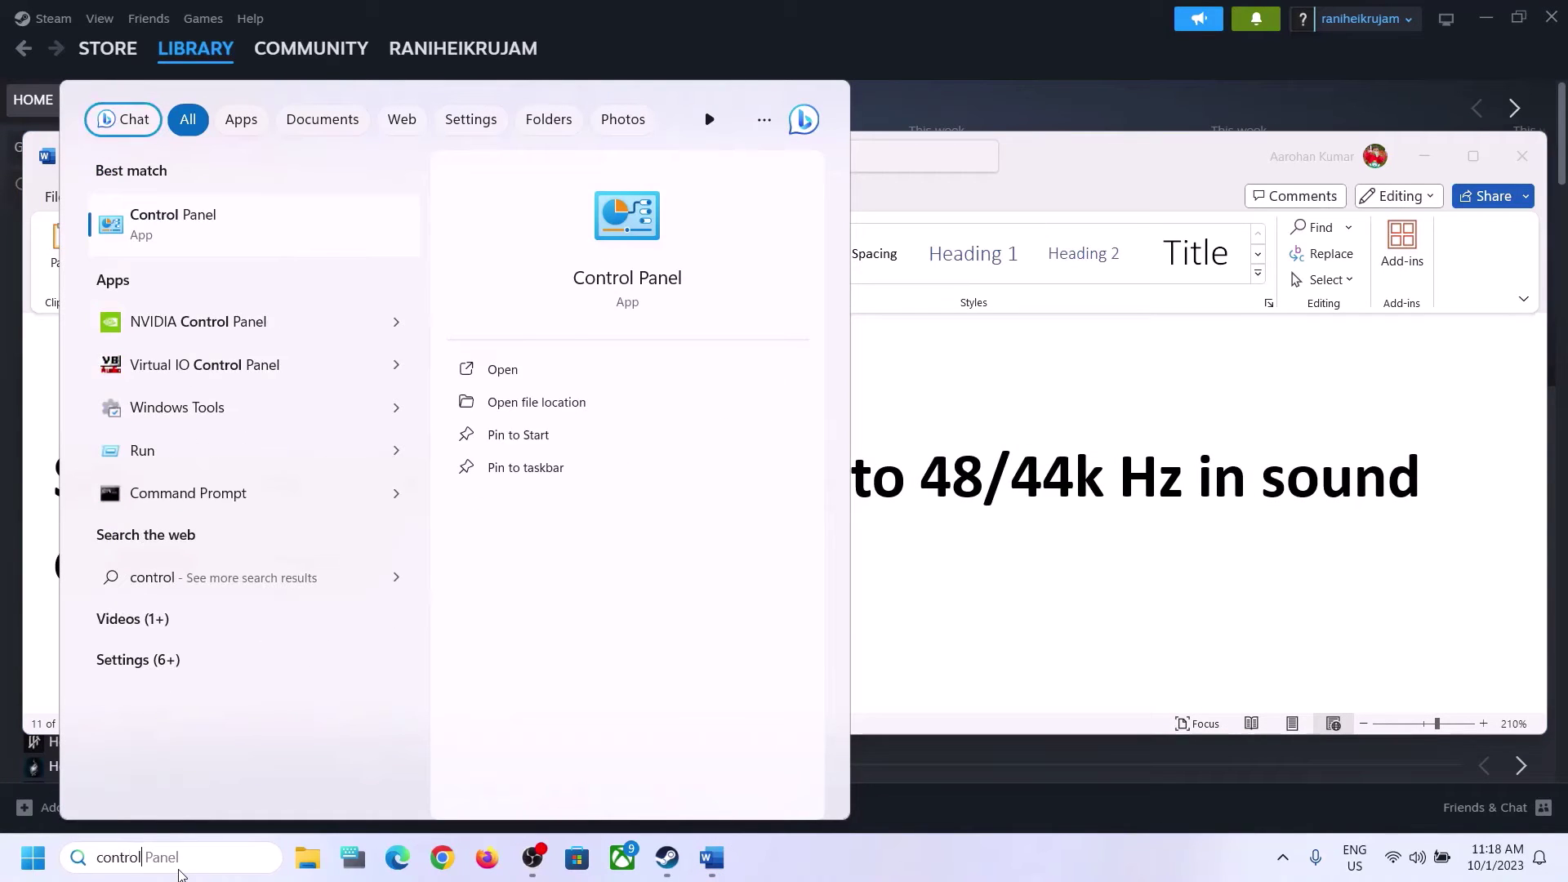
click(219, 233)
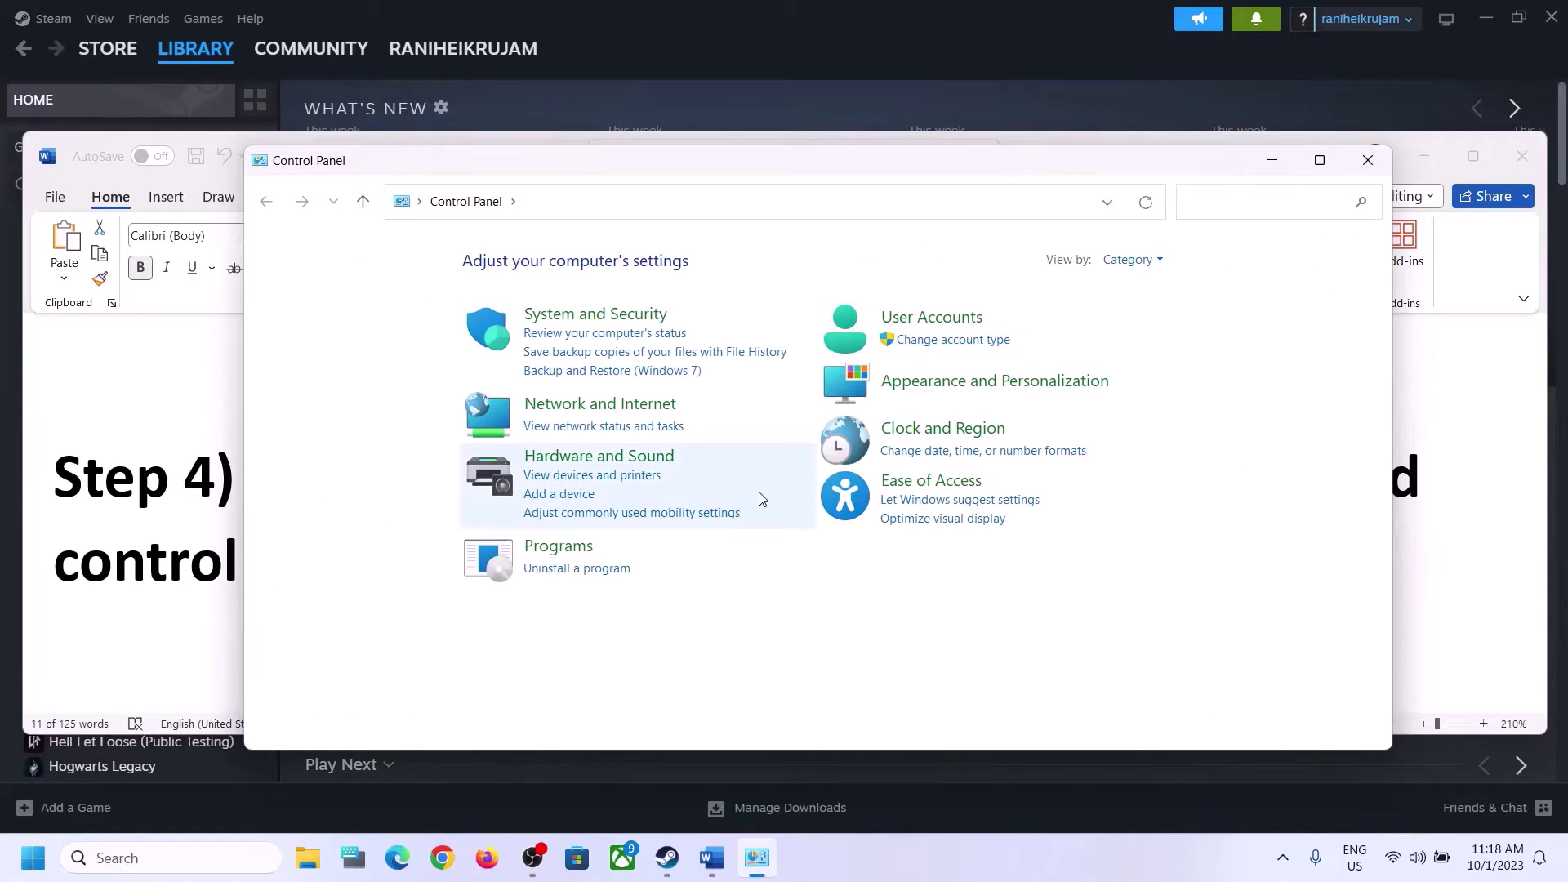
click(591, 455)
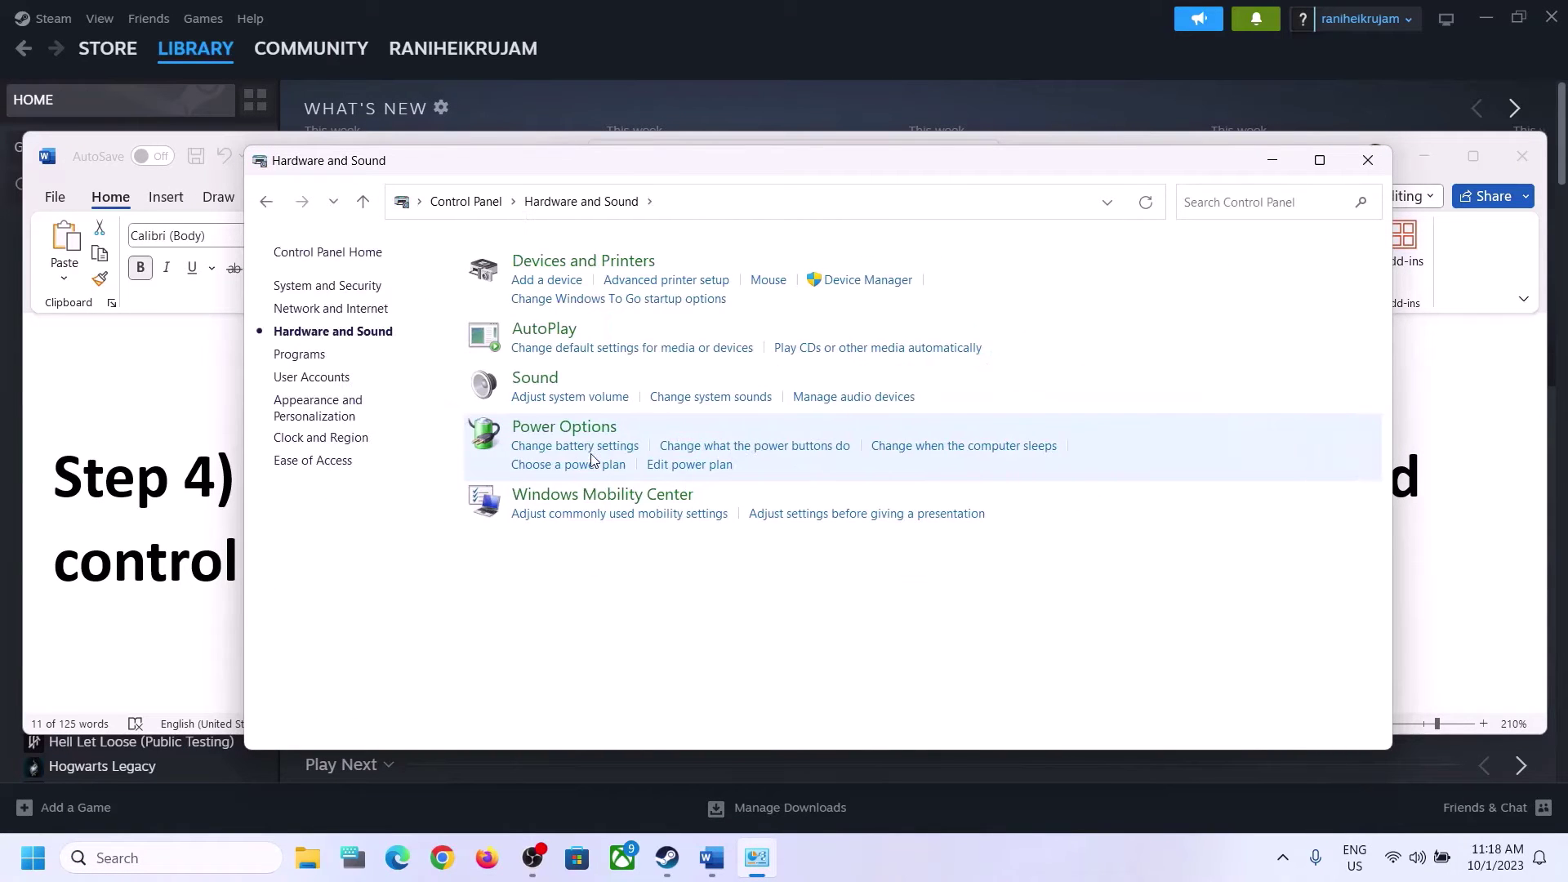
click(543, 384)
drag(385, 167, 744, 142)
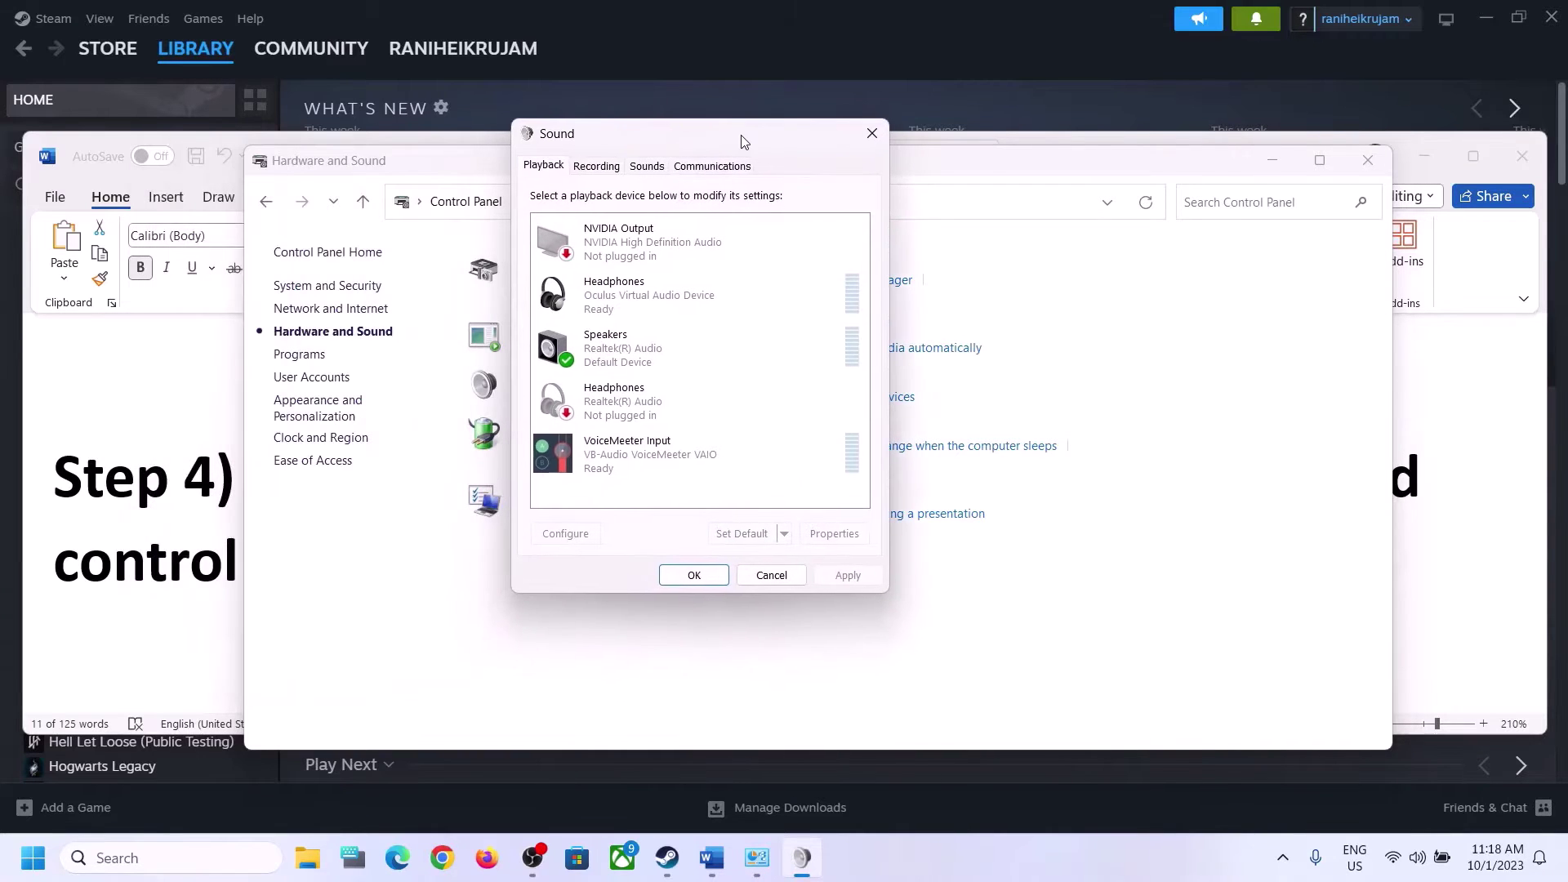
- Select the Realtek Speakers playback device and open the advanced settings in its properties
click(636, 357)
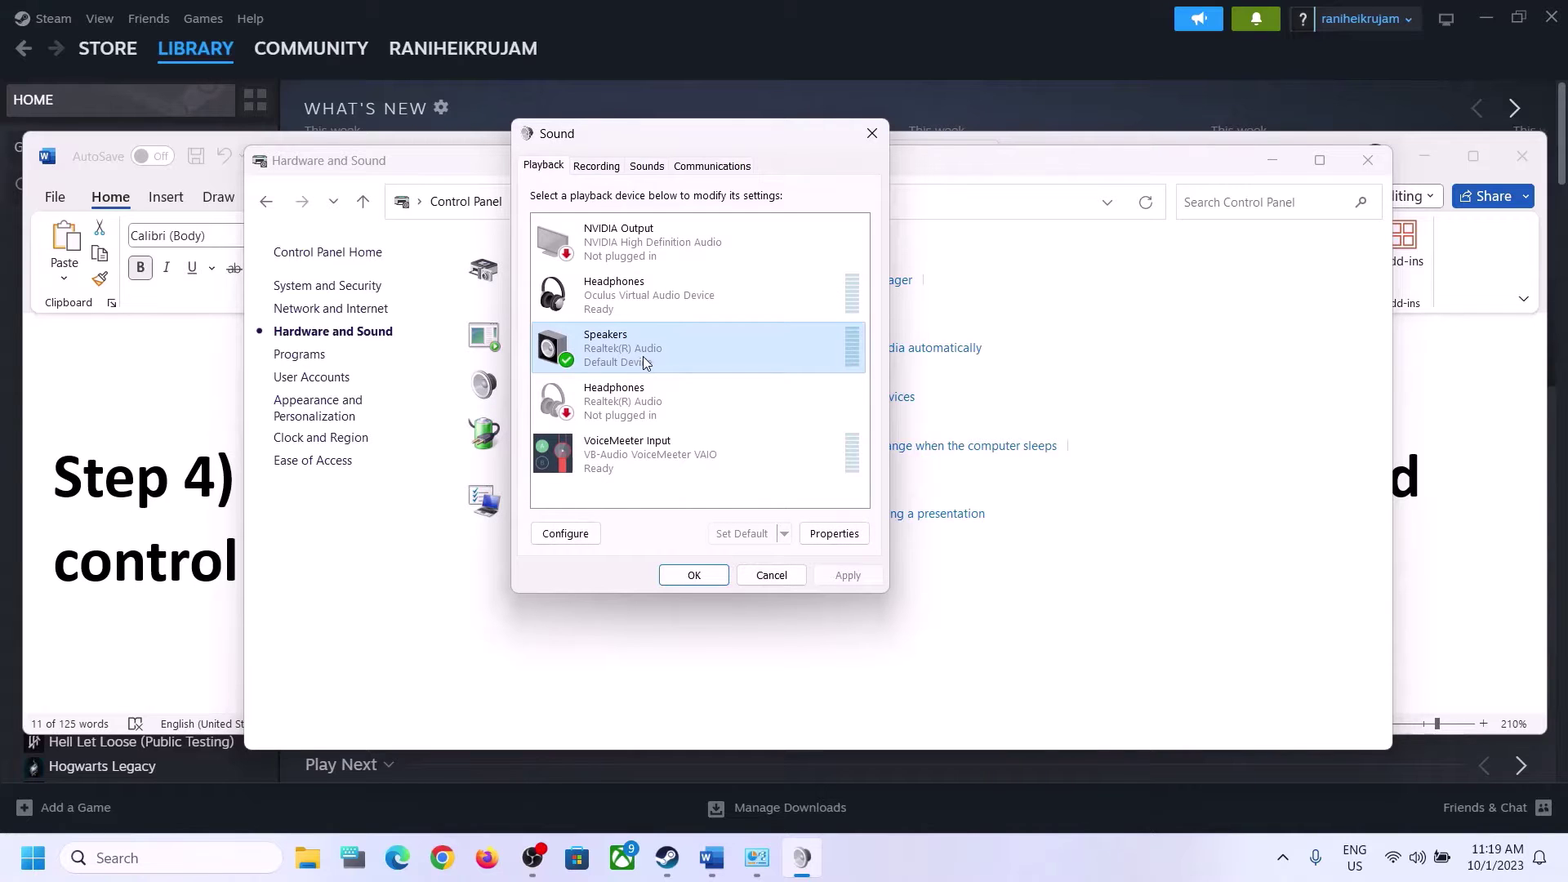
click(636, 312)
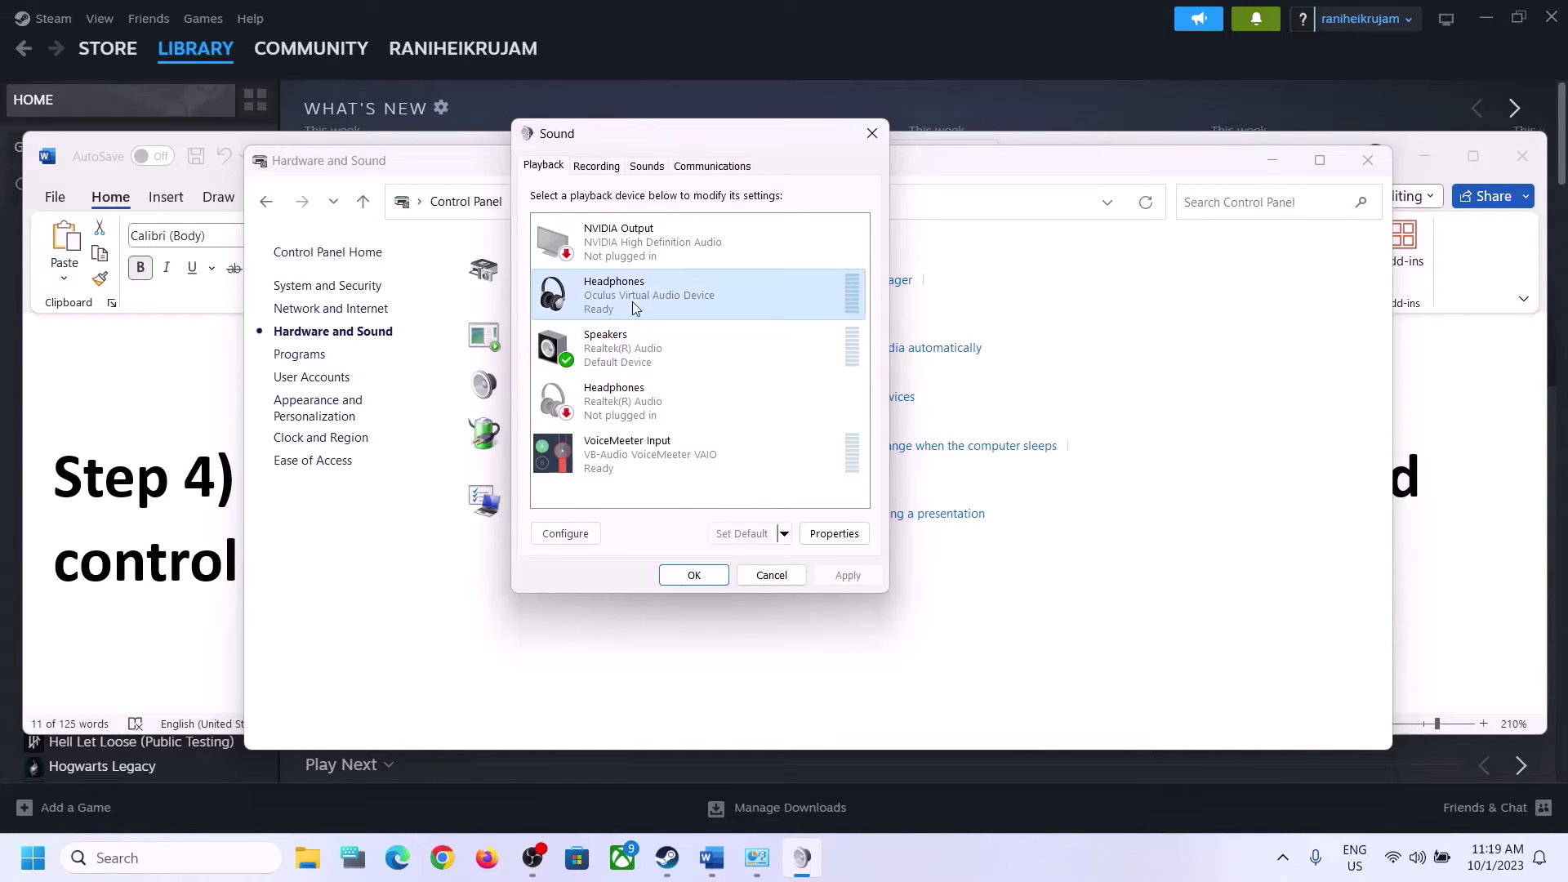
click(621, 360)
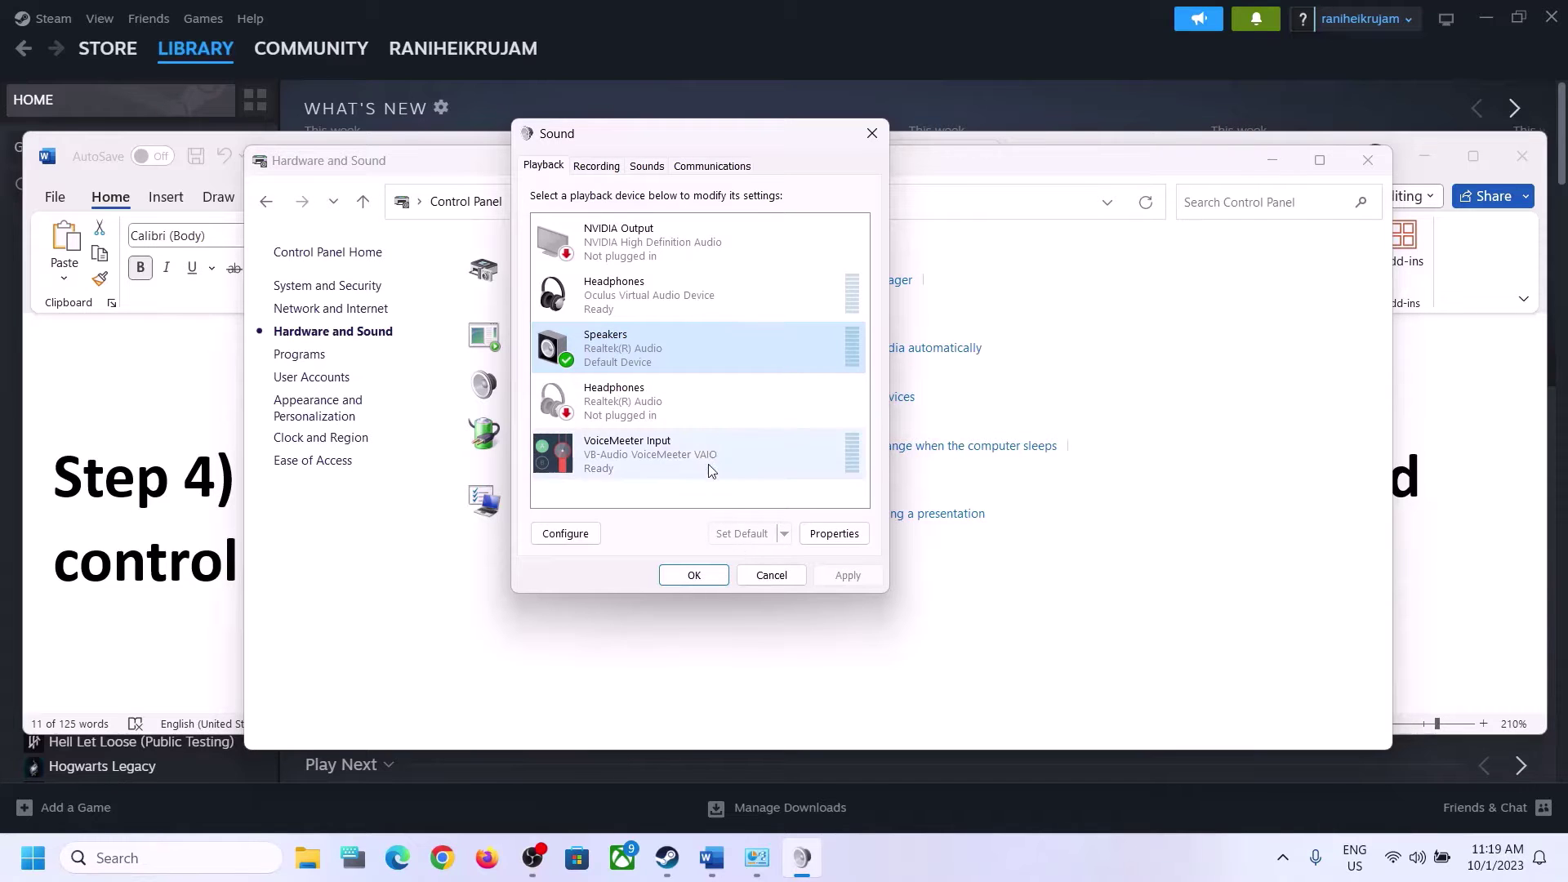
right_click(639, 351)
click(706, 509)
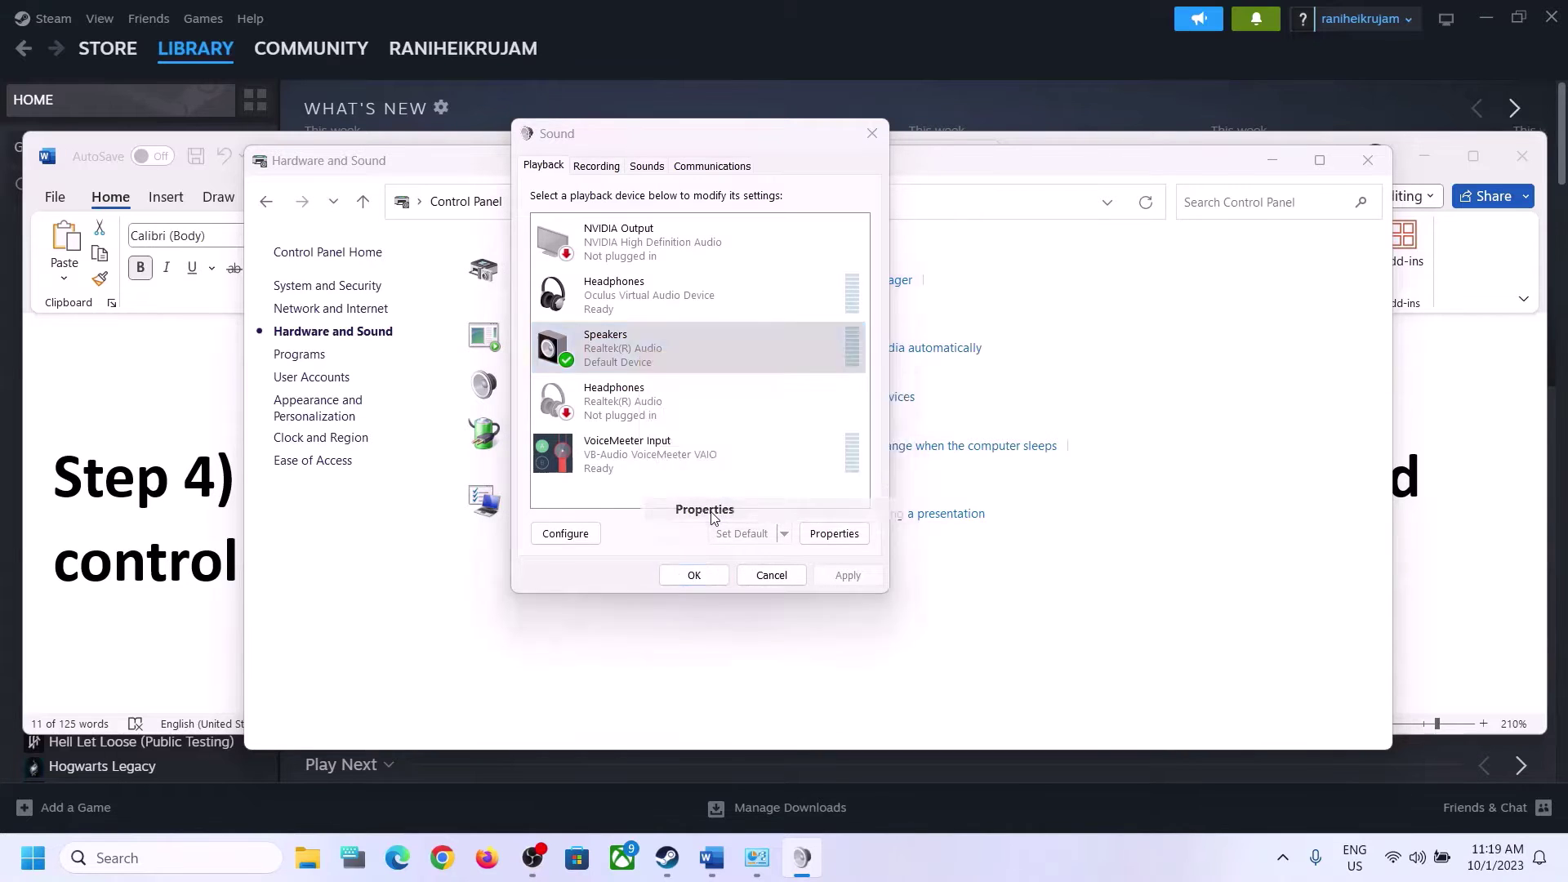
click(660, 244)
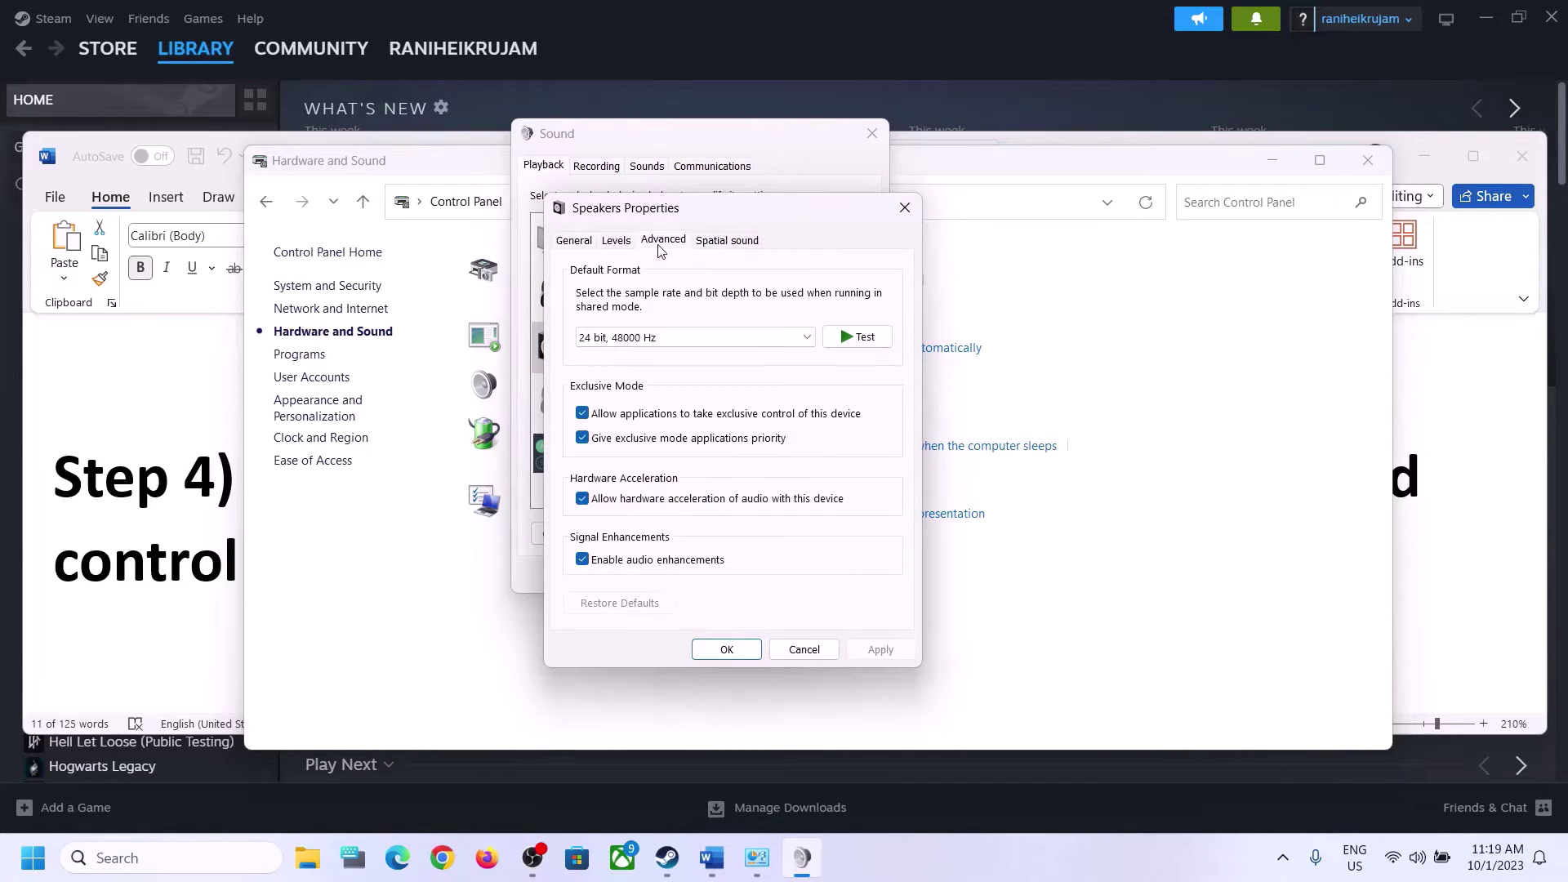
- Set the speakers' default format to 16 bit, 48000 Hz and apply it
click(807, 338)
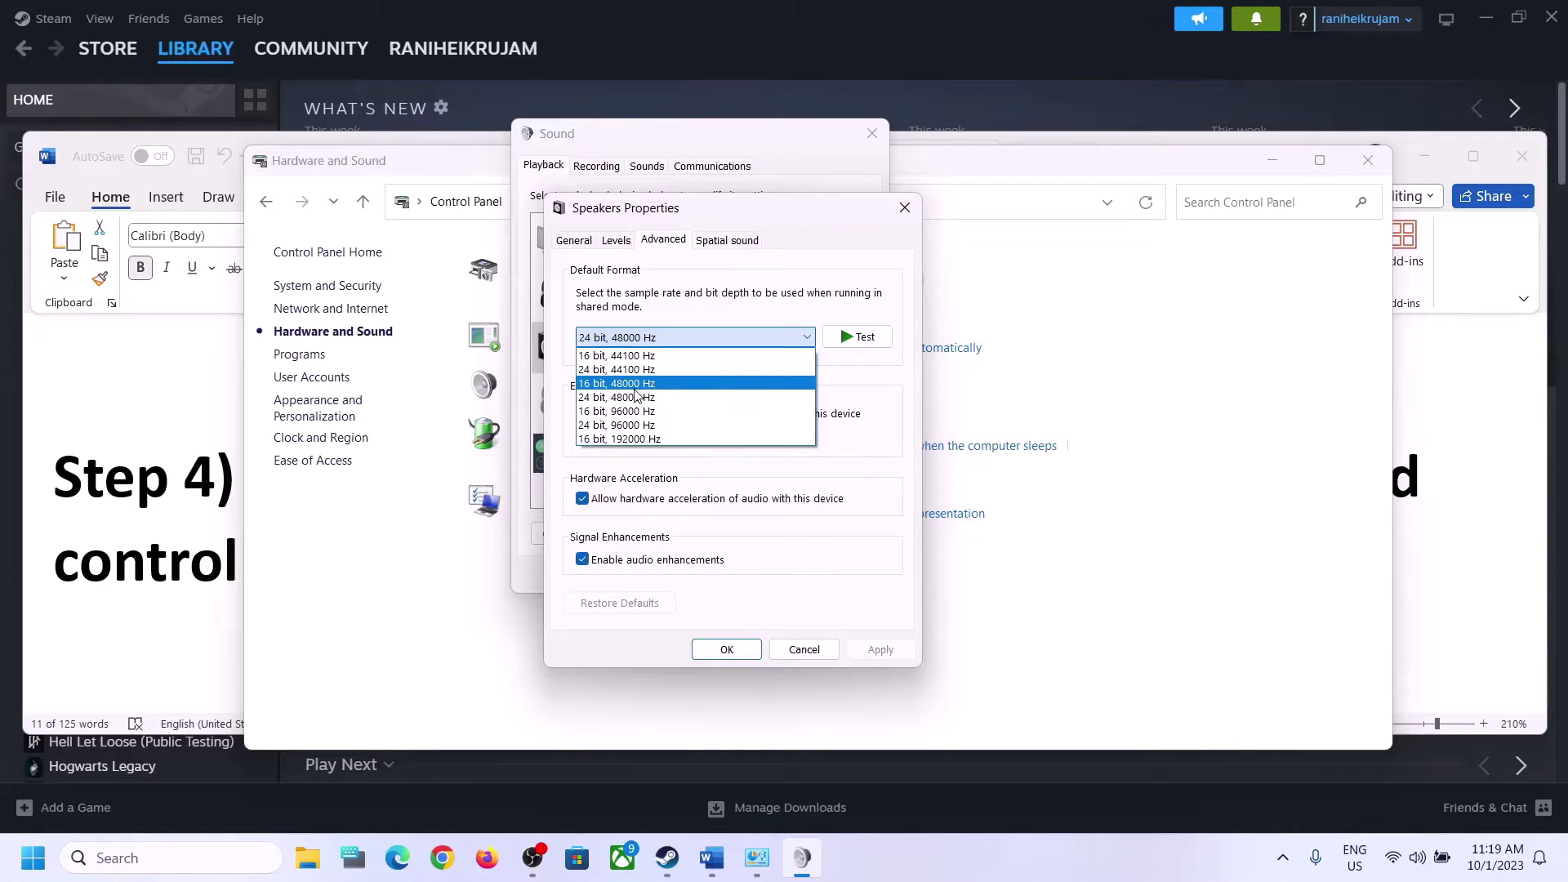
click(636, 383)
click(880, 649)
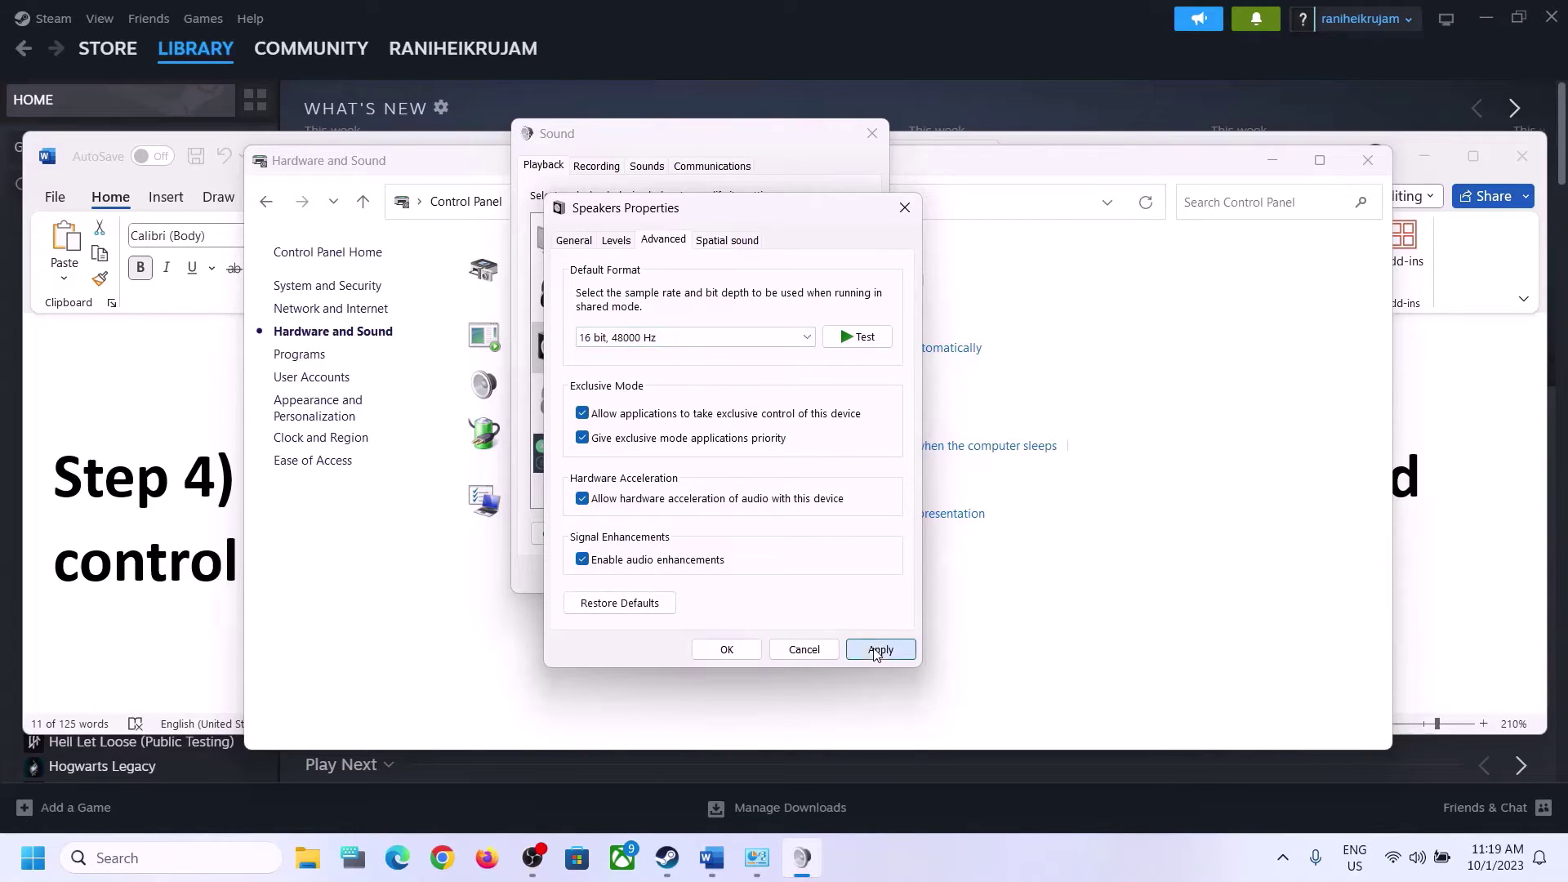
- Set the speakers' default format to 24 bit, 48000 Hz, apply it, and confirm both sound dialogs
click(671, 342)
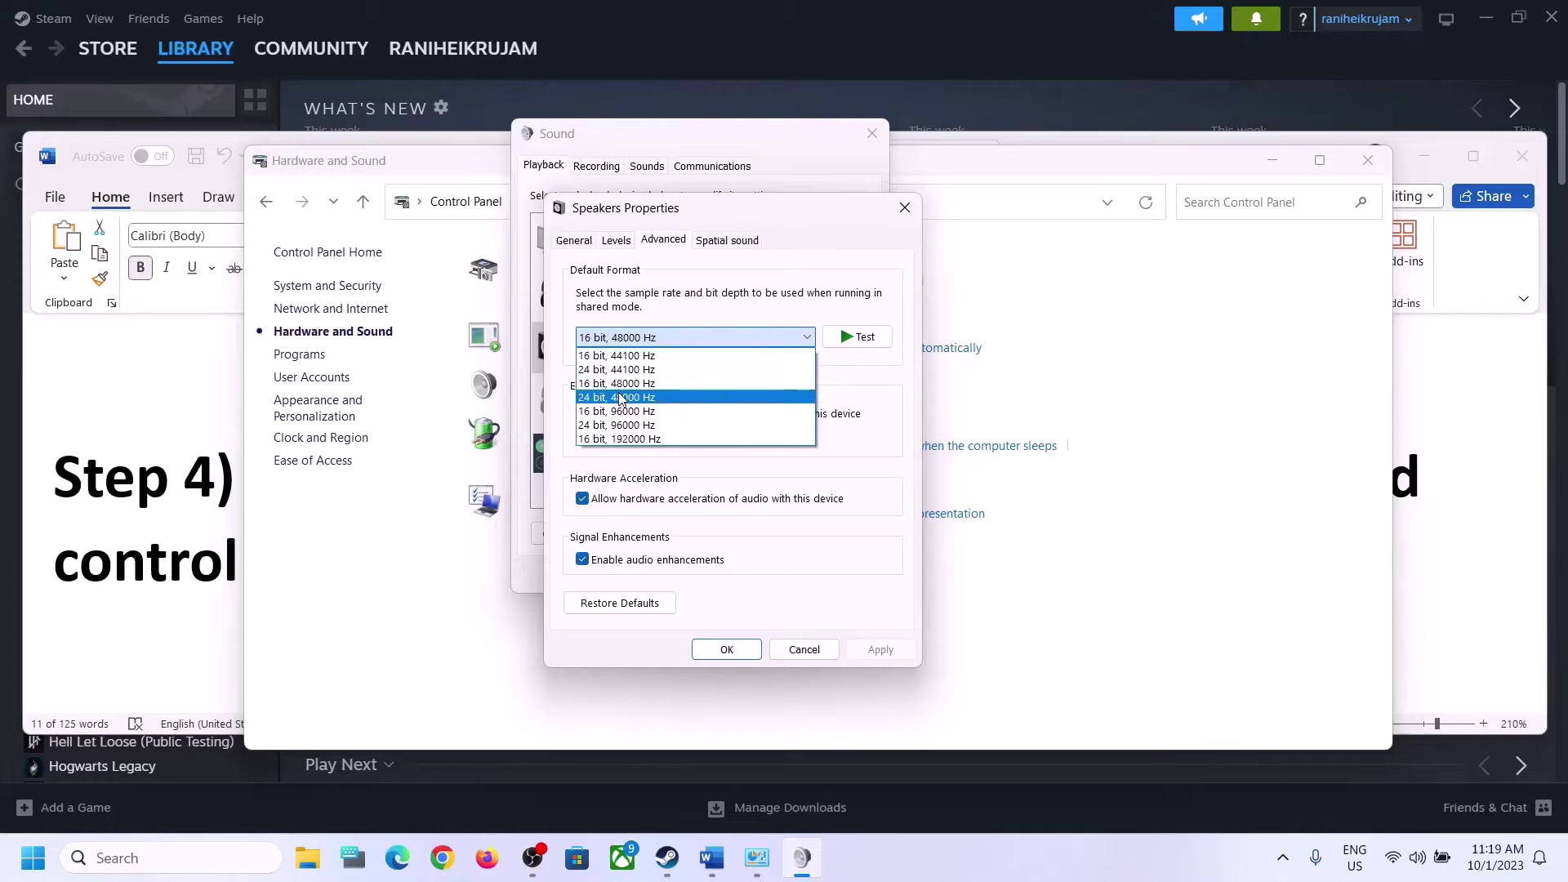
click(622, 400)
click(880, 650)
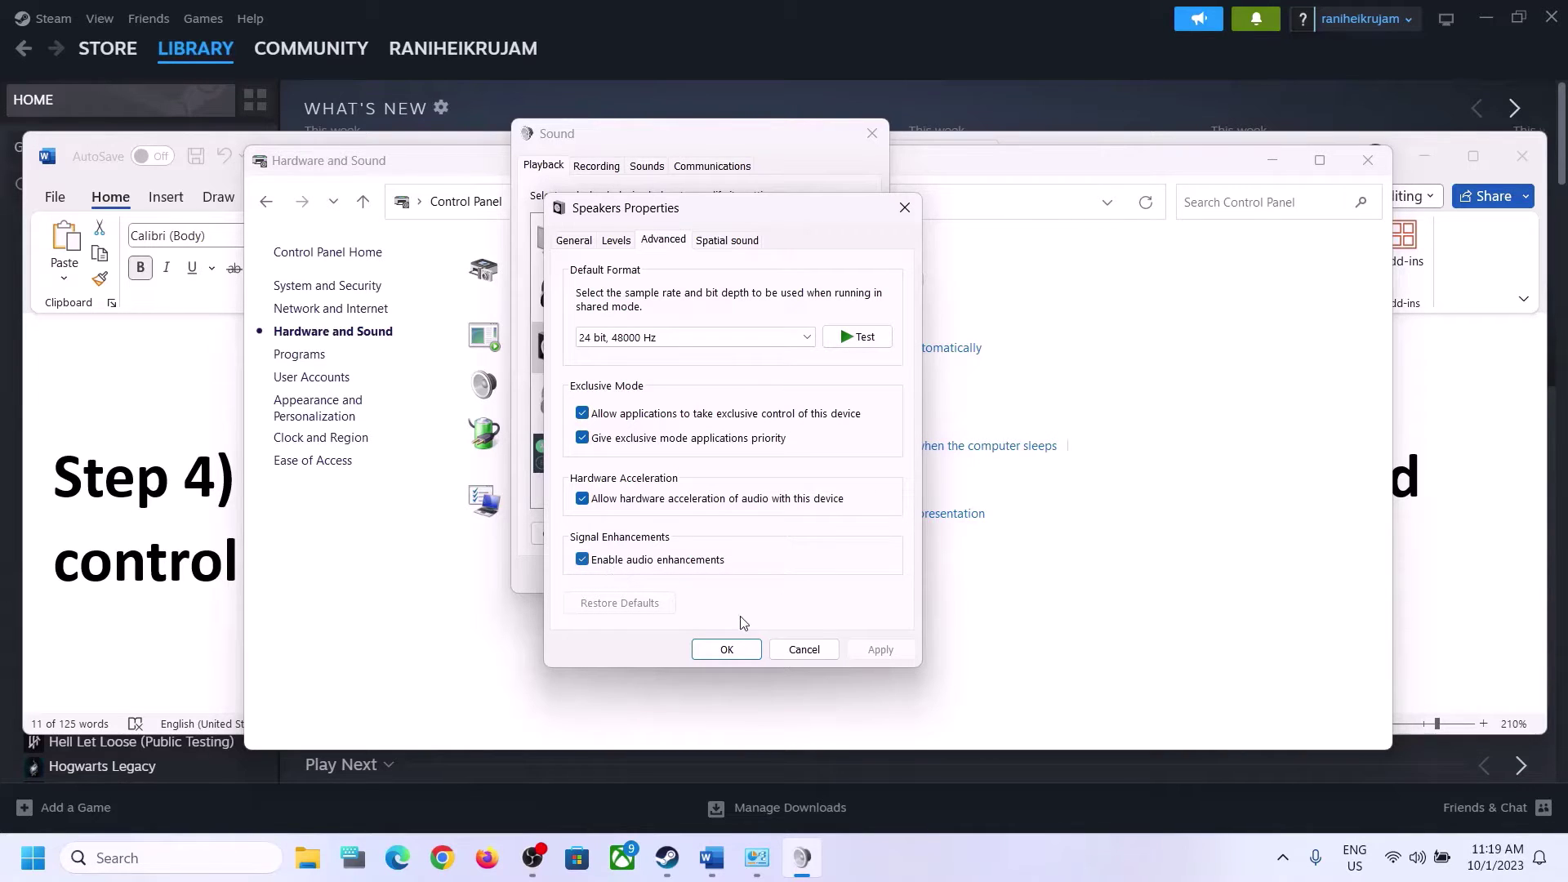
click(727, 649)
click(719, 576)
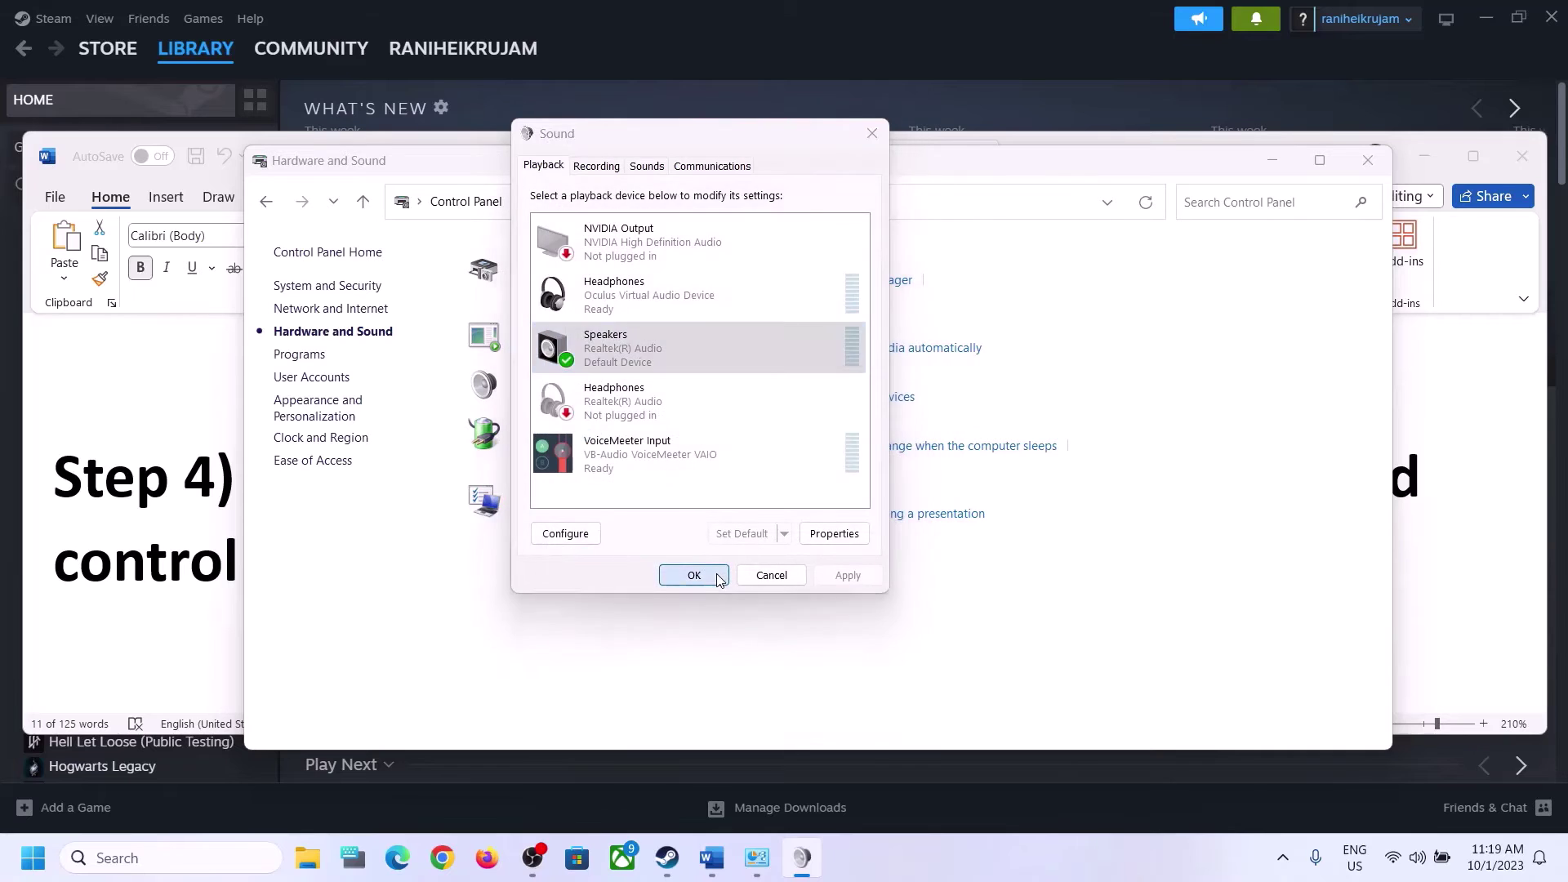
- Close Control Panel and highlight "to 48/44k Hz" in the document's Step 4 instruction
click(1368, 160)
drag(852, 478, 1195, 478)
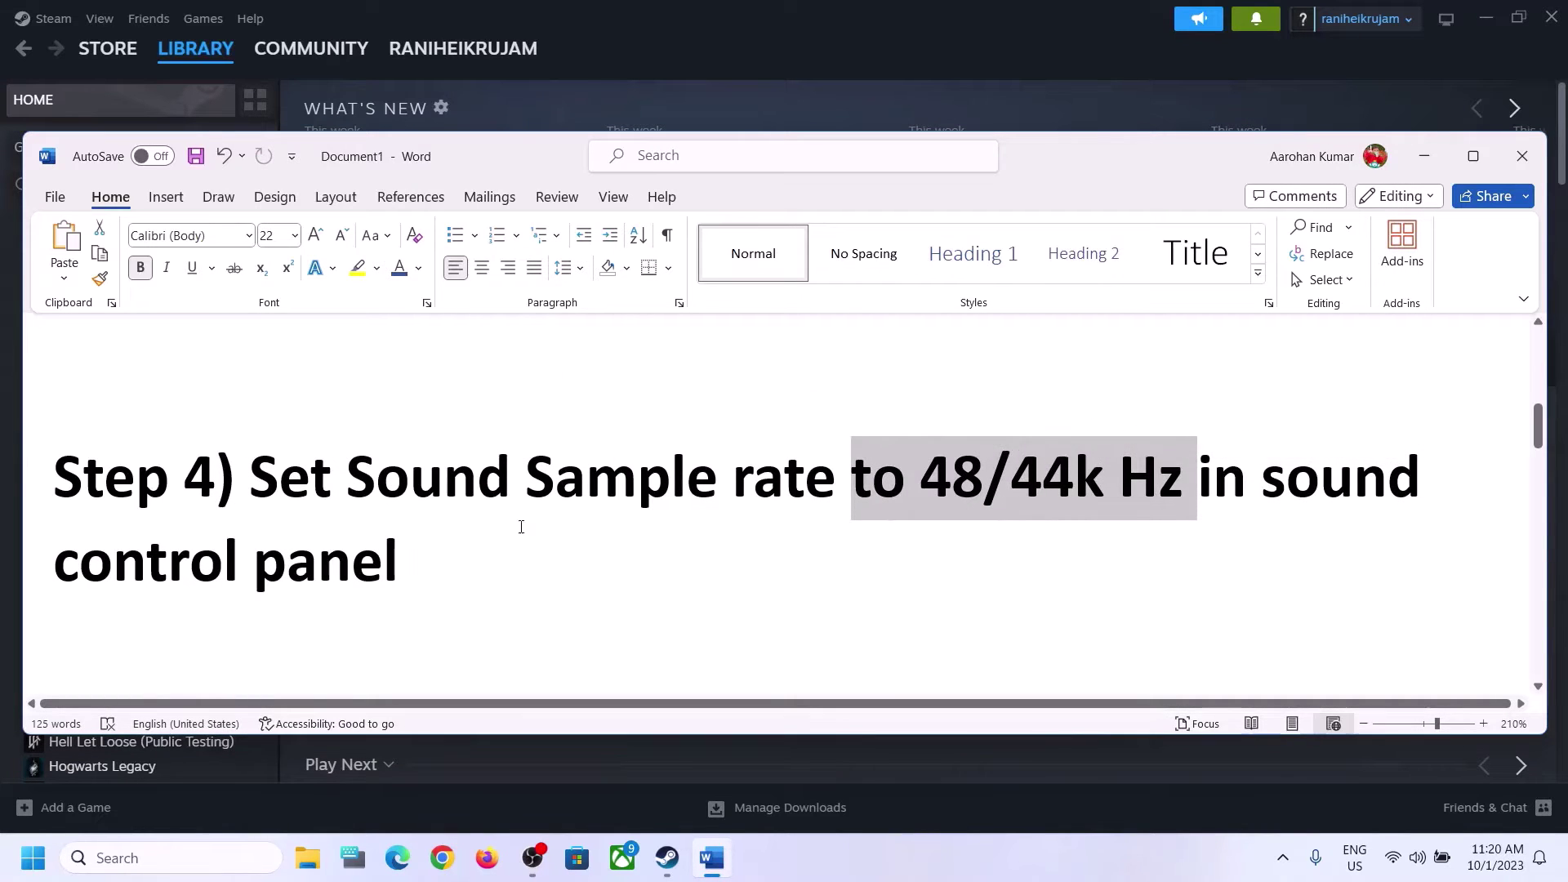
click(487, 532)
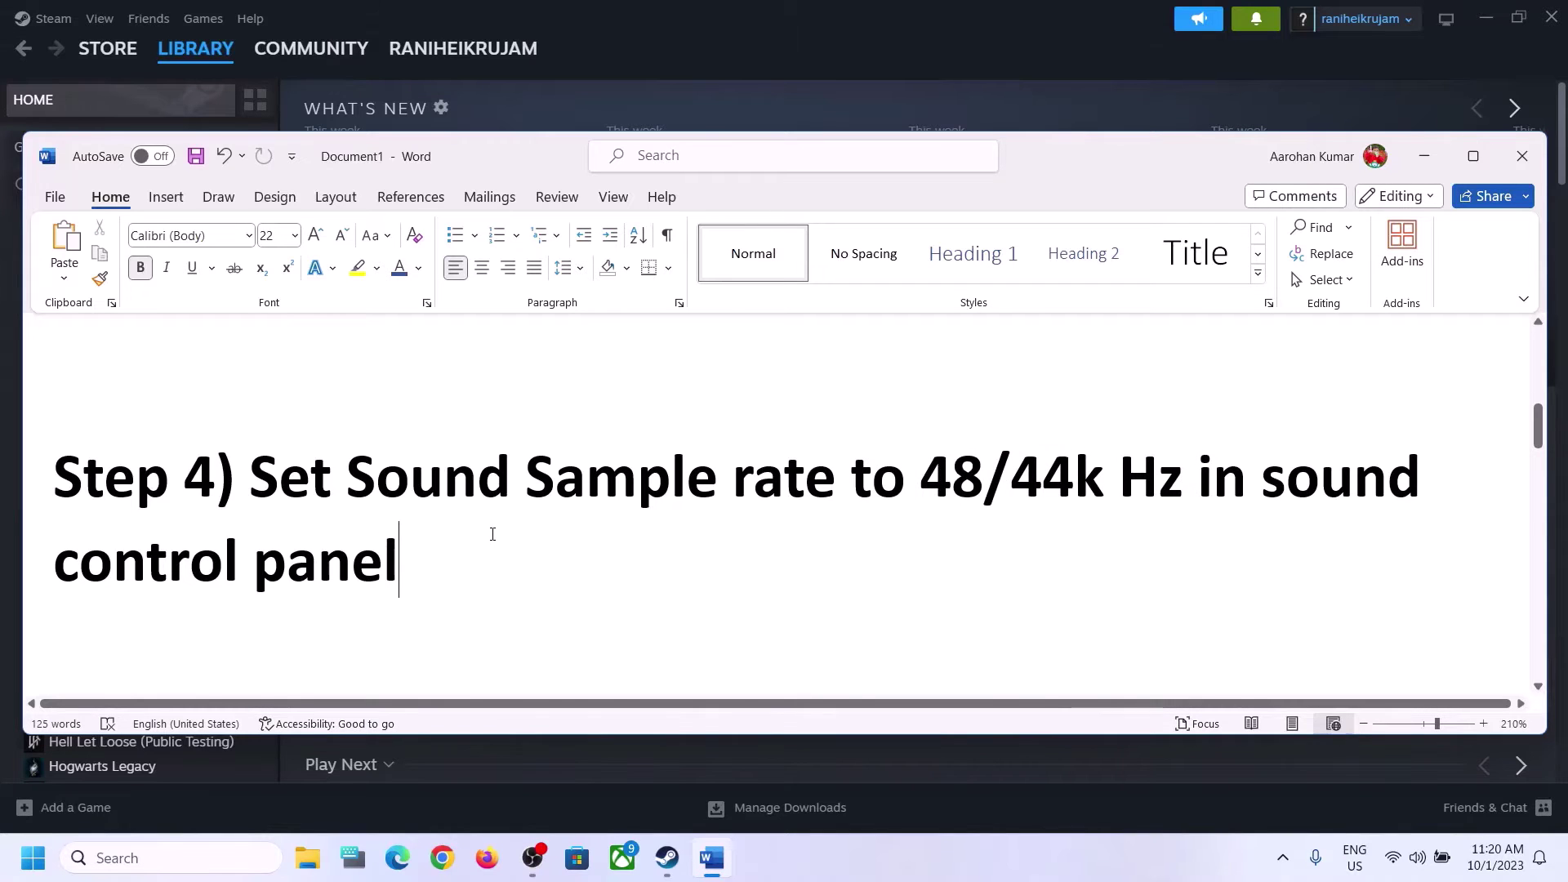
- Read Step 5 in the document, highlighting its parts about disconnecting the controller at game start and reconnecting it once sound is established
scroll(490, 533, down, 1)
scroll(493, 534, down, 2)
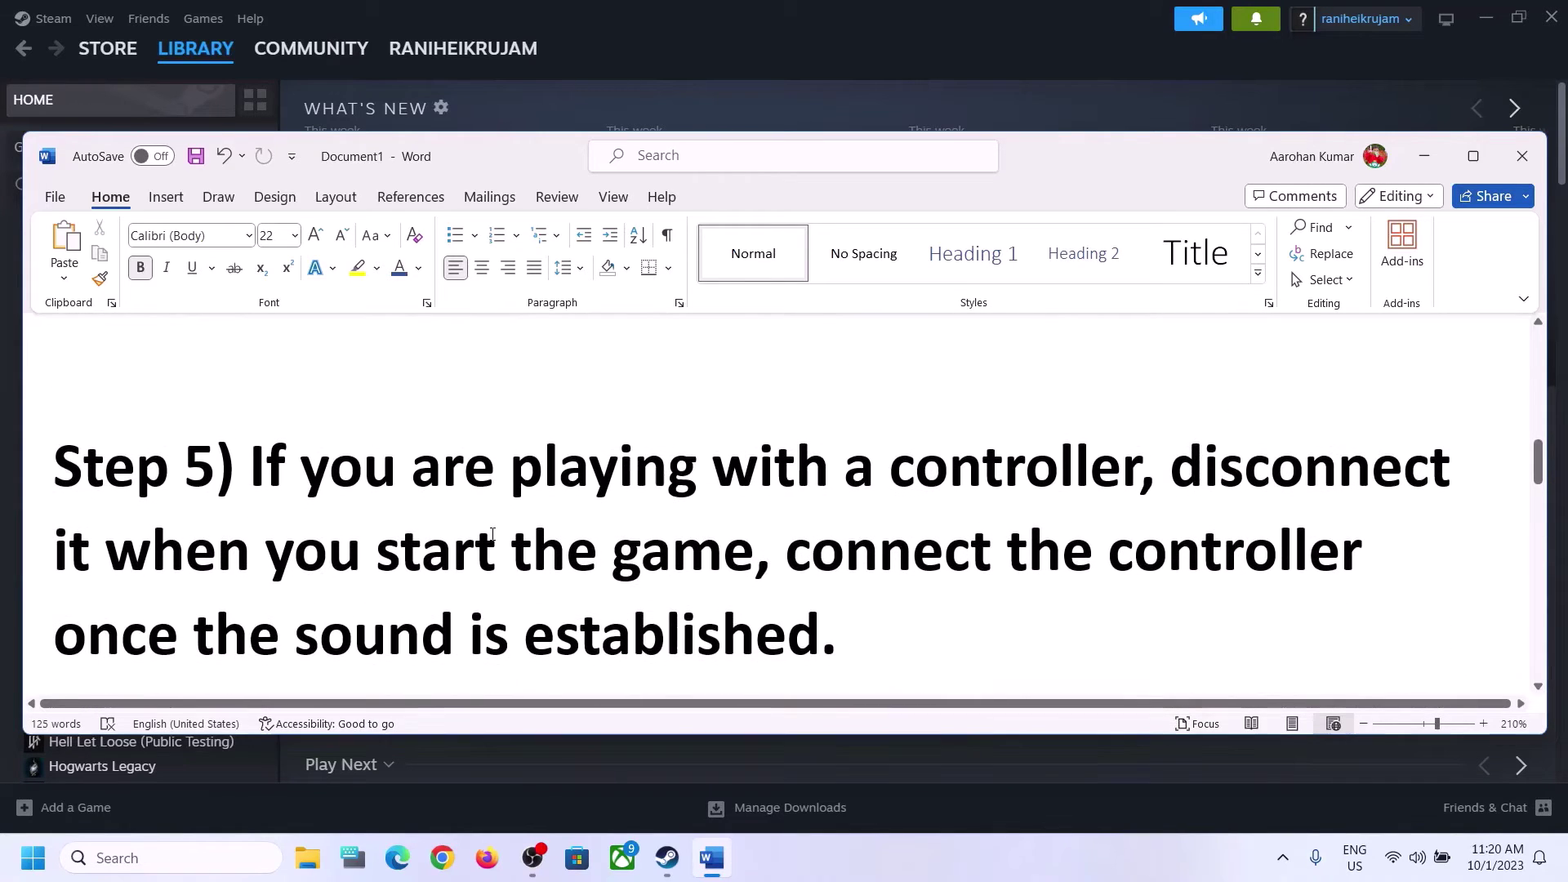
drag(251, 464, 1013, 456)
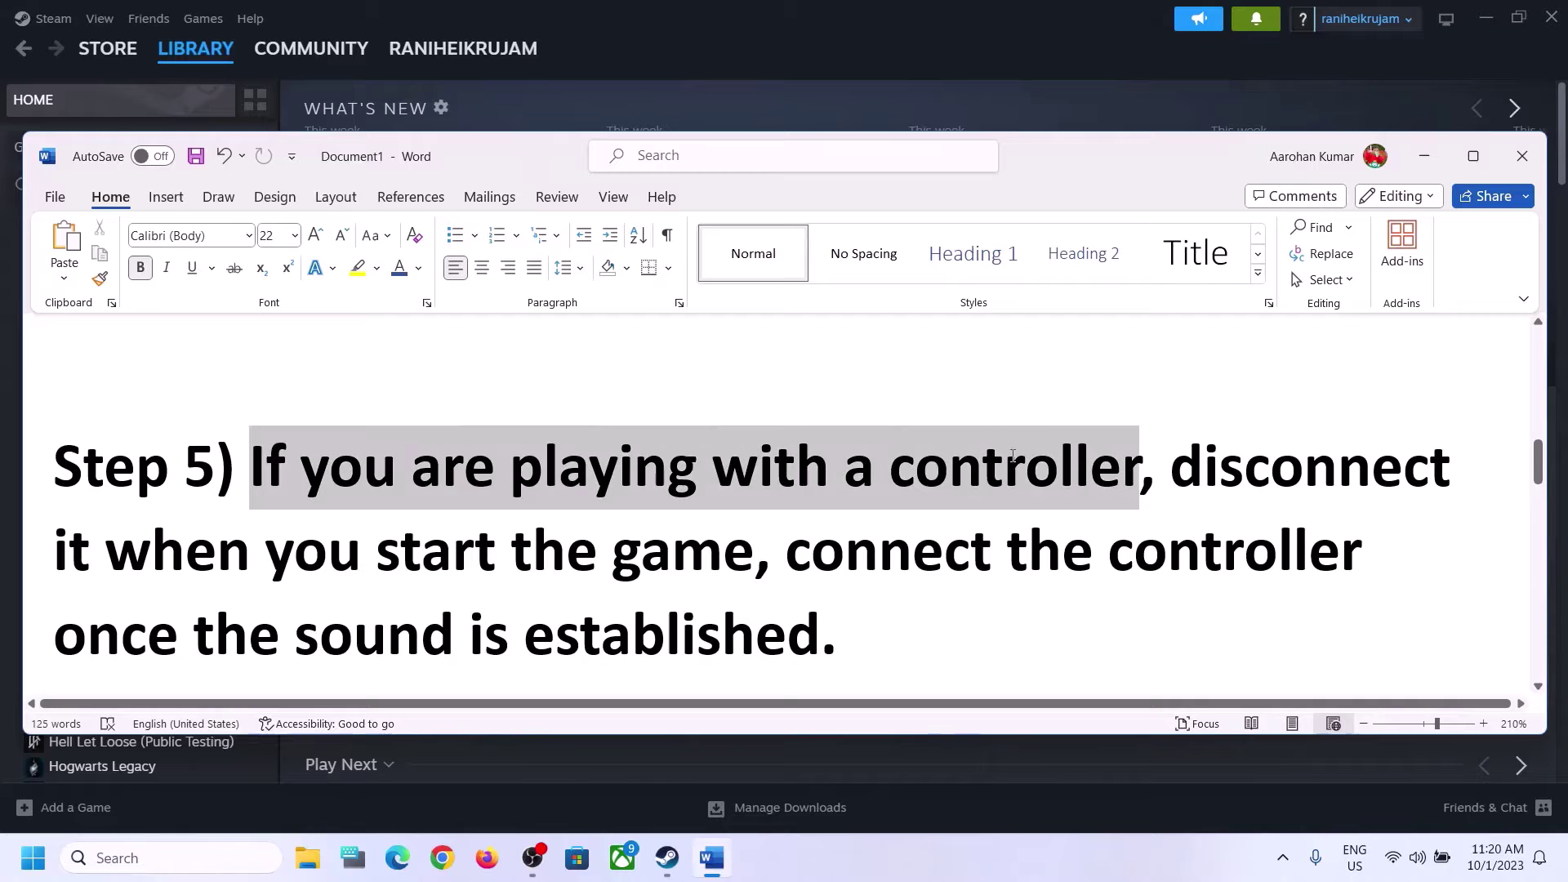
drag(1171, 468, 722, 569)
click(1244, 467)
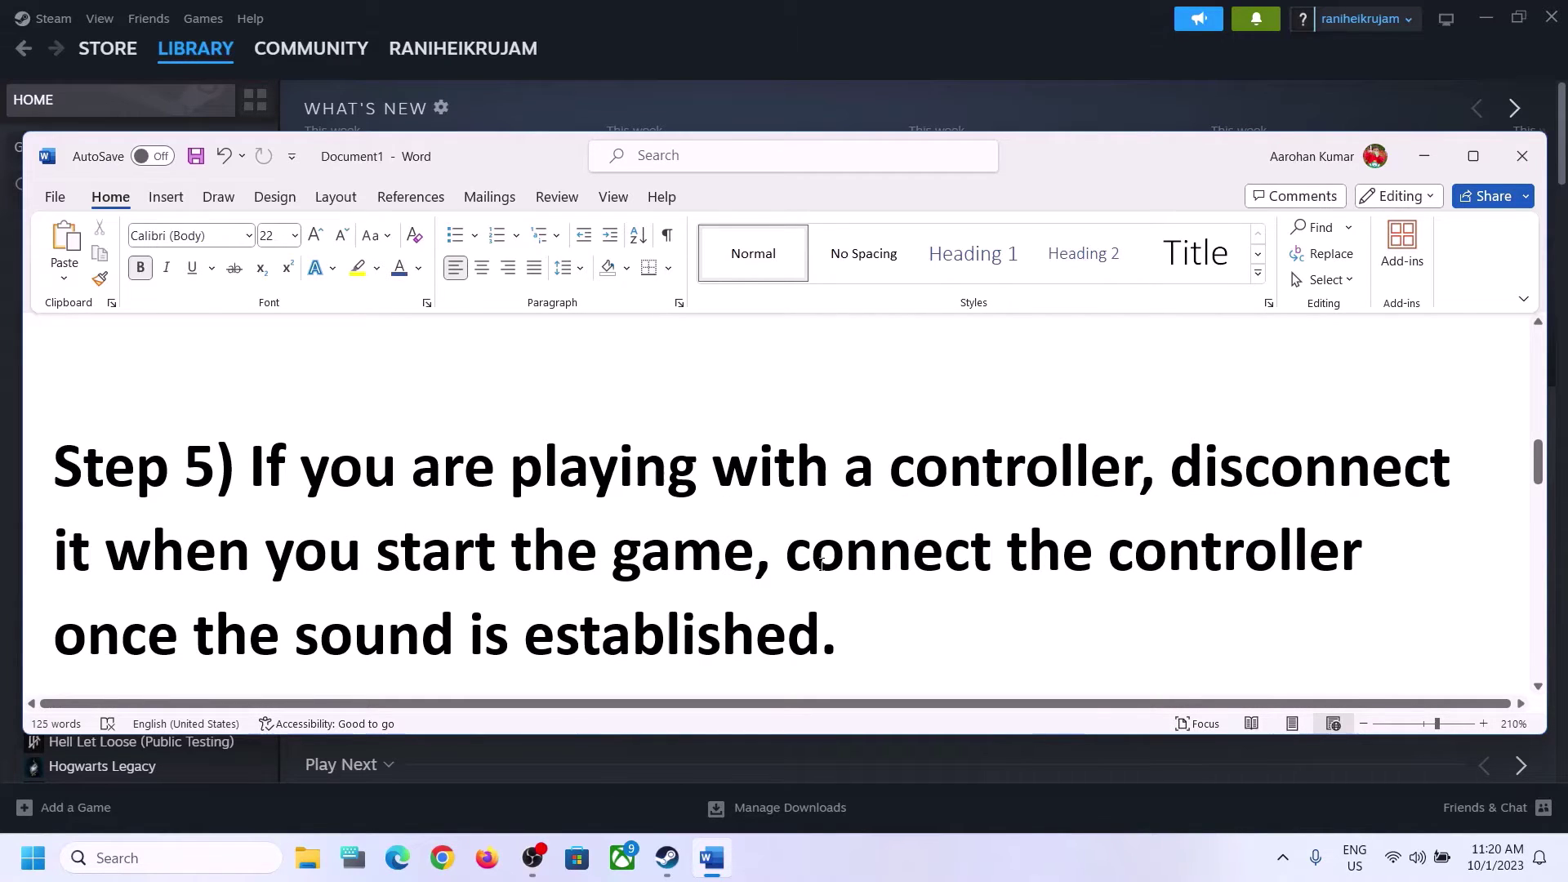
drag(786, 563, 1377, 564)
drag(129, 664, 819, 654)
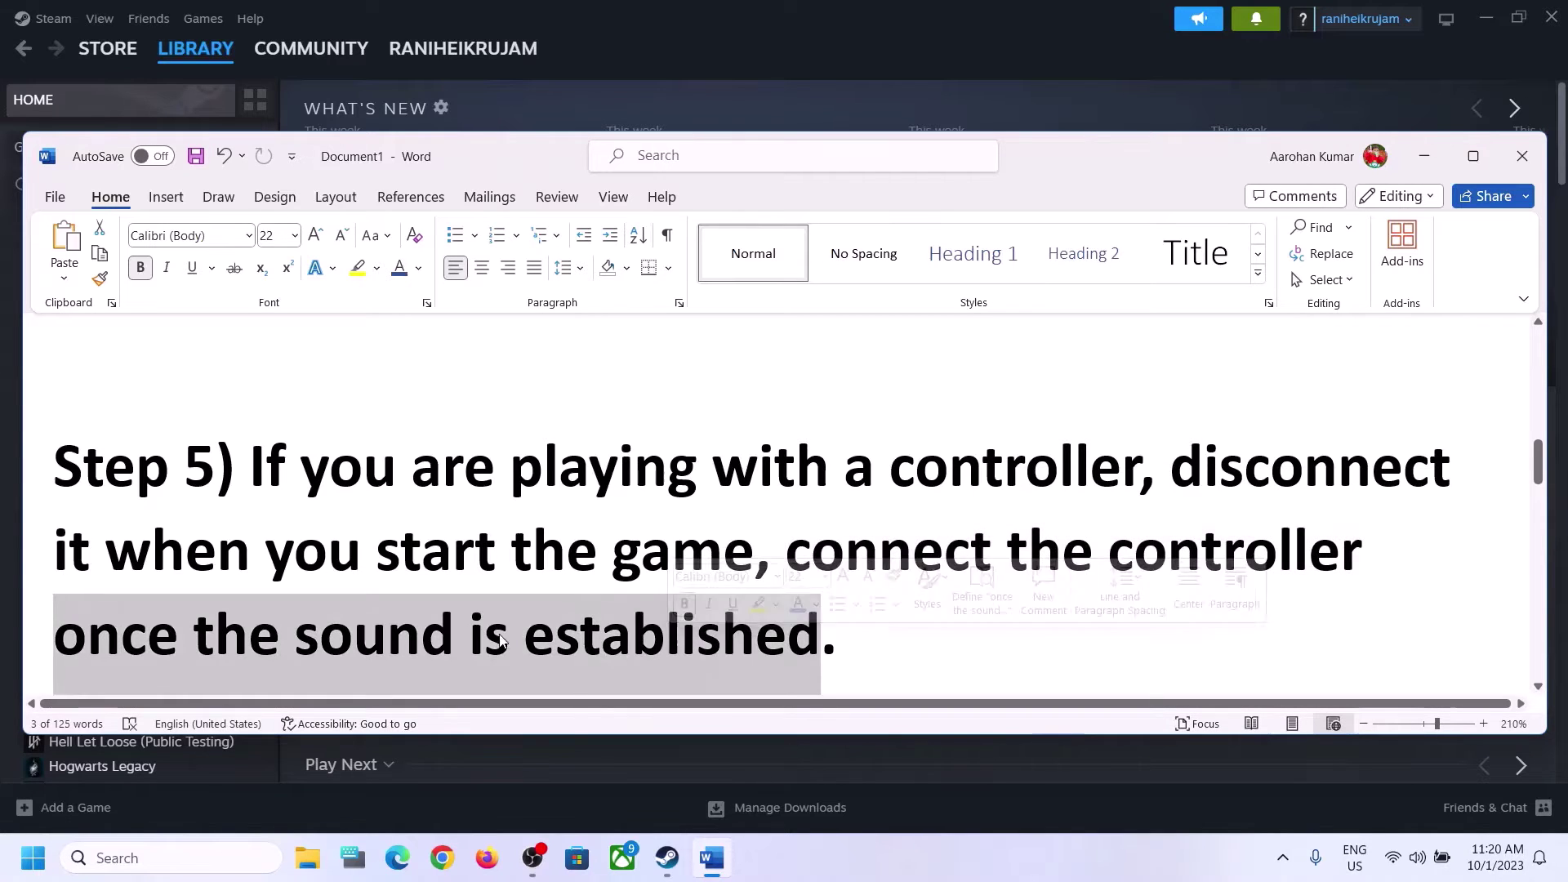
- Highlight "off Spatial Sound" in the document's Step 6 instruction
click(510, 505)
scroll(510, 506, down, 3)
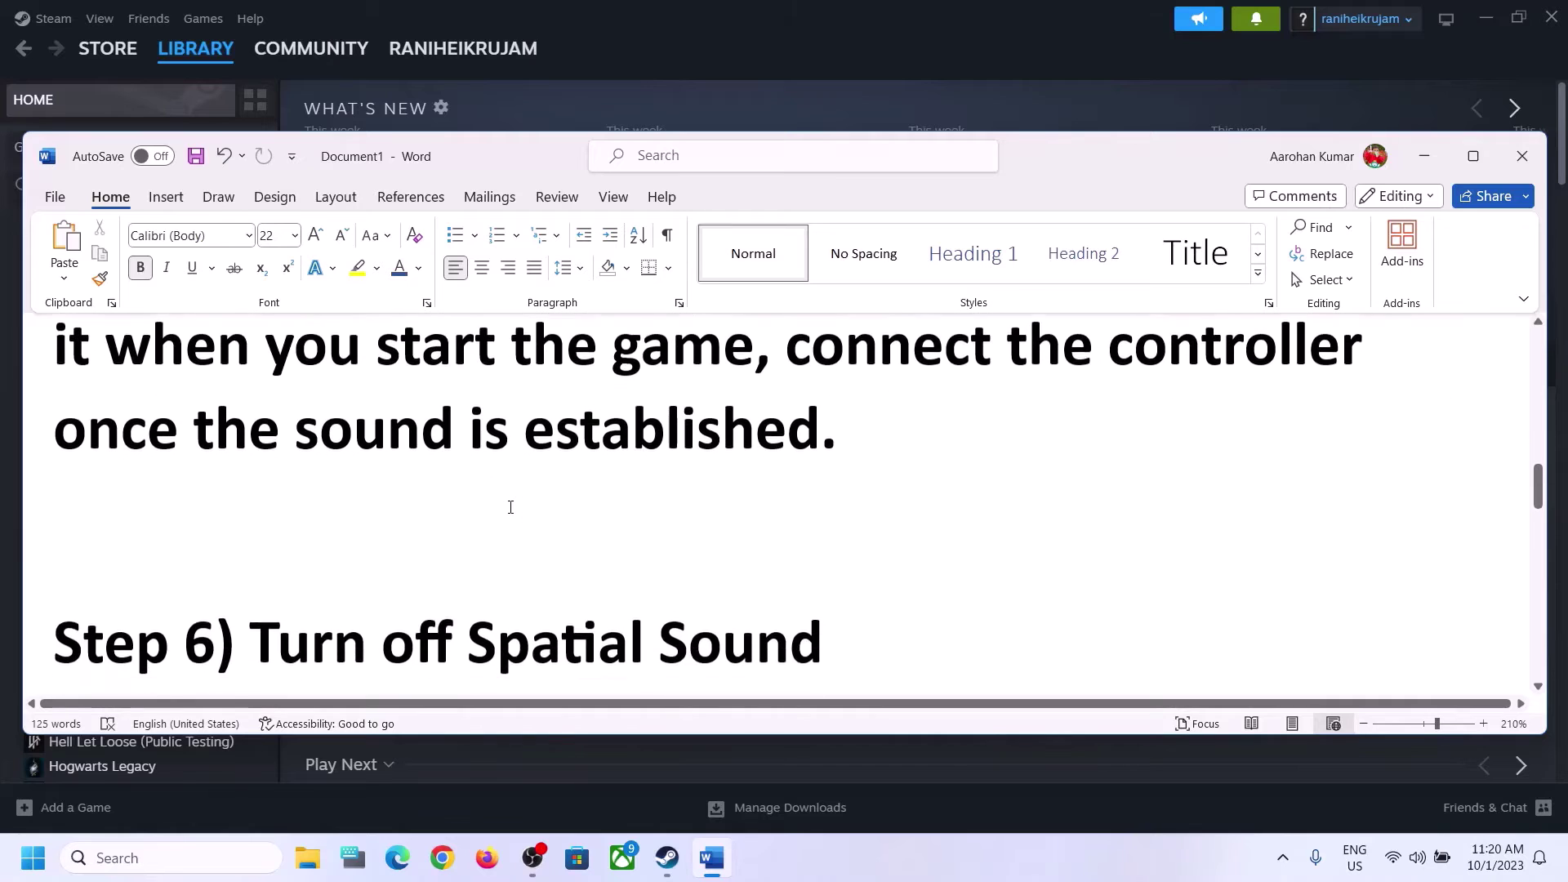
drag(407, 553, 864, 553)
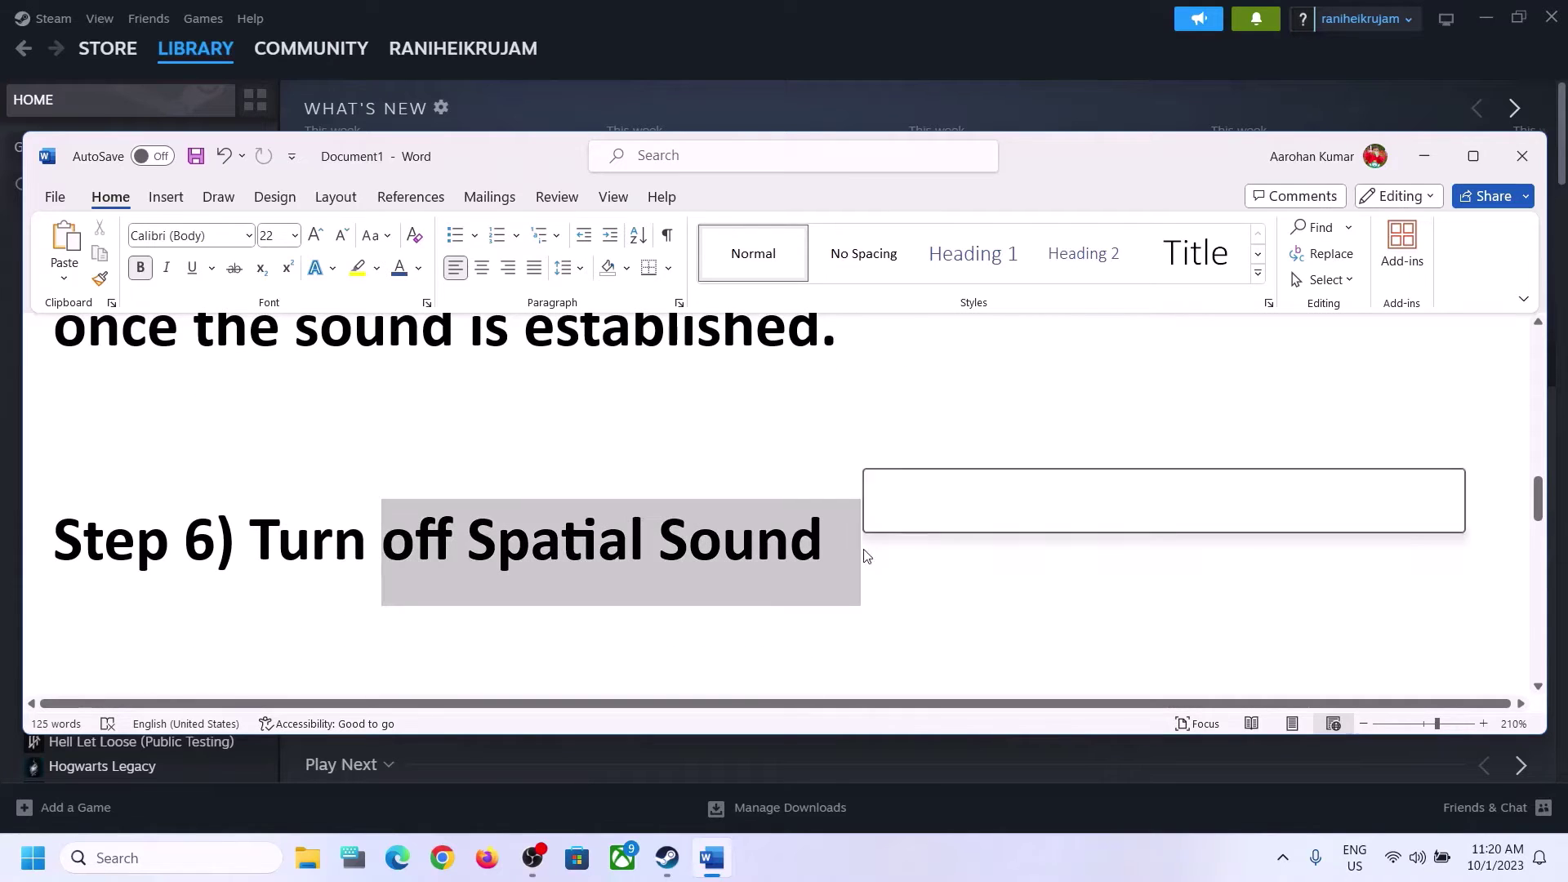
right_click(1421, 871)
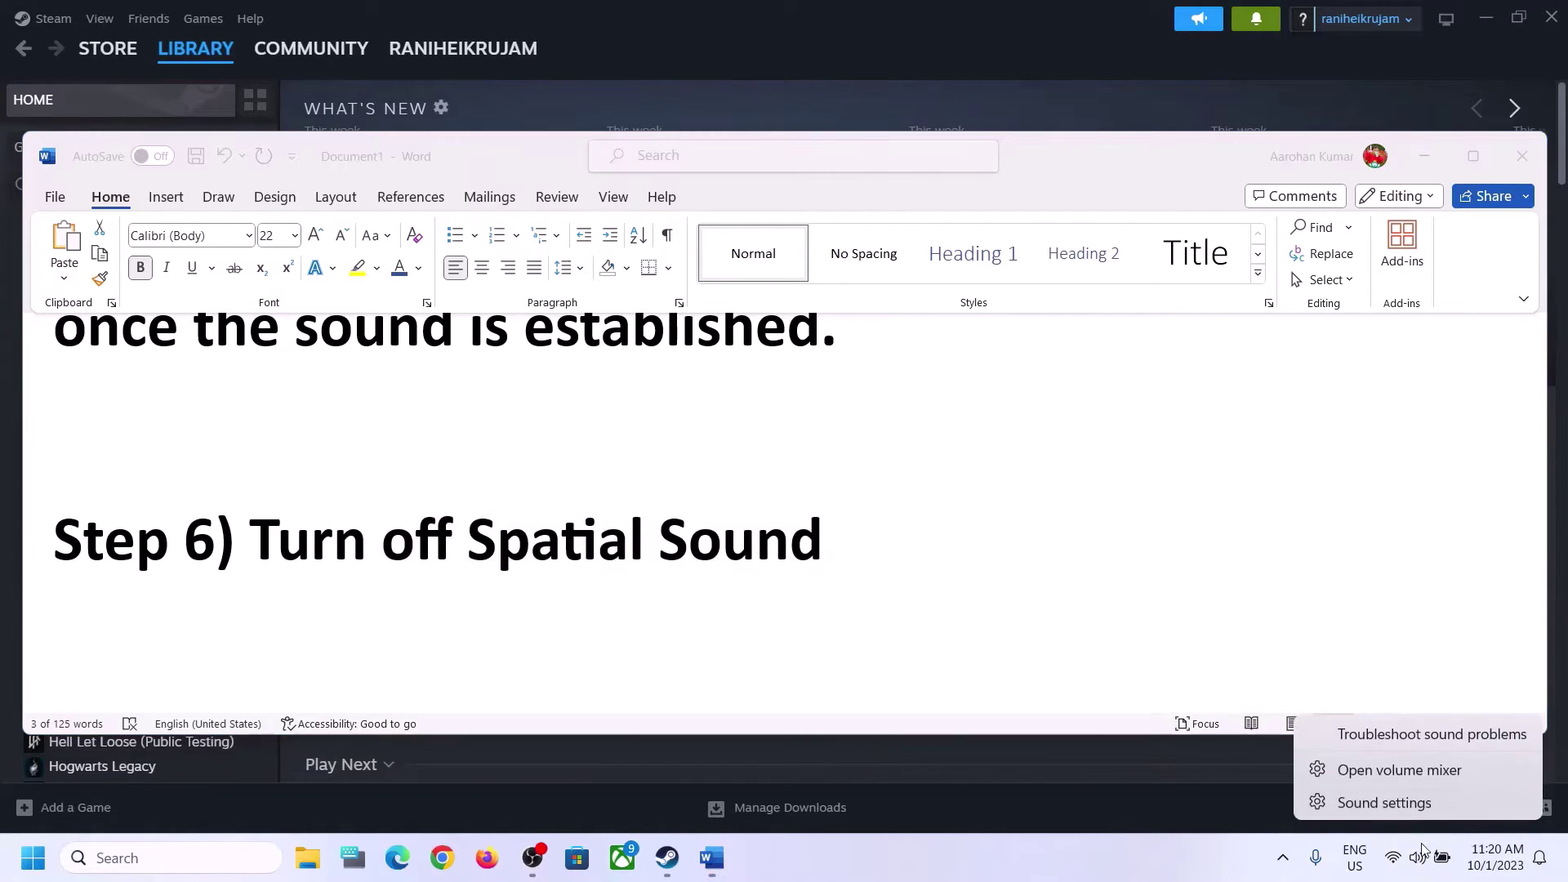
click(1413, 795)
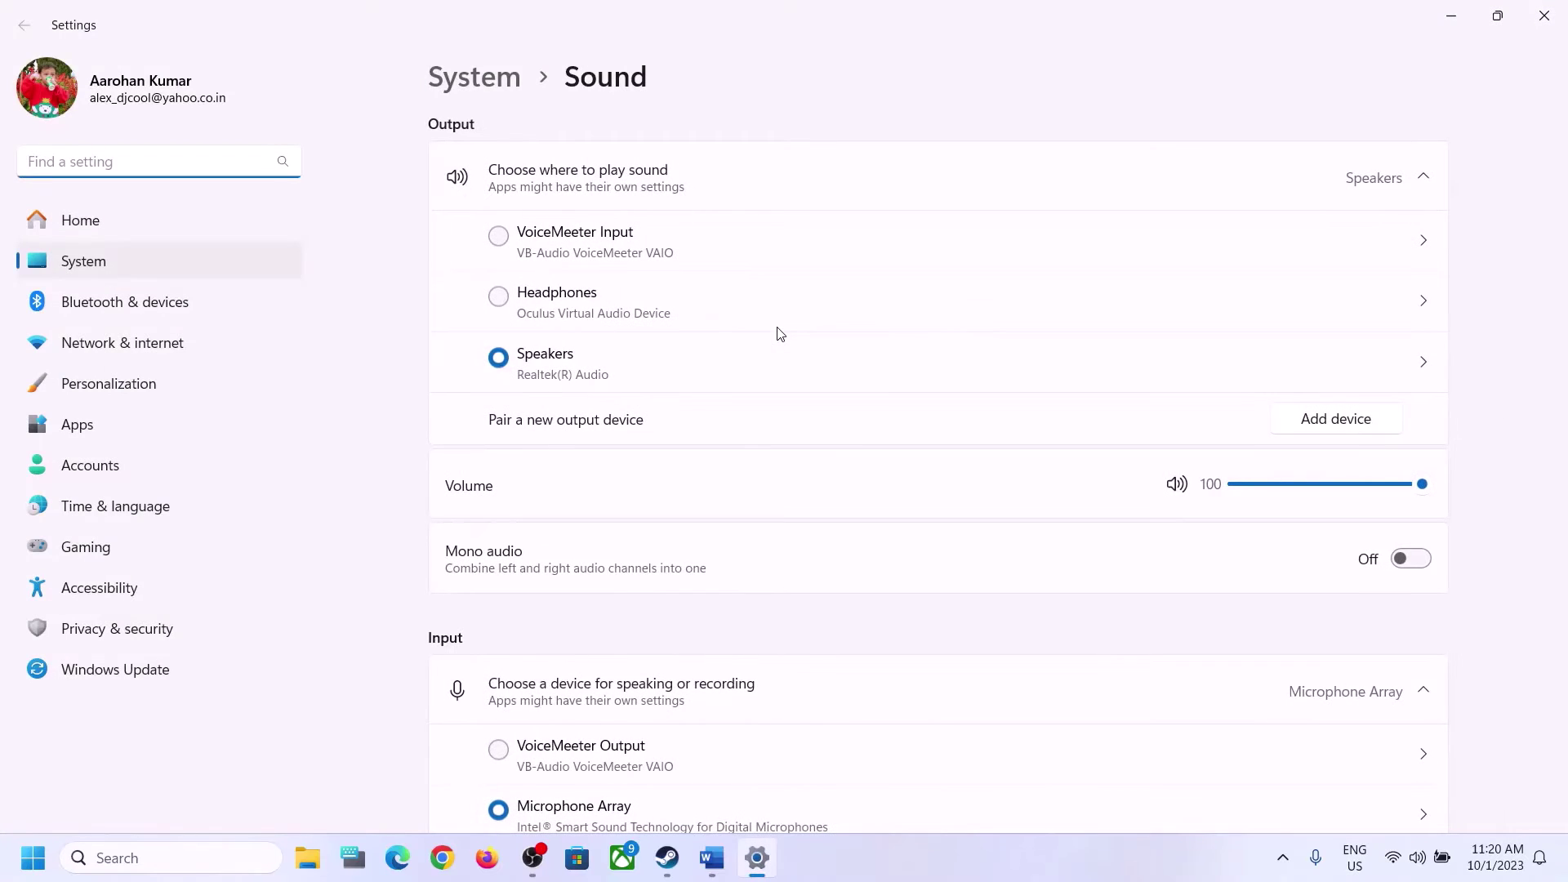
click(1544, 16)
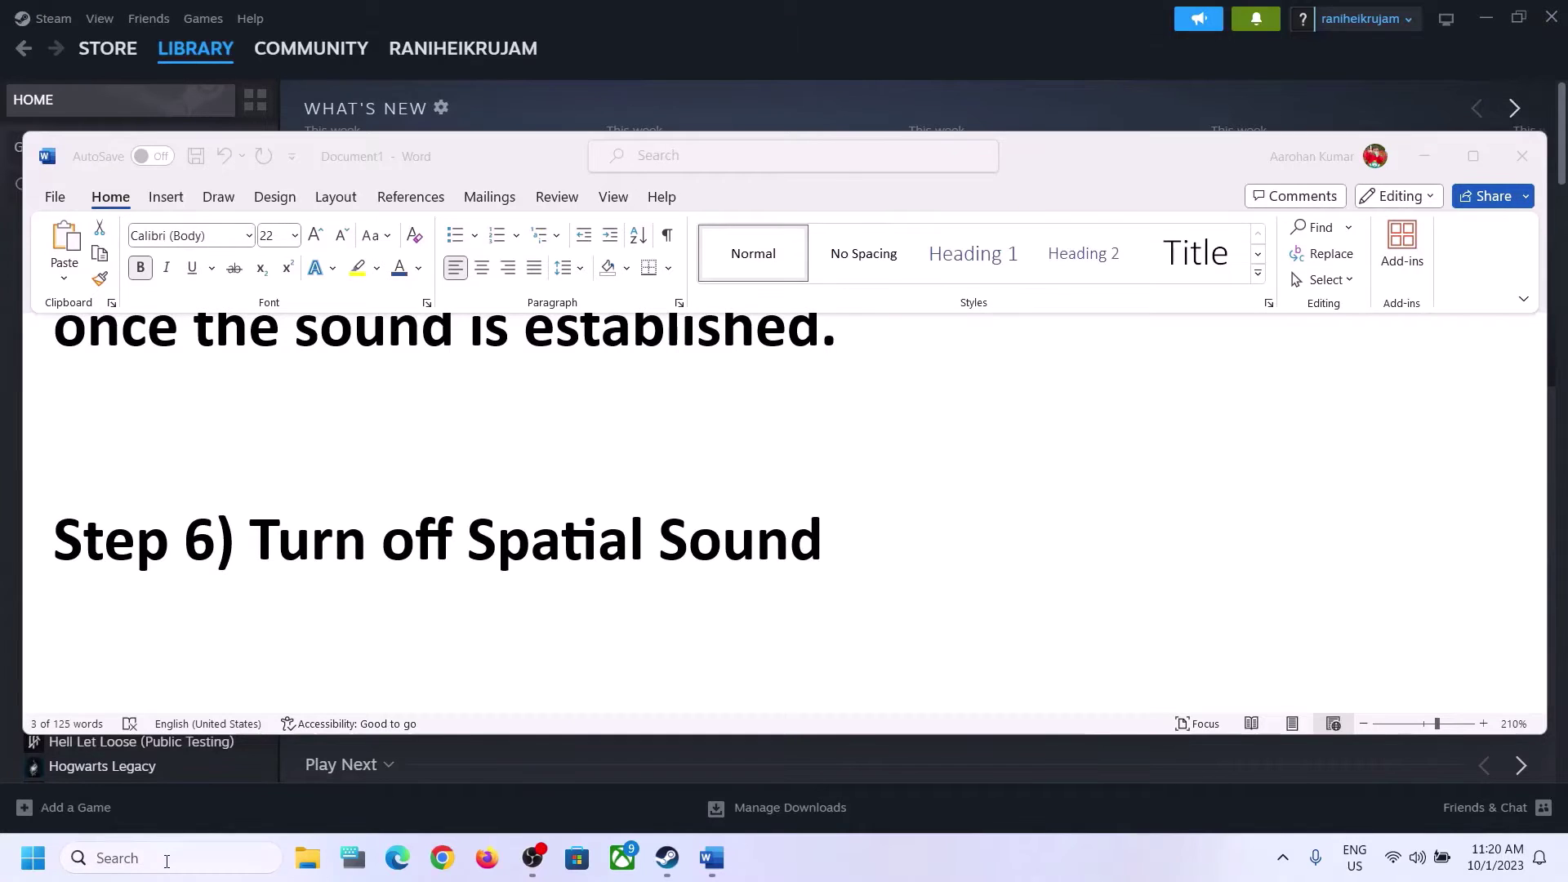
- Search Windows for "control" and open Control Panel
click(167, 860)
text(control)
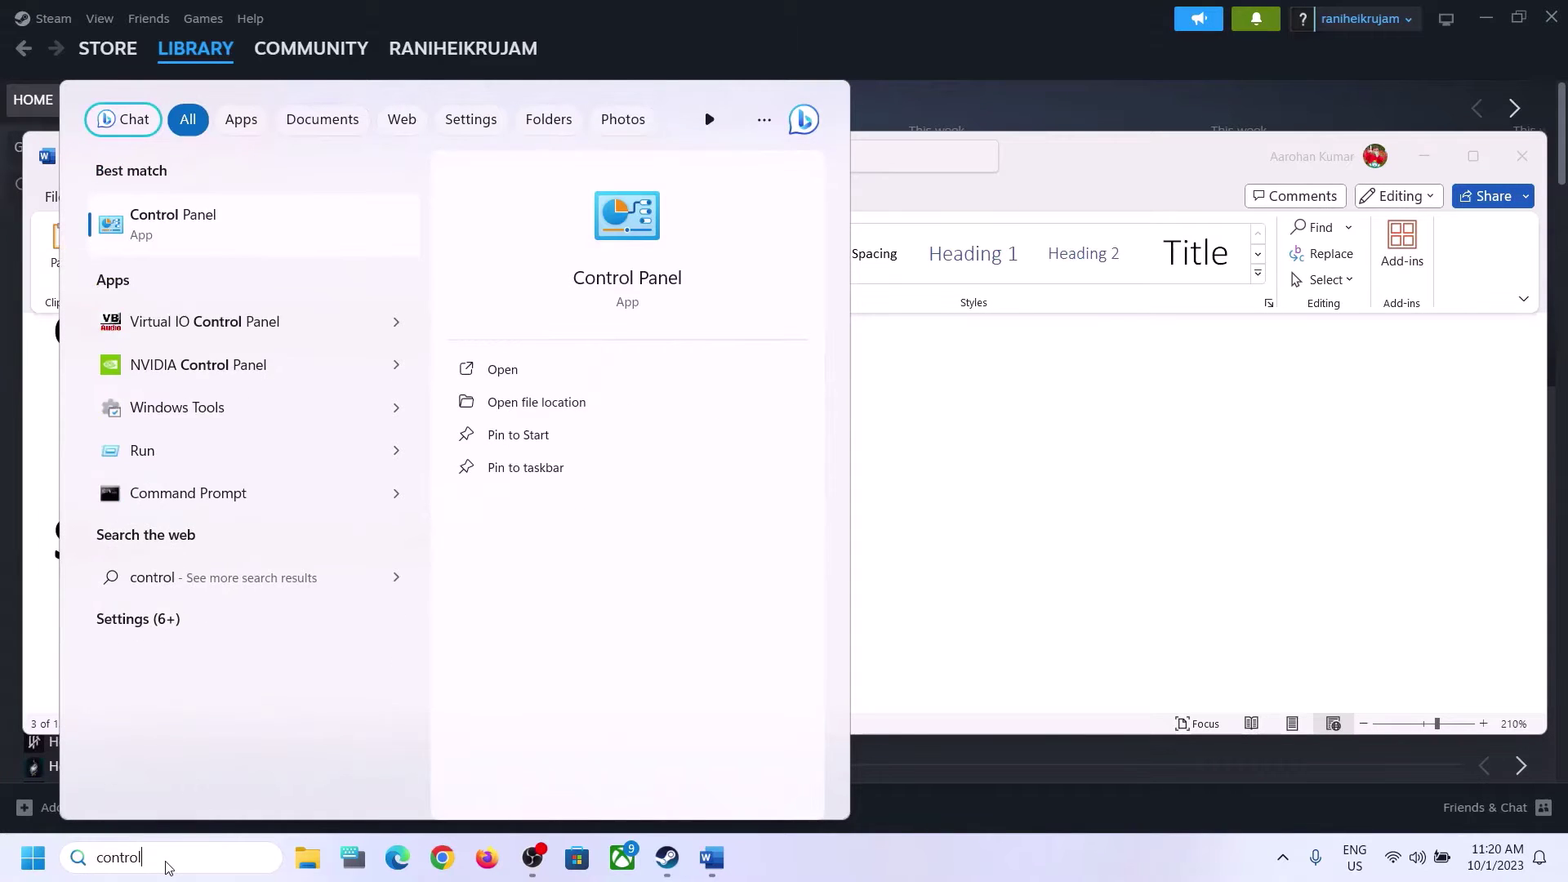
key(Return)
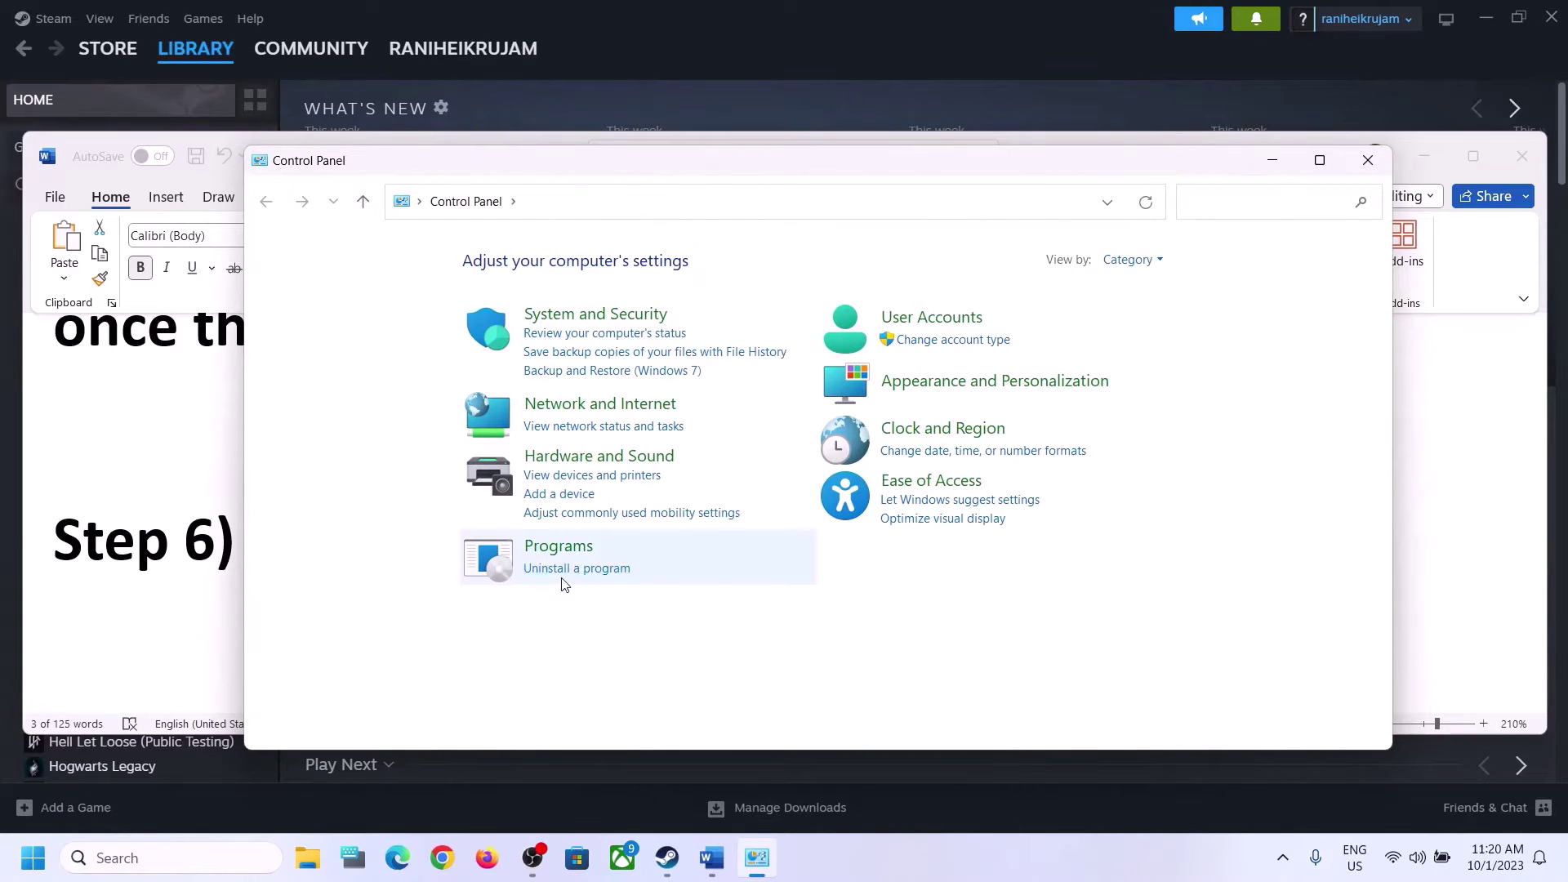
- Open the Sound settings from Hardware and Sound, closing the volume mixer opened by mistake
click(601, 456)
click(546, 396)
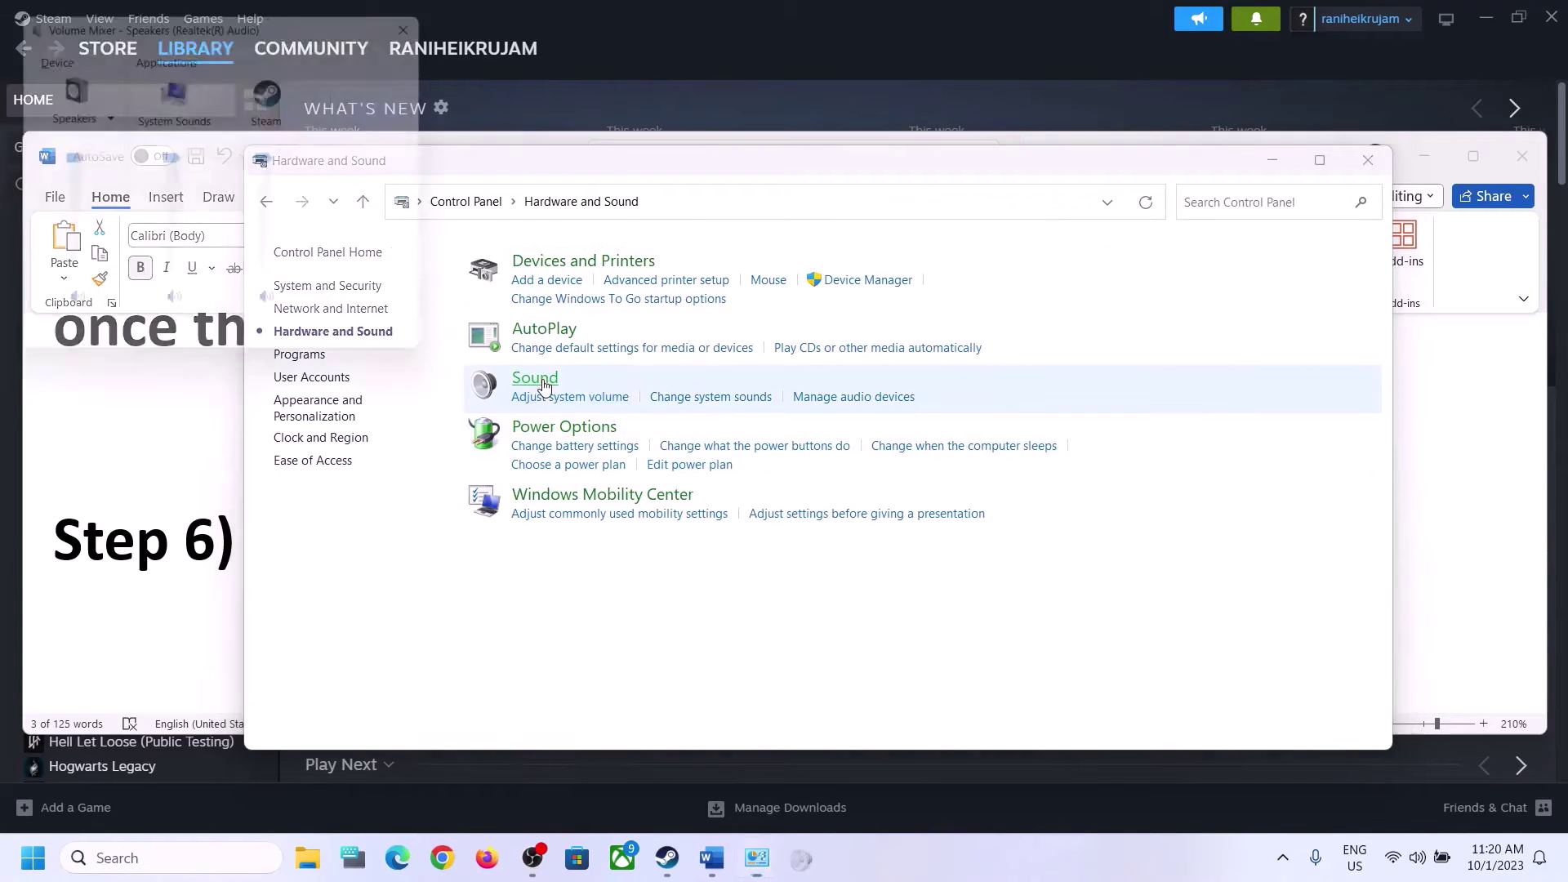
click(430, 14)
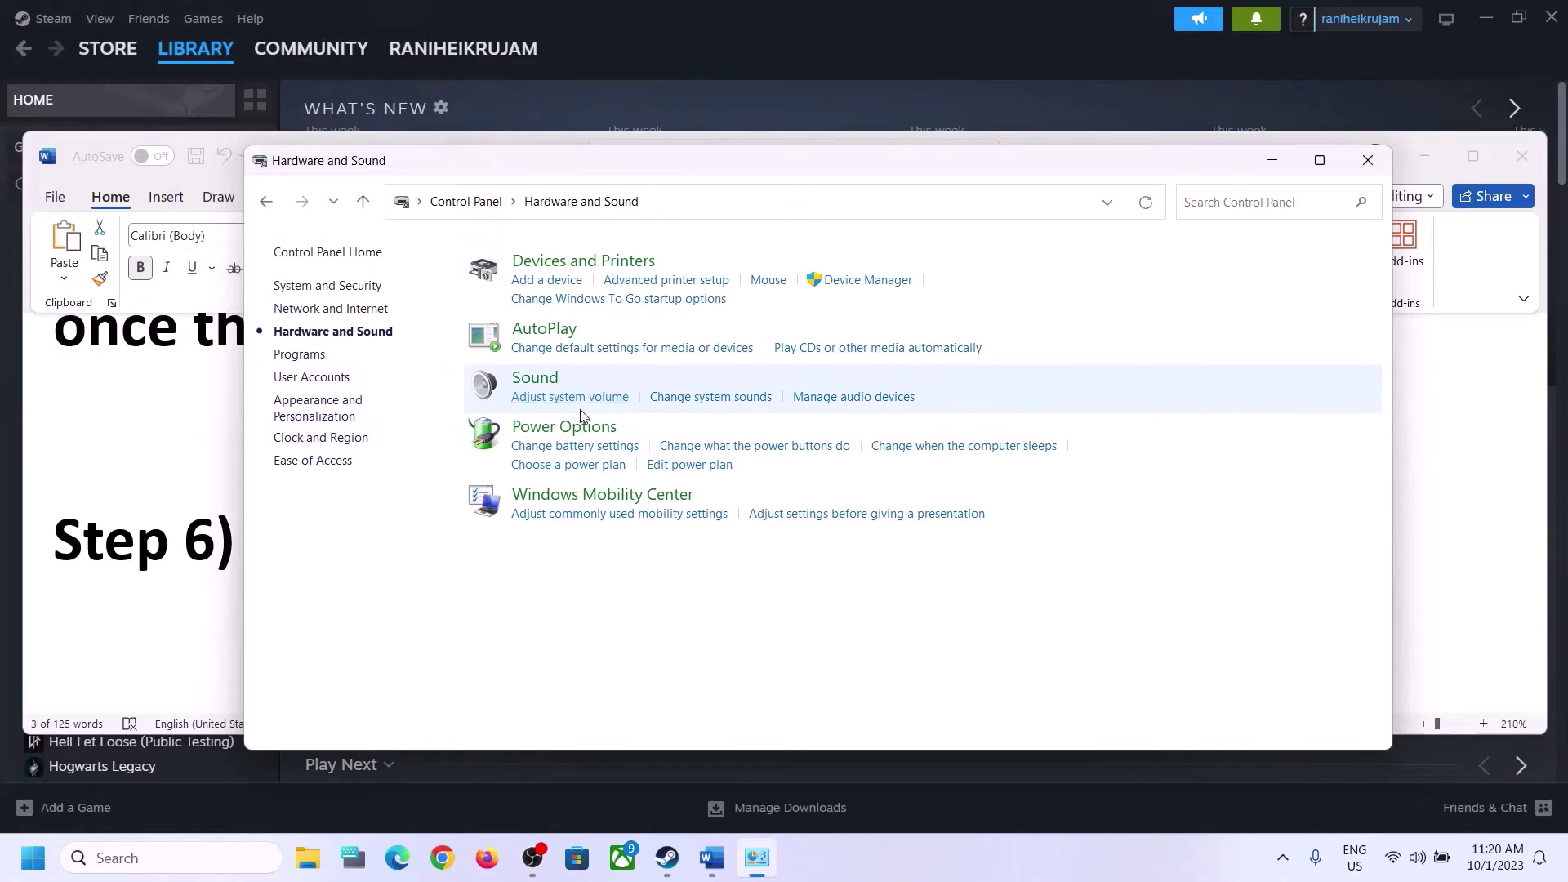
click(542, 380)
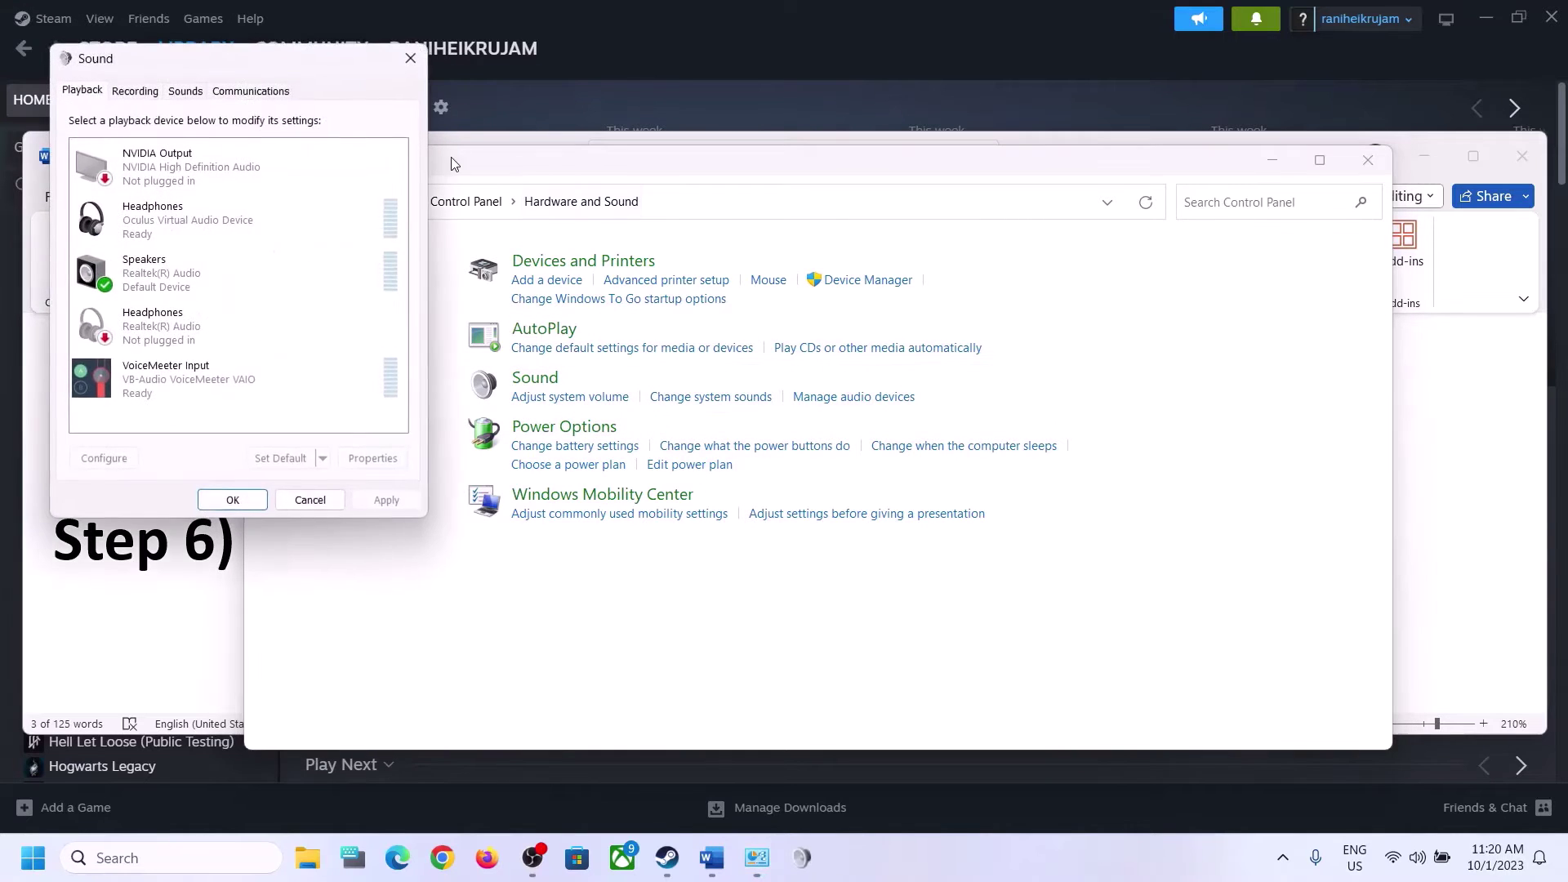
drag(274, 59, 782, 124)
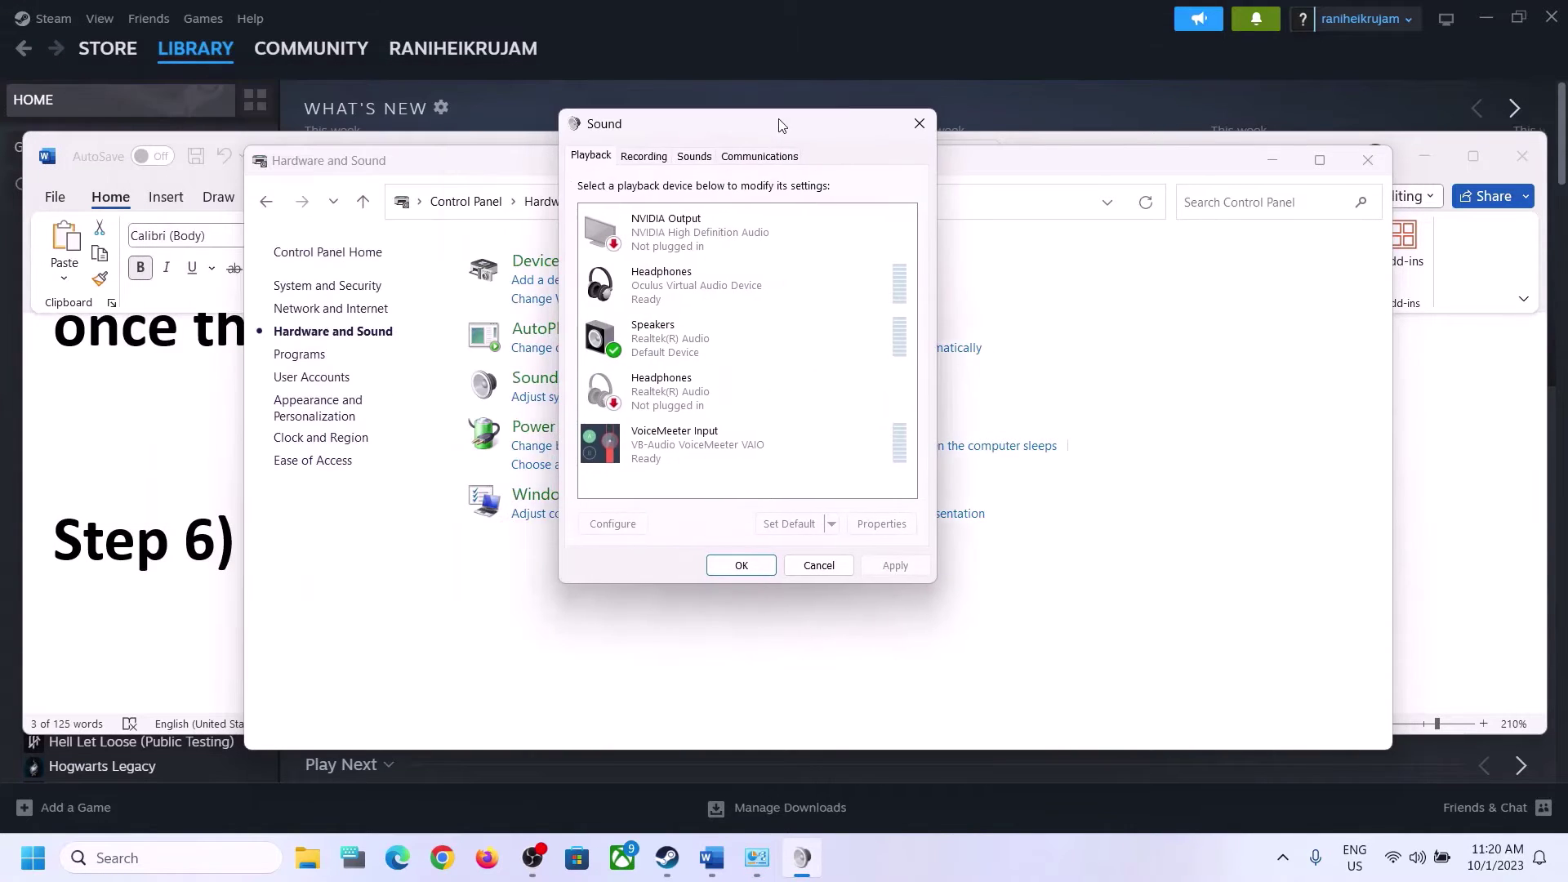
- Set the spatial sound format to Off in the Realtek Speakers' properties, apply it and close the Sound settings
right_click(679, 344)
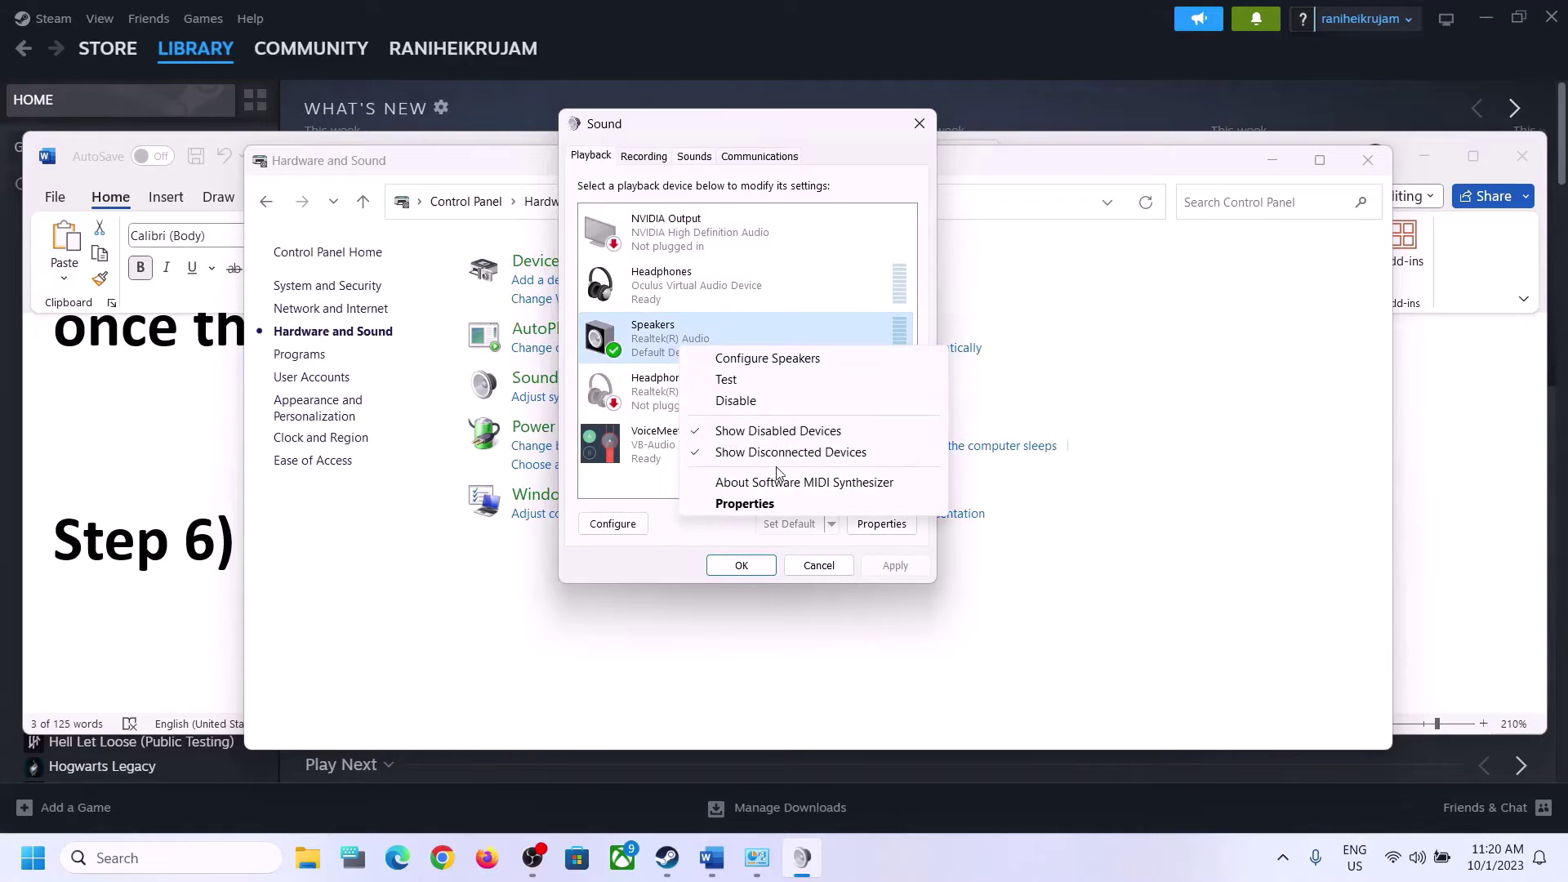
click(744, 503)
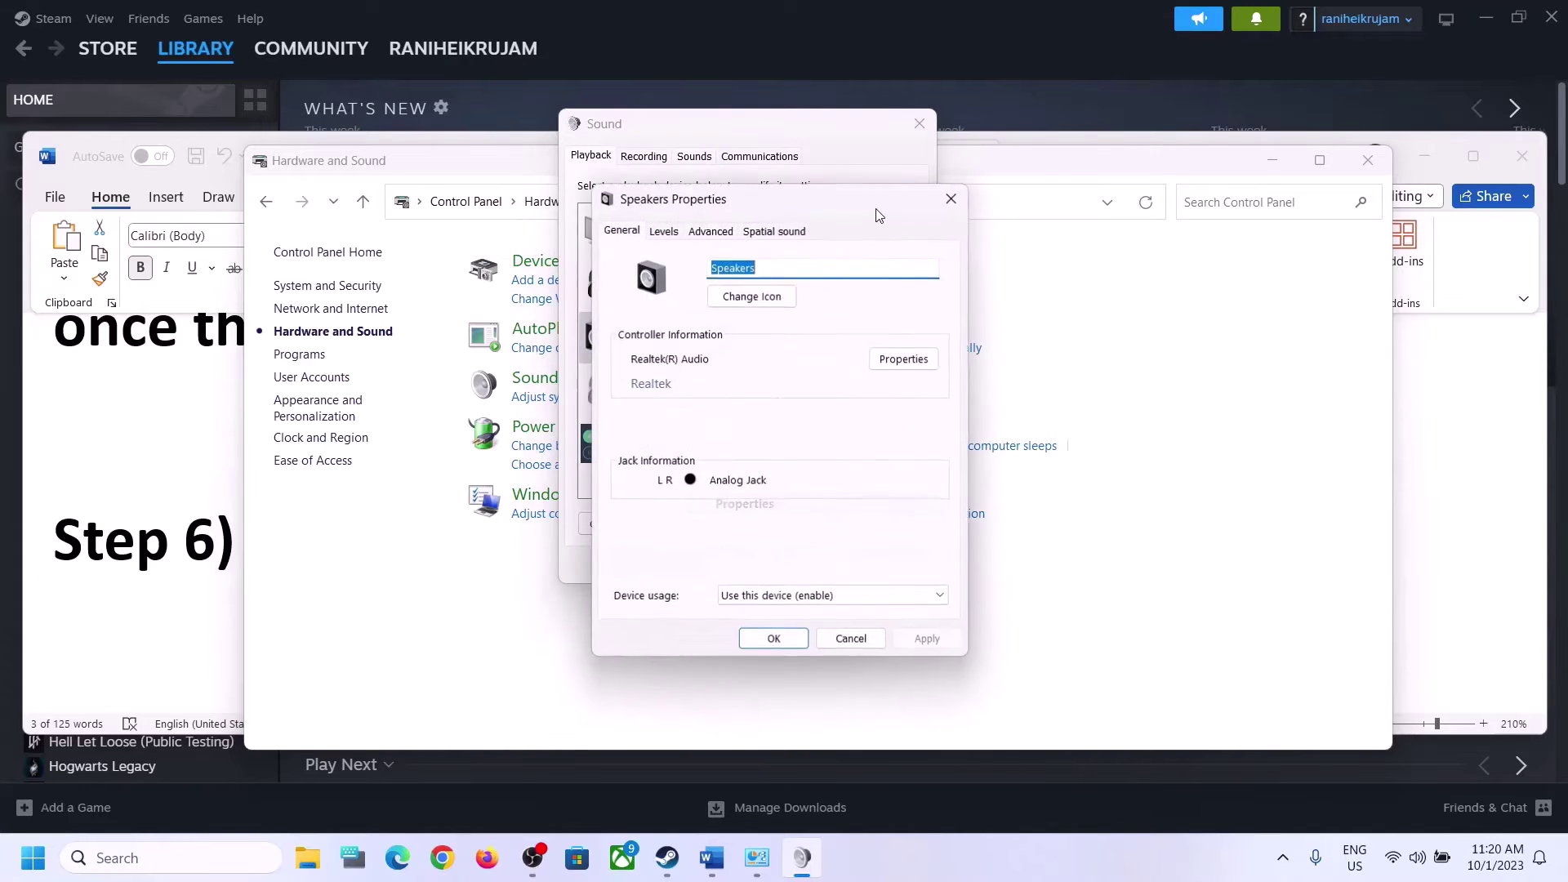
click(775, 233)
click(719, 327)
click(658, 346)
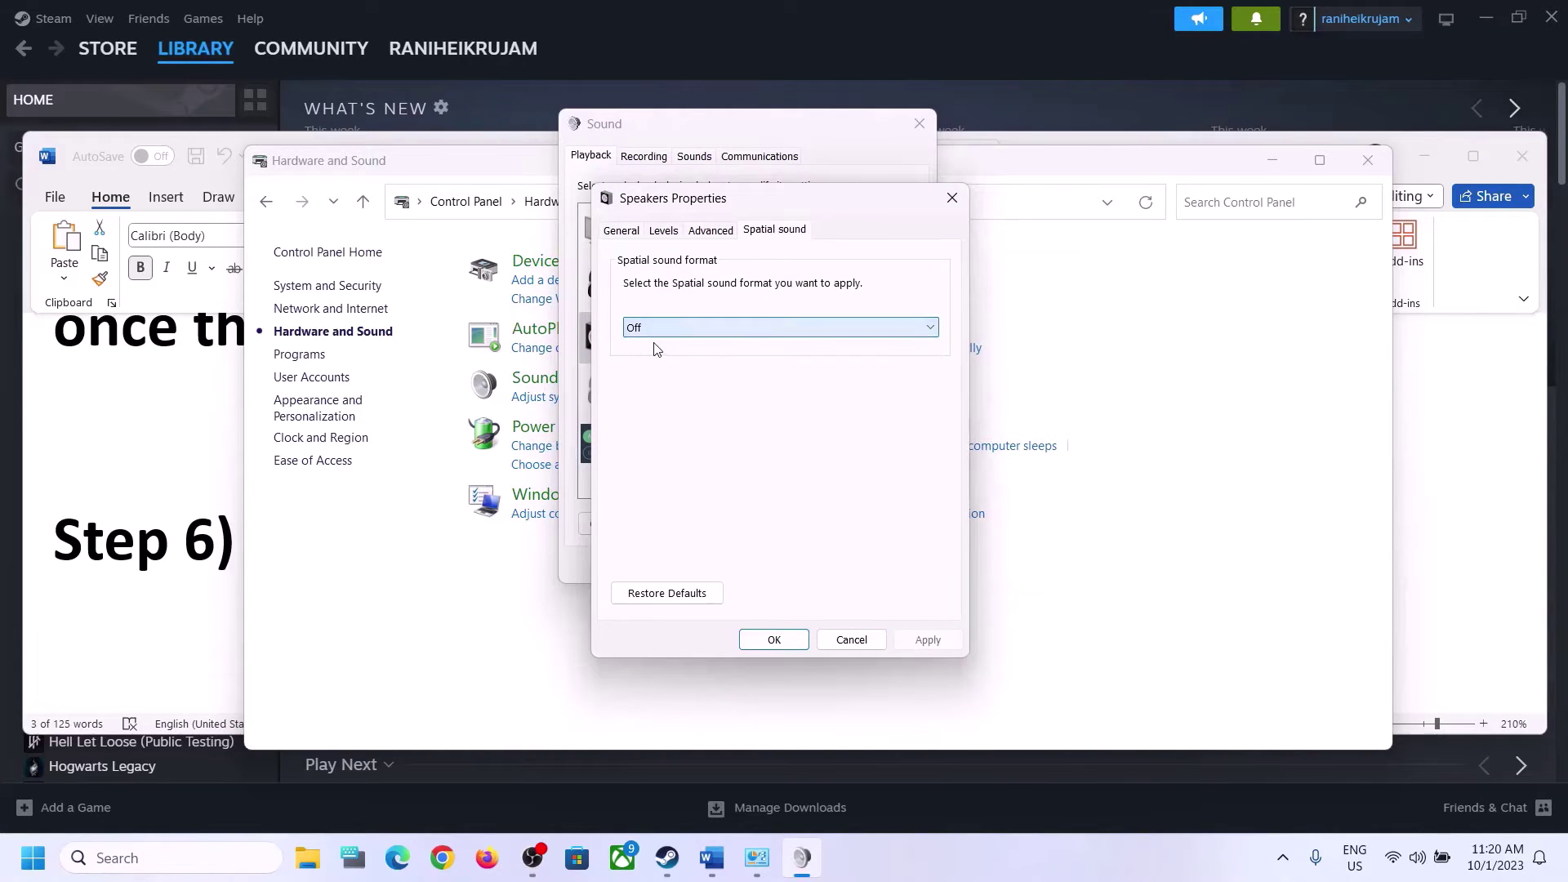
click(927, 640)
click(784, 642)
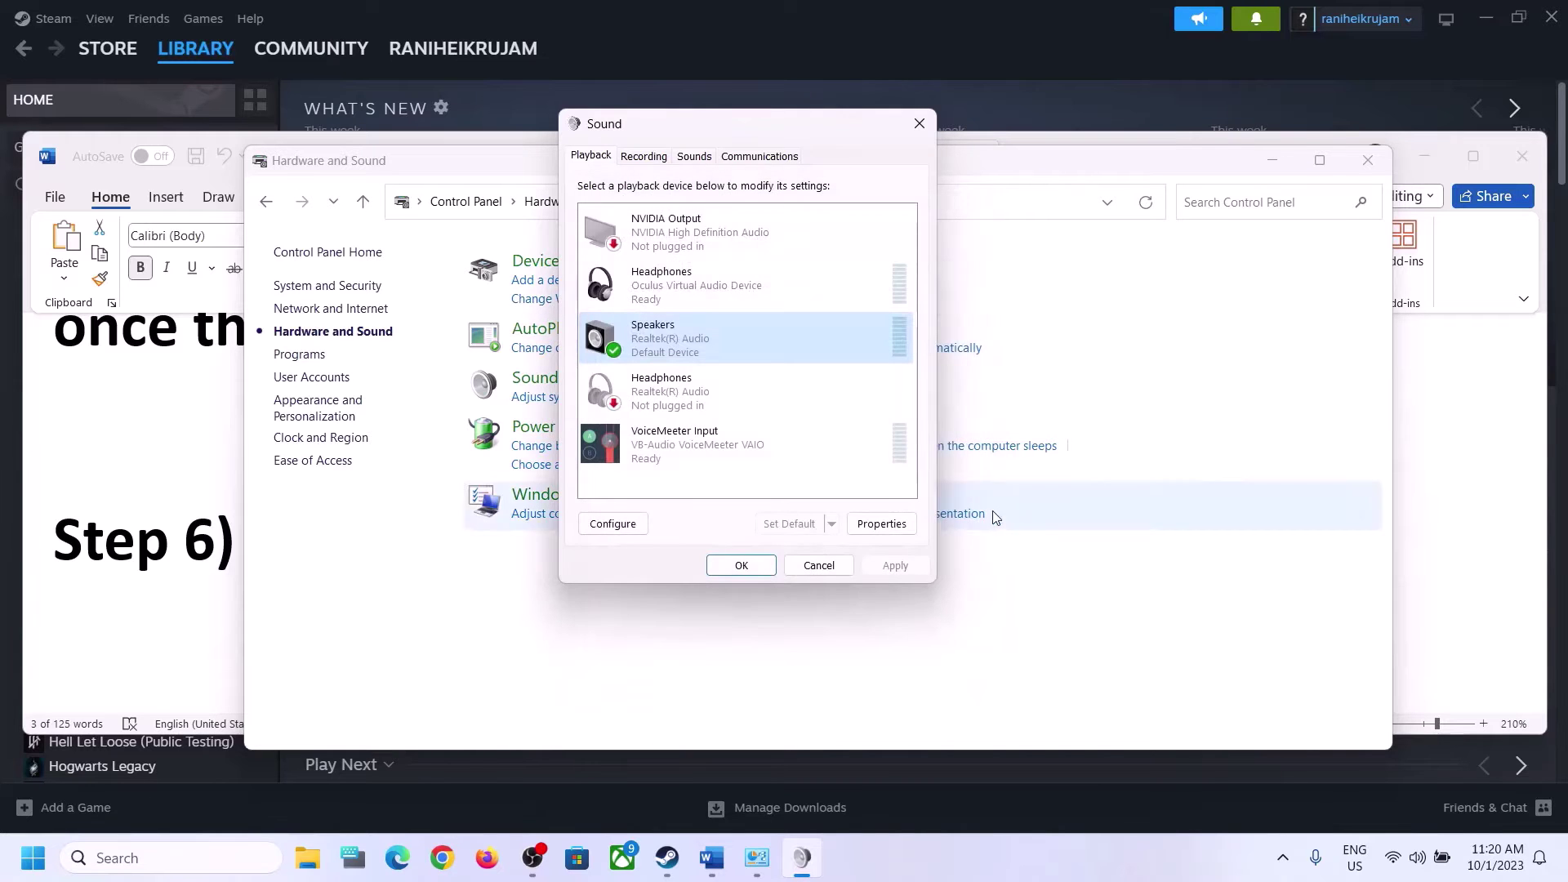
click(920, 123)
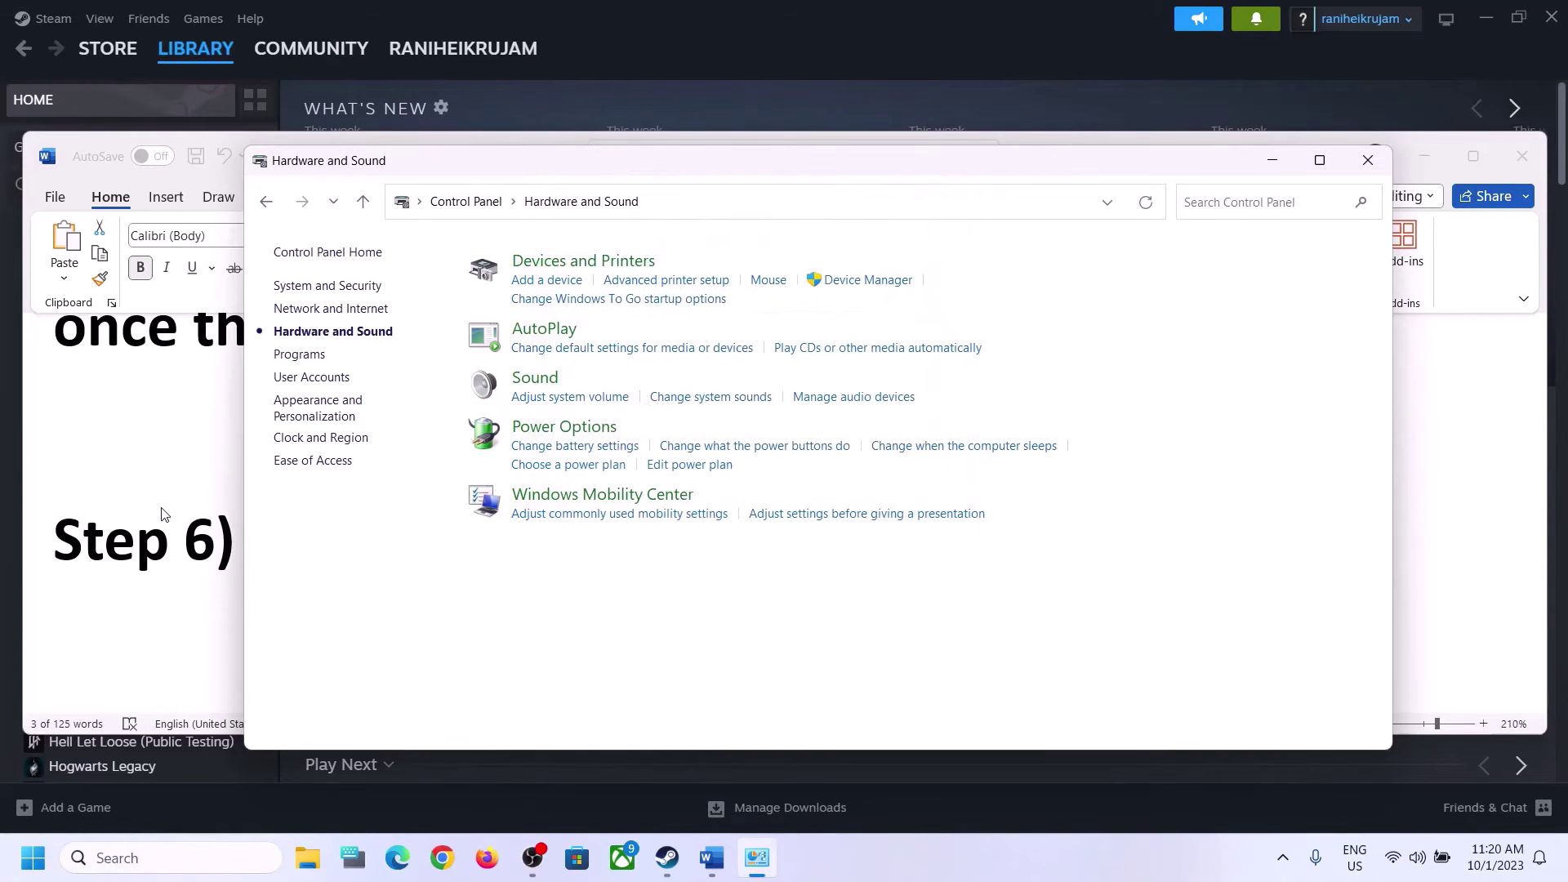
- Read Step 7 in the document, highlighting the Oculus/voicemeeter devices and the words "recording and playback"
click(161, 512)
scroll(597, 557, down, 5)
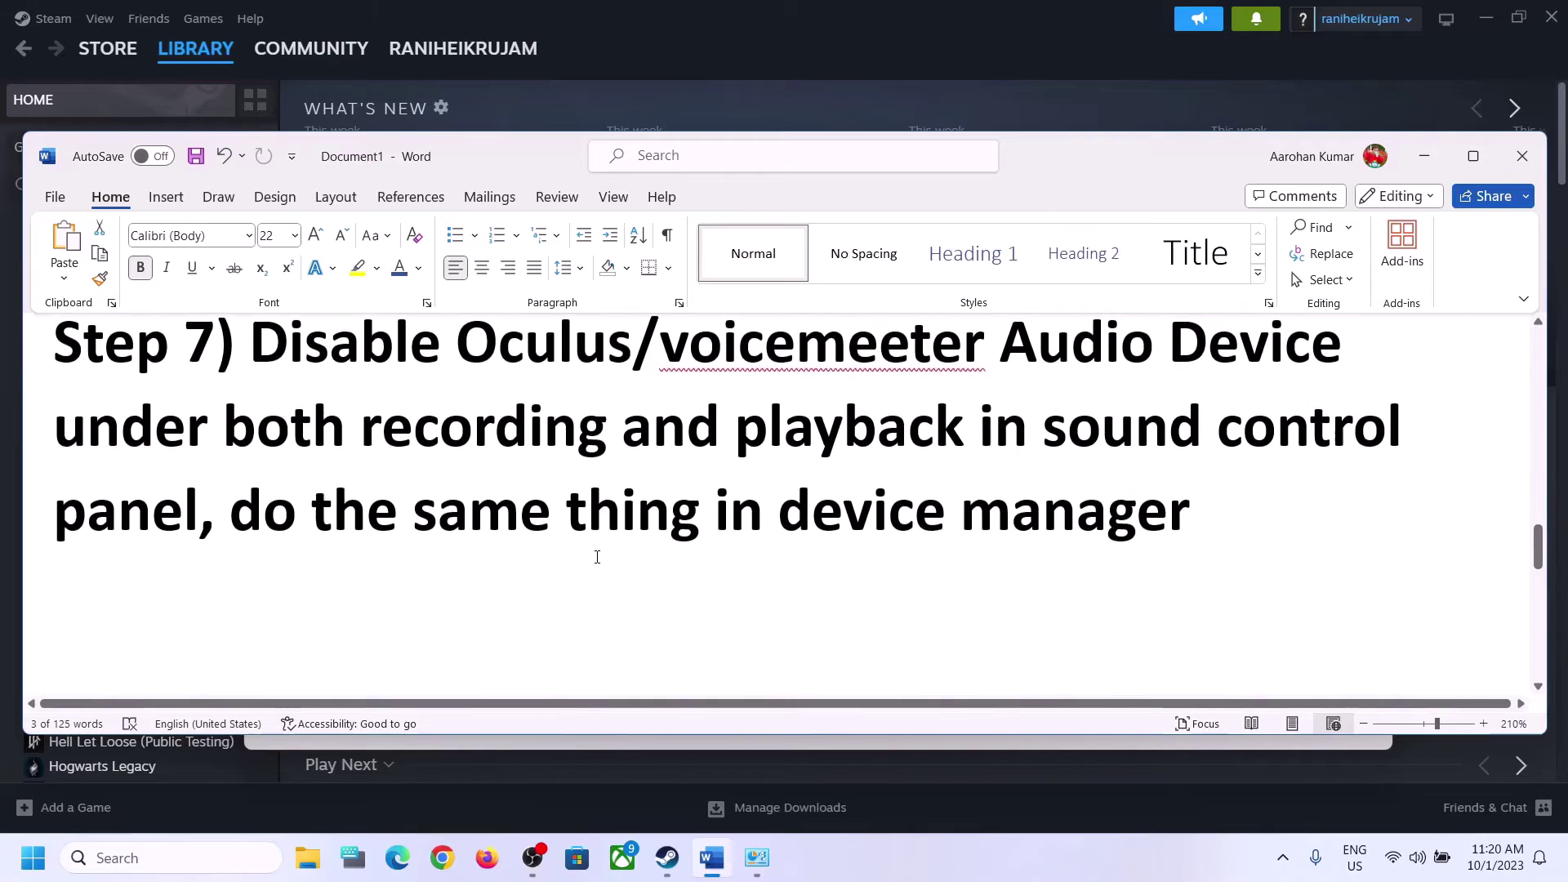
scroll(597, 557, up, 1)
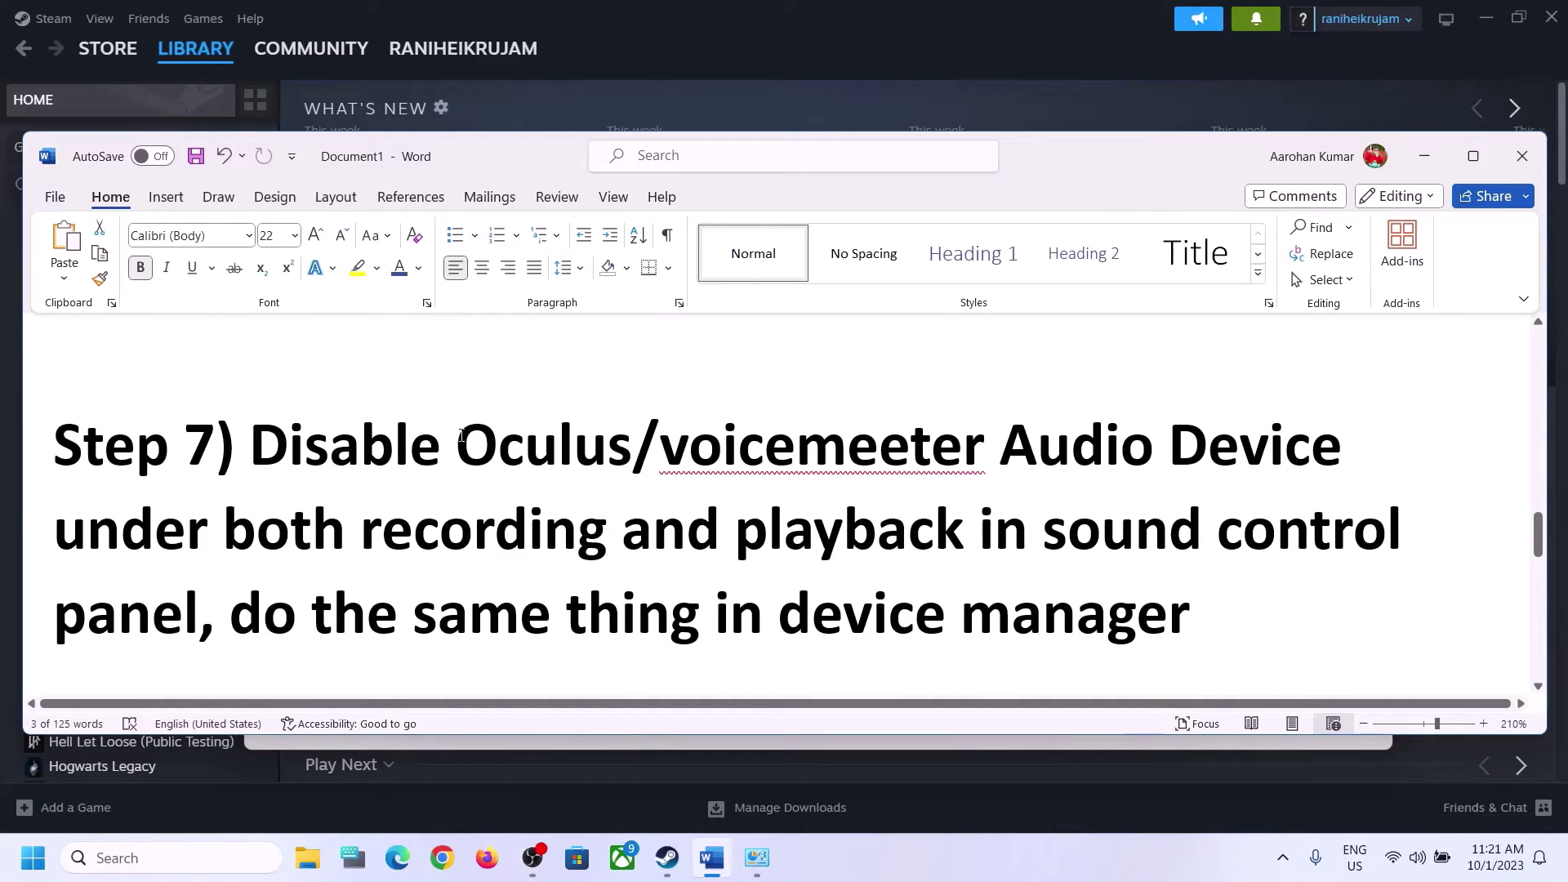
drag(462, 435, 992, 445)
click(544, 531)
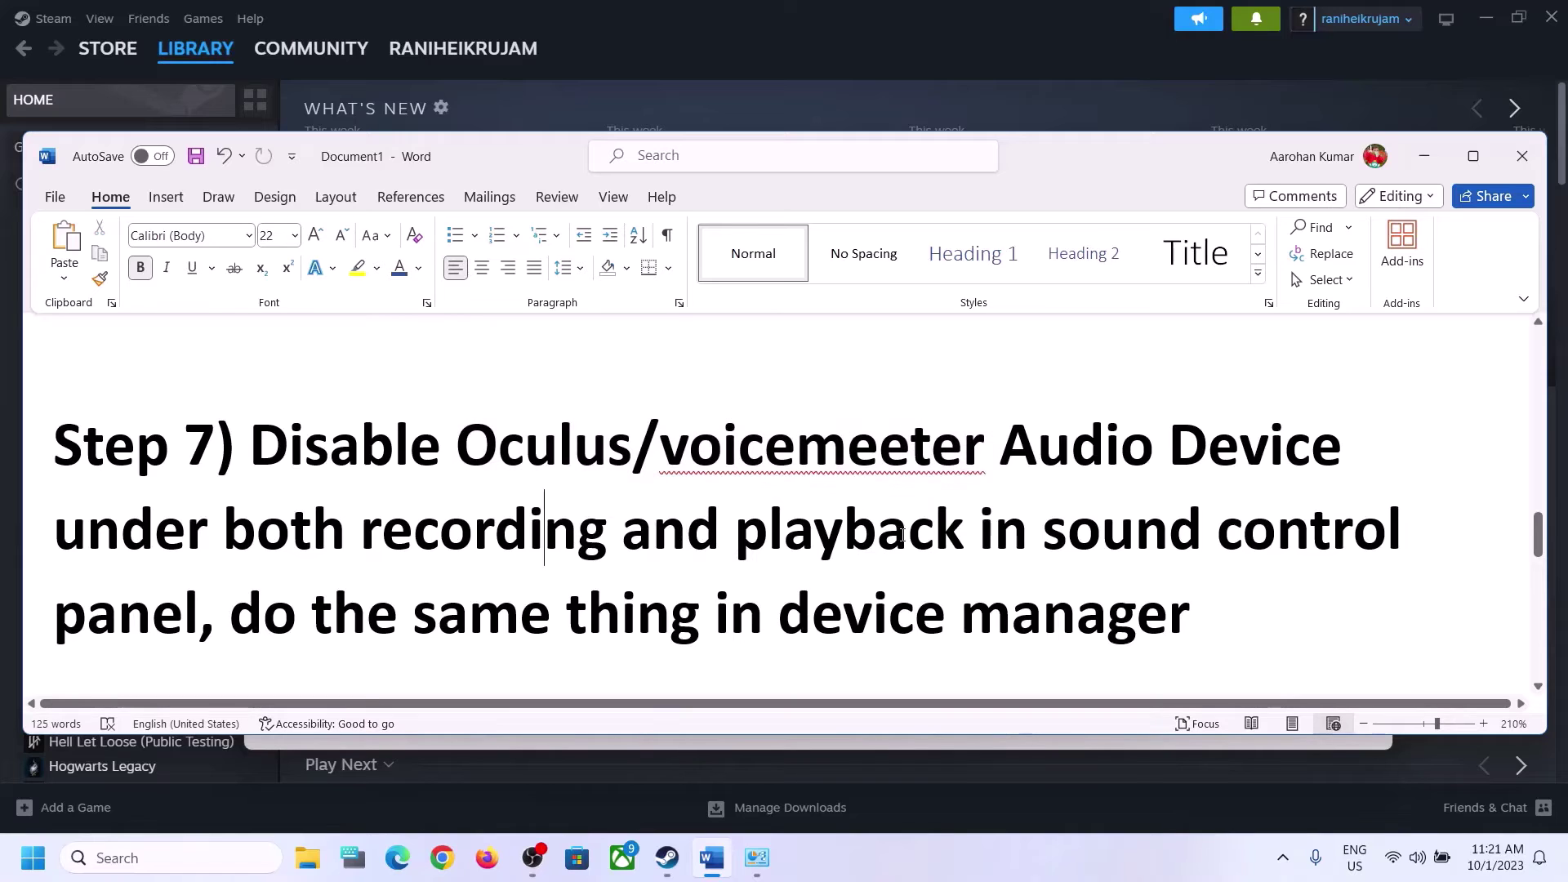
drag(902, 535, 362, 531)
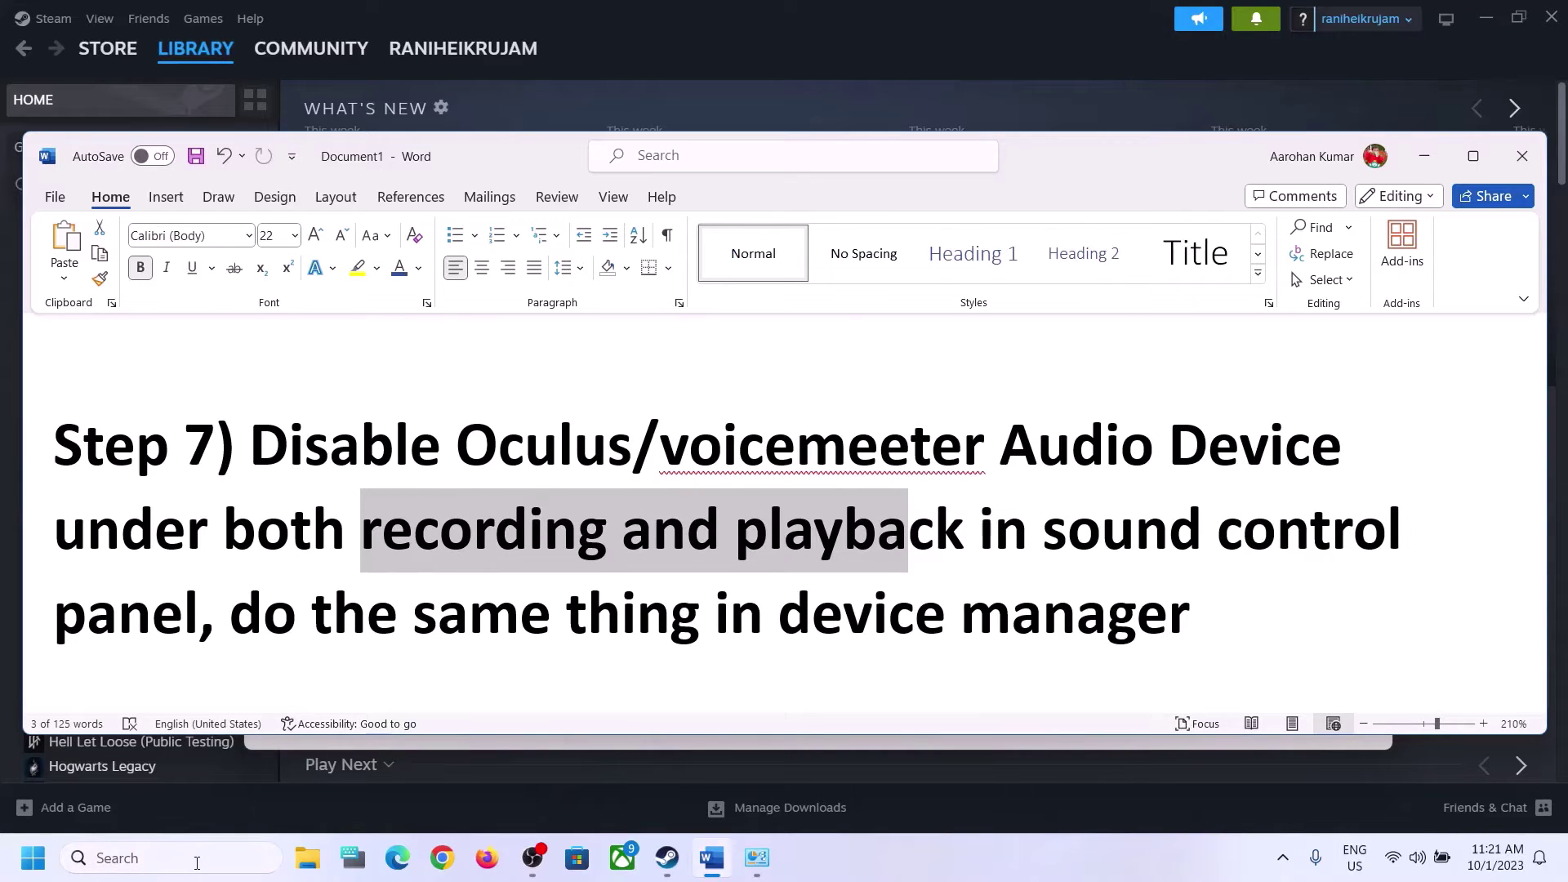
- Search Windows for "control", open Control Panel and bring up the Sound settings under Hardware and Sound
click(197, 863)
text(contr)
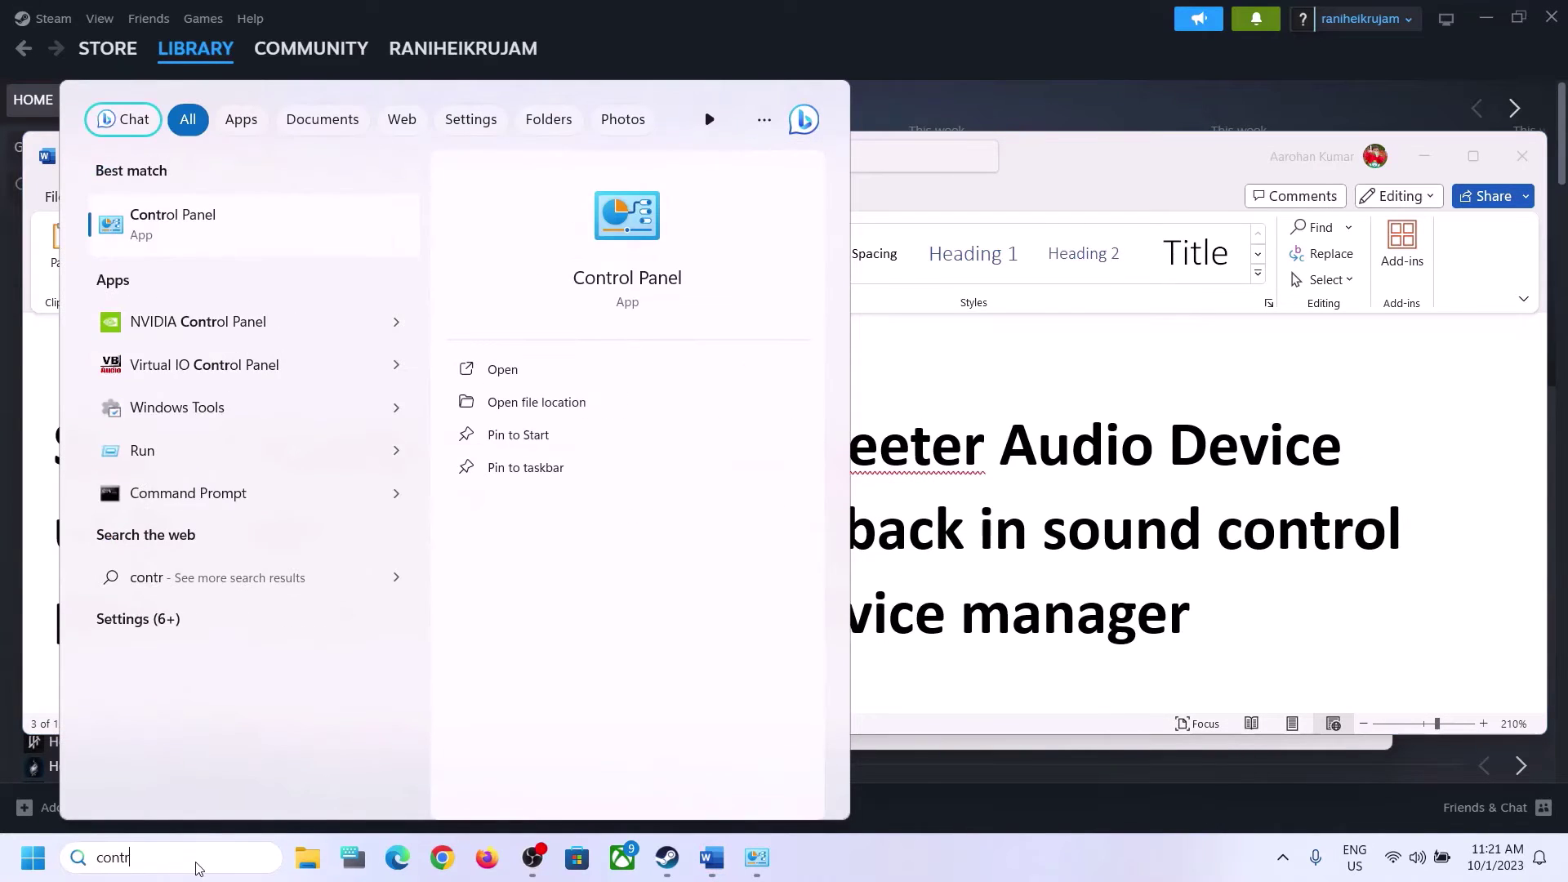
text(ol)
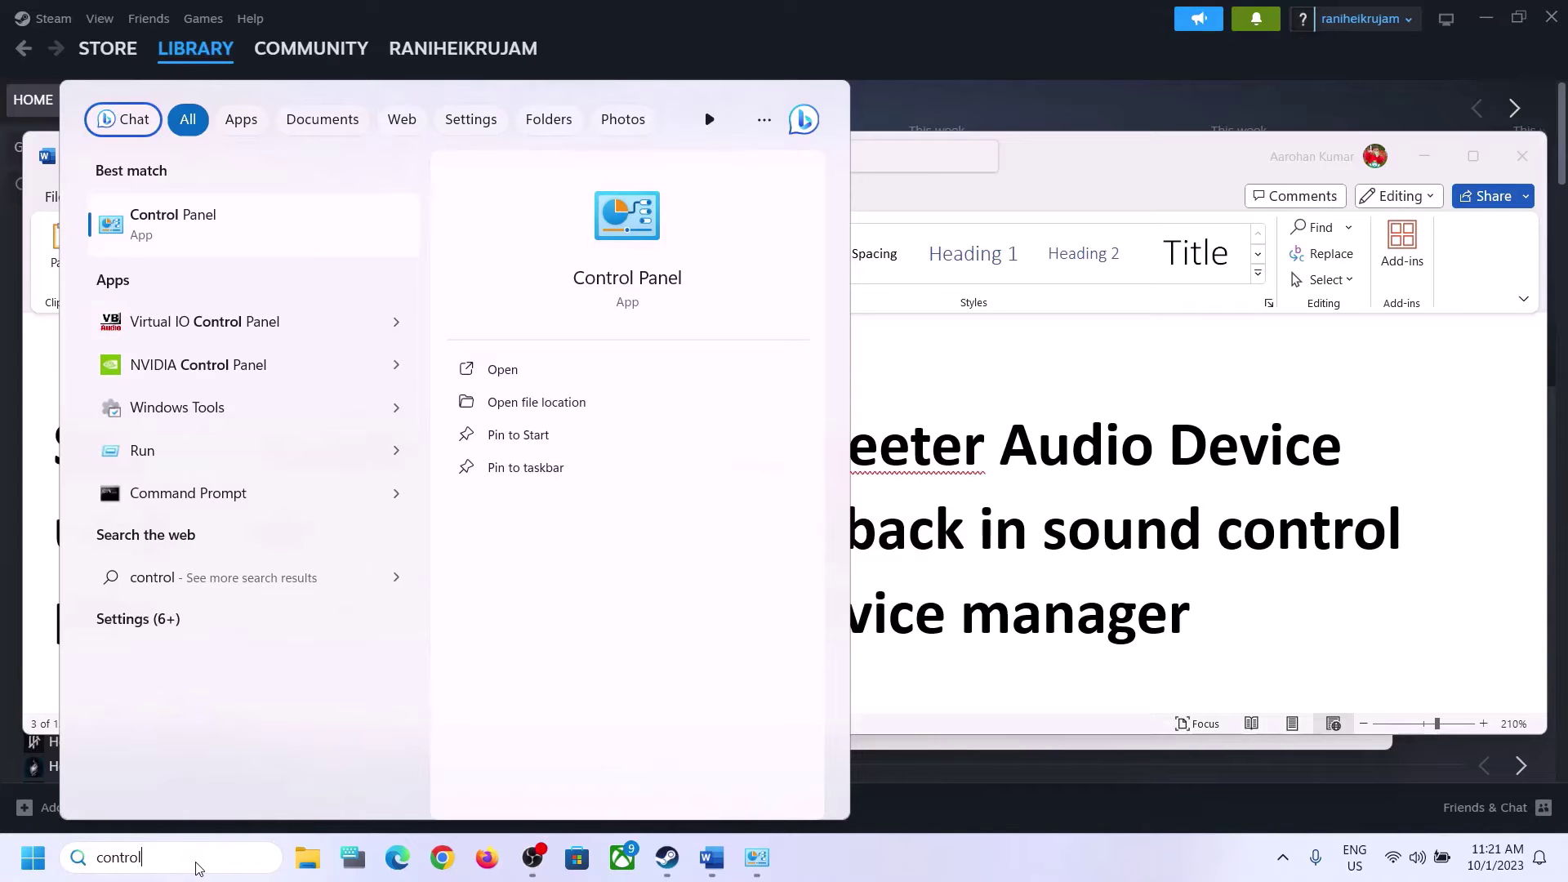
click(202, 229)
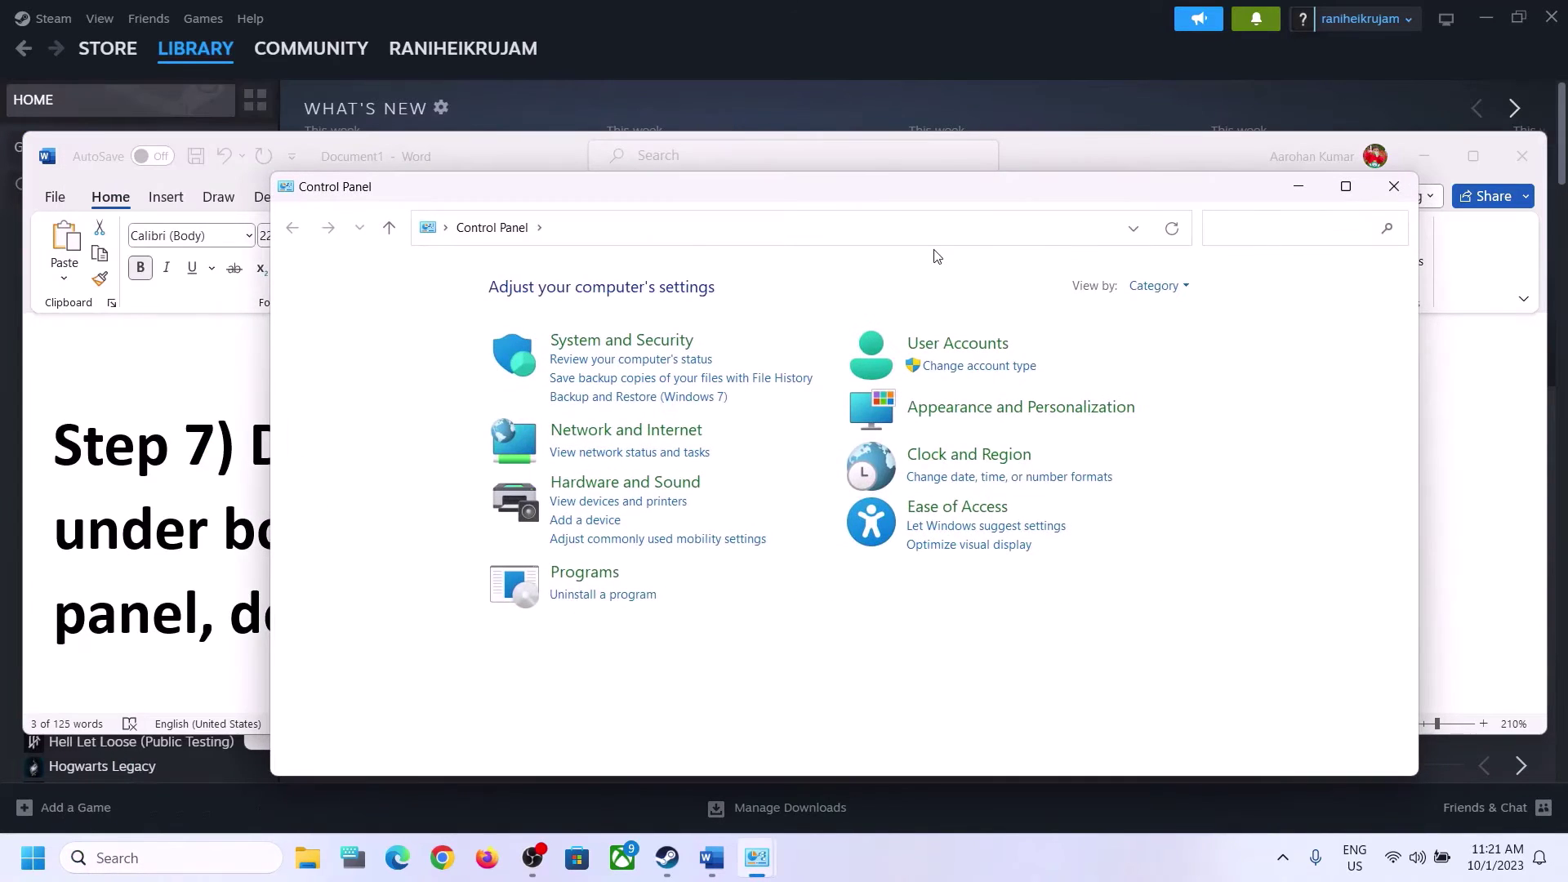
click(641, 484)
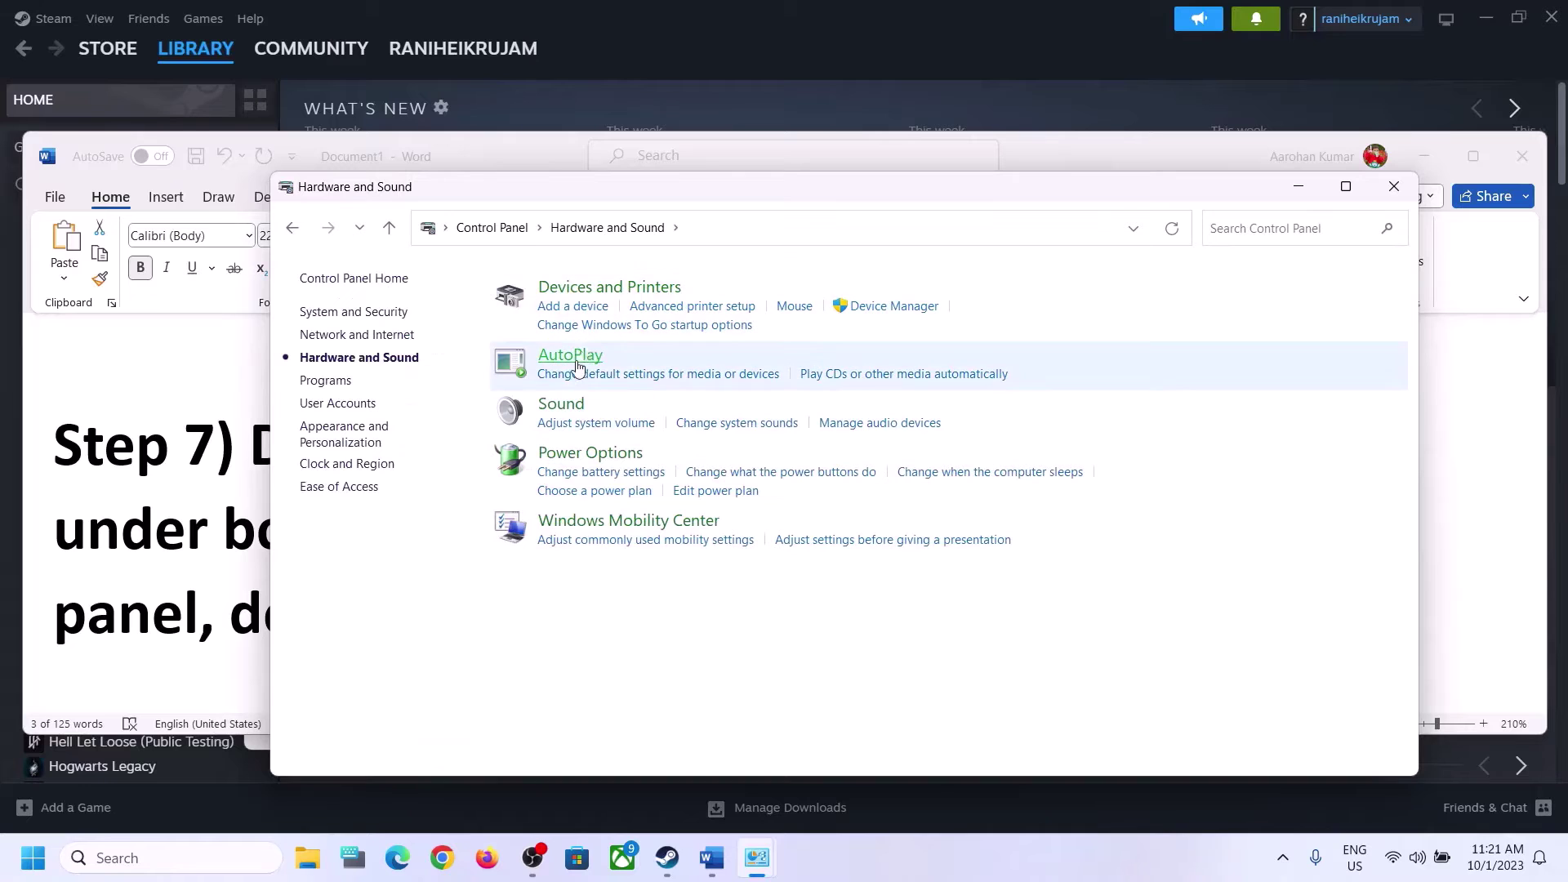
click(569, 408)
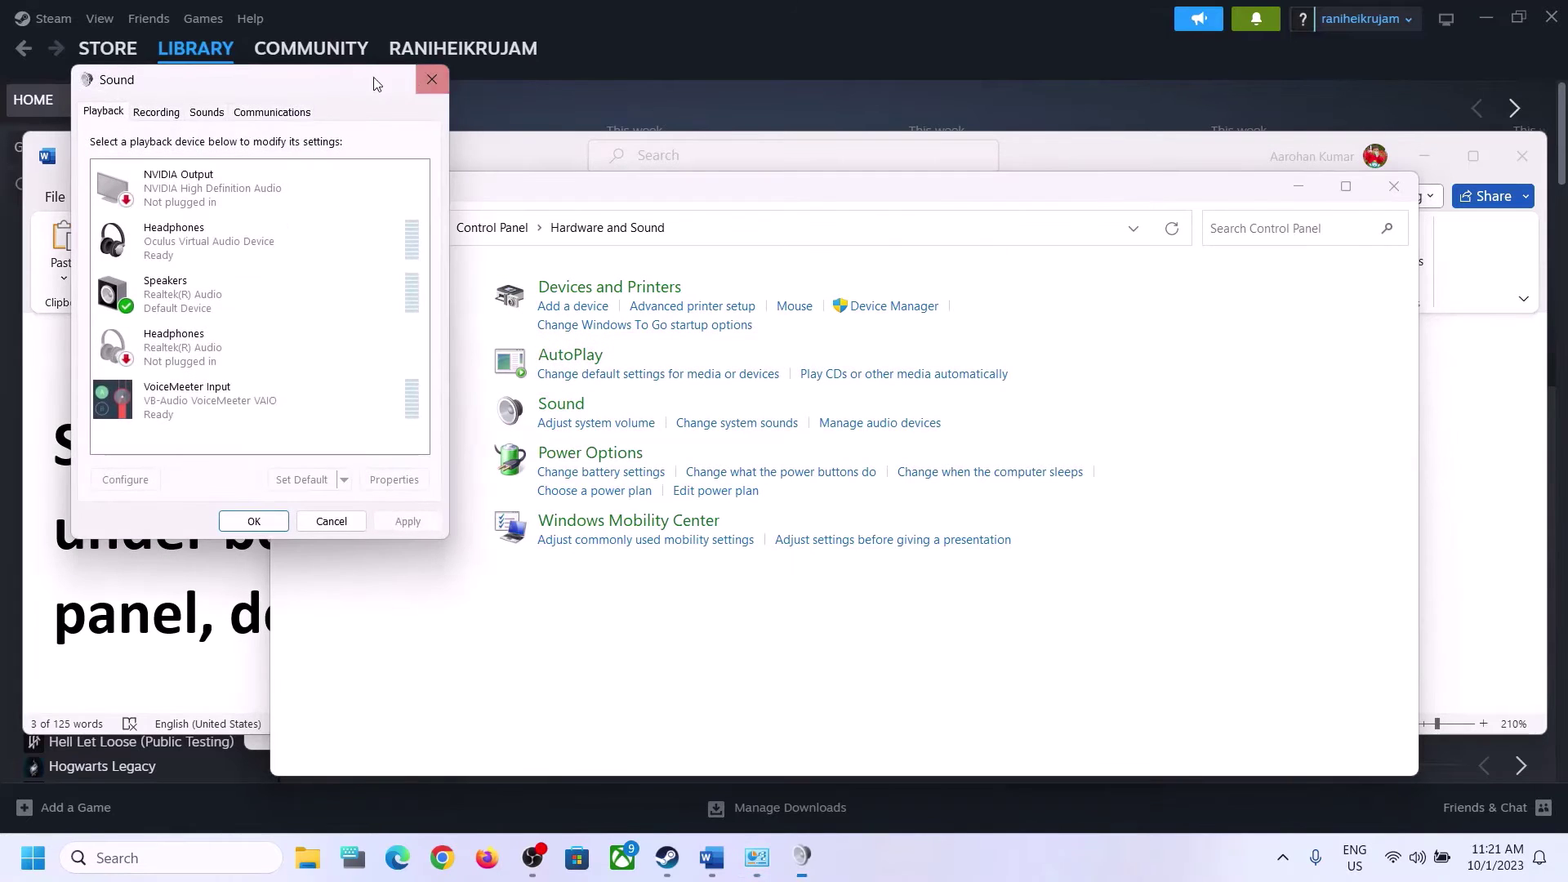
drag(335, 82, 897, 167)
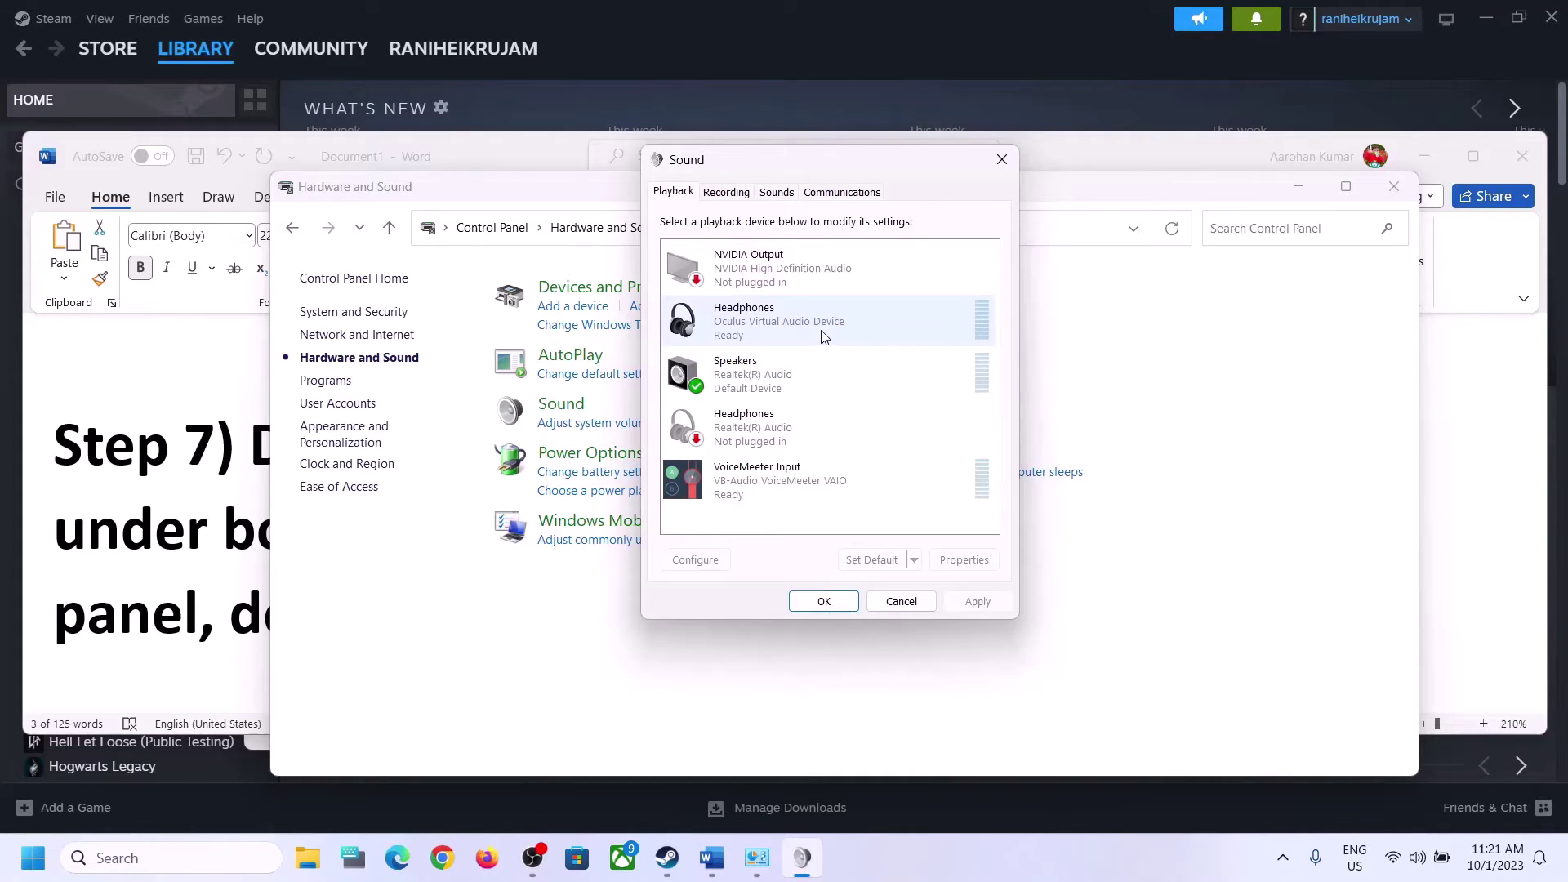
- Disable the Oculus Virtual Audio Device headphones and the Realtek headphones in the playback devices
right_click(776, 330)
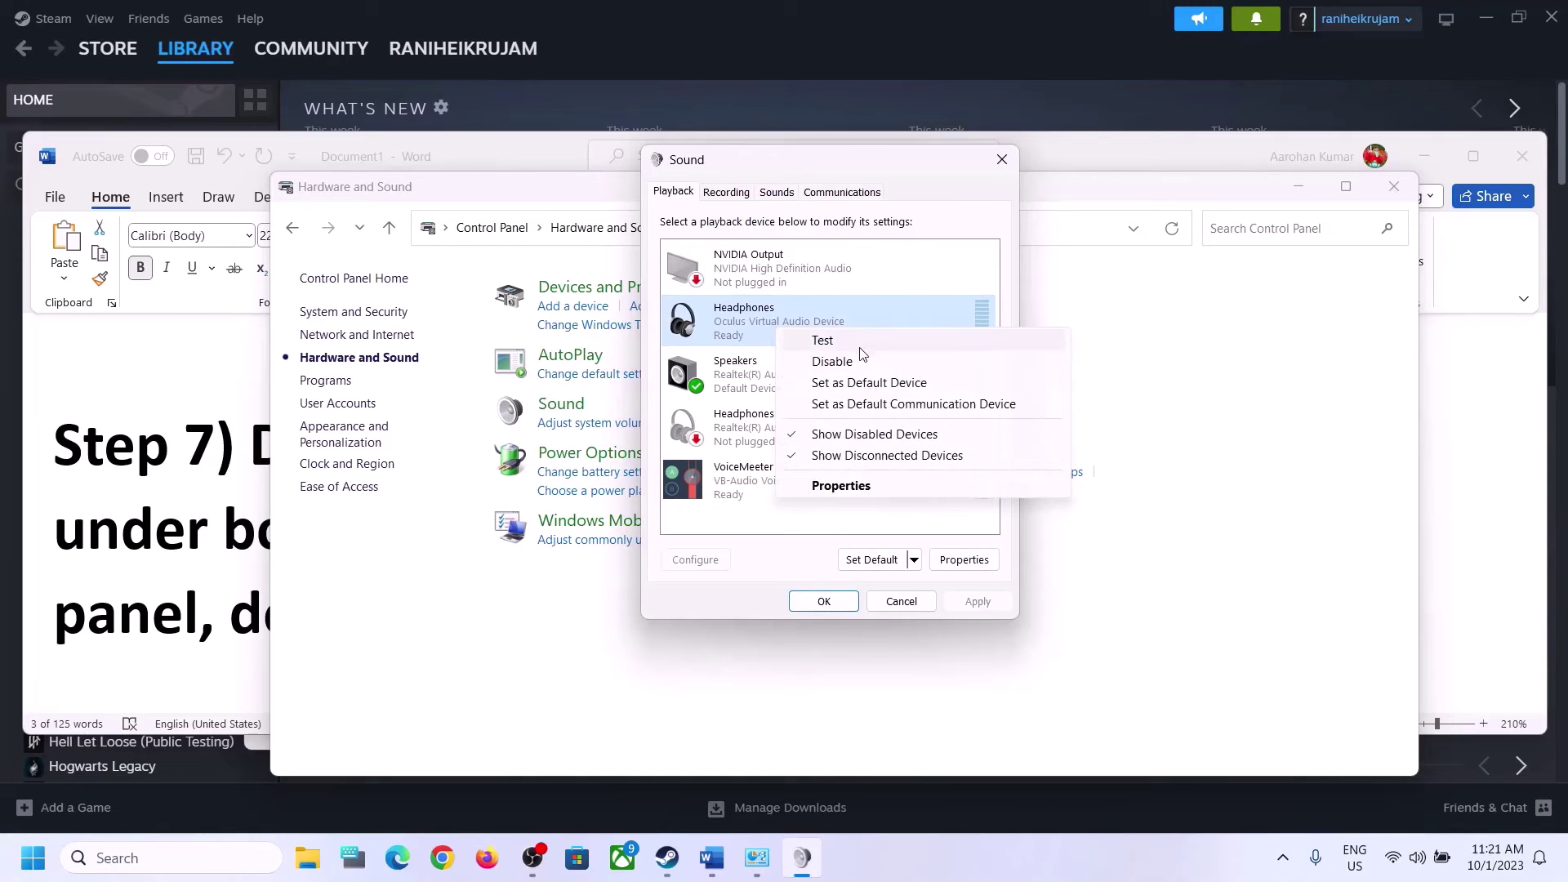
click(828, 369)
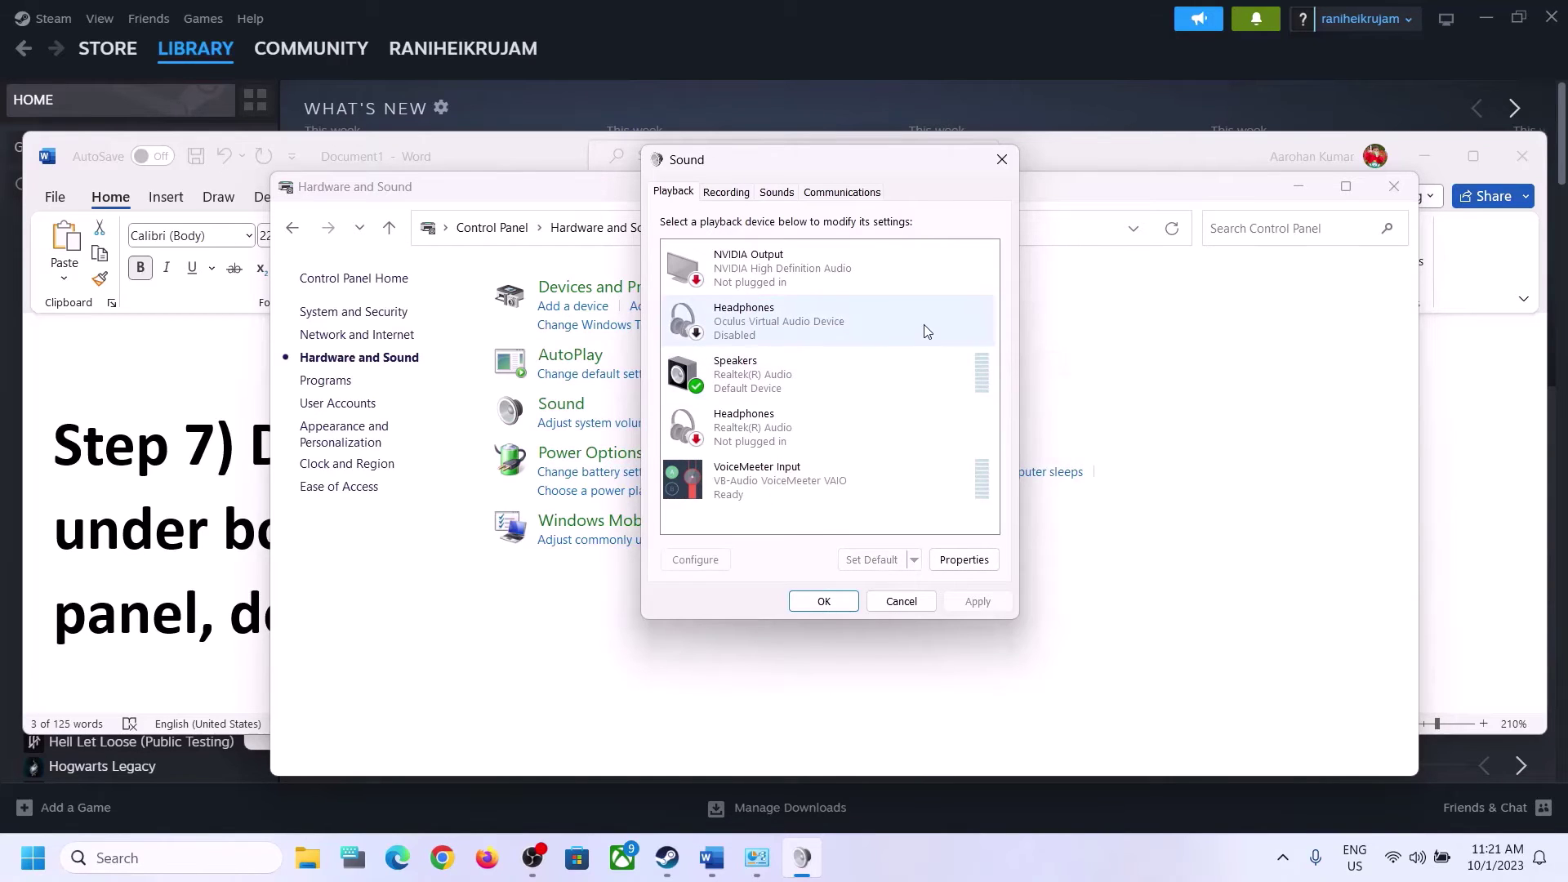
click(743, 451)
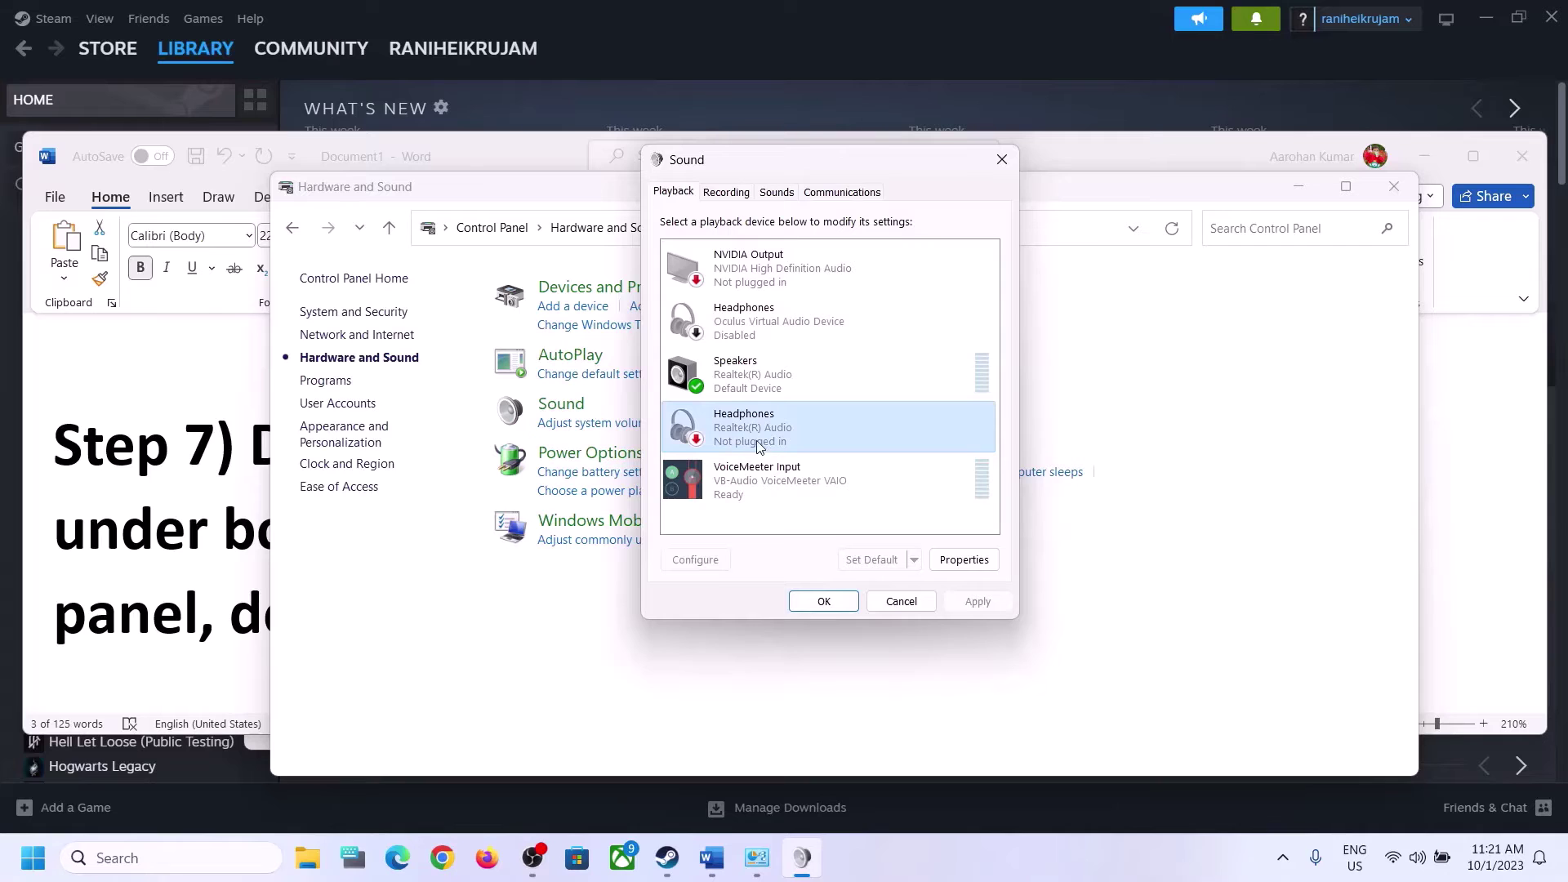
right_click(758, 435)
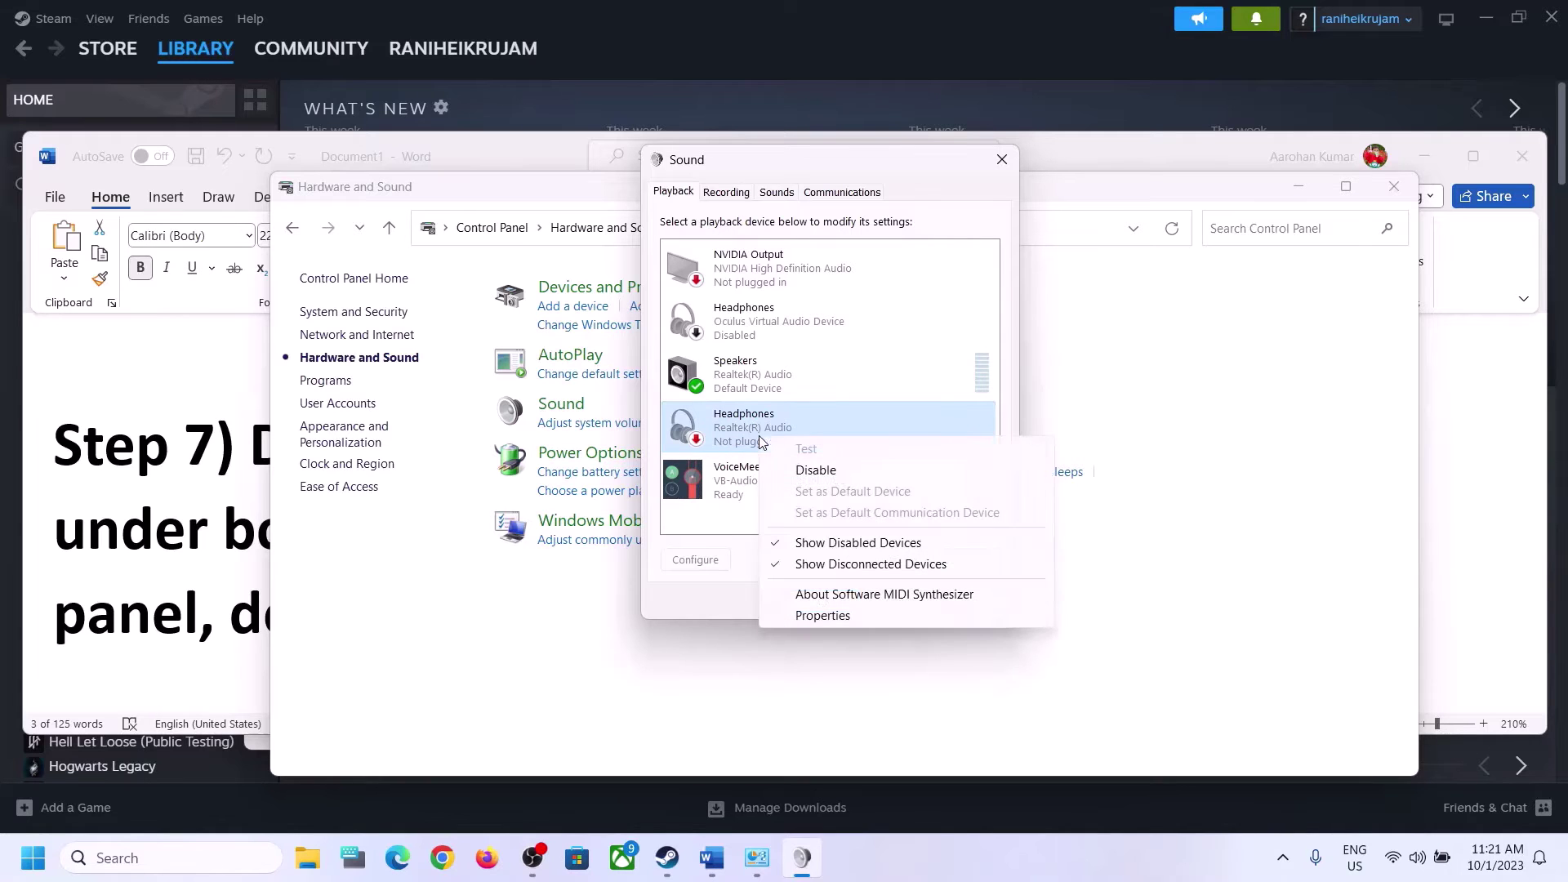
click(823, 467)
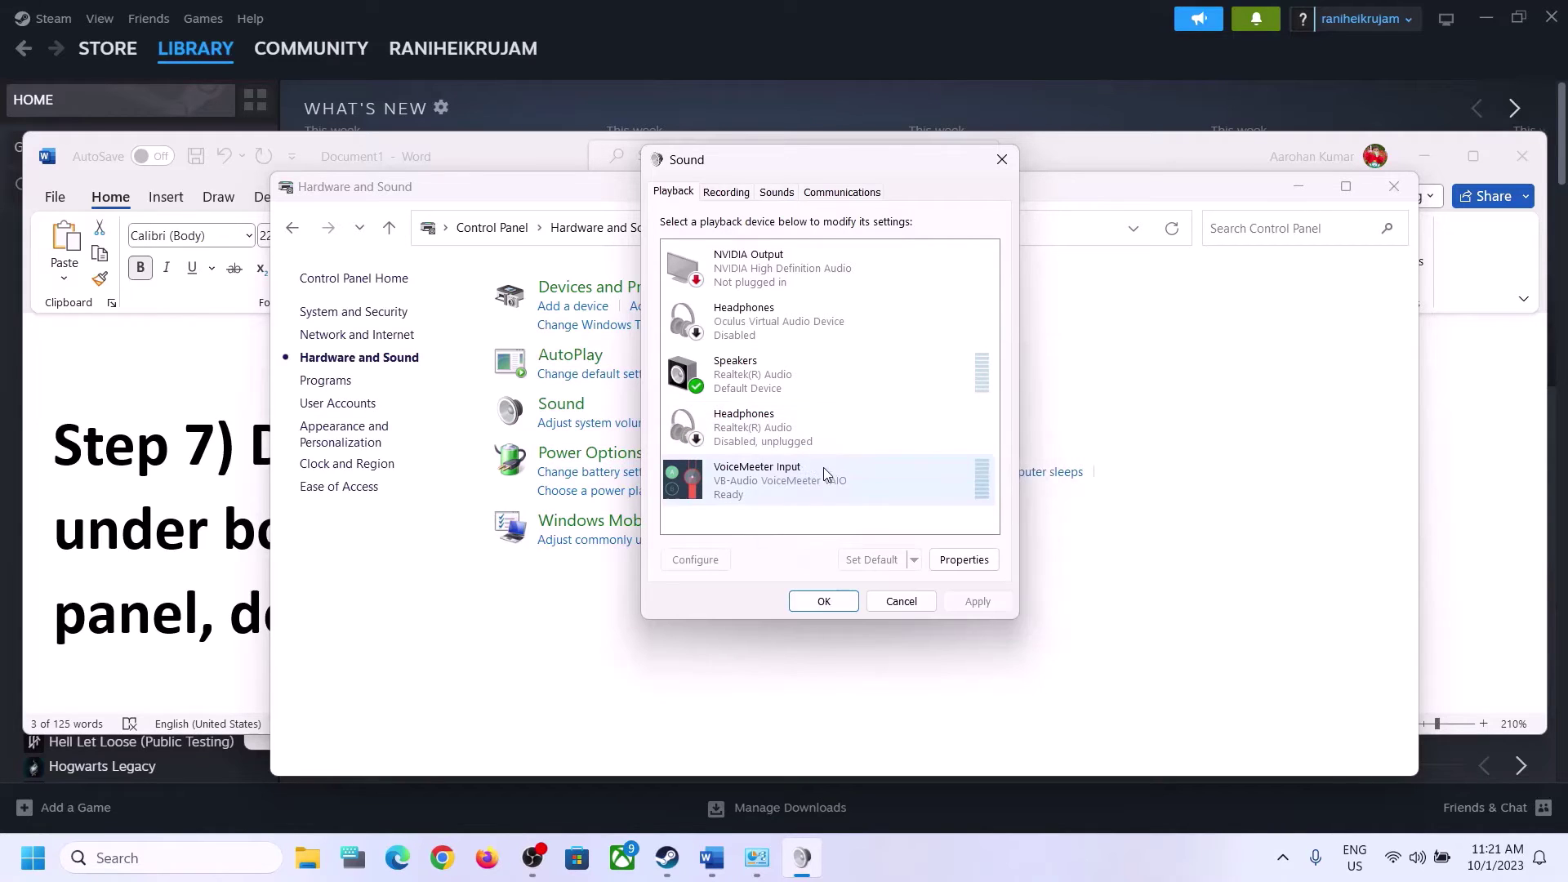
- Disable the VoiceMeeter Input and NVIDIA Output playback devices
click(754, 485)
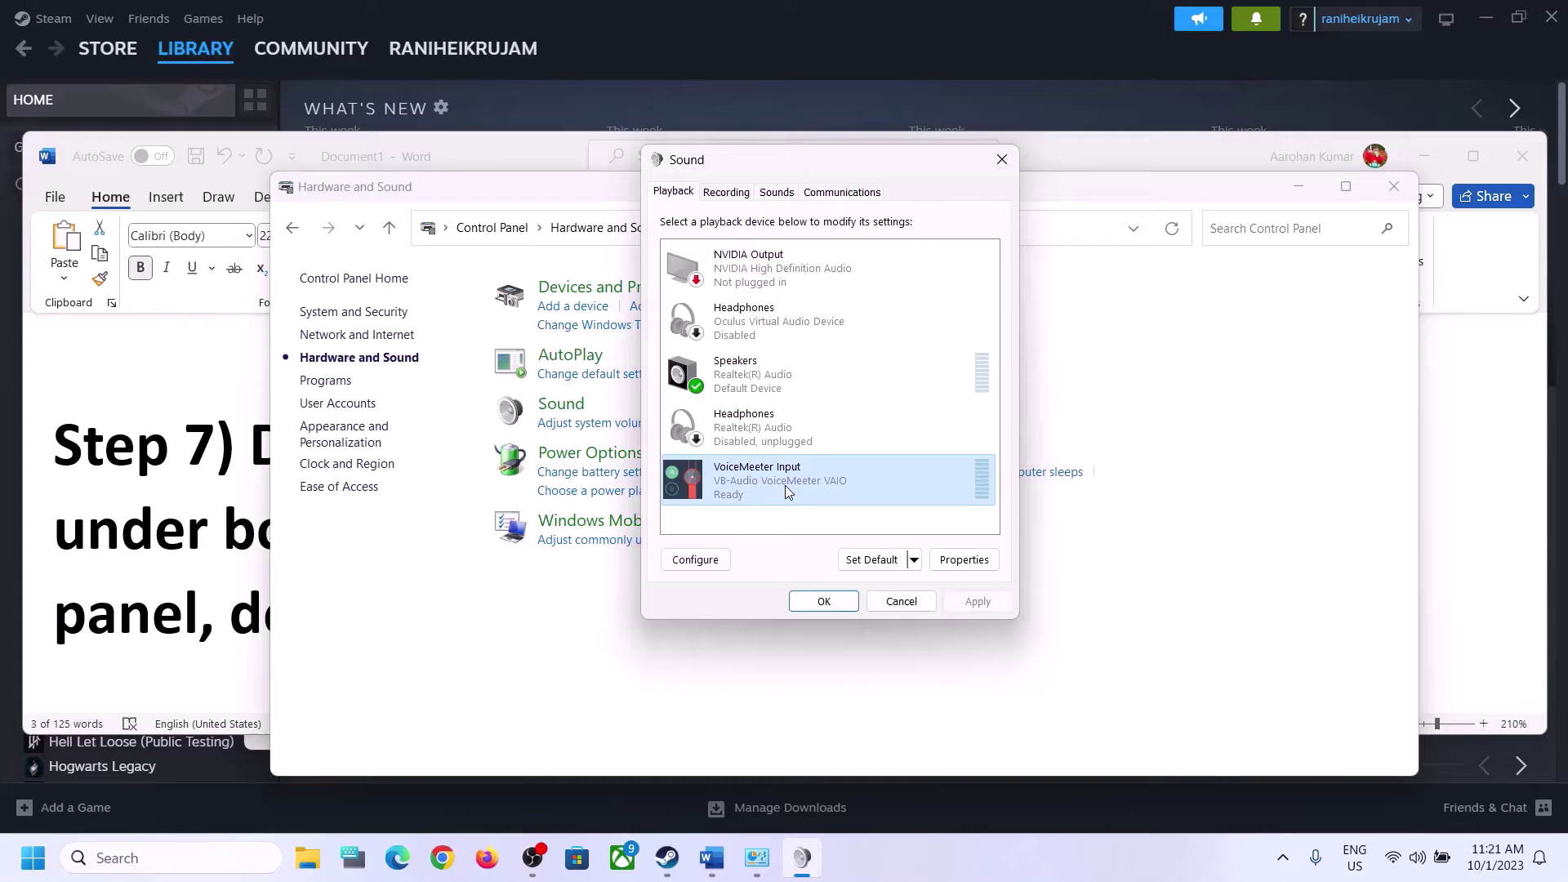
right_click(786, 486)
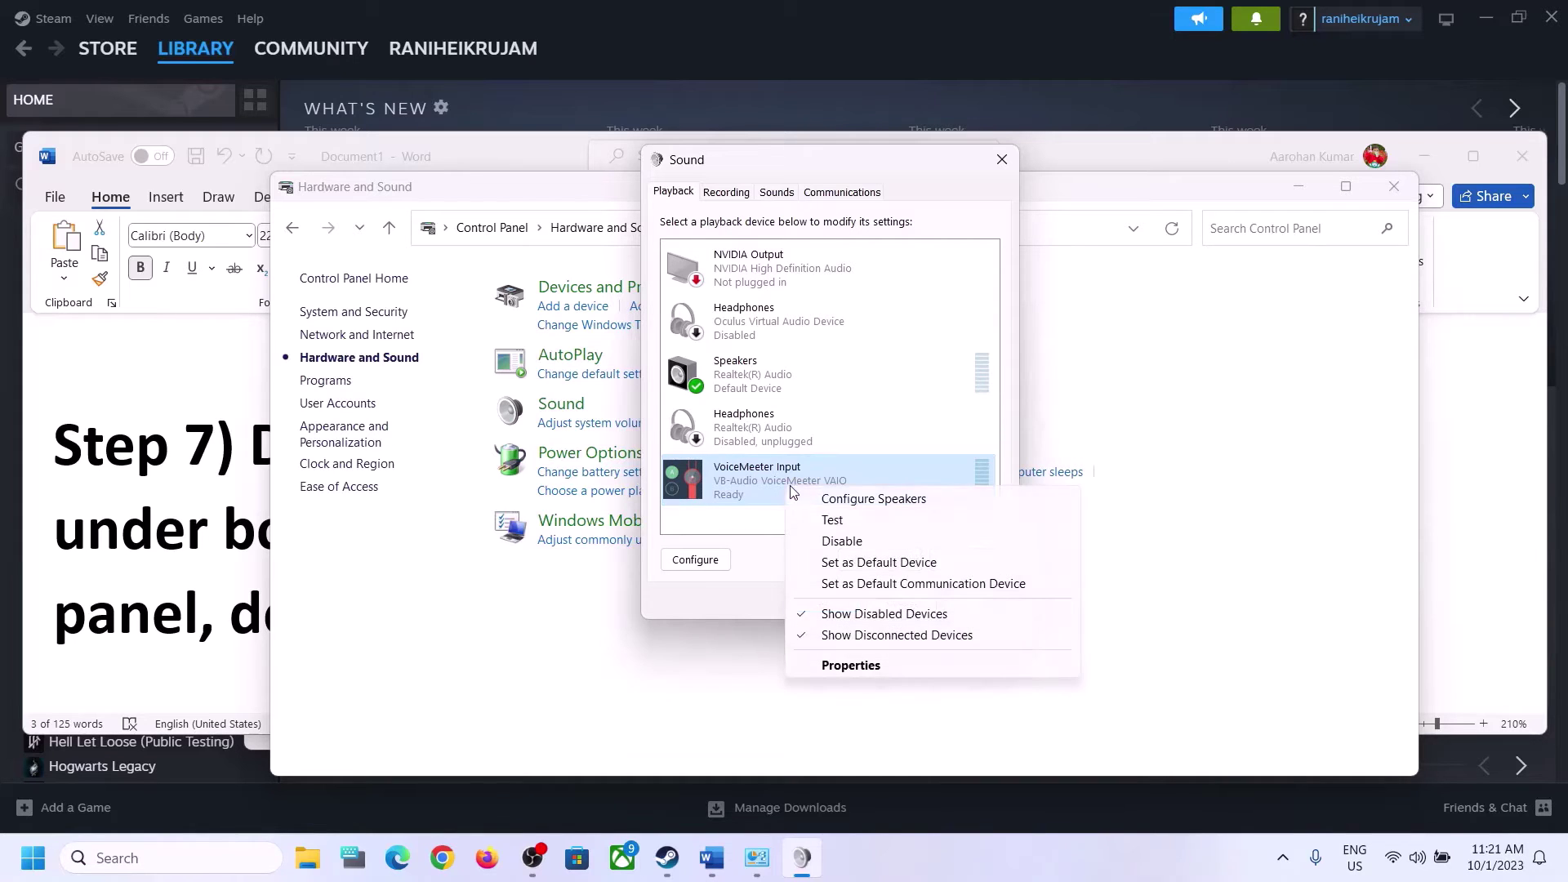
click(841, 537)
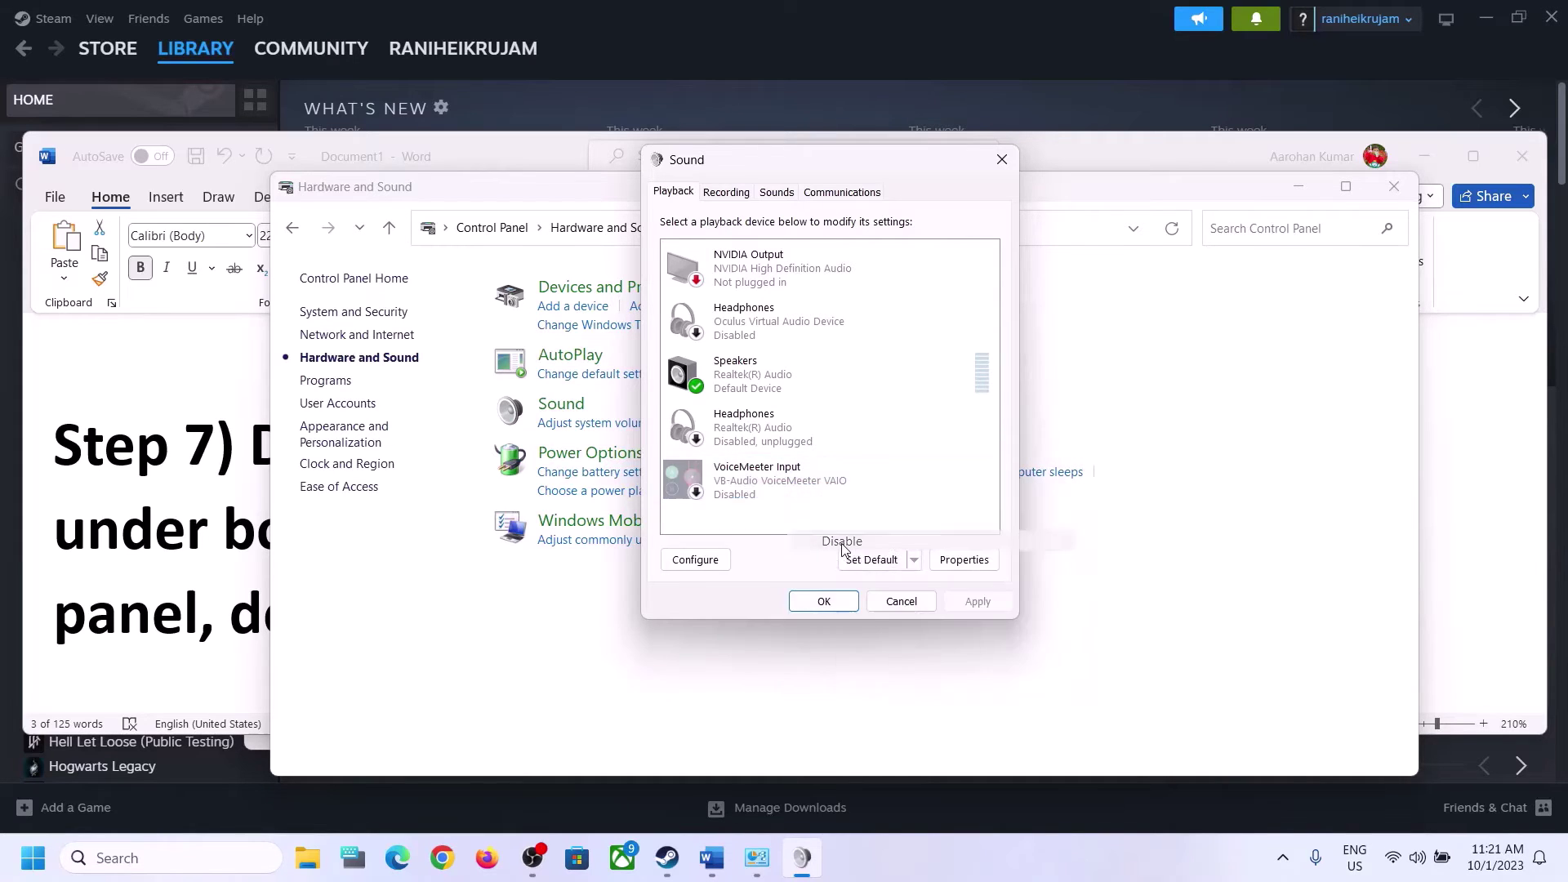
click(746, 384)
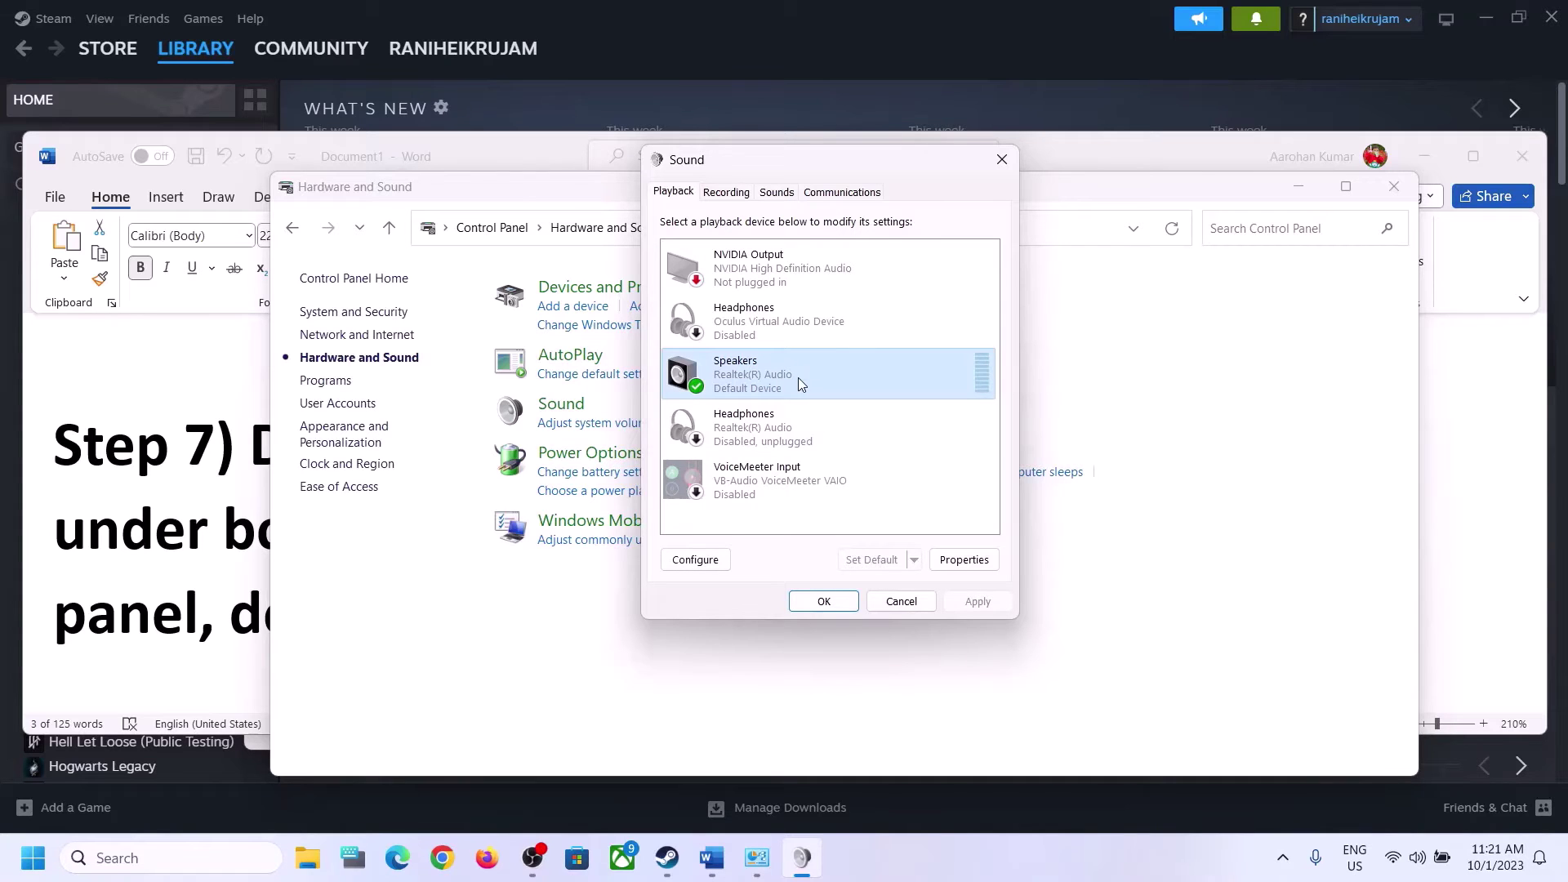
click(776, 276)
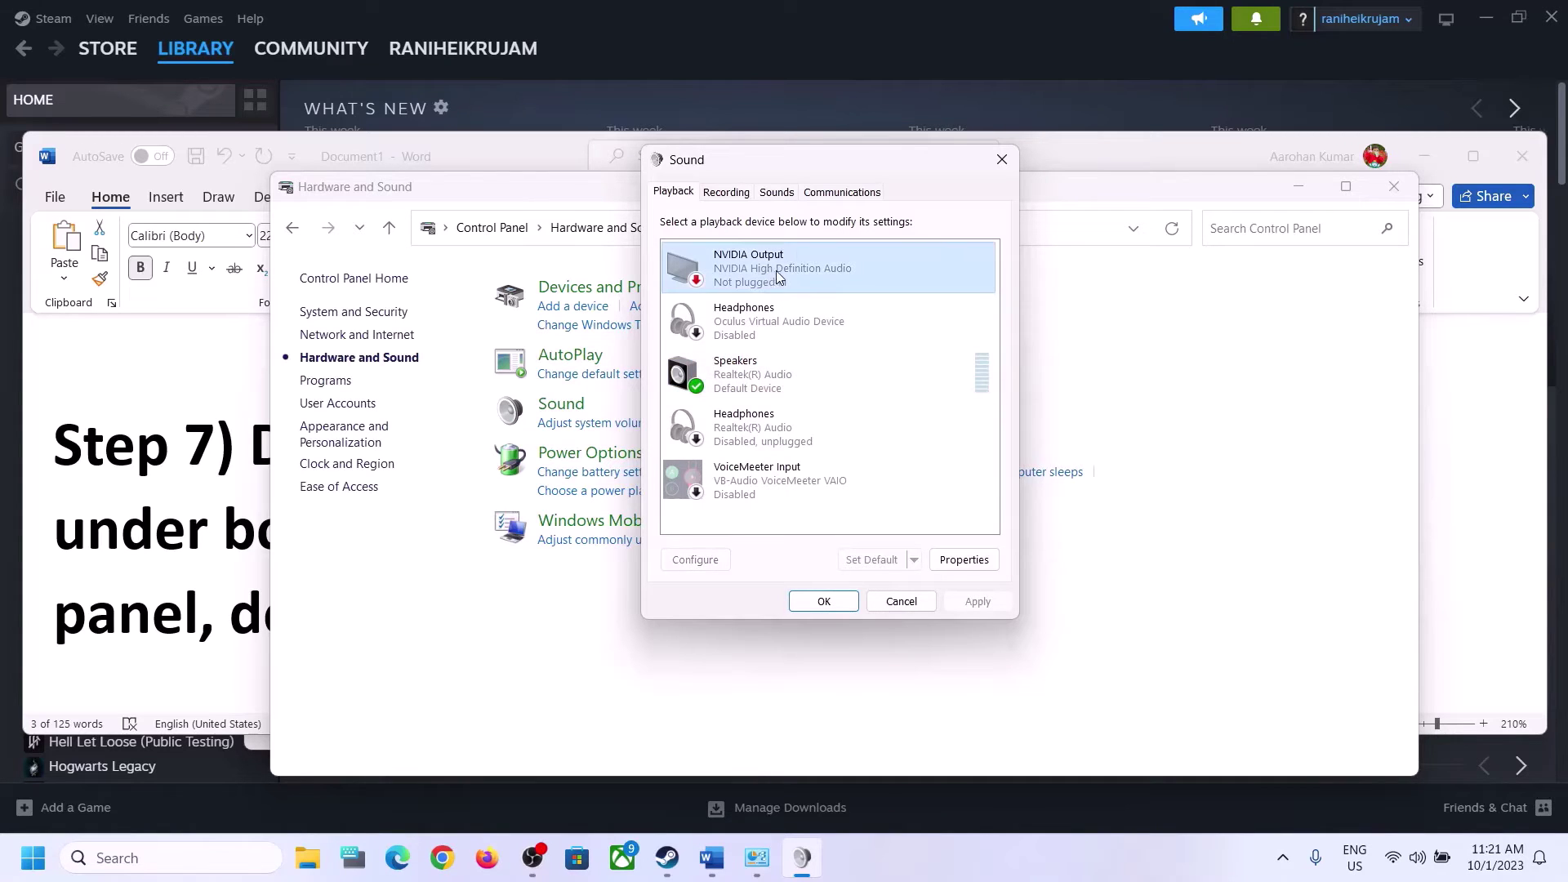
right_click(766, 266)
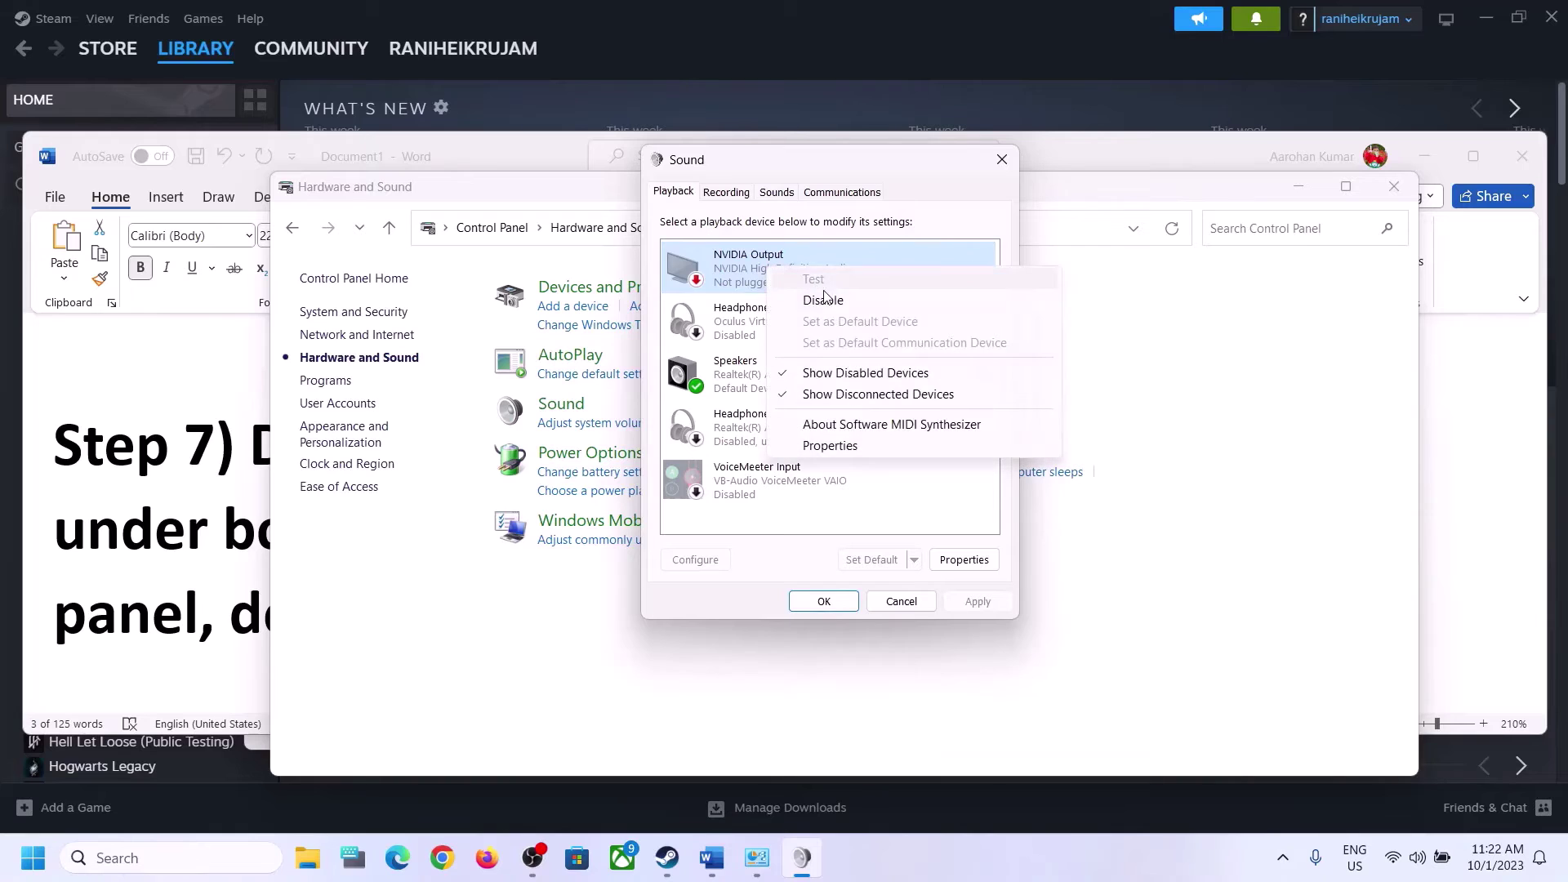
click(804, 294)
- Check the Realtek Speakers' available options without changing them and close the Sound settings
click(738, 390)
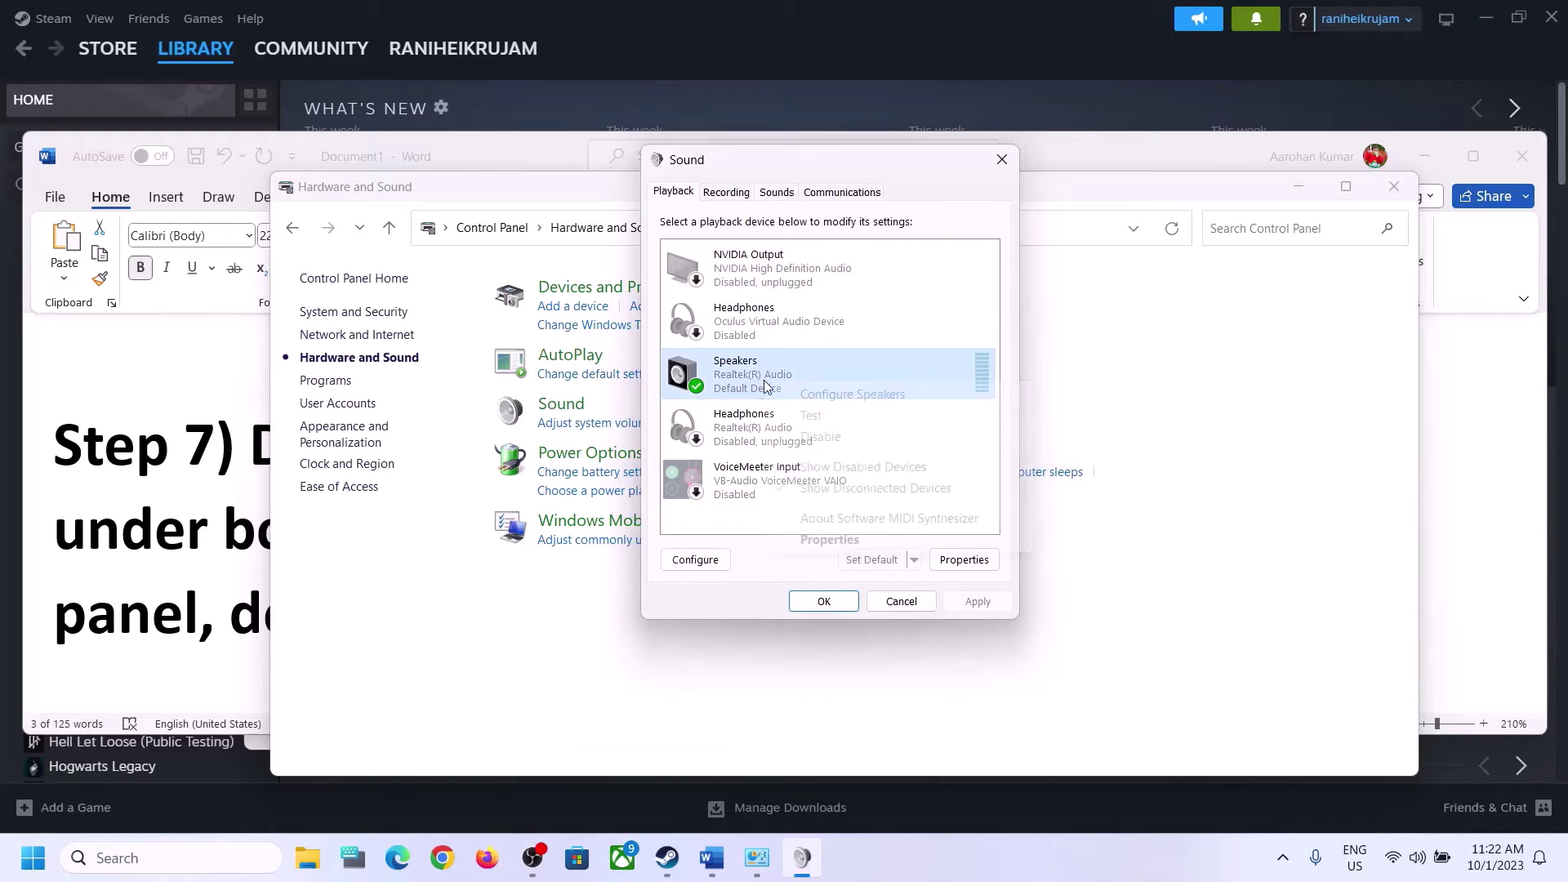
right_click(760, 381)
click(714, 384)
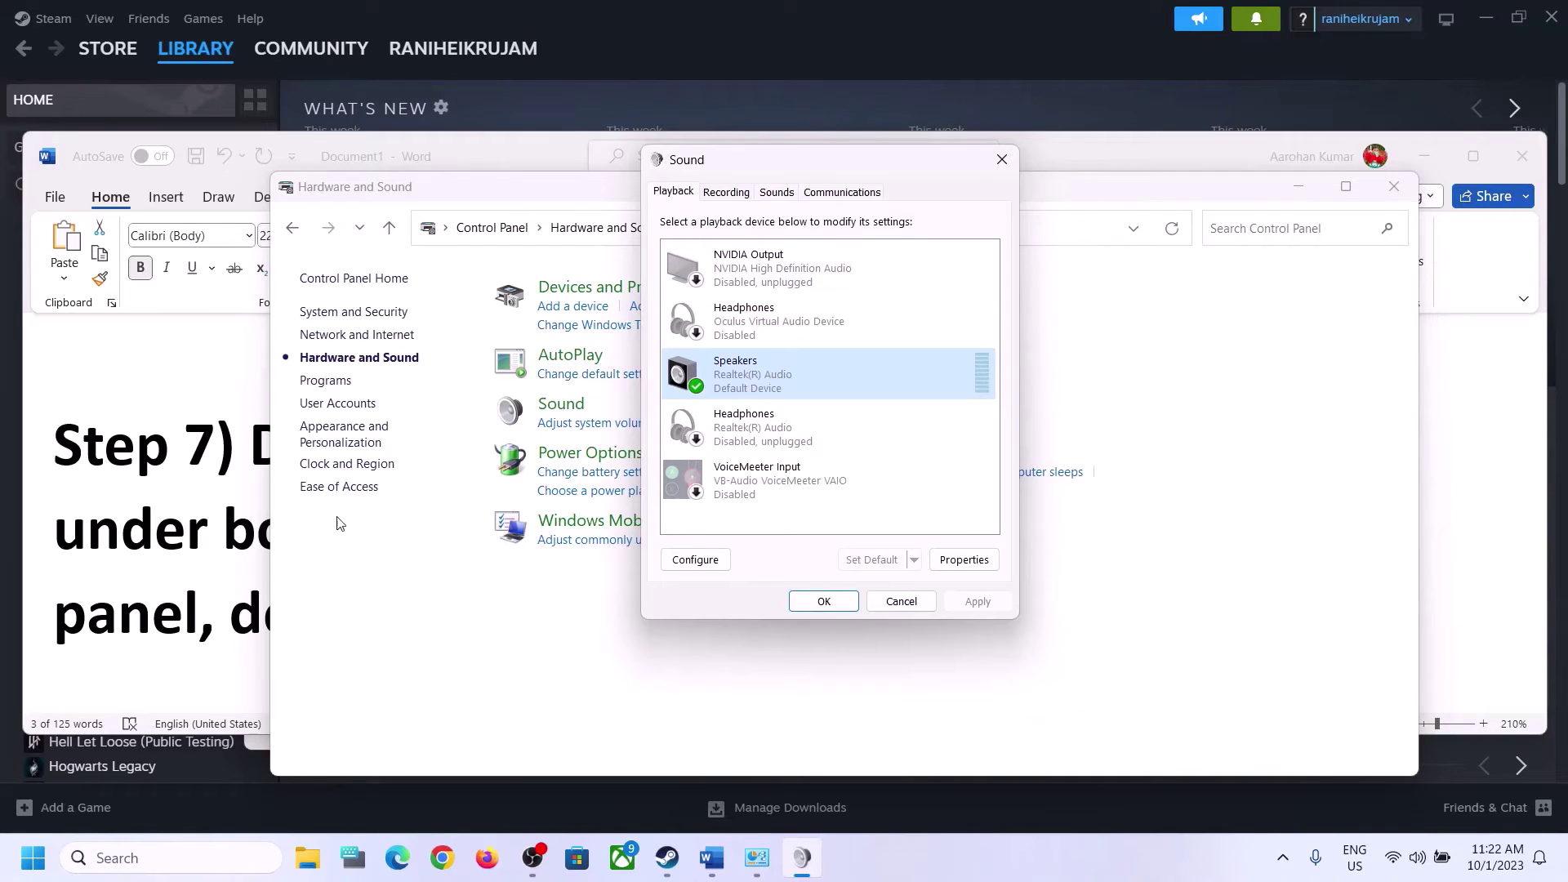
click(1002, 160)
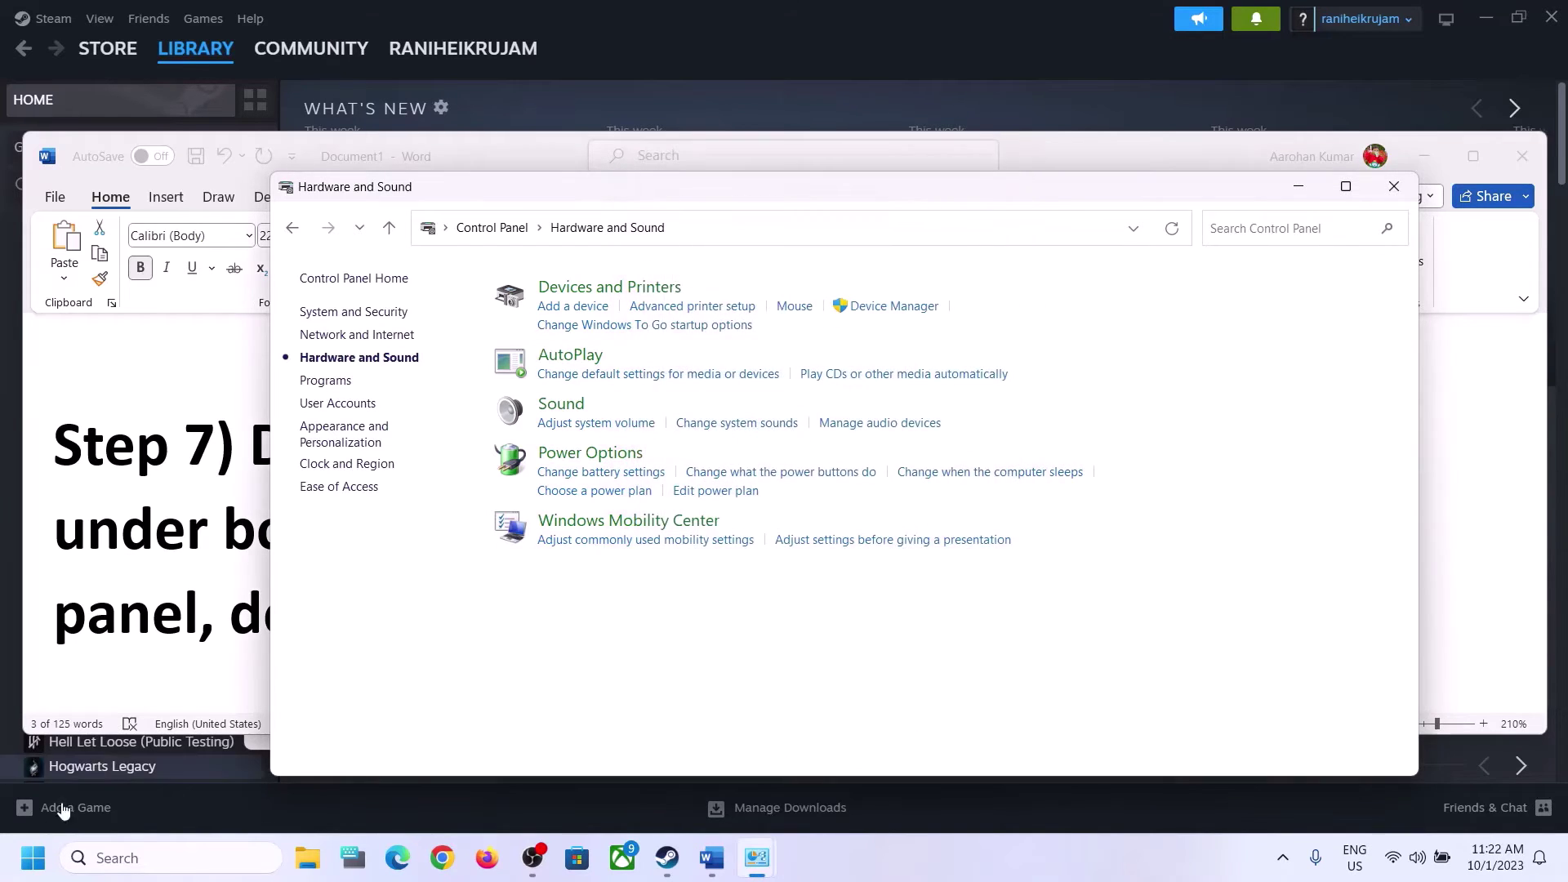
- Open Device Manager and move its window over the Control Panel window
right_click(32, 858)
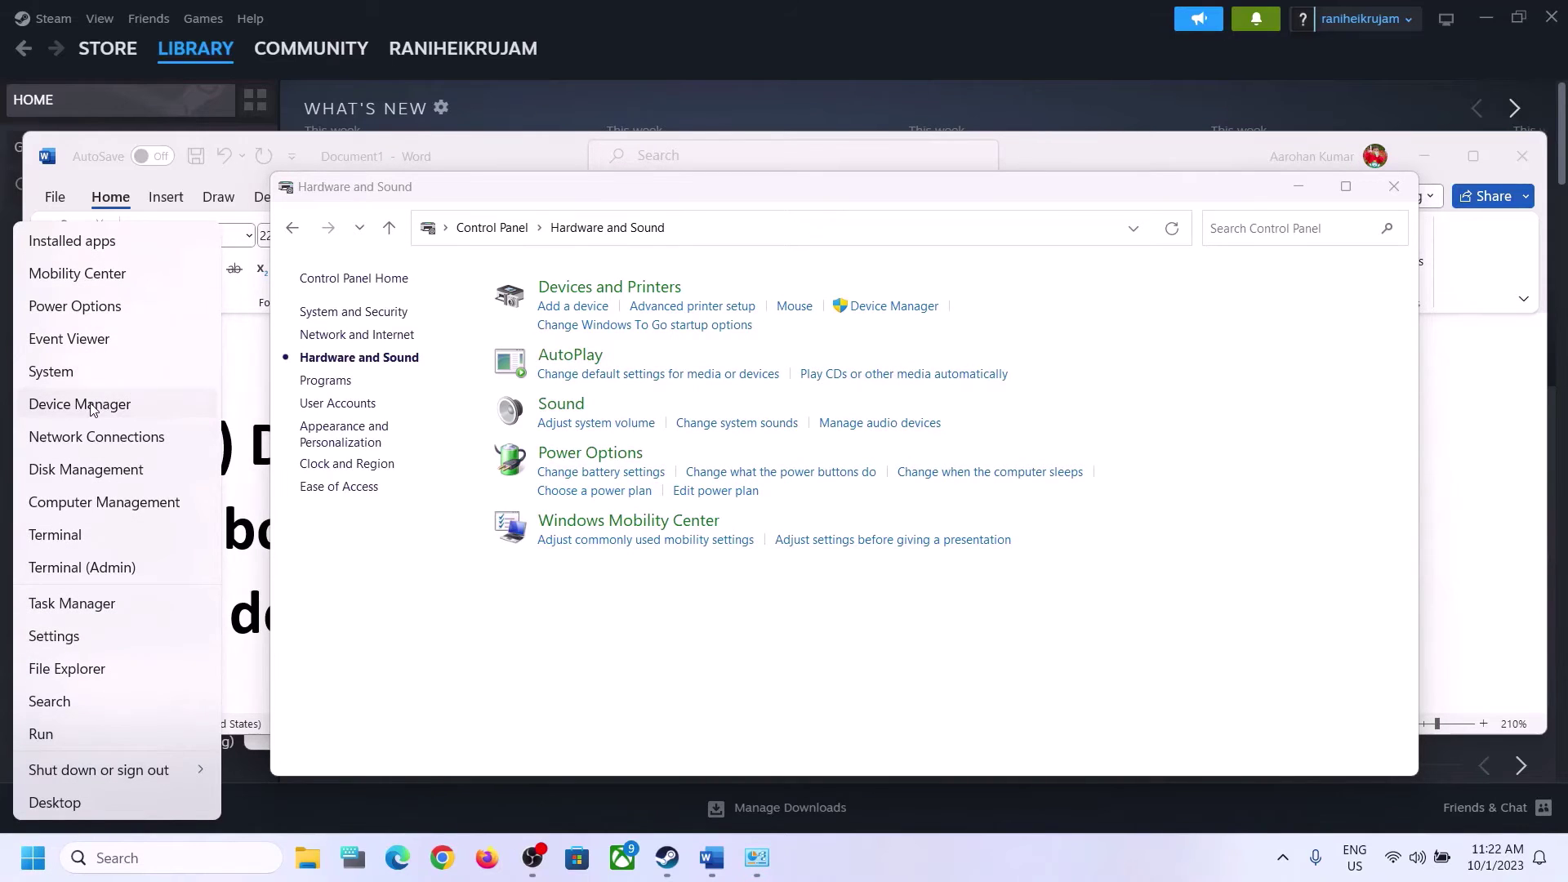
click(92, 409)
drag(633, 67, 1084, 141)
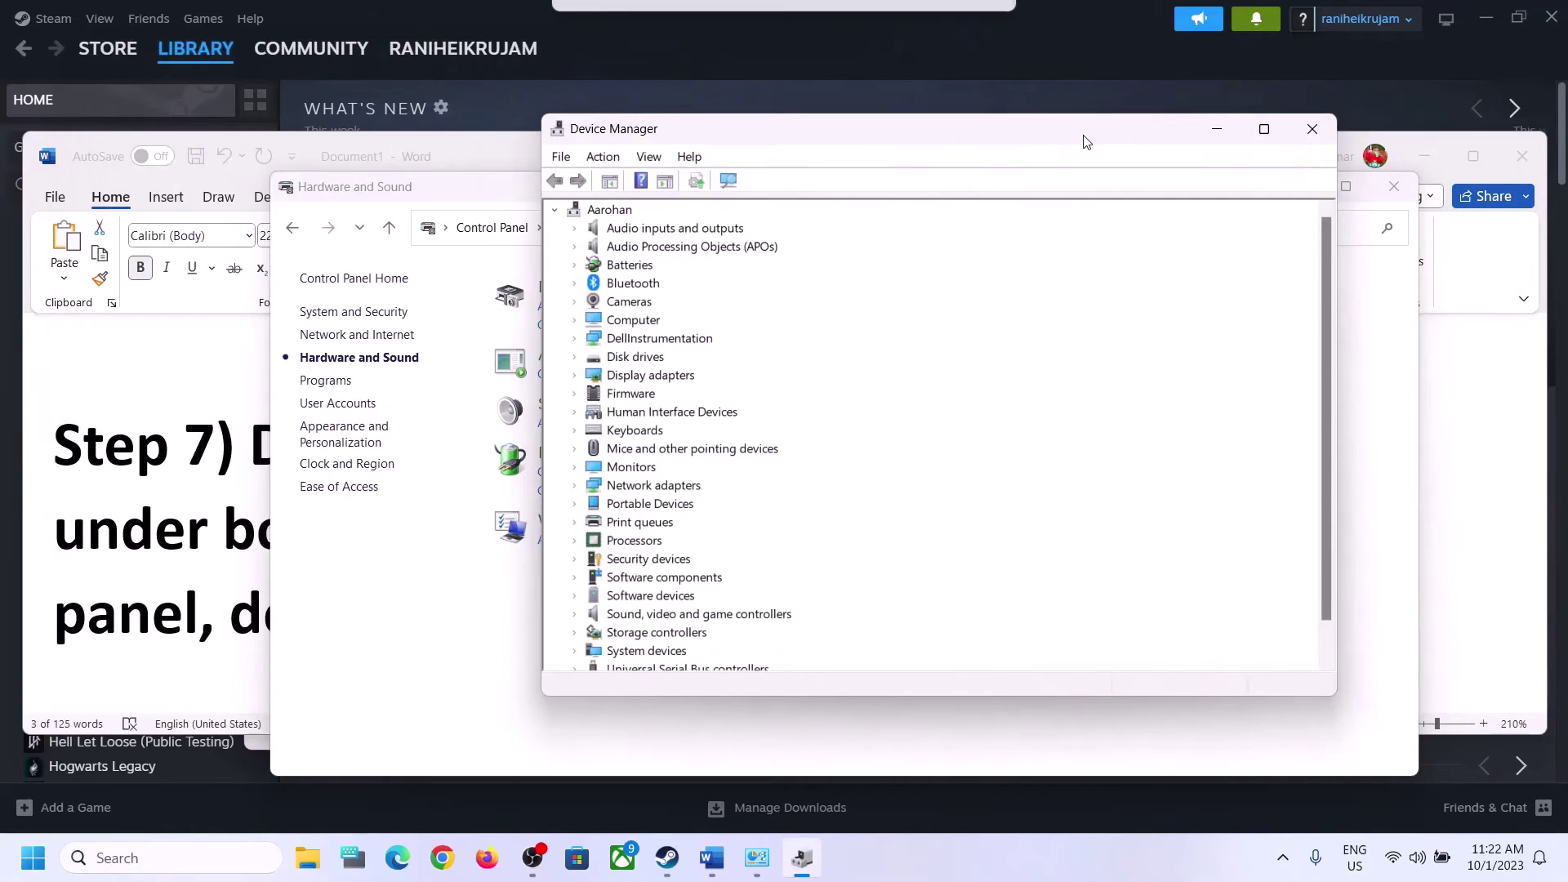
- Expand the sound, video and game controllers in Device Manager and disable the VB-Audio VoiceMeeter VAIO device
scroll(816, 457, down, 1)
click(700, 579)
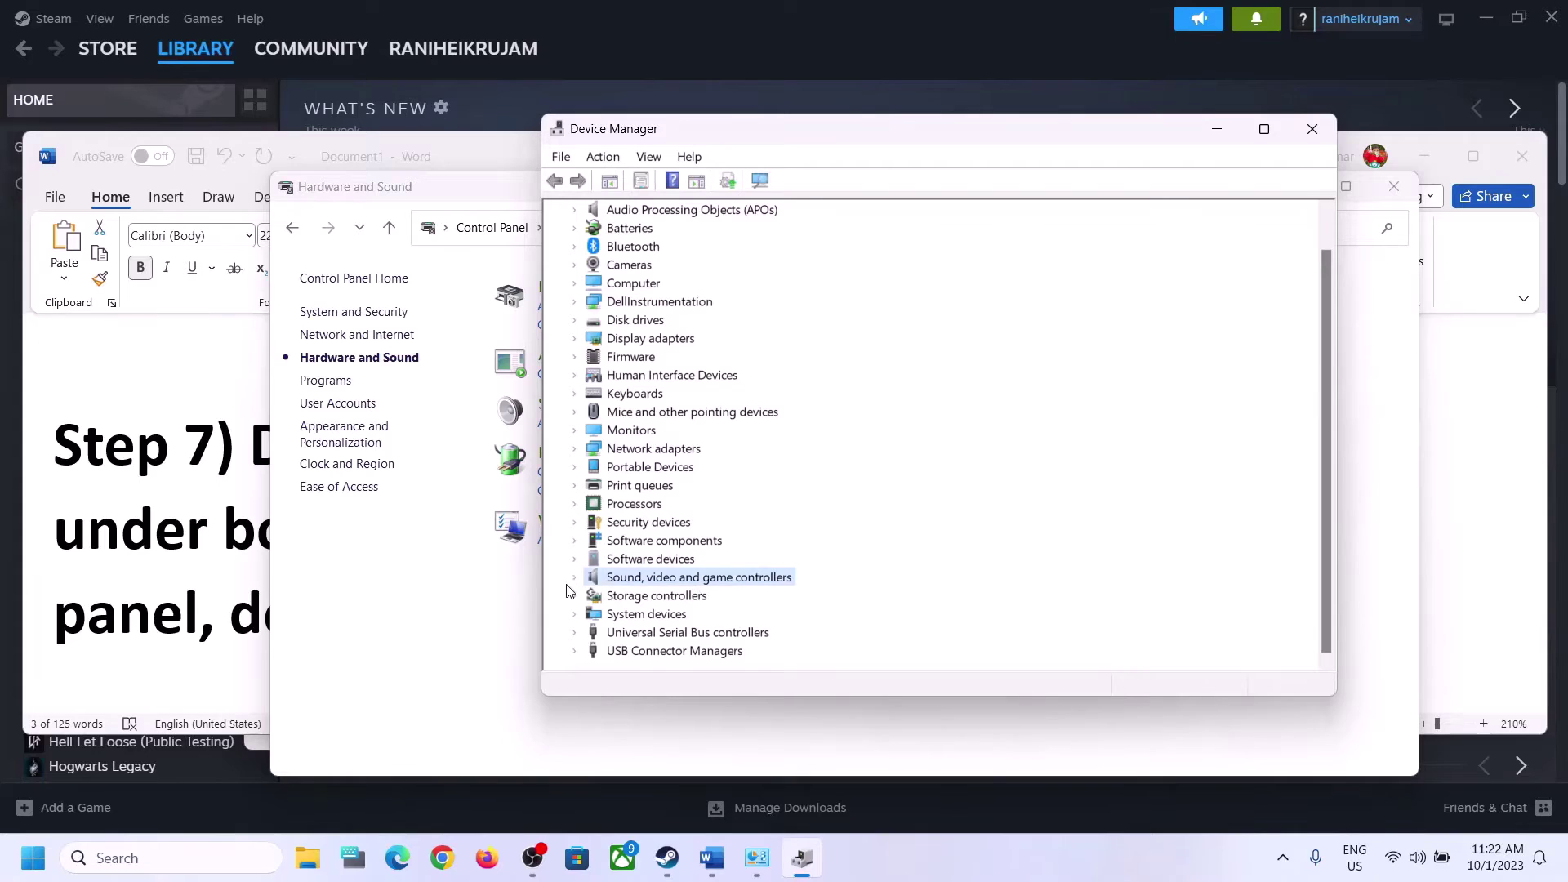
click(574, 578)
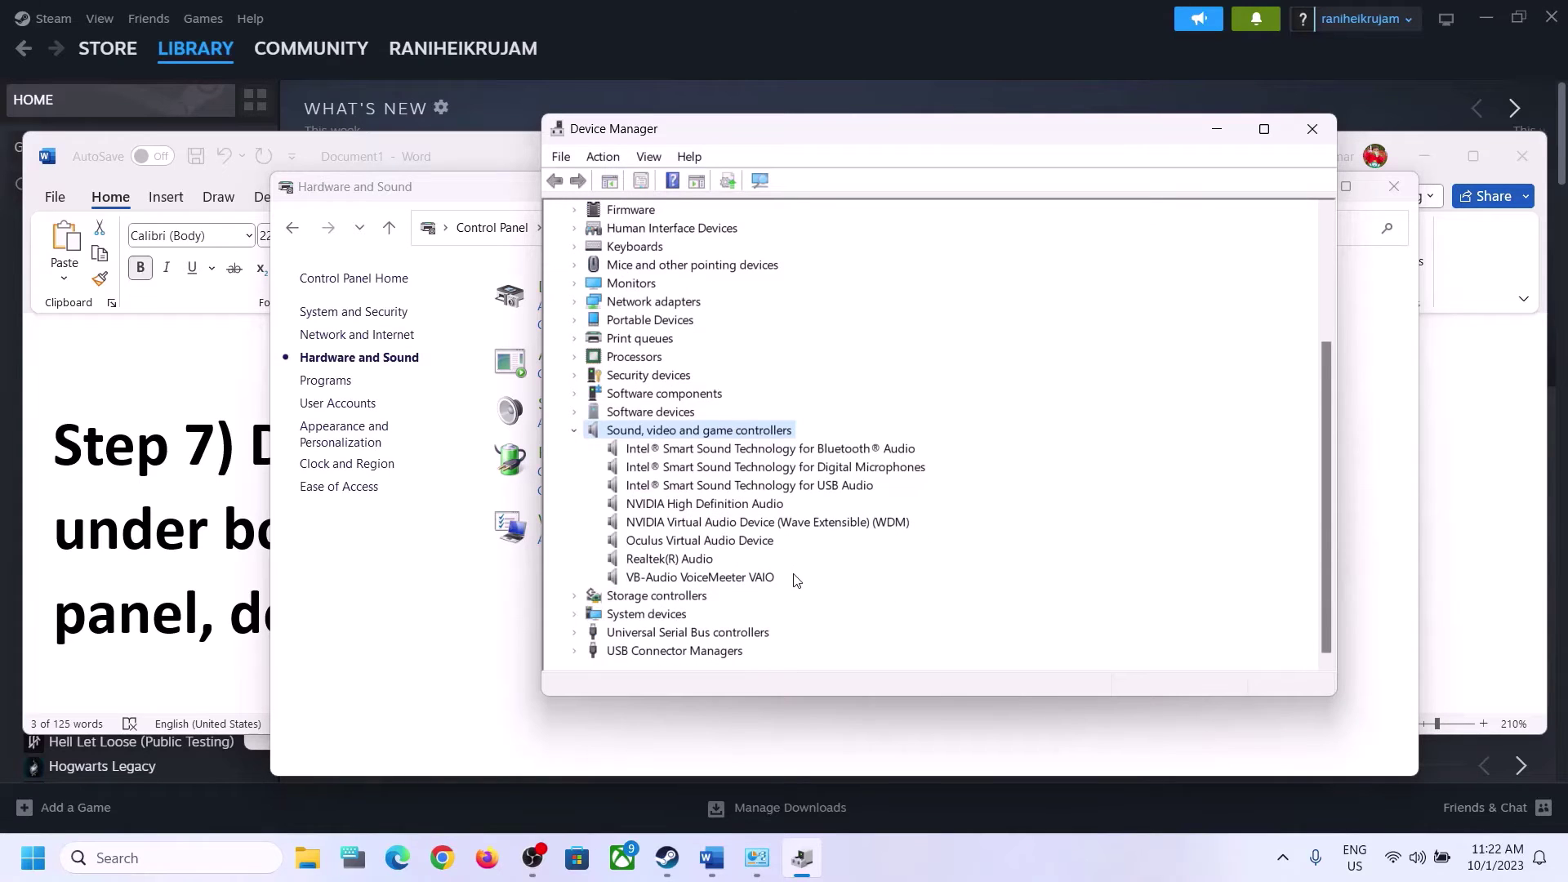
click(664, 561)
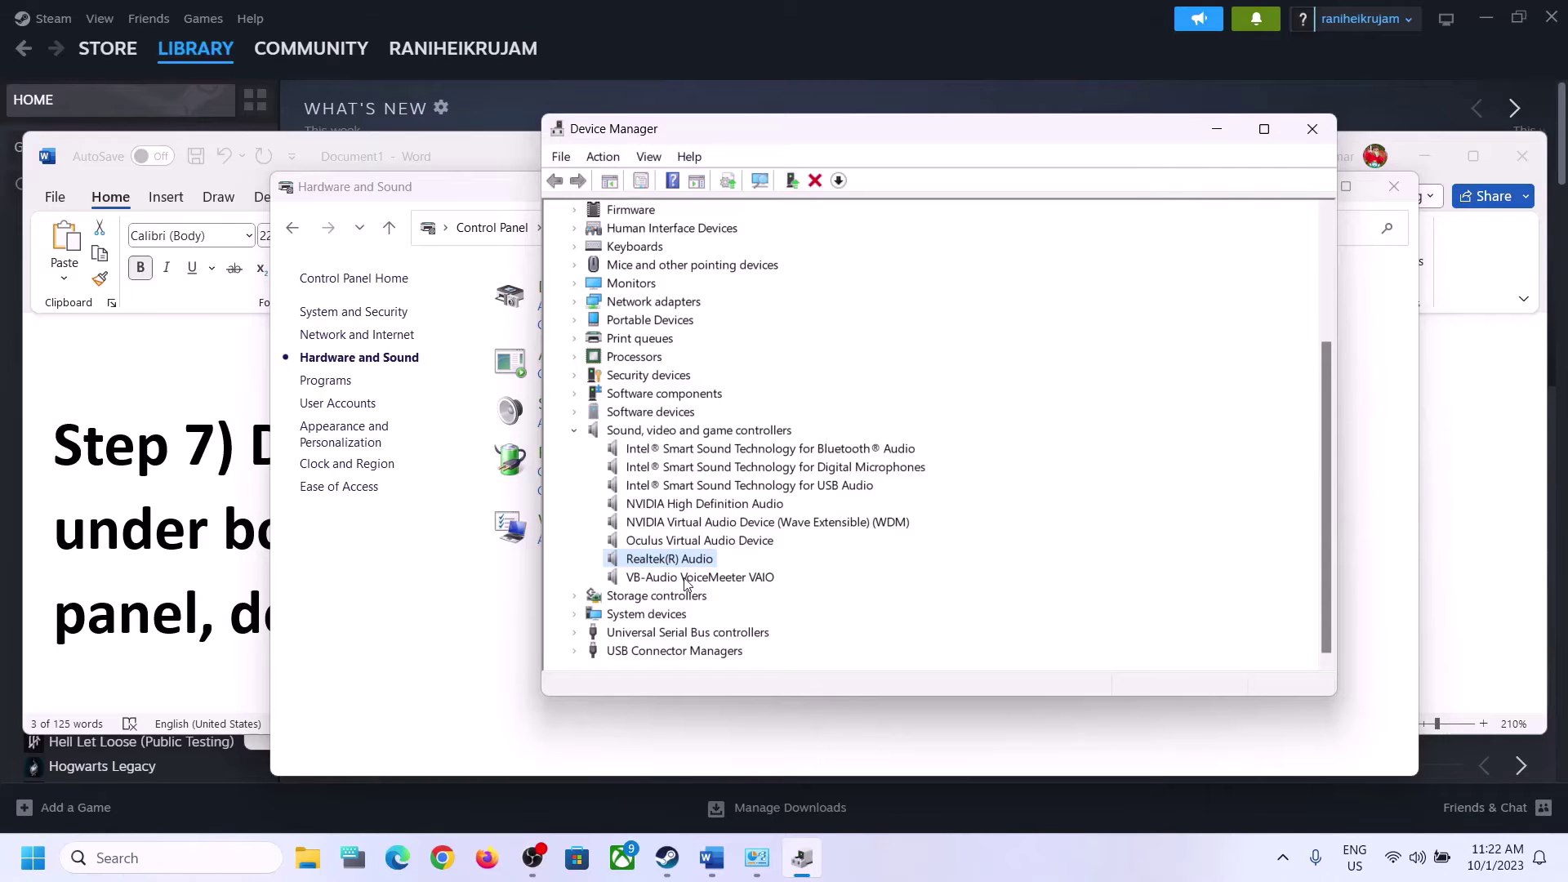
click(677, 578)
right_click(722, 588)
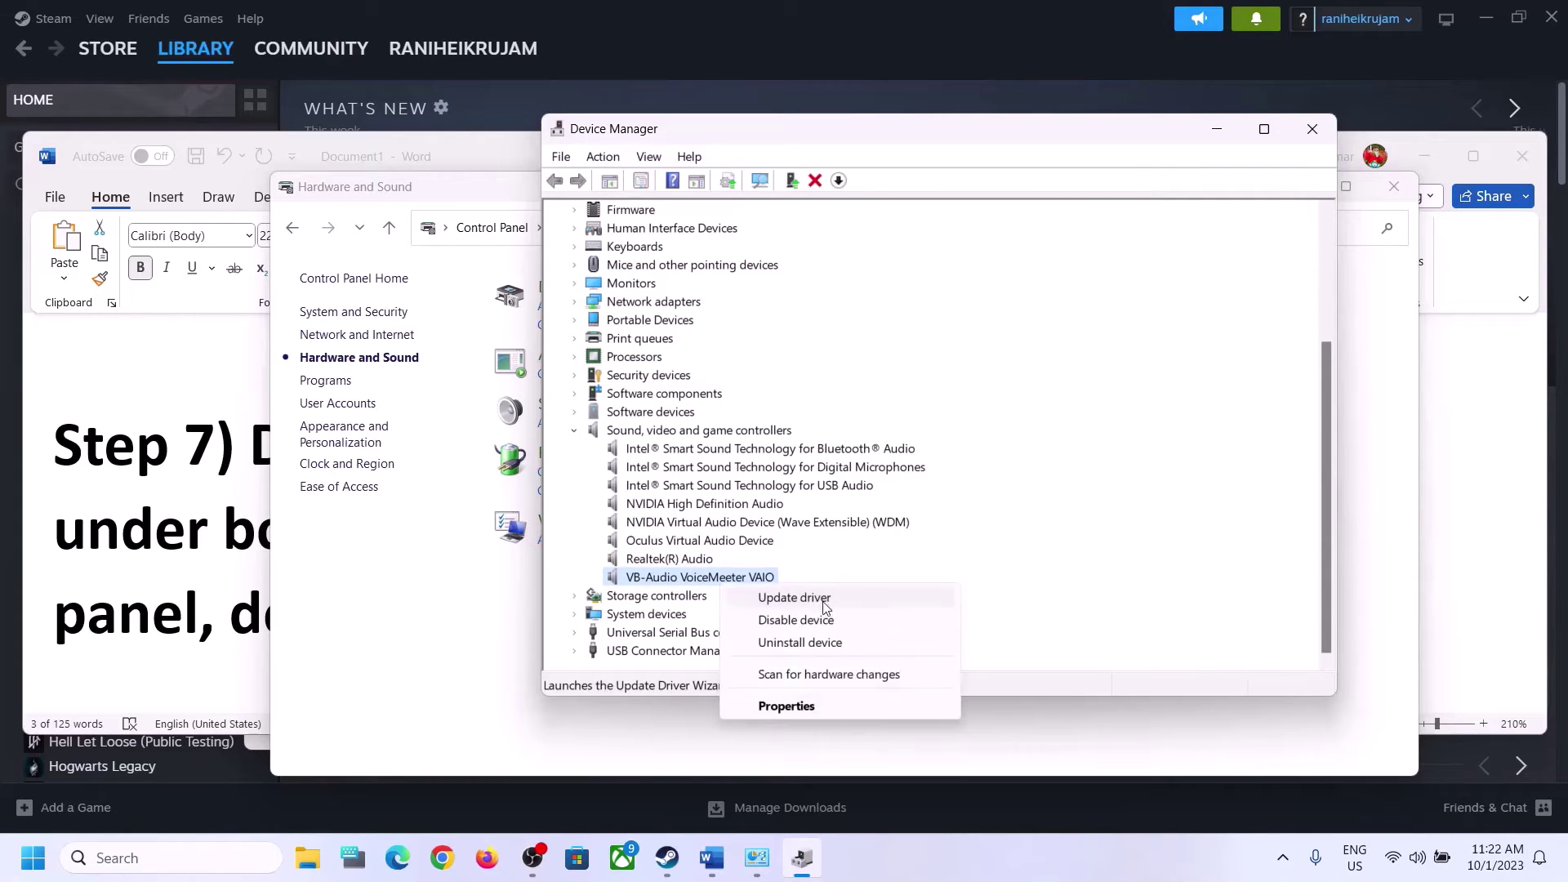
click(819, 624)
click(821, 455)
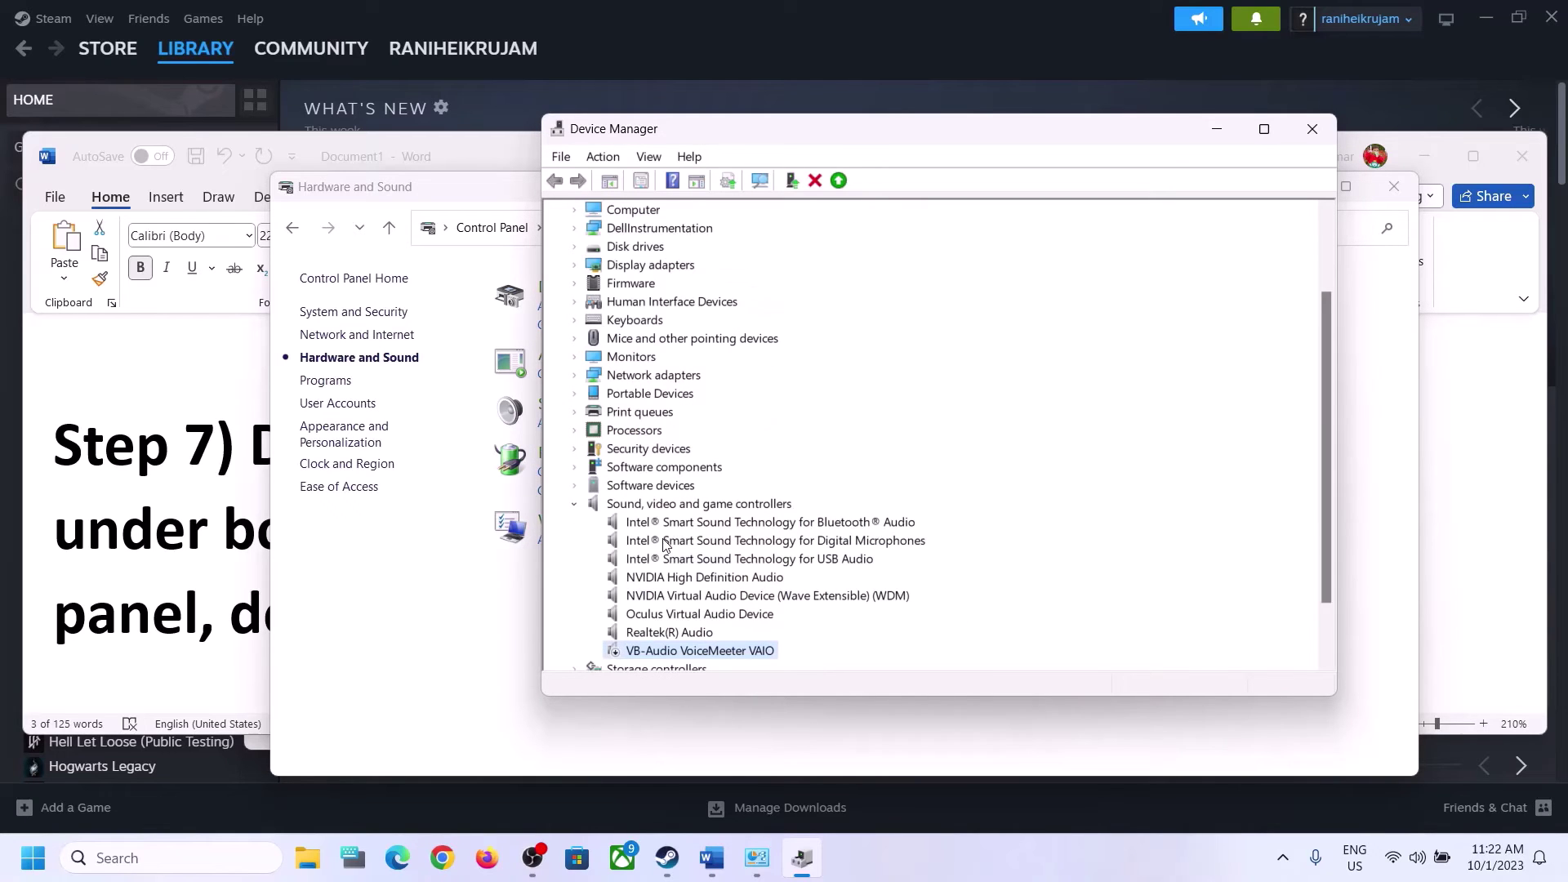
- Disable the Oculus Virtual Audio Device among the sound controllers
right_click(688, 620)
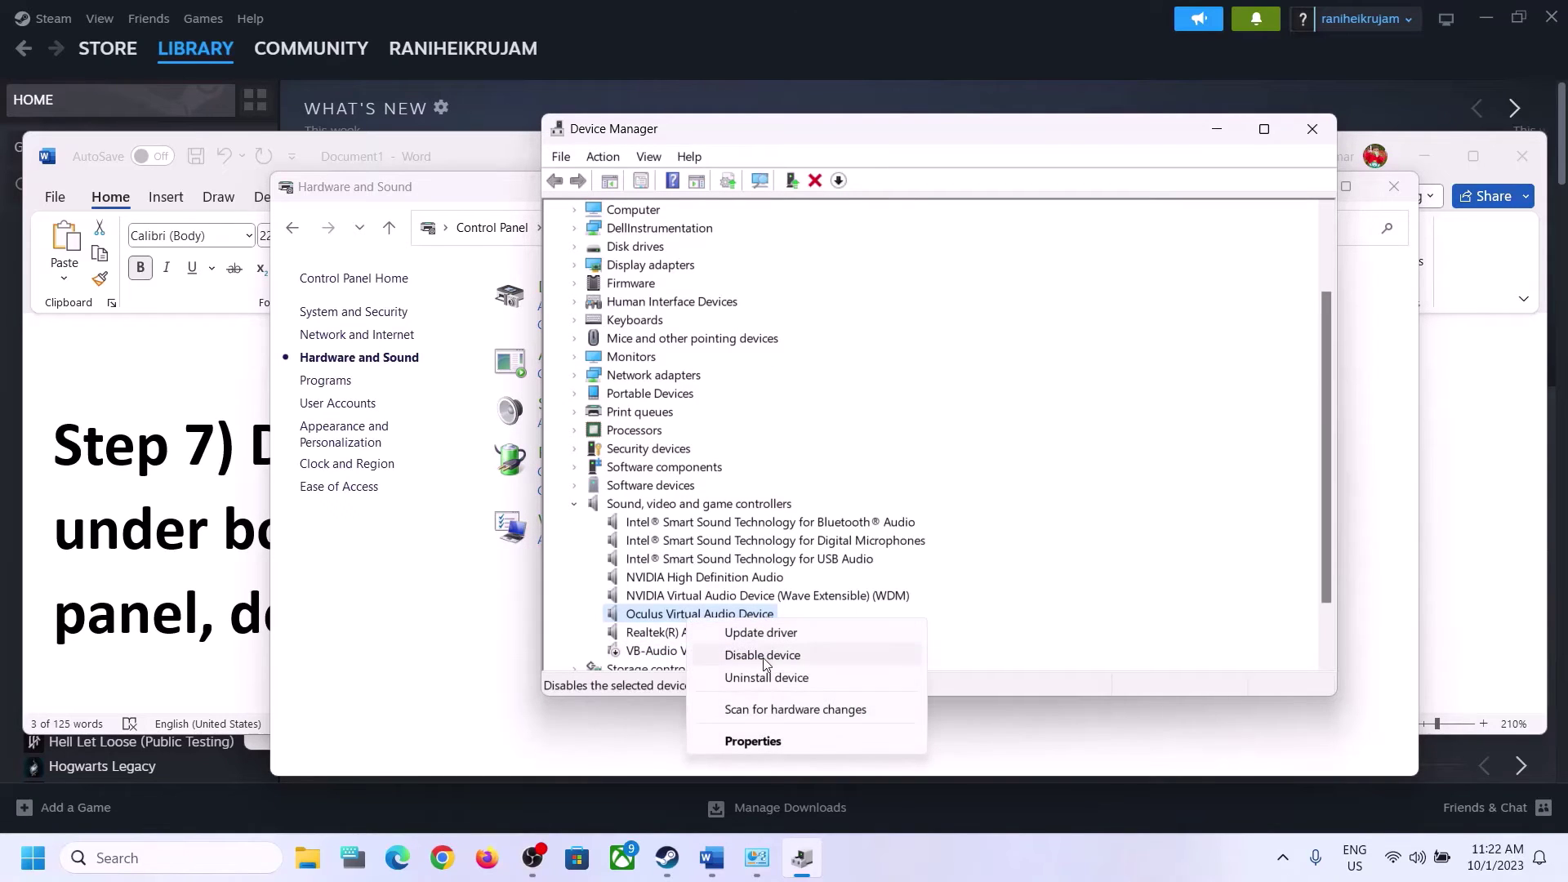
click(762, 655)
click(821, 459)
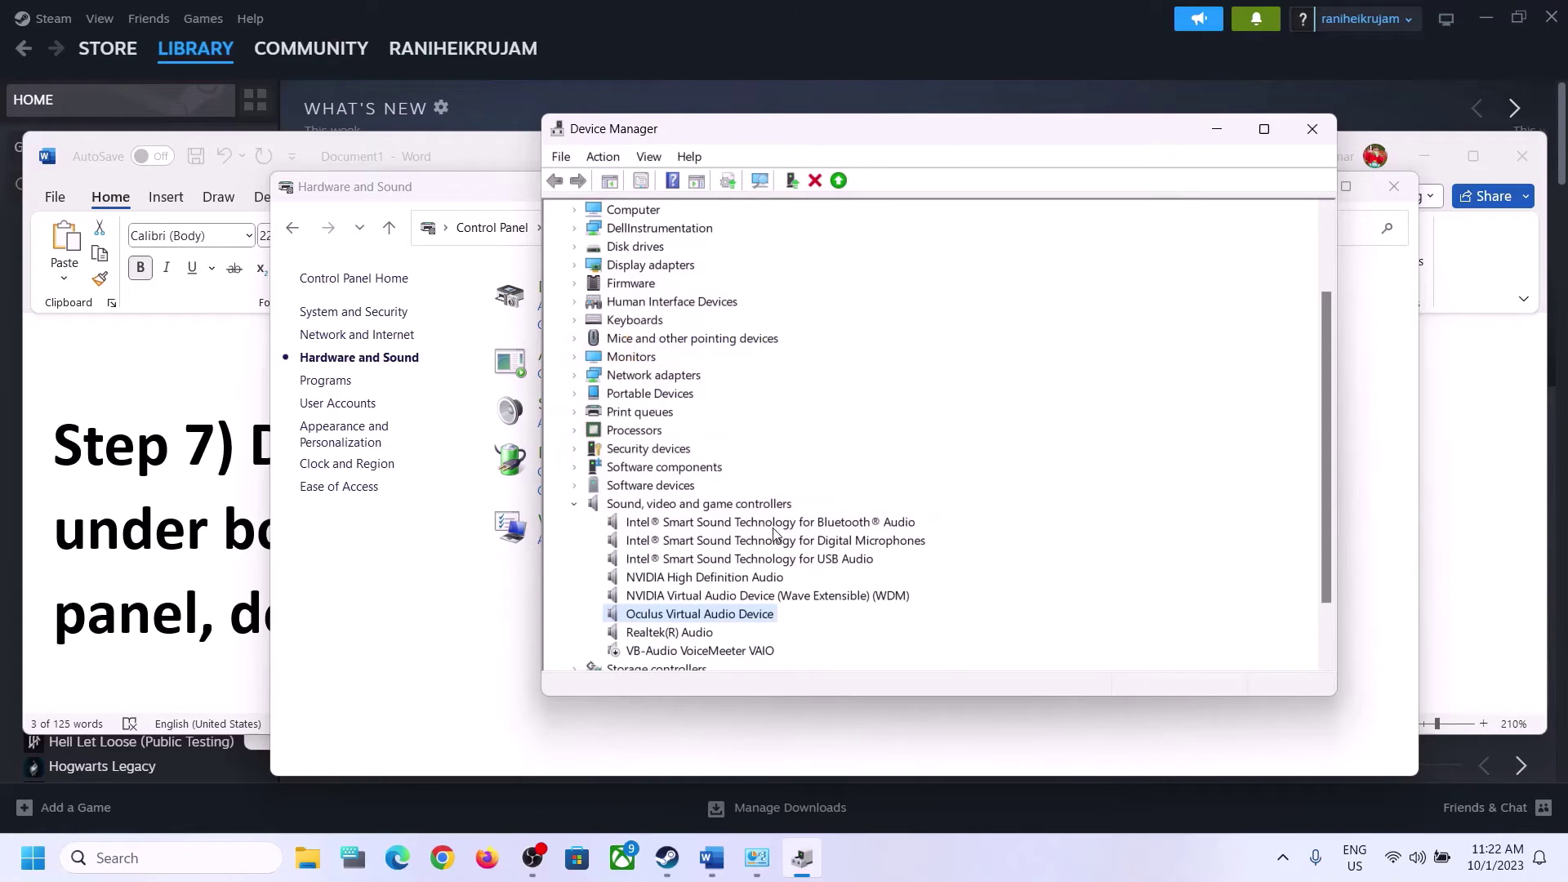
- Disable the NVIDIA Virtual Audio Device (Wave Extensible) (WDM) and the NVIDIA High Definition Audio device
click(711, 523)
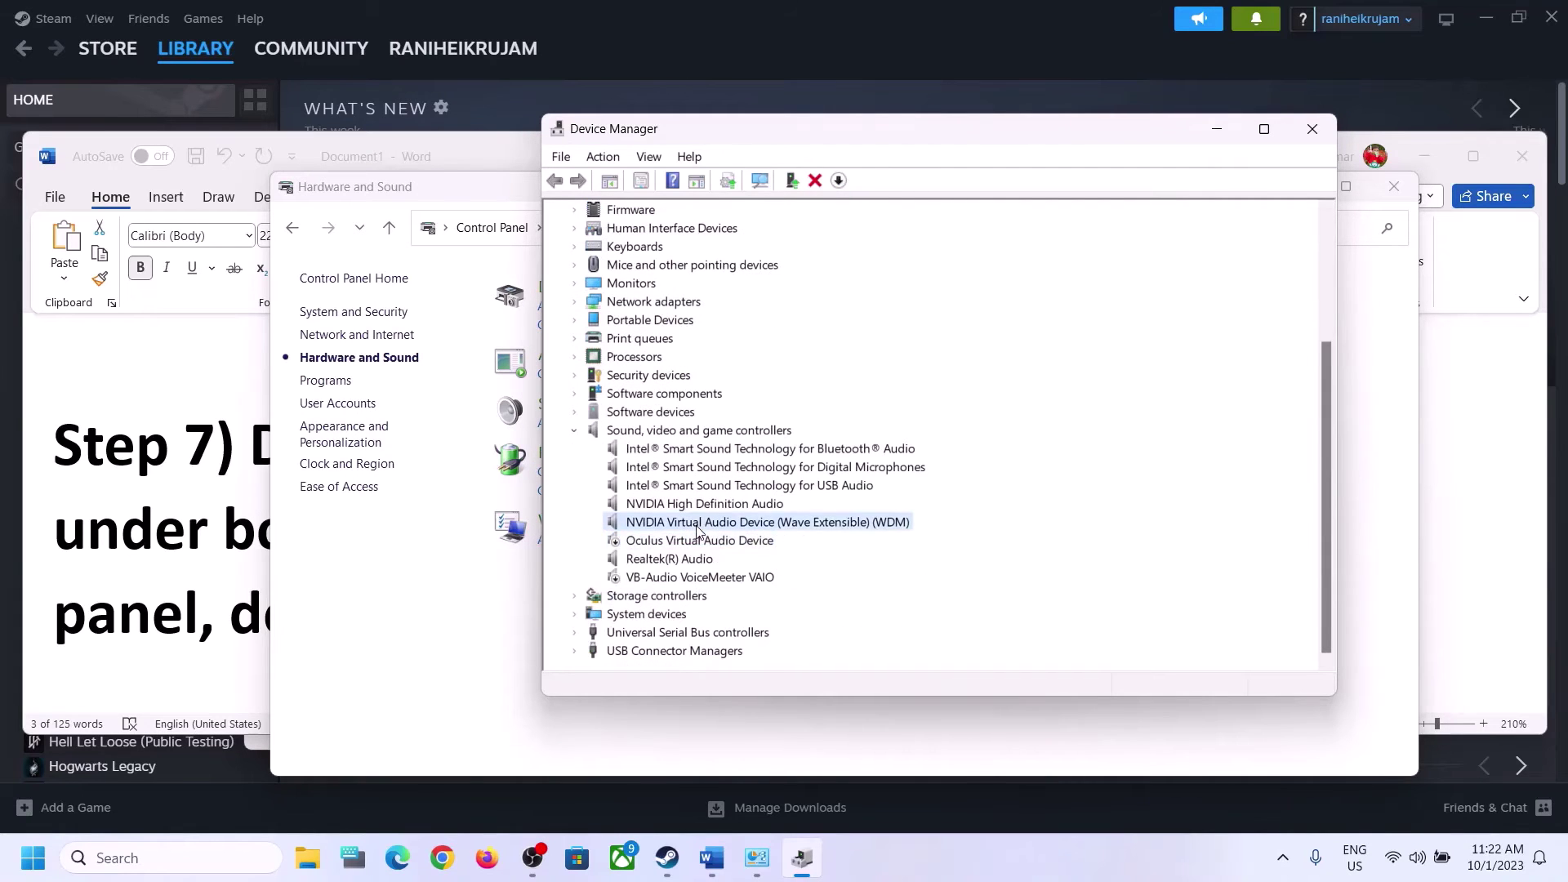
right_click(719, 524)
click(789, 564)
click(837, 457)
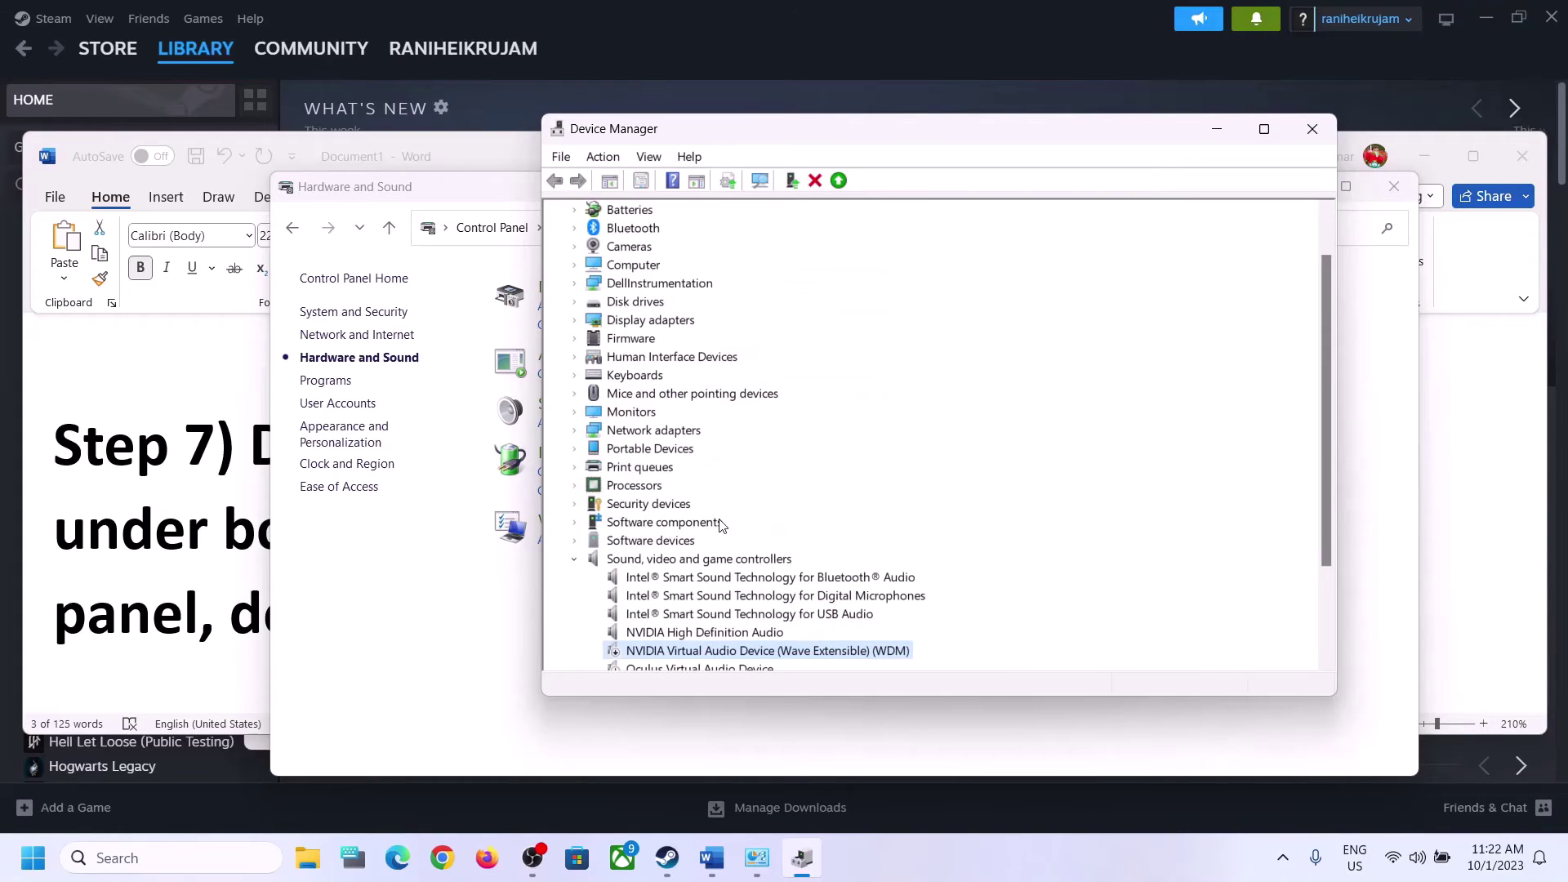
click(677, 633)
right_click(679, 633)
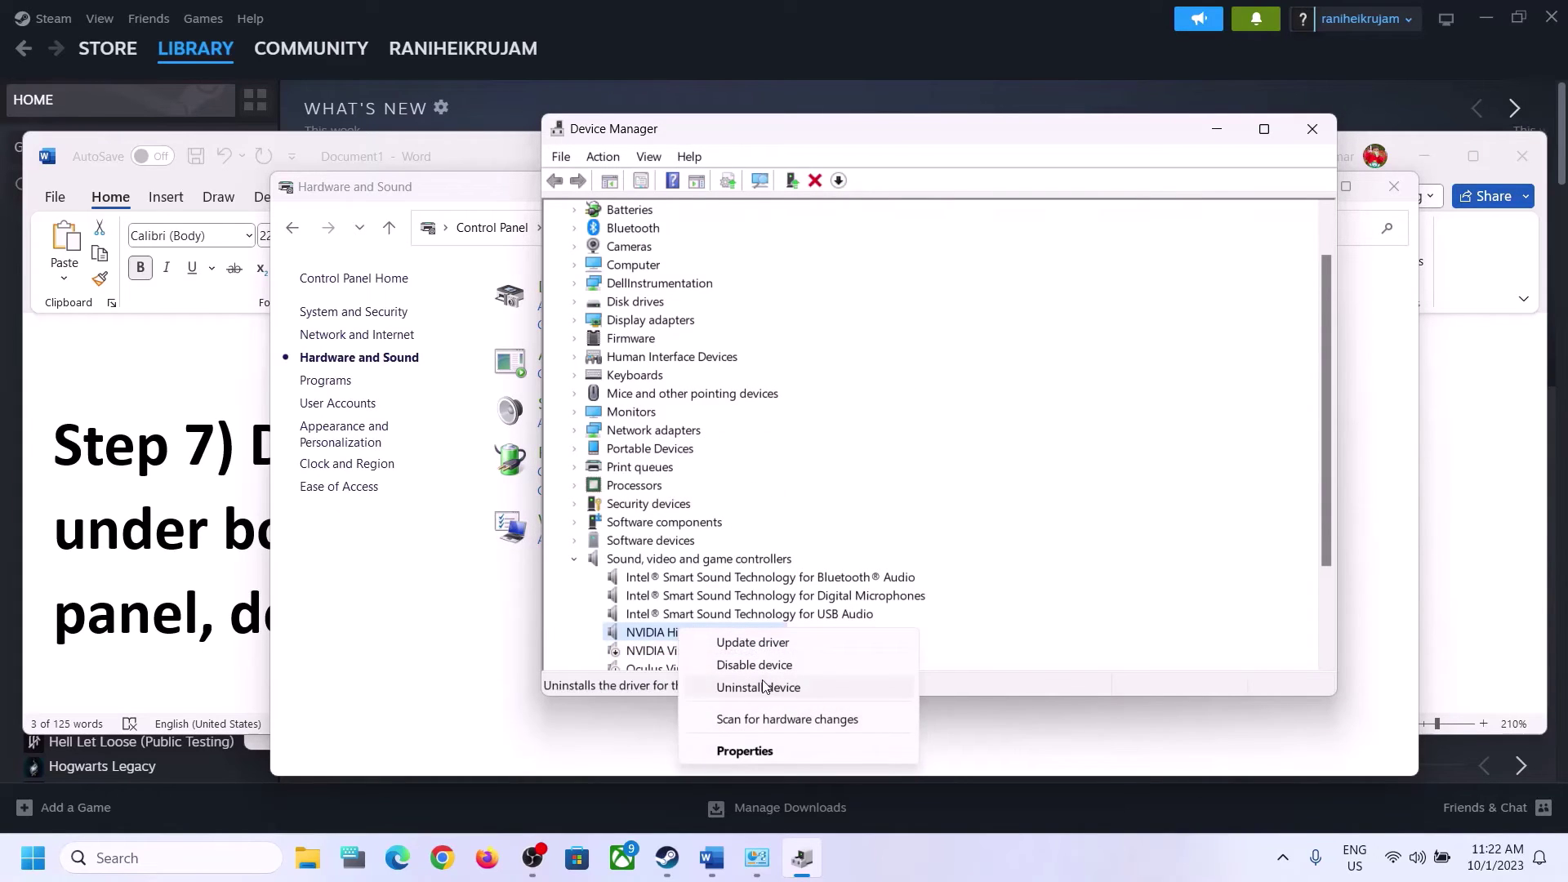
click(762, 667)
click(837, 458)
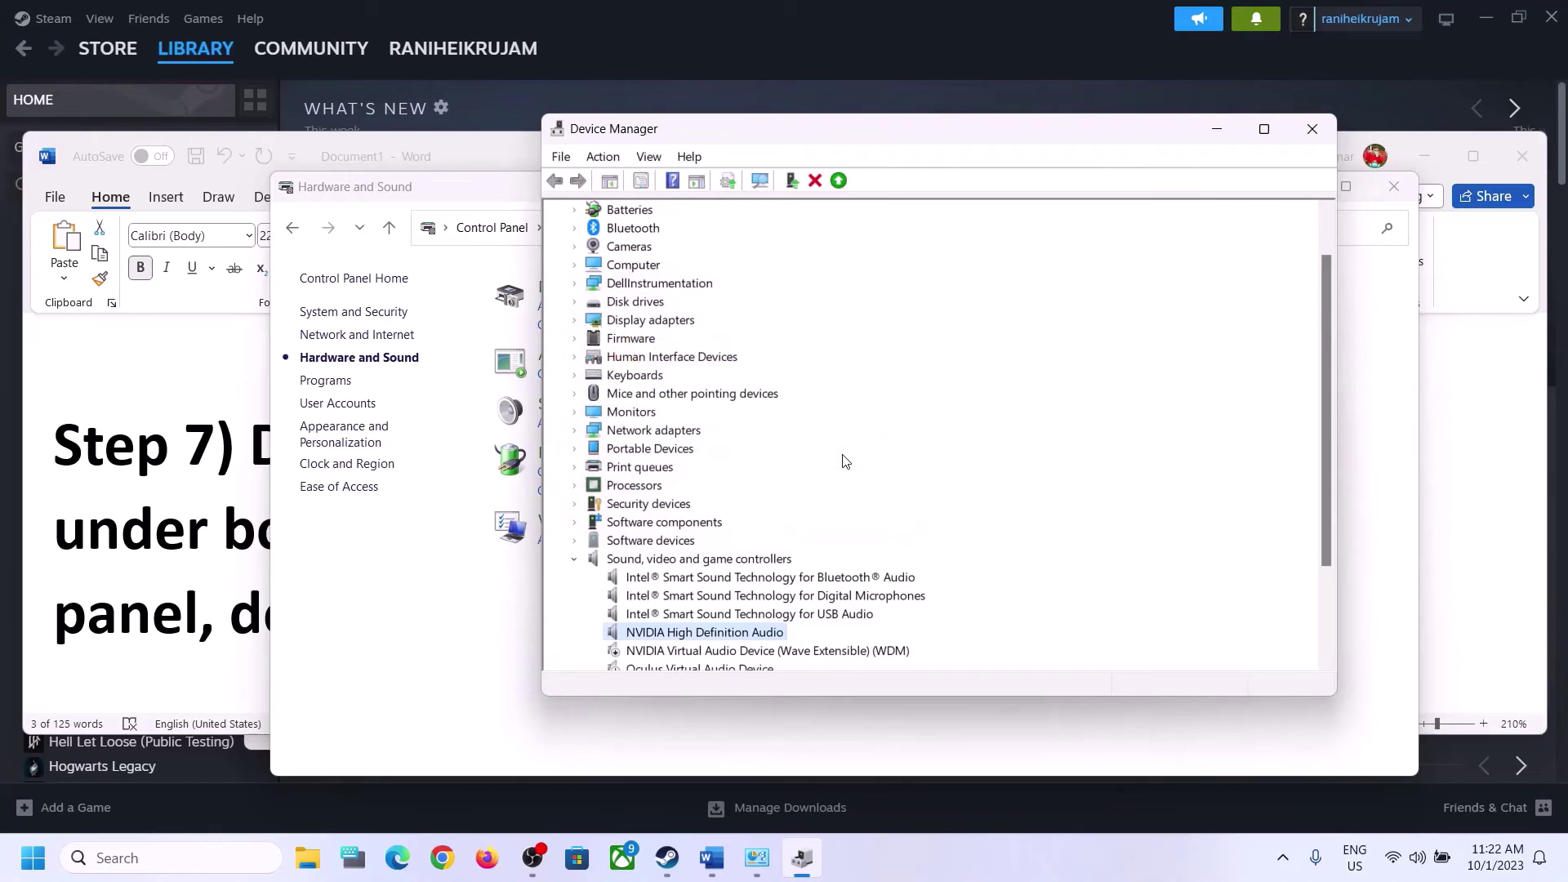
- Close Device Manager with Realtek(R) Audio left enabled and go to Step 8 in the Word document
scroll(841, 491, down, 3)
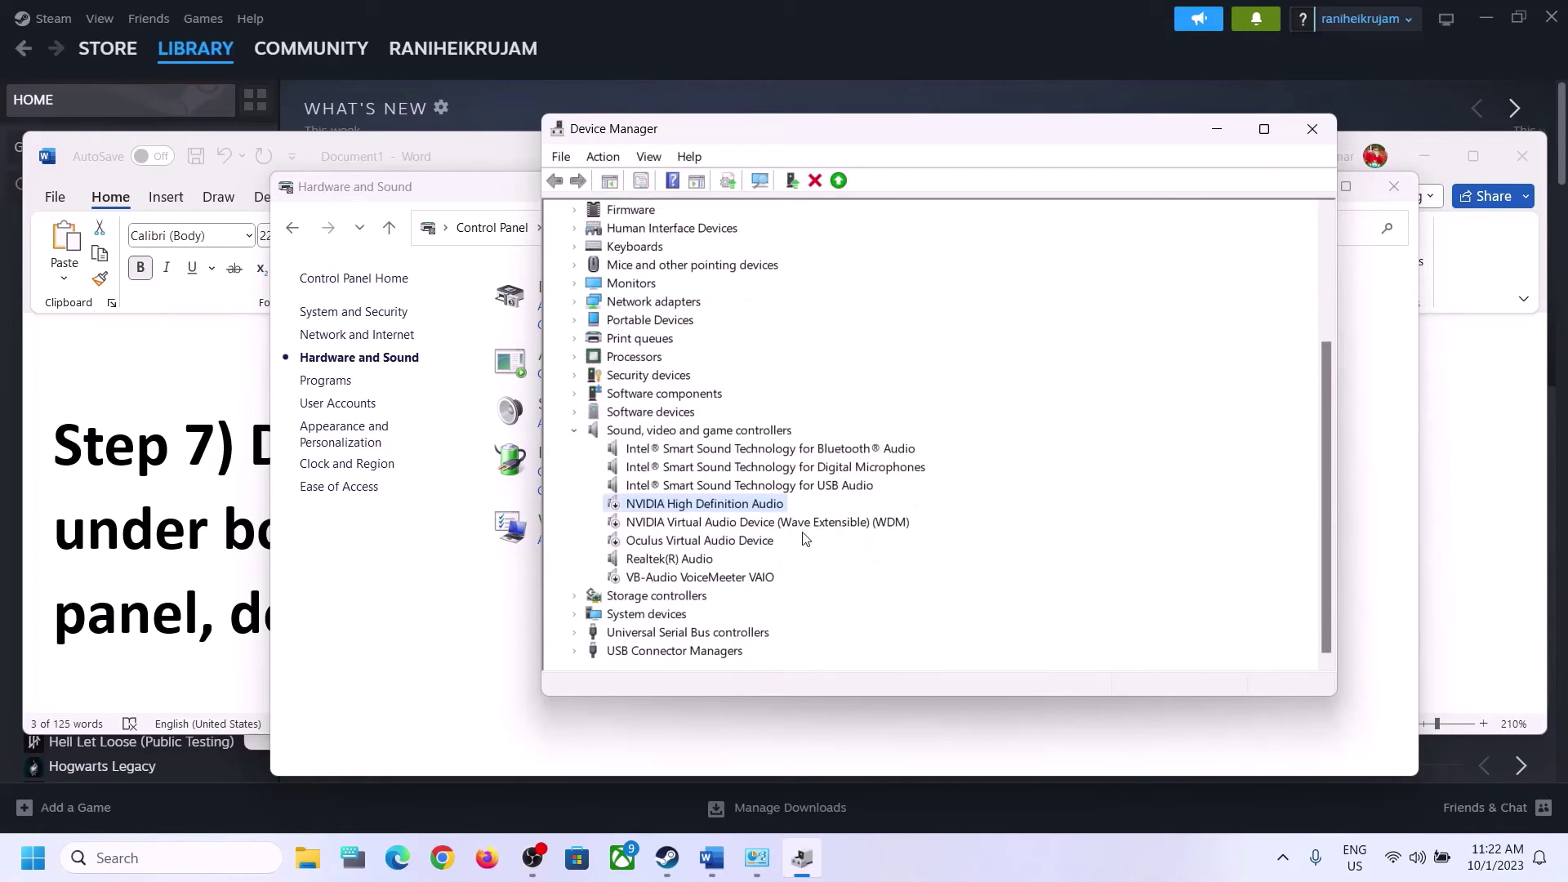
click(654, 562)
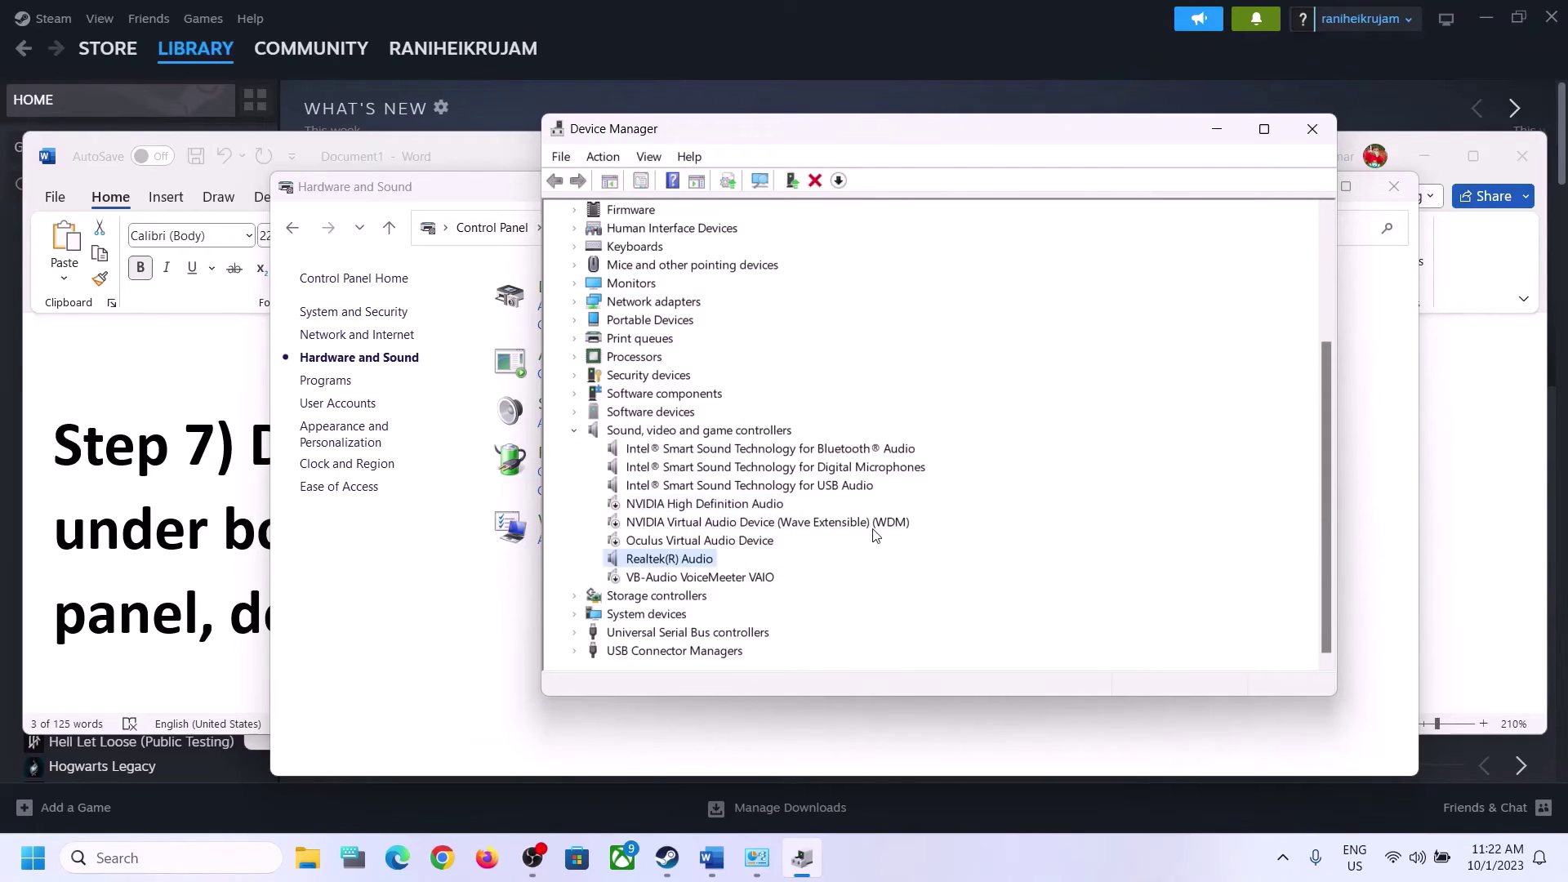
click(1311, 128)
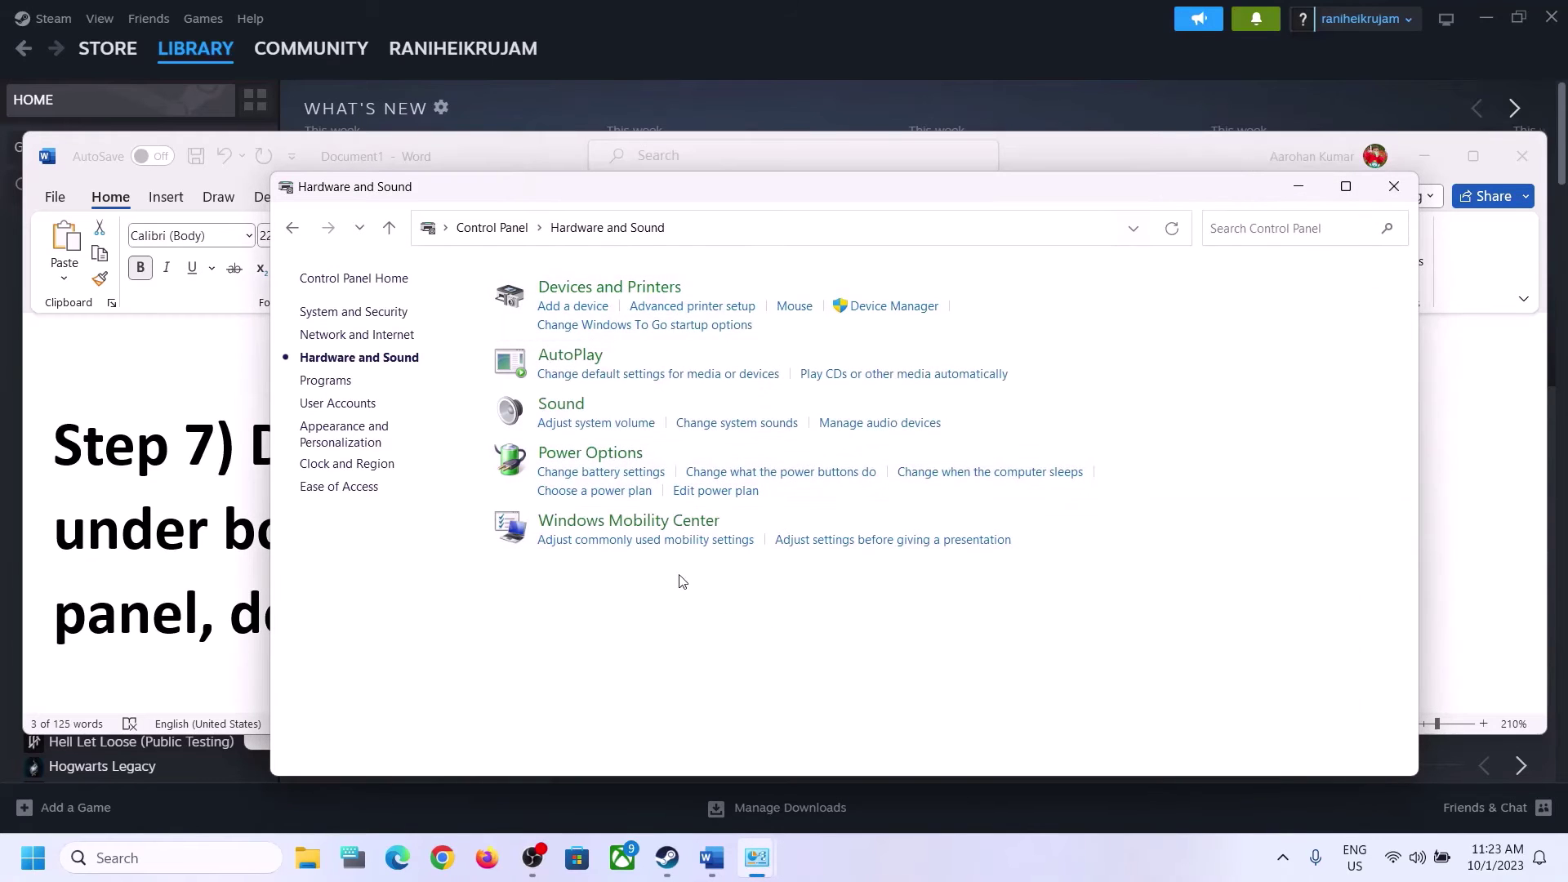
click(133, 551)
scroll(610, 580, down, 3)
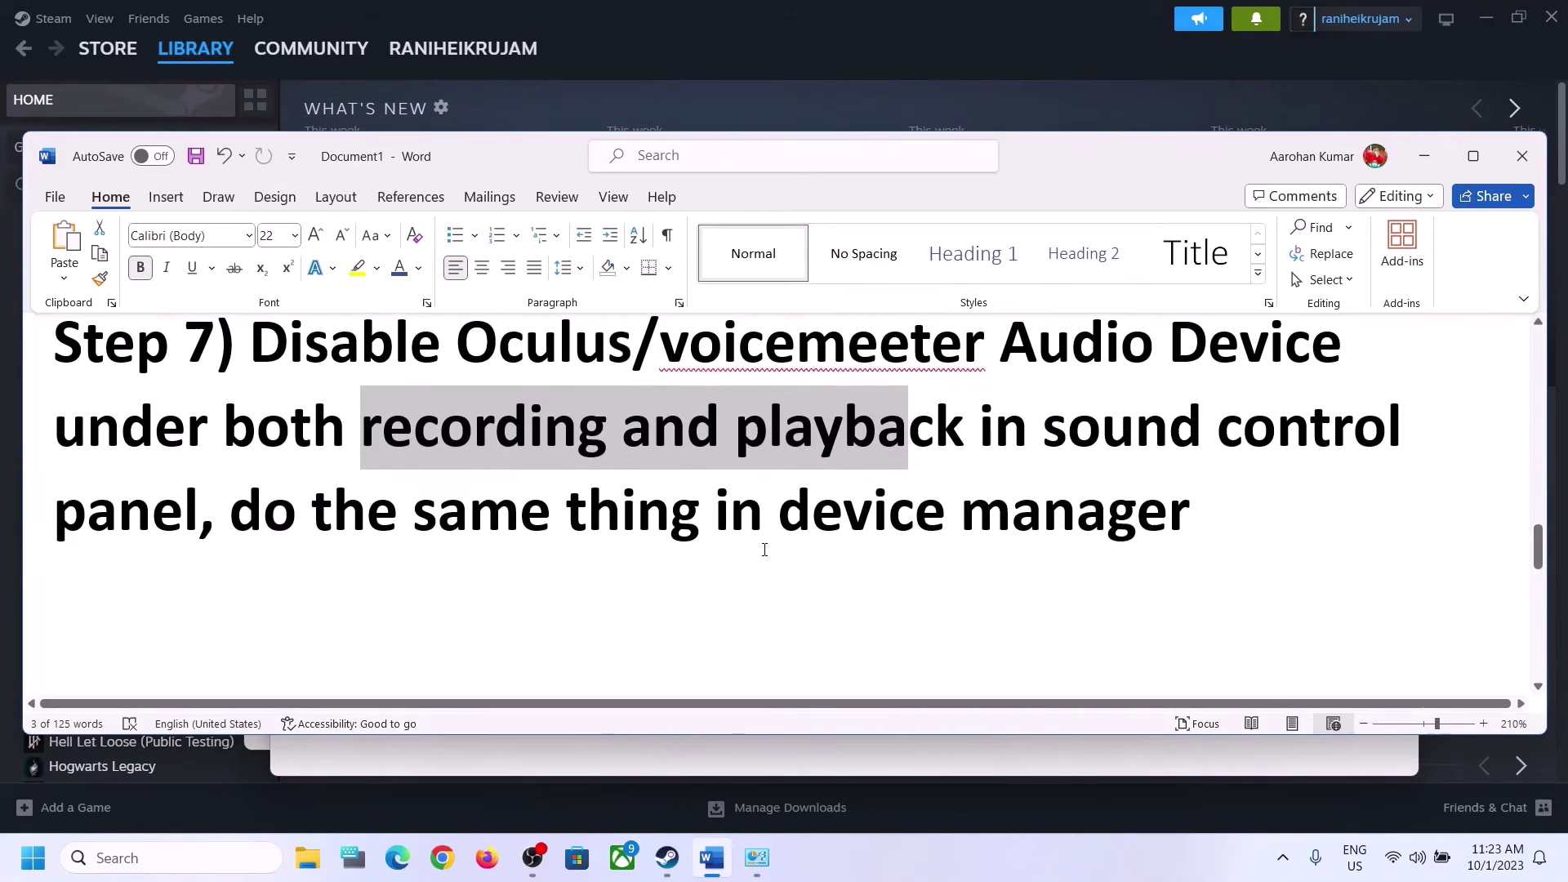
scroll(609, 581, down, 1)
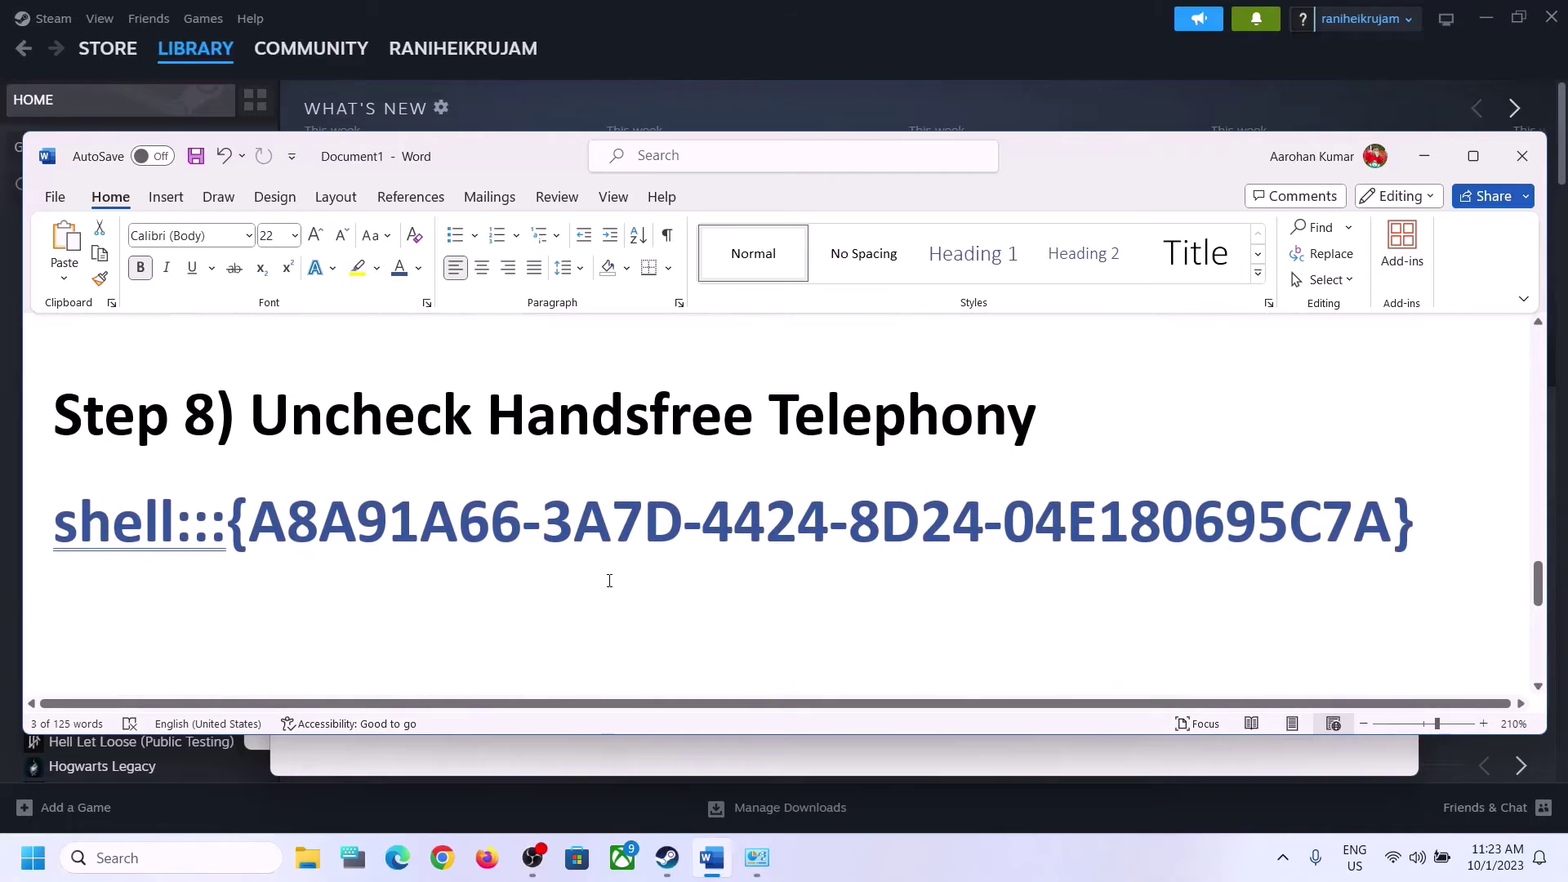
- Copy the shell:::{A8A91A66-3A7D-4424-8D24-04E180695C7A} command from Step 8, Uncheck Handsfree Telephony
drag(284, 413, 1034, 421)
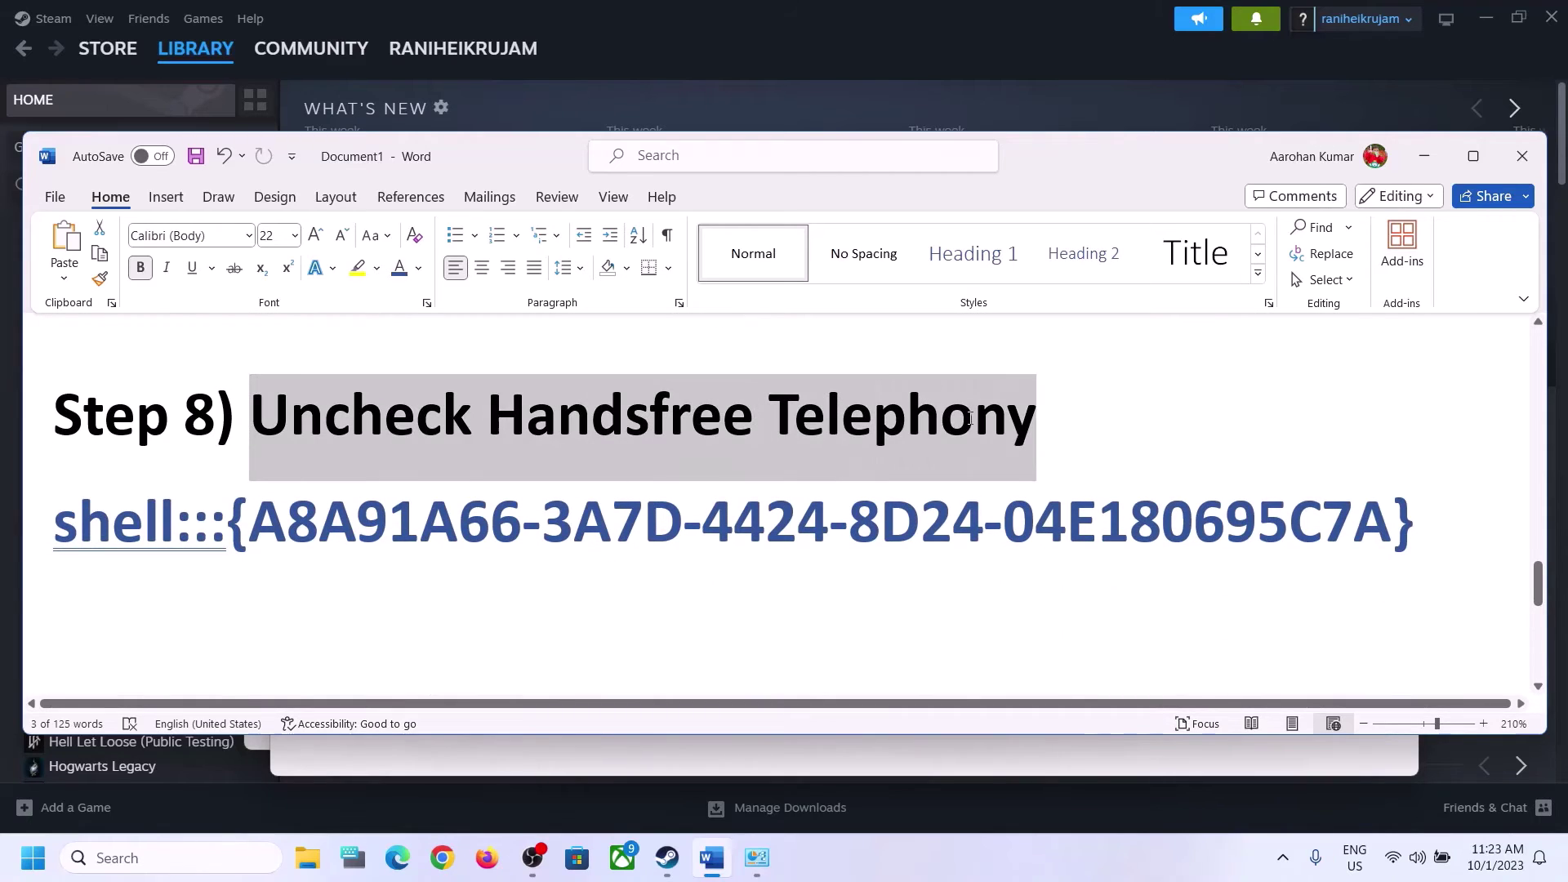
drag(1452, 512, 54, 527)
right_click(150, 529)
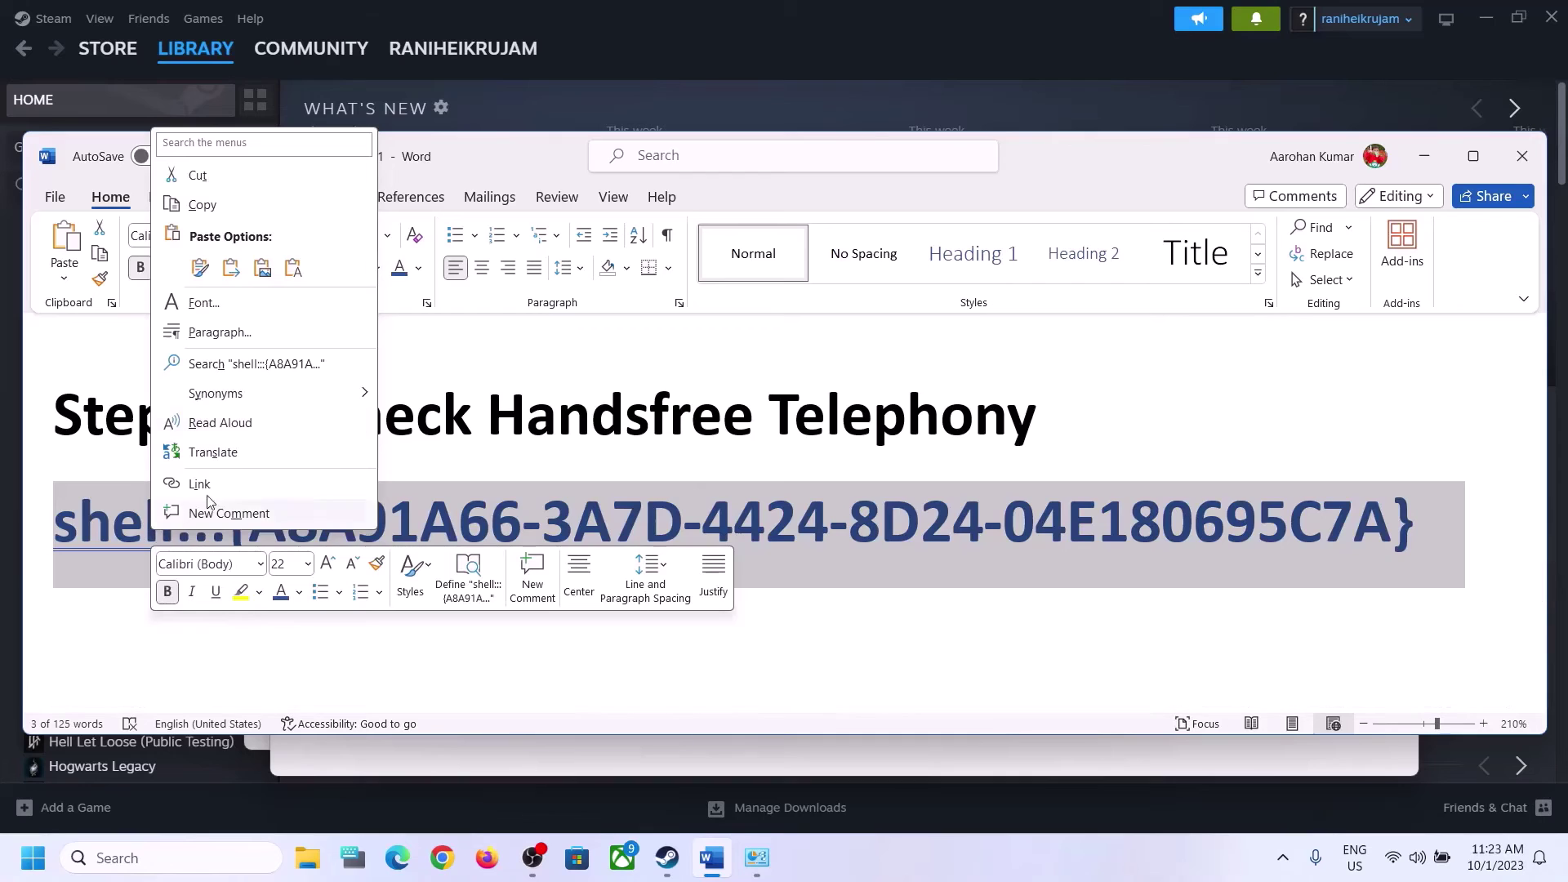
click(204, 205)
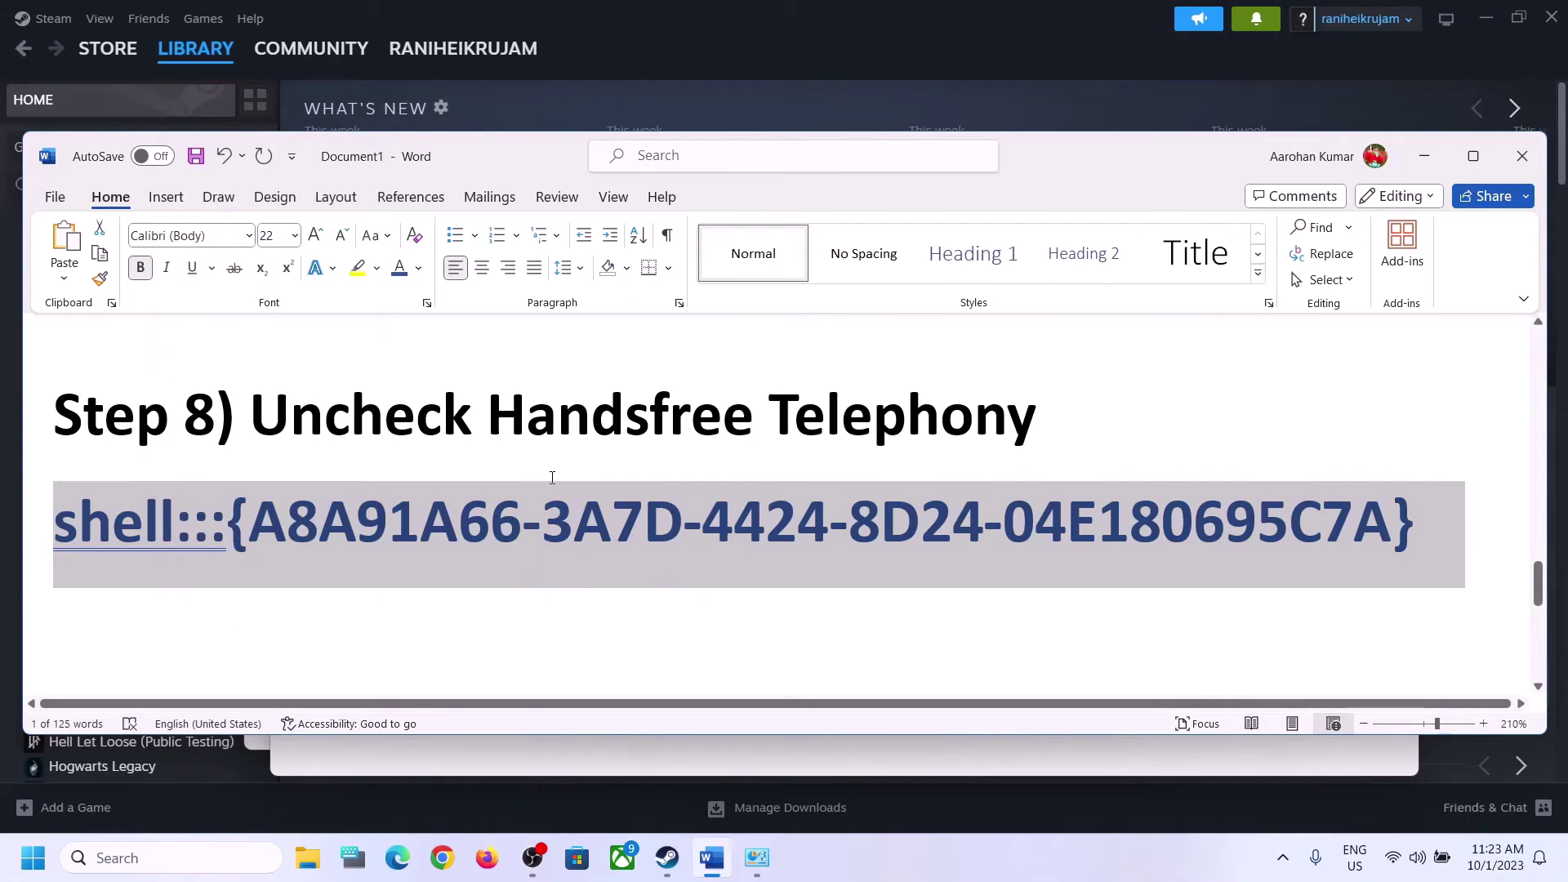
- Open Devices and Printers by executing the copied shell:::{A8A91A66-3A7D-4424-8D24-04E180695C7A} command in the Run dialog
click(219, 859)
text(run)
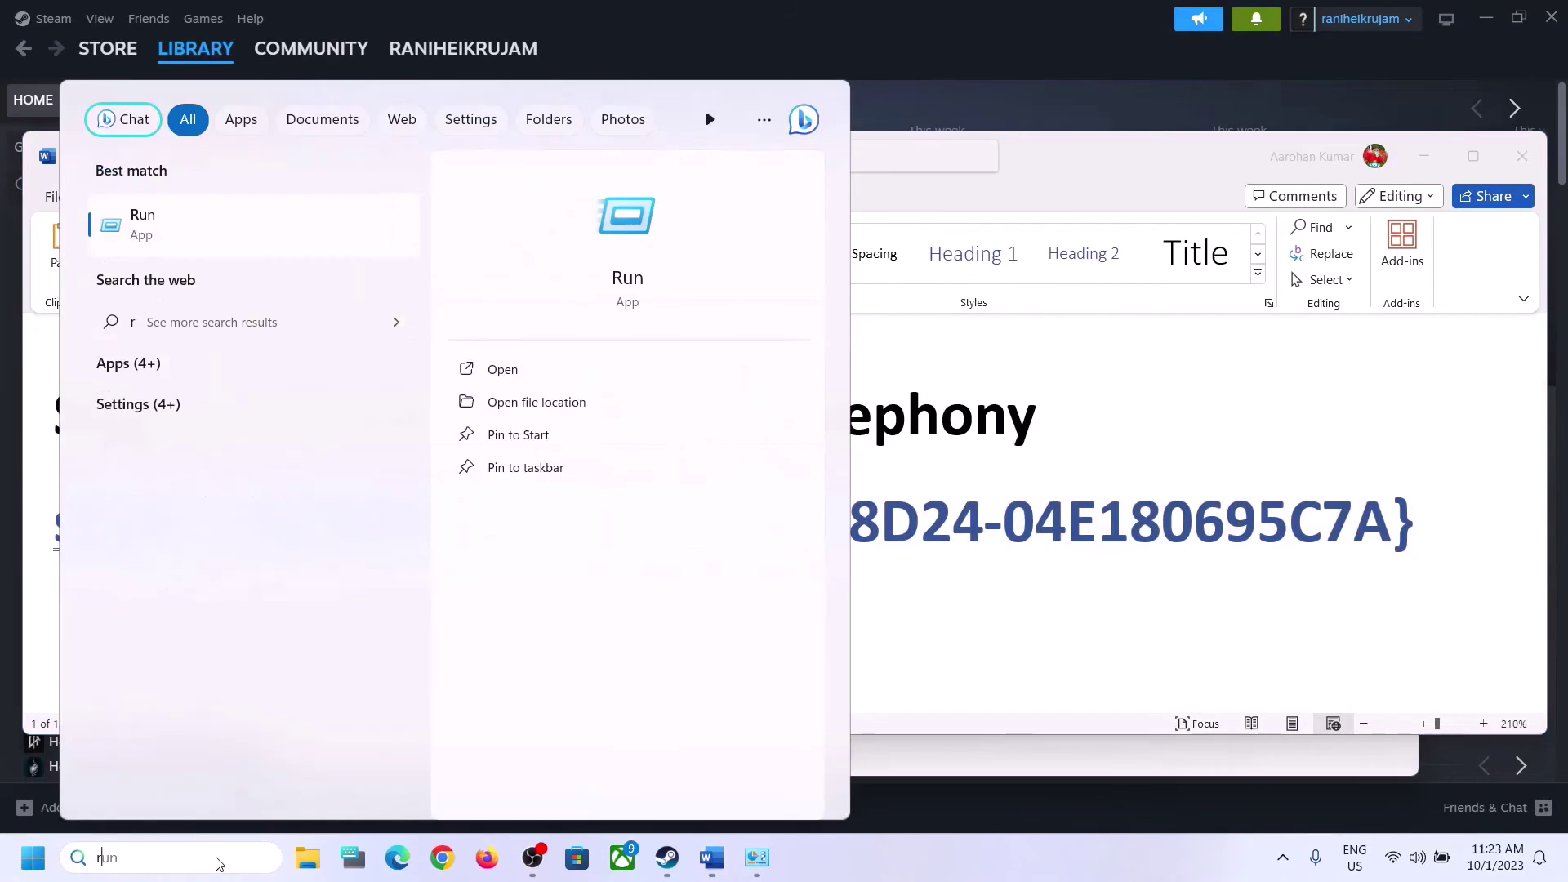
click(161, 235)
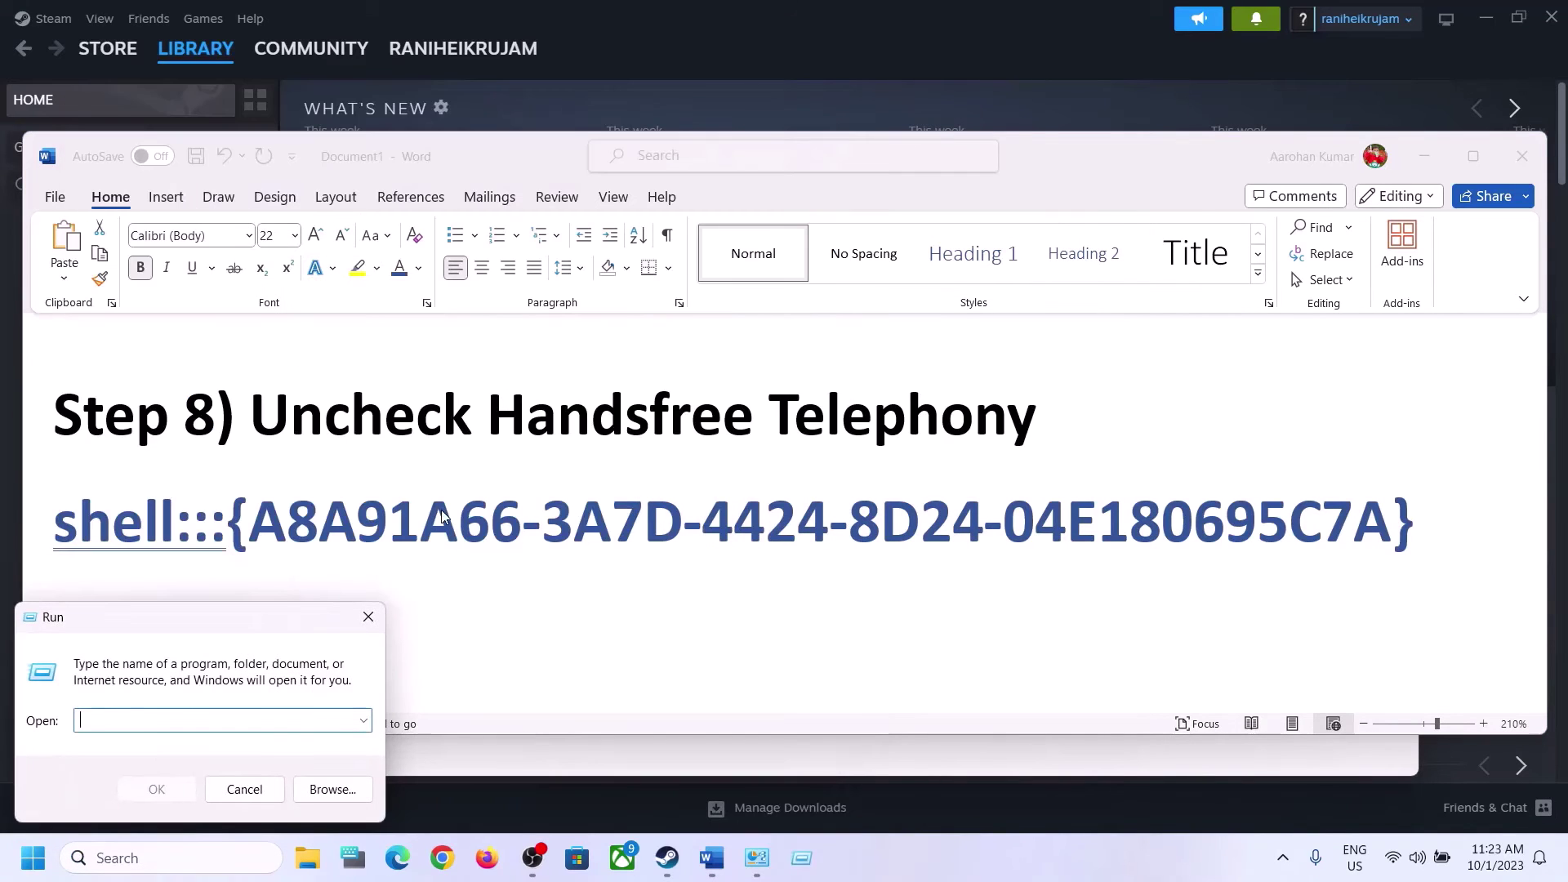
key(ctrl+v)
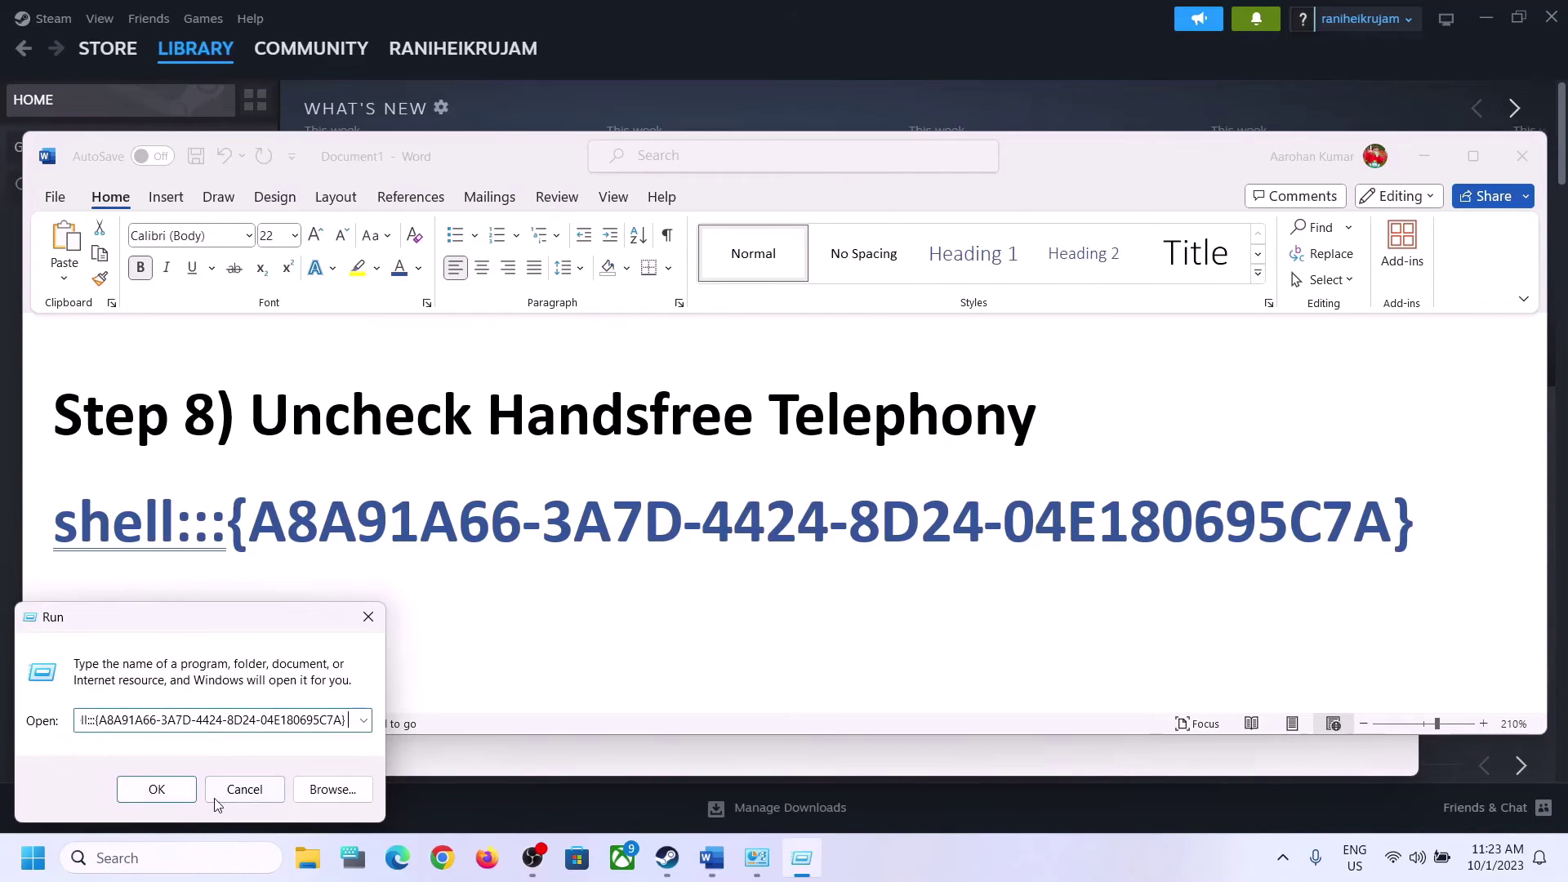
click(164, 790)
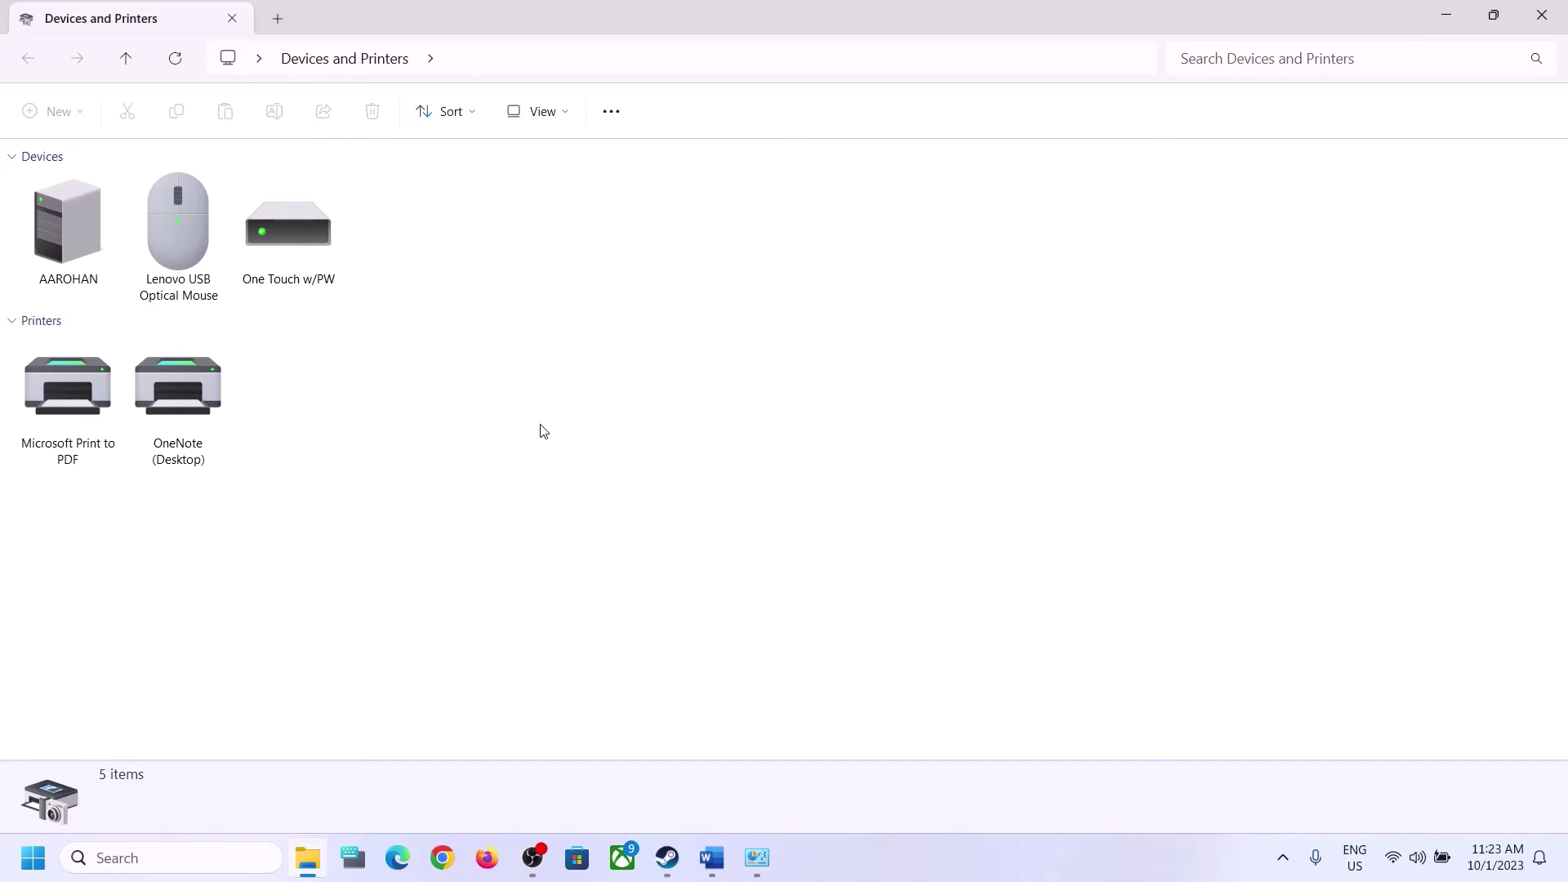
- Open the iBall SoundStar headset's properties and display its Bluetooth services
click(1012, 869)
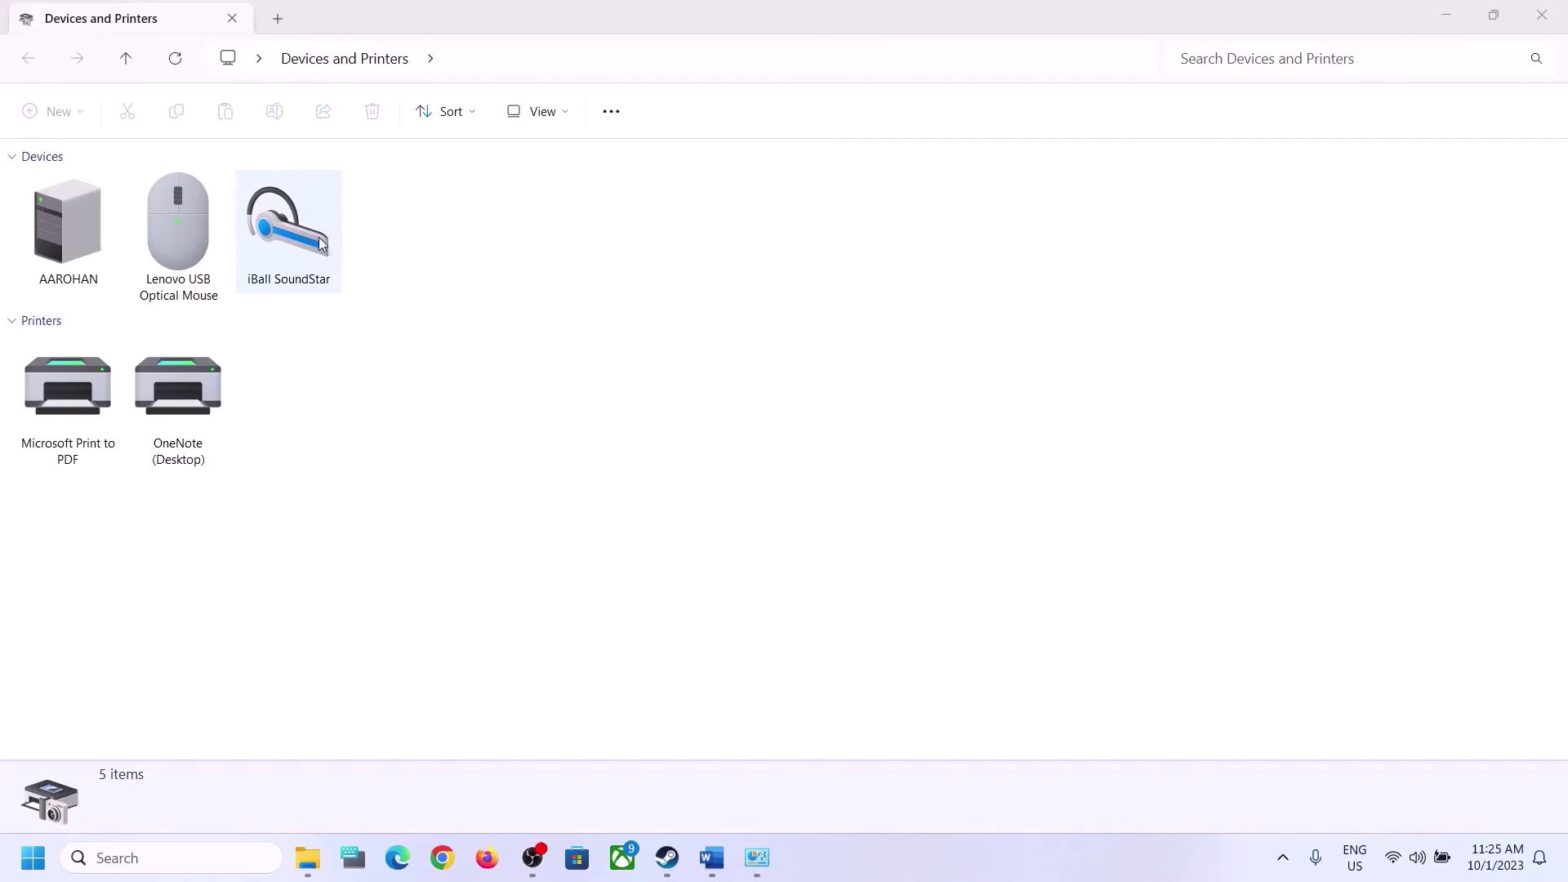
right_click(294, 241)
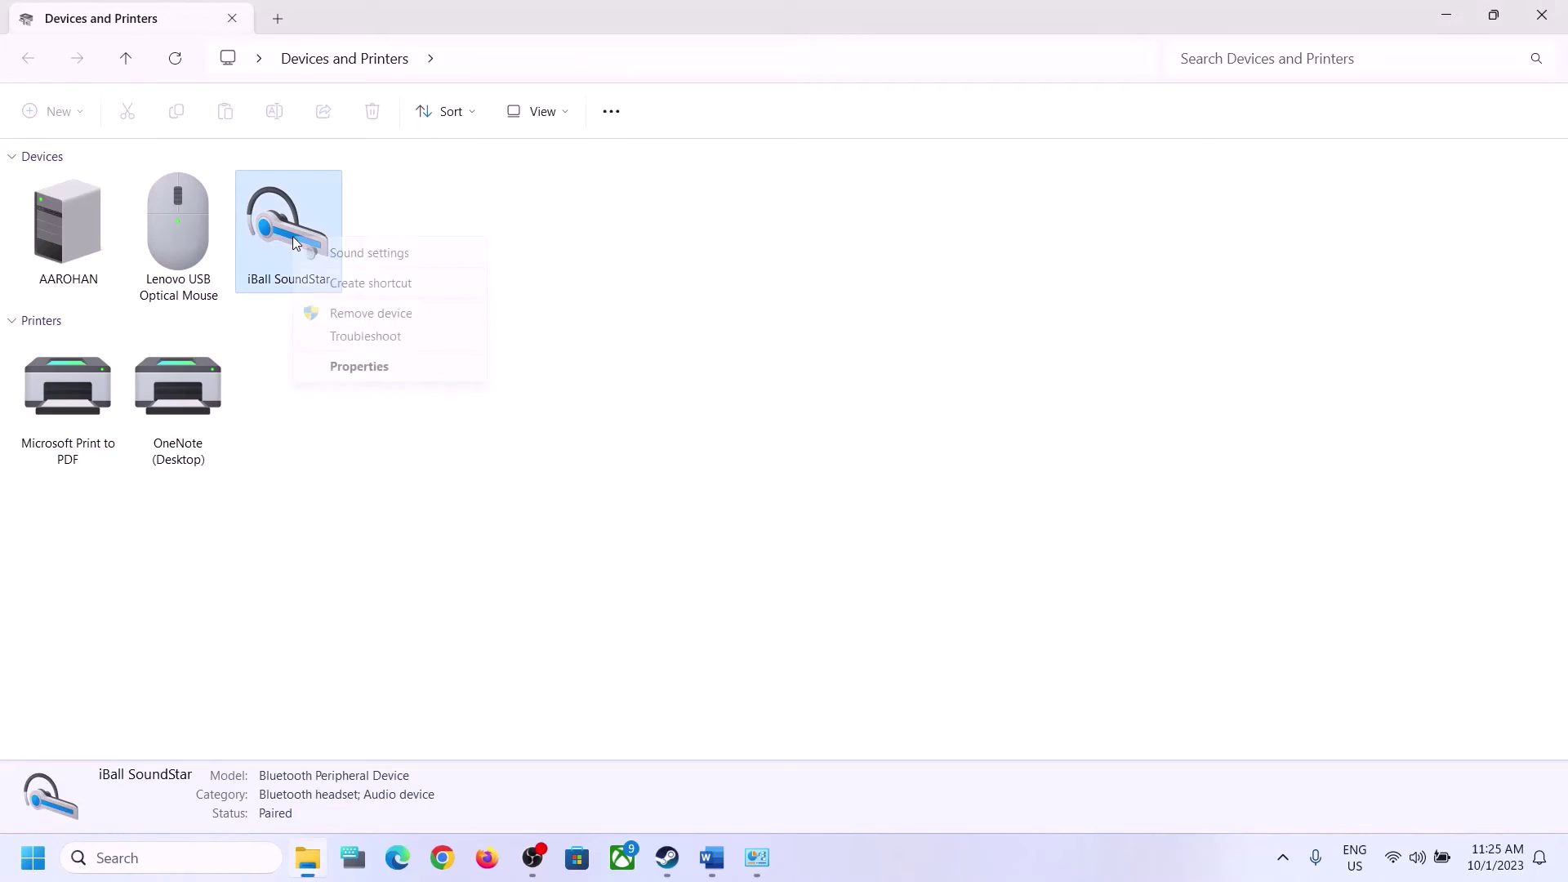
click(372, 366)
drag(574, 263, 825, 255)
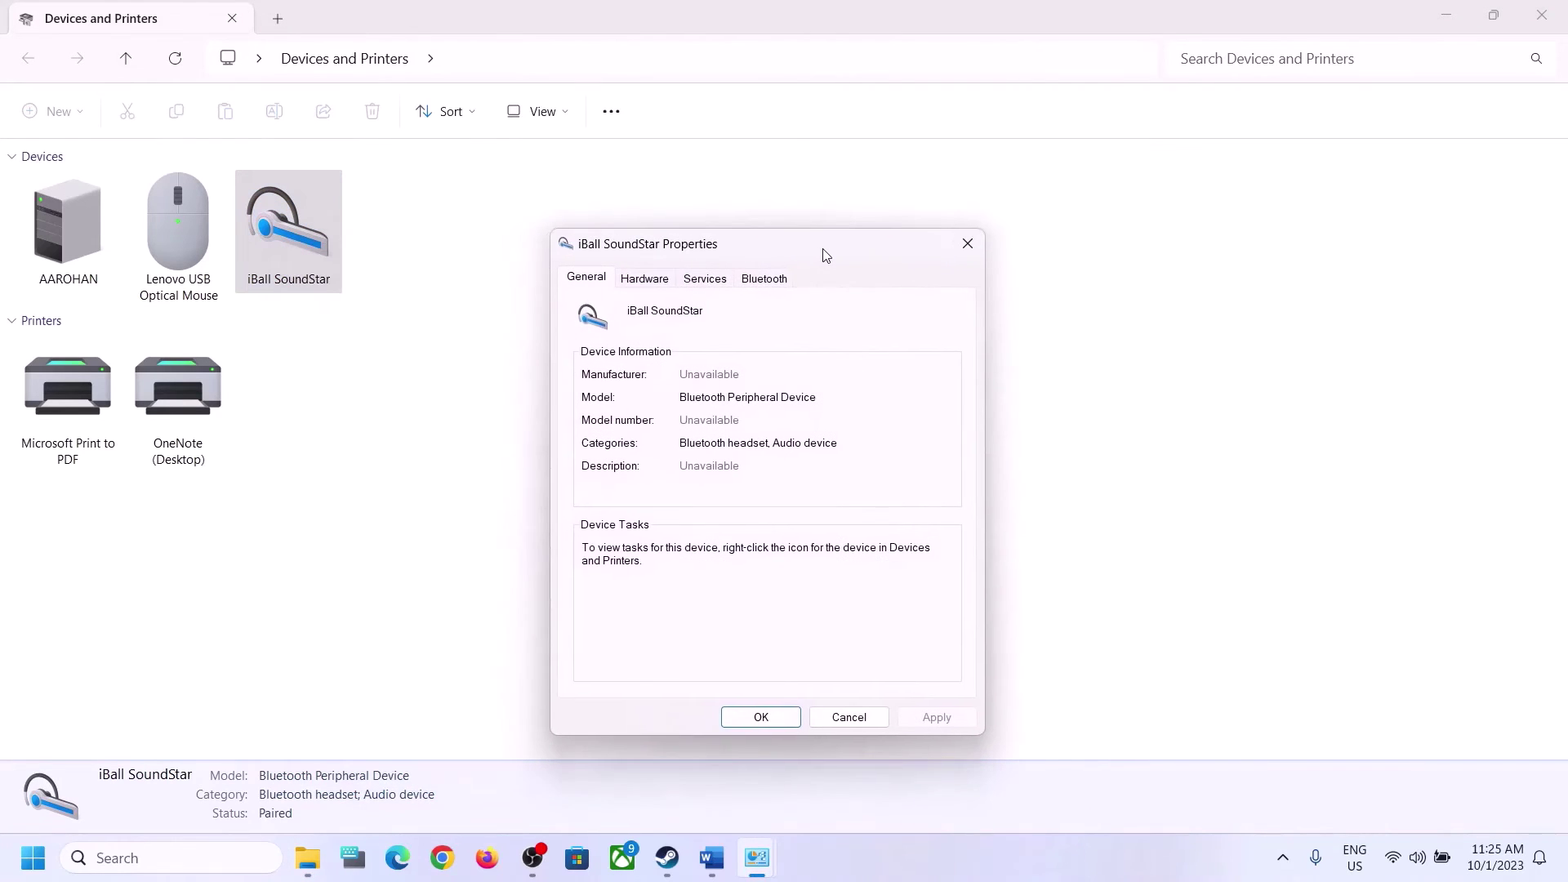
click(709, 279)
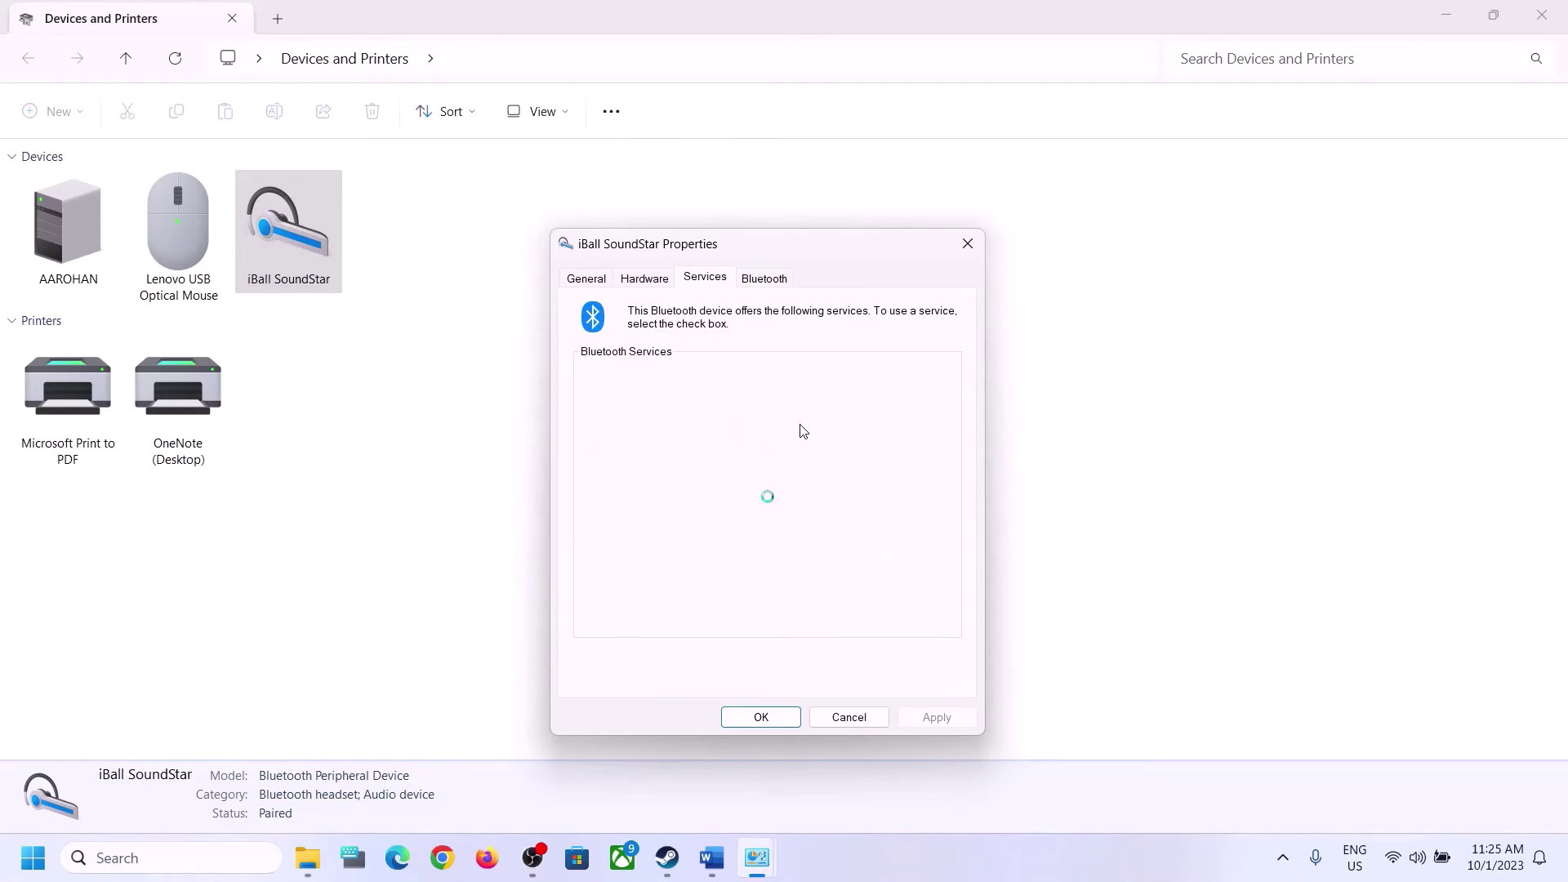
click(722, 858)
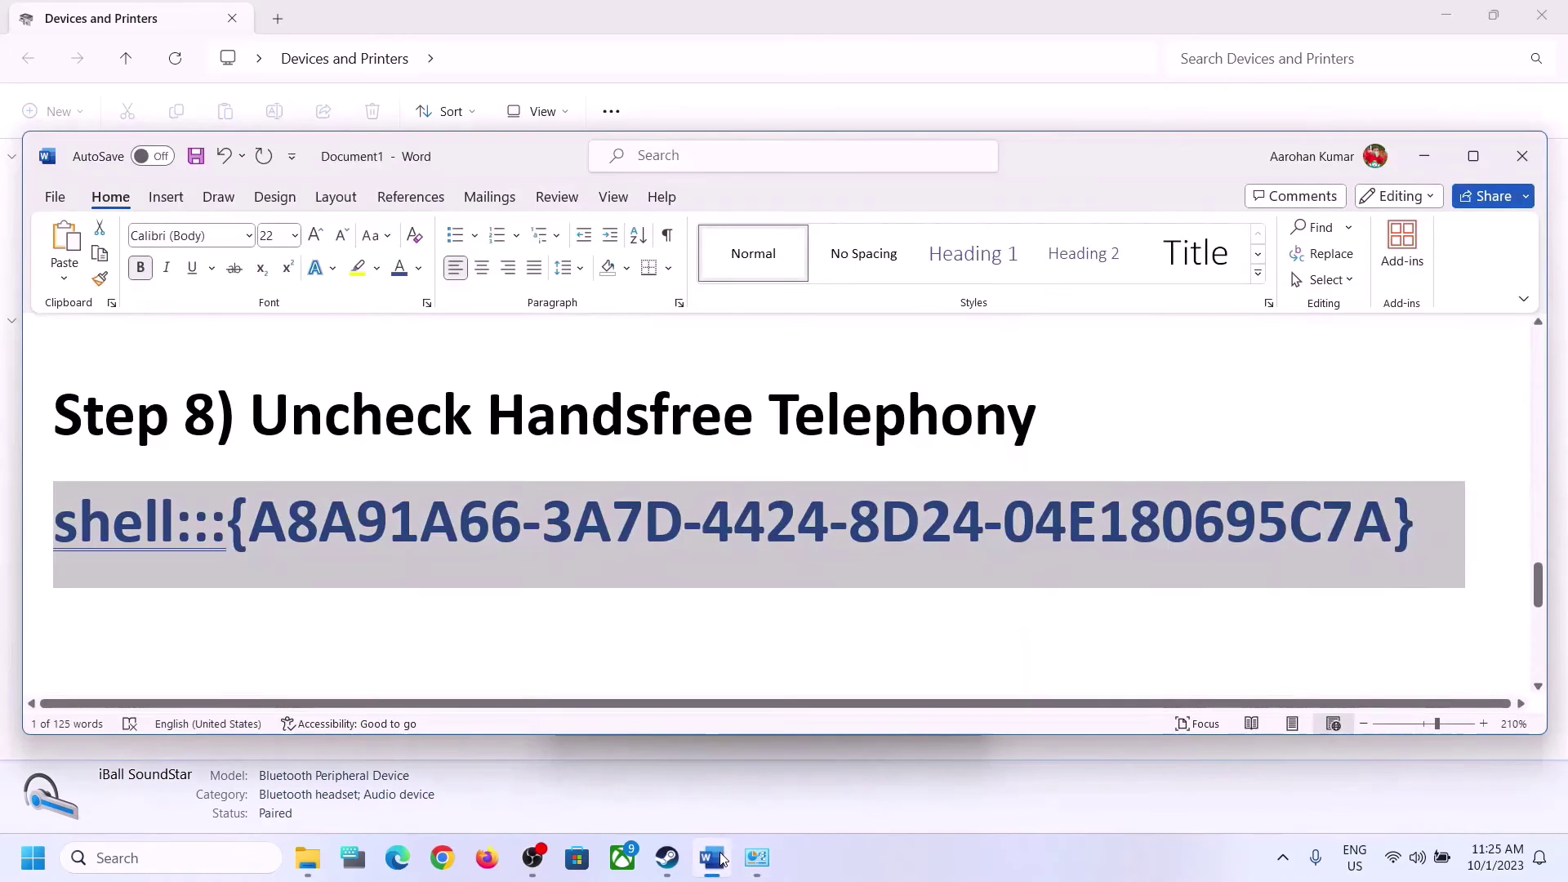
click(722, 859)
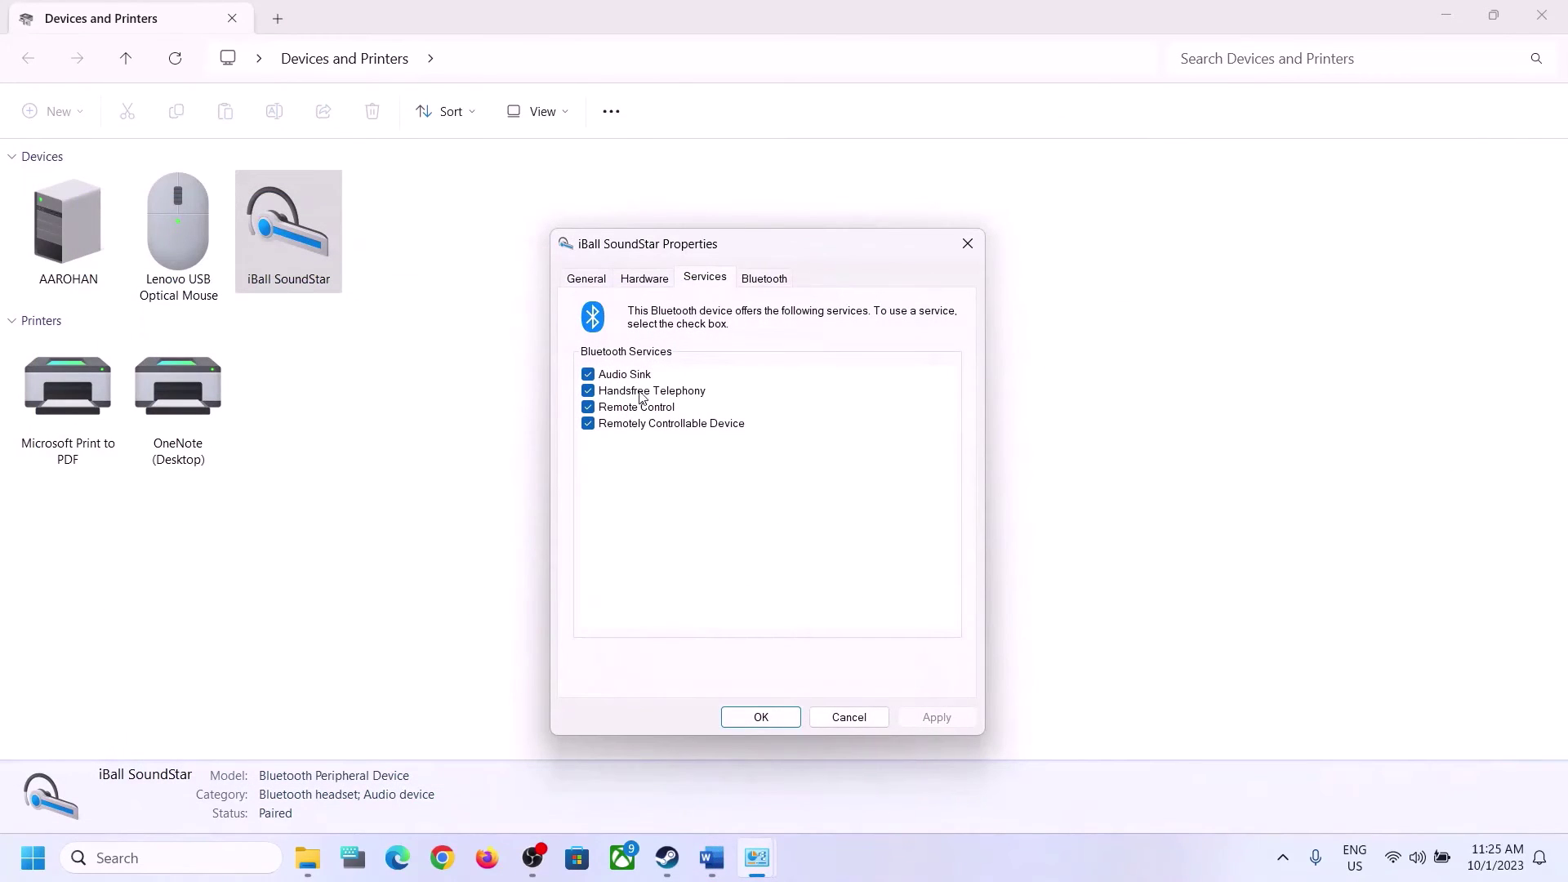
- Turn off the Handsfree Telephony service for the iBall SoundStar, apply the change and close its properties
click(588, 391)
click(946, 717)
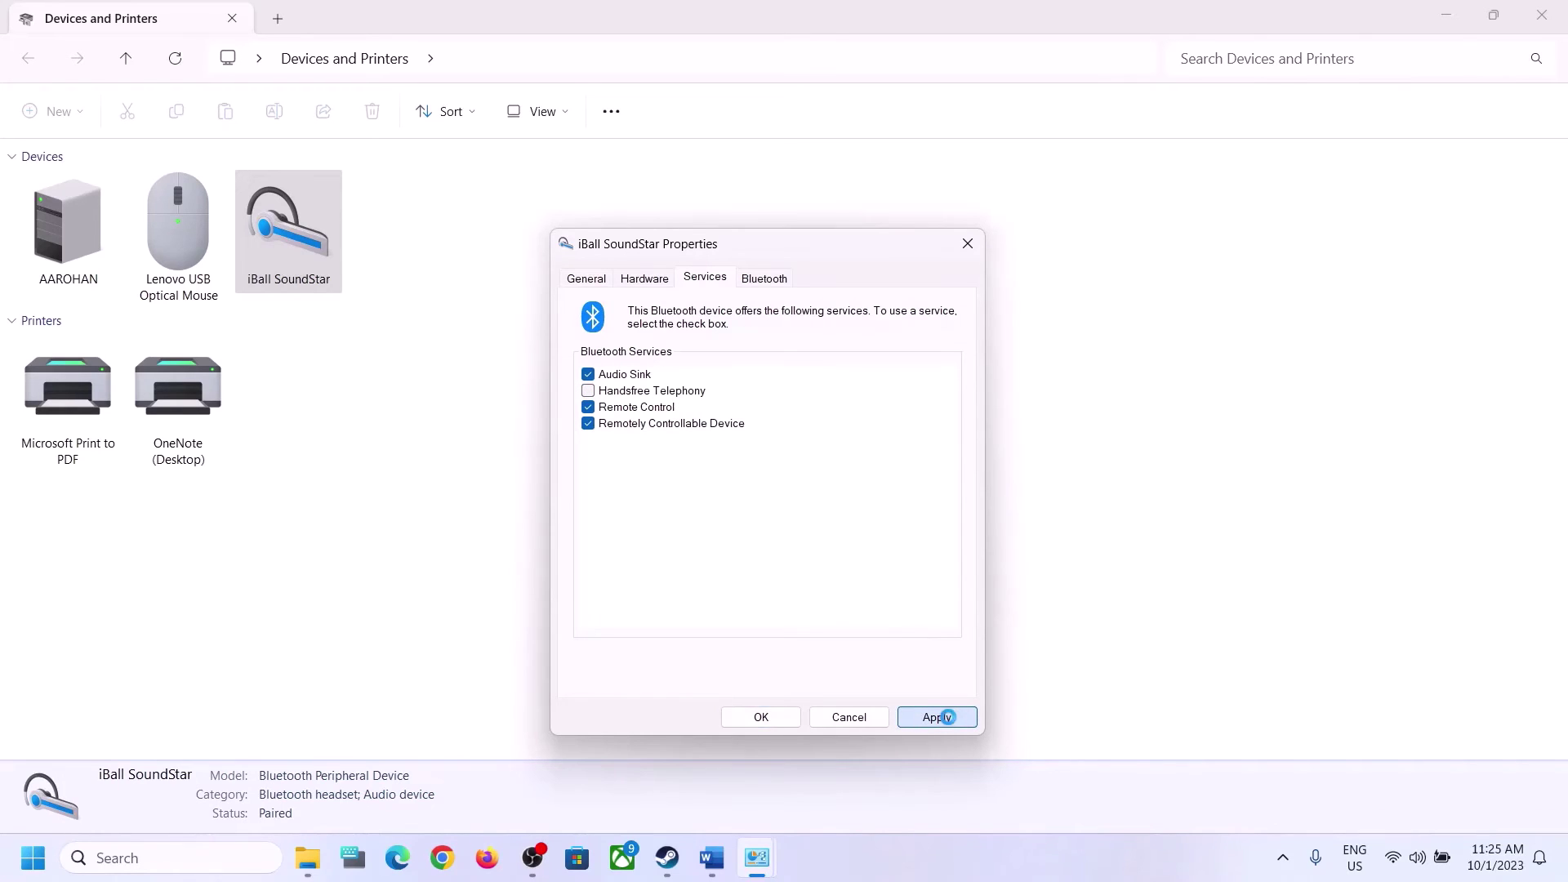
click(772, 719)
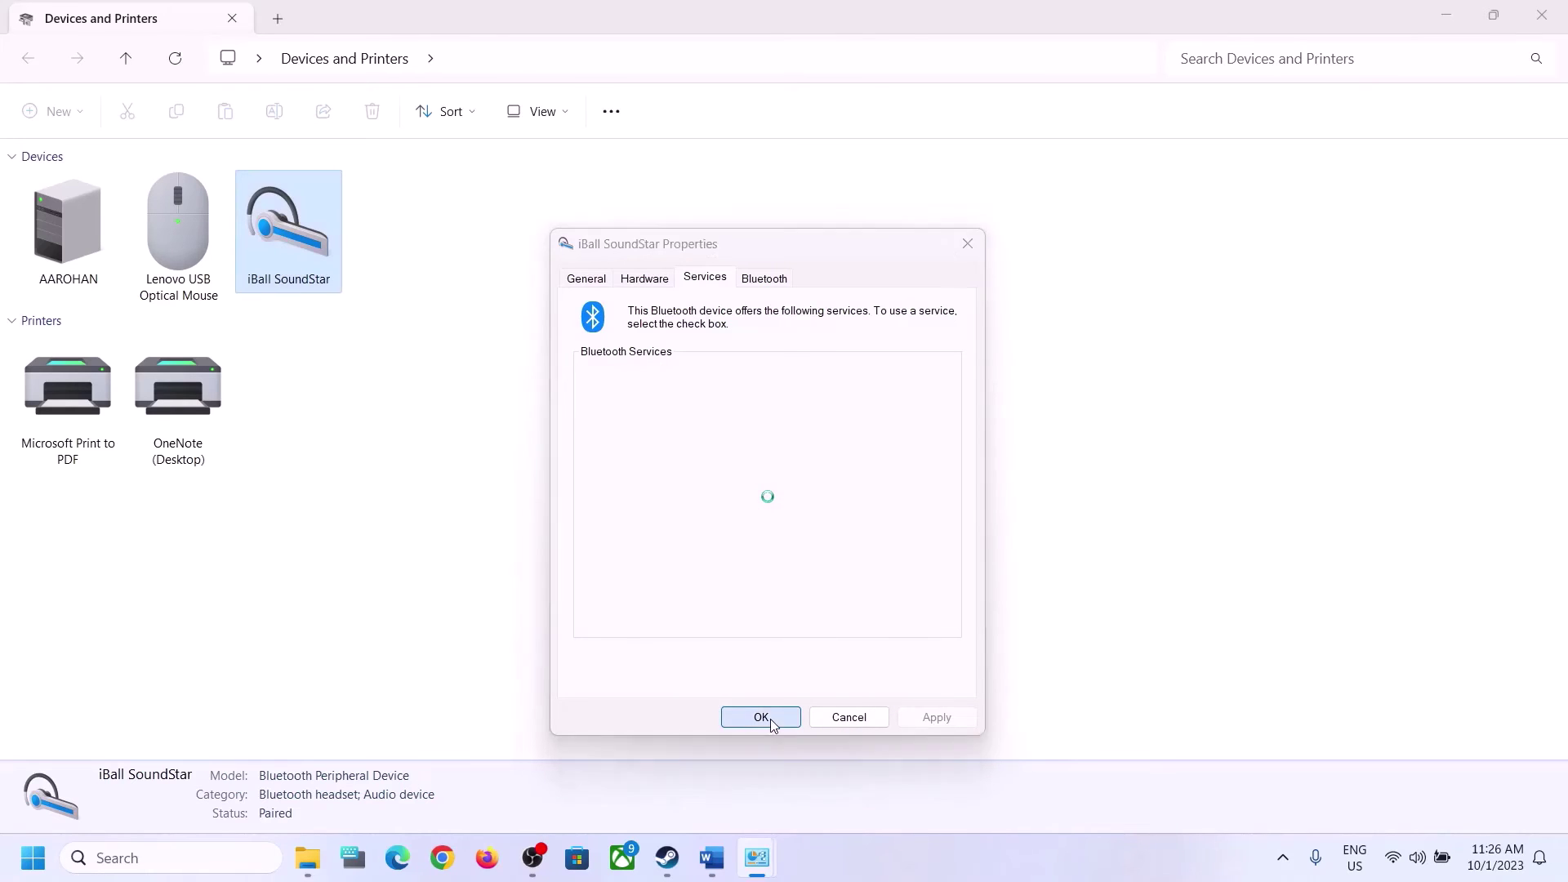
- Switch to the Word document and read Step 9 on disconnecting external microphones and disabling the internal one
click(715, 867)
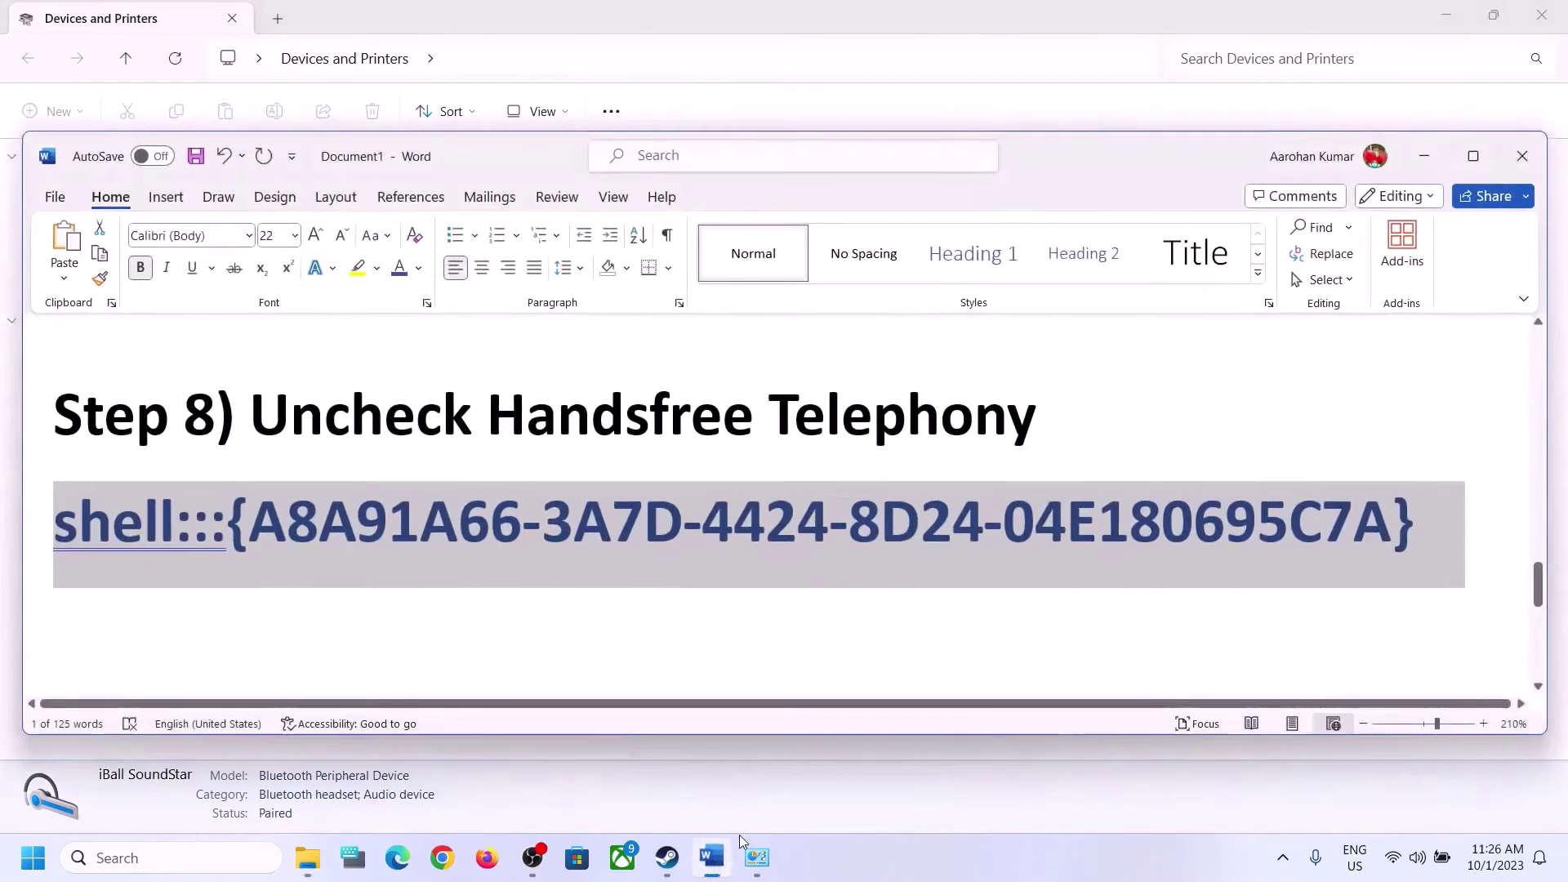
scroll(469, 534, down, 4)
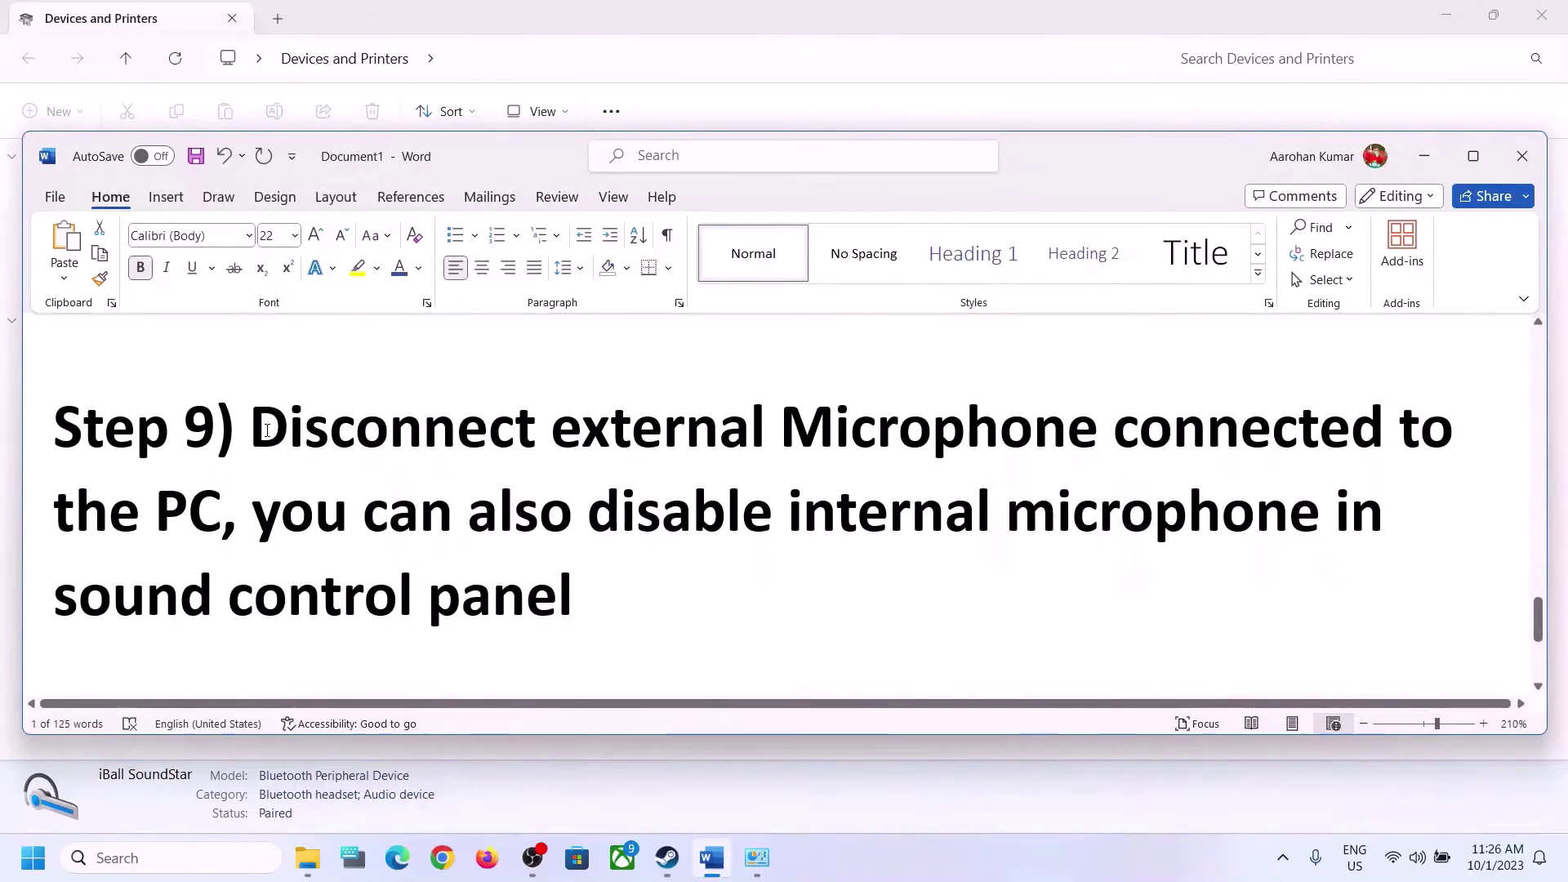
drag(250, 428, 203, 517)
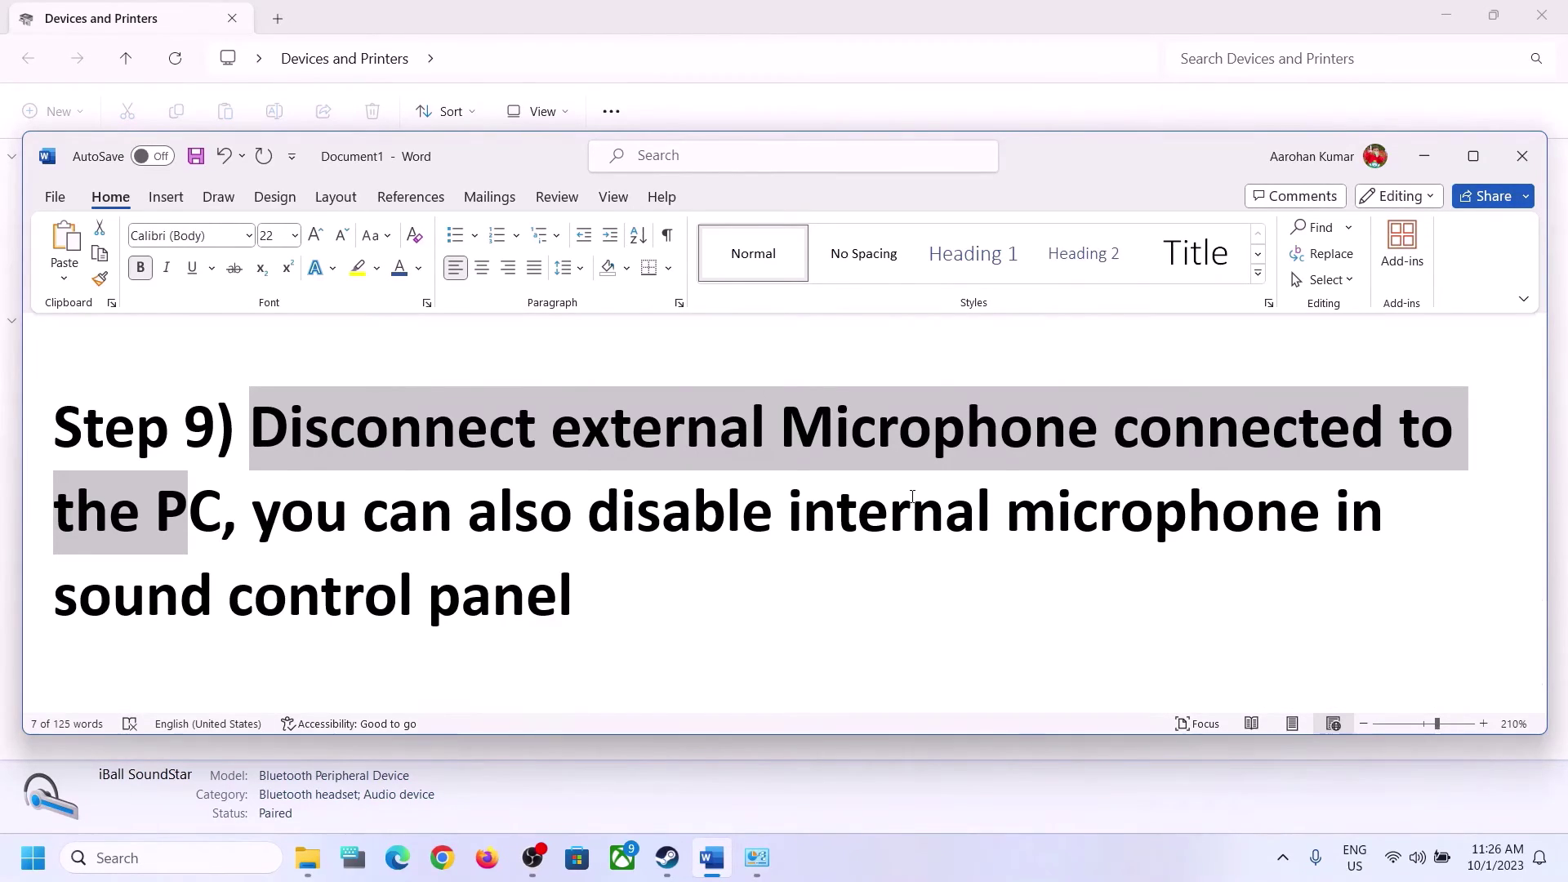
drag(589, 512, 1332, 523)
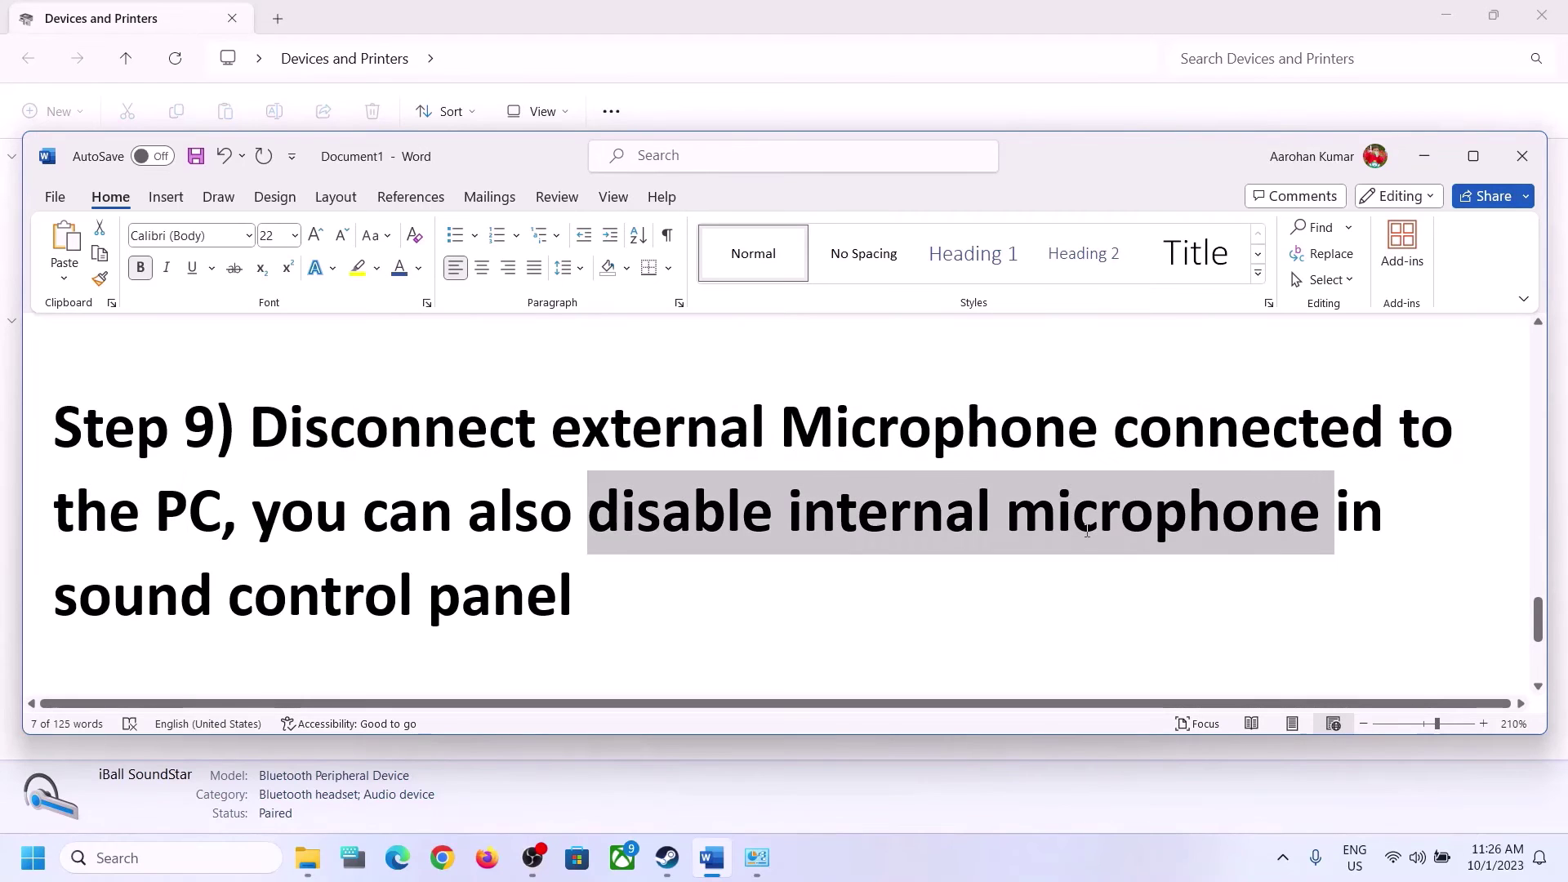
- Open the Sound settings from the Hardware and Sound category of Control Panel, as Step 9 describes
drag(54, 595, 433, 577)
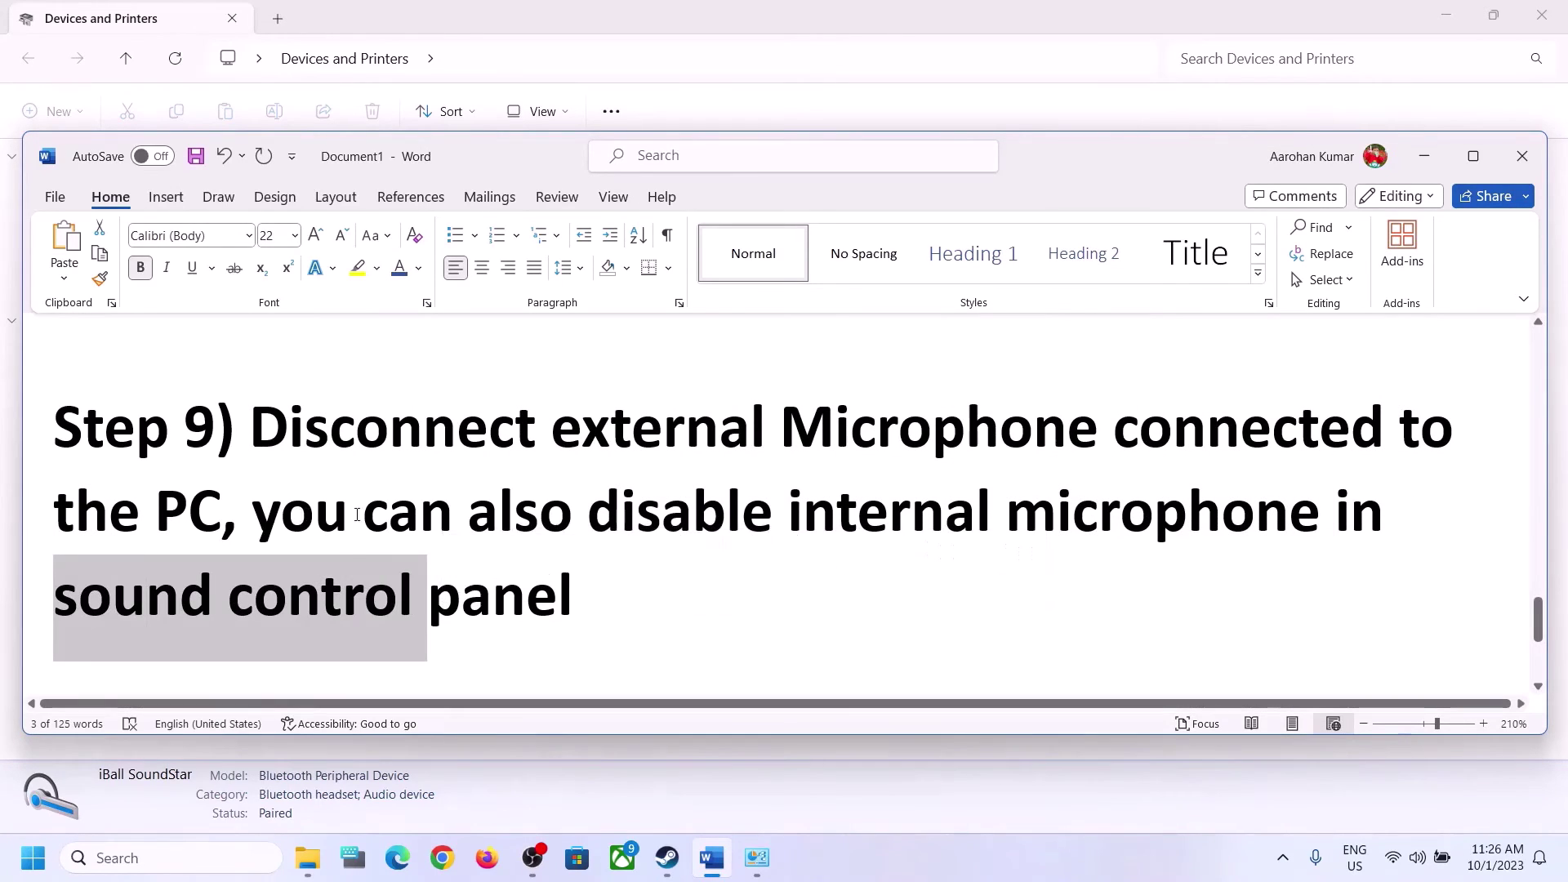
drag(253, 512, 784, 515)
click(481, 579)
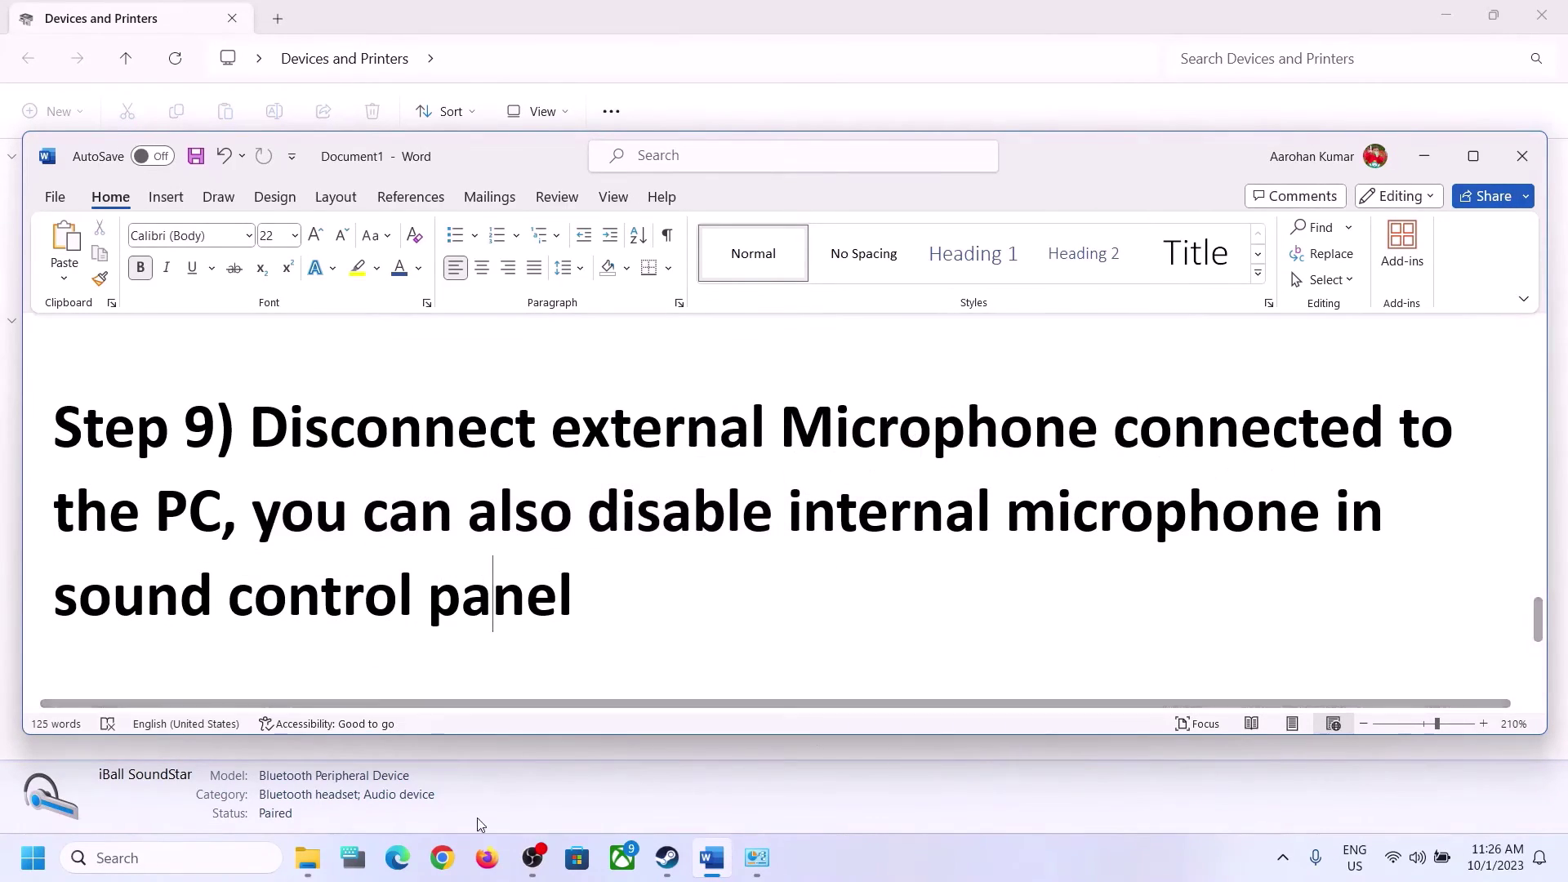
click(242, 858)
text(control)
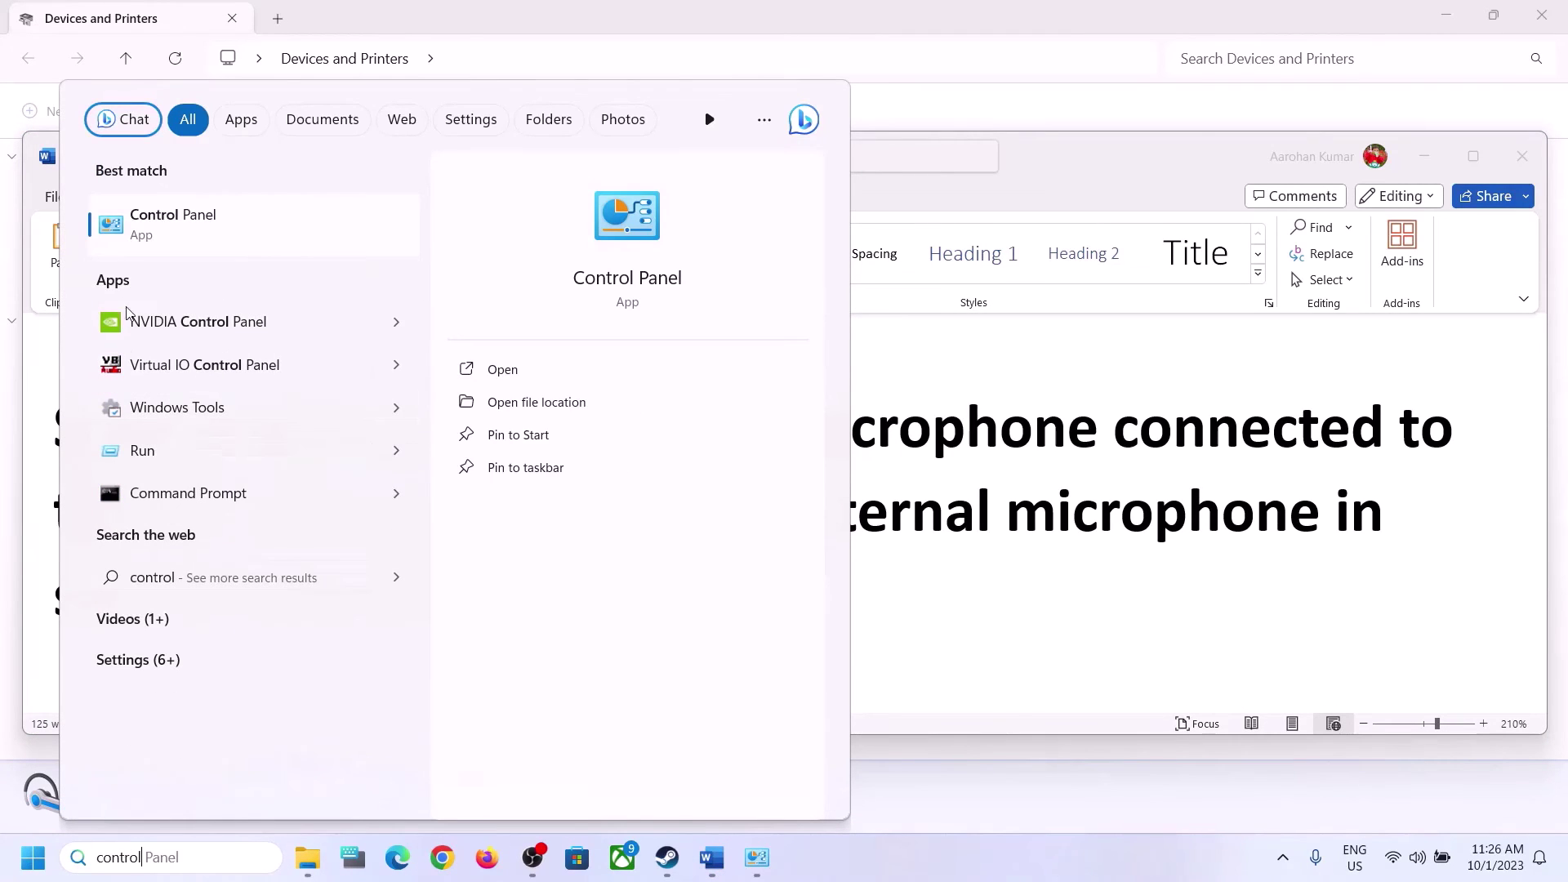
click(193, 223)
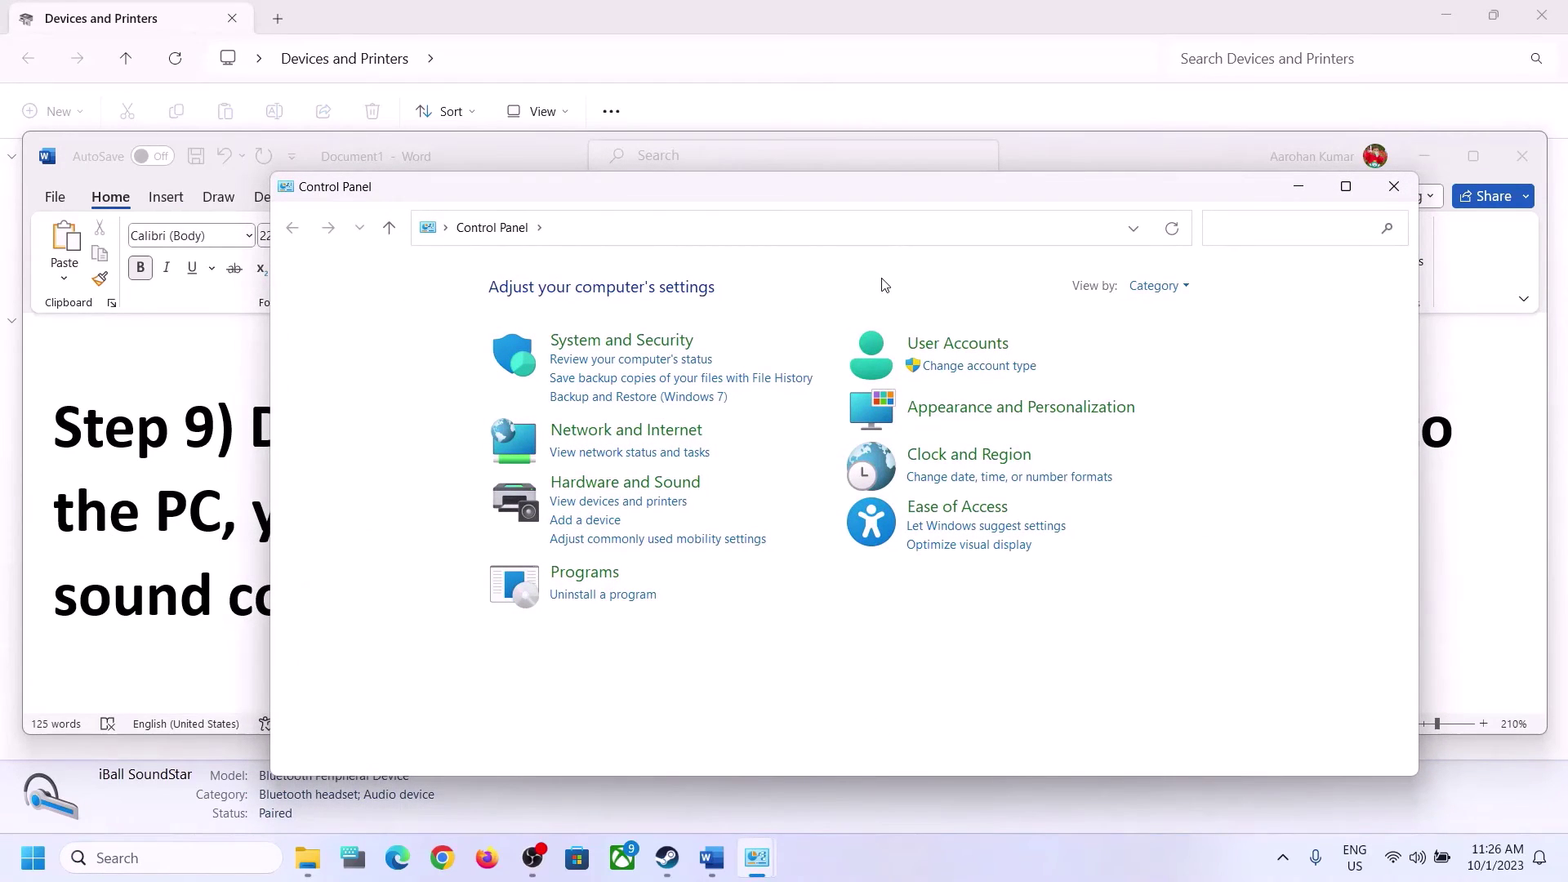
click(645, 483)
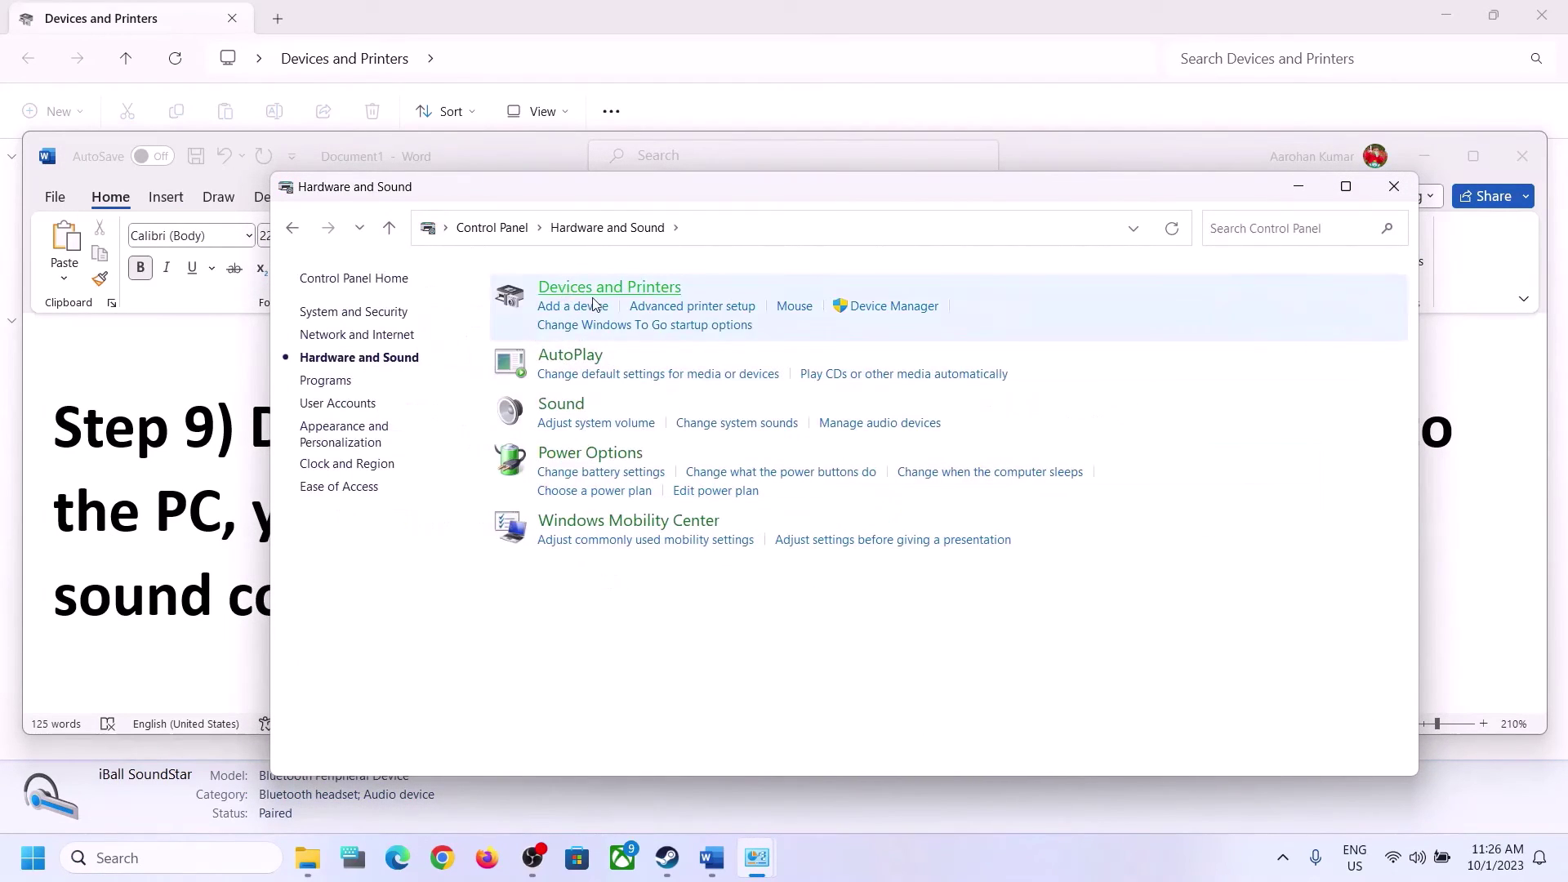
click(574, 408)
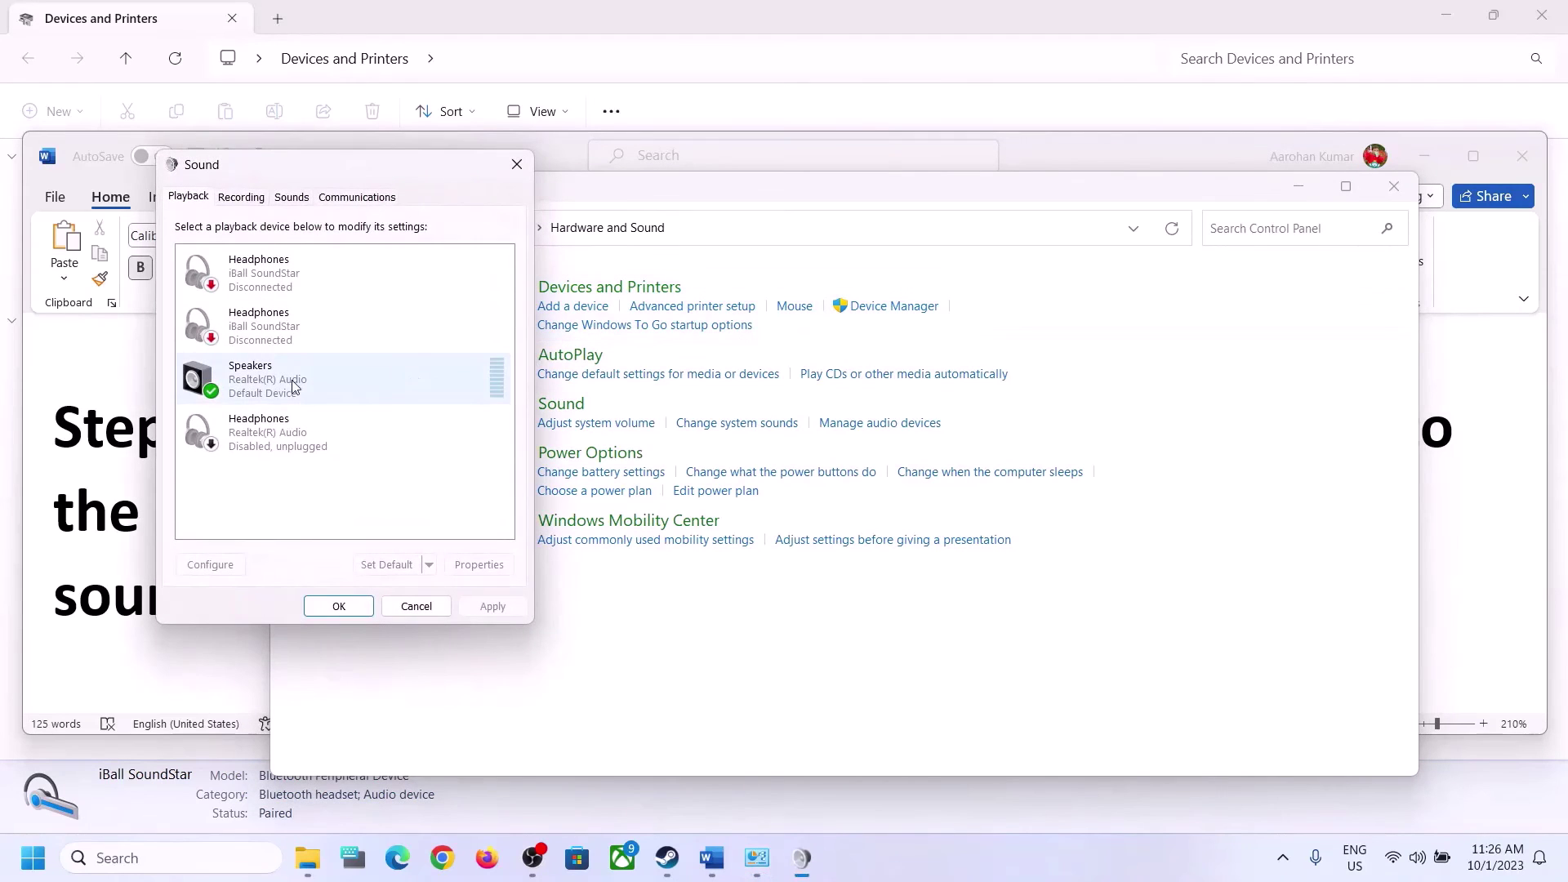
- View the properties of the Realtek(R) Audio Speakers playback device and close them
click(296, 386)
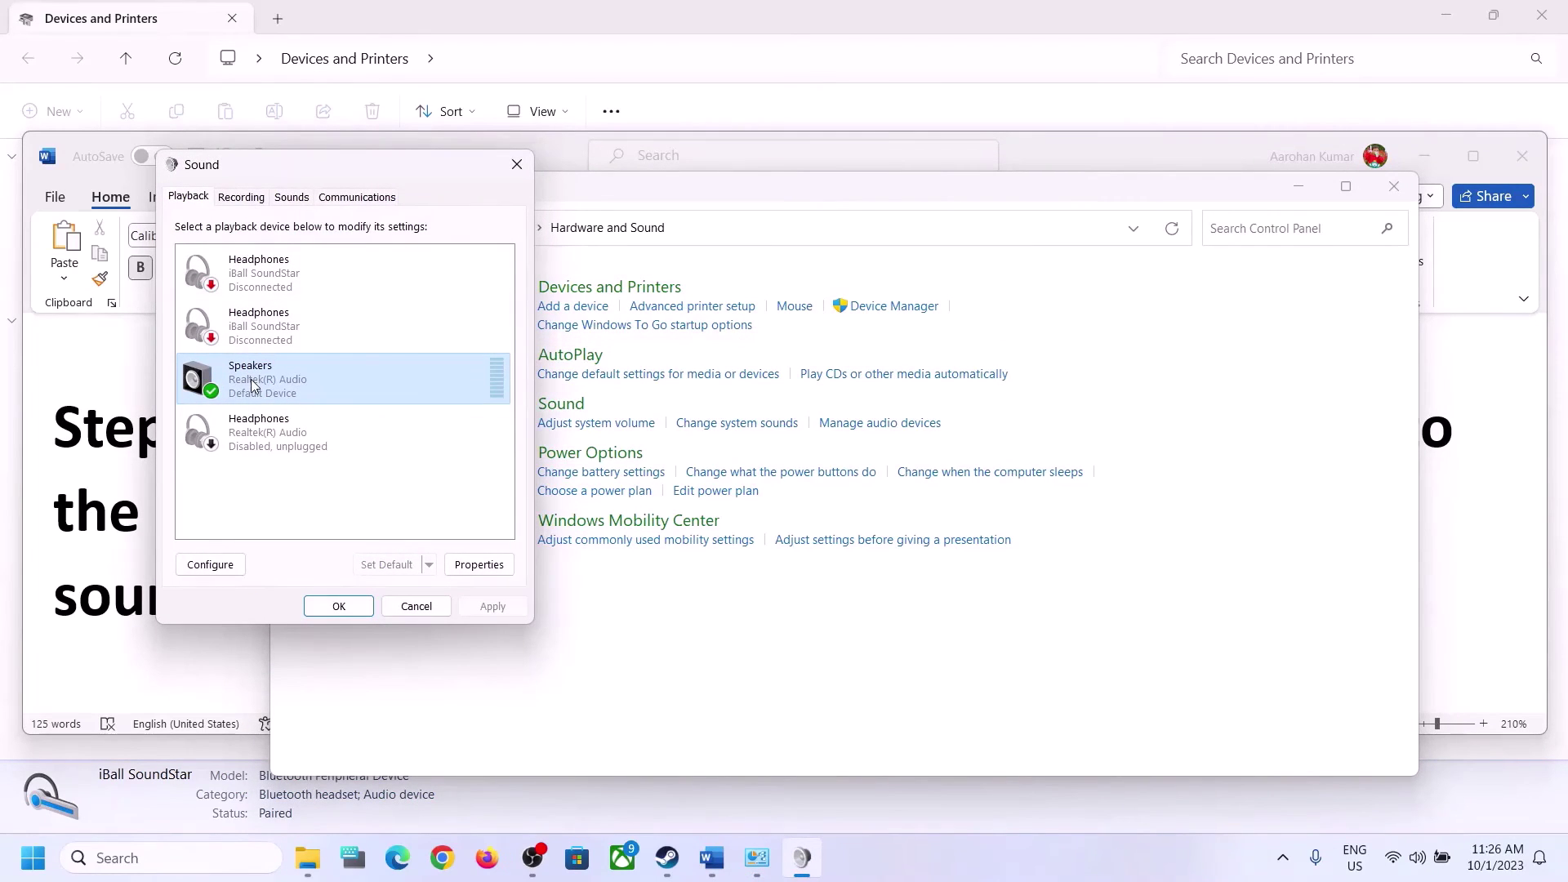
right_click(252, 385)
click(359, 535)
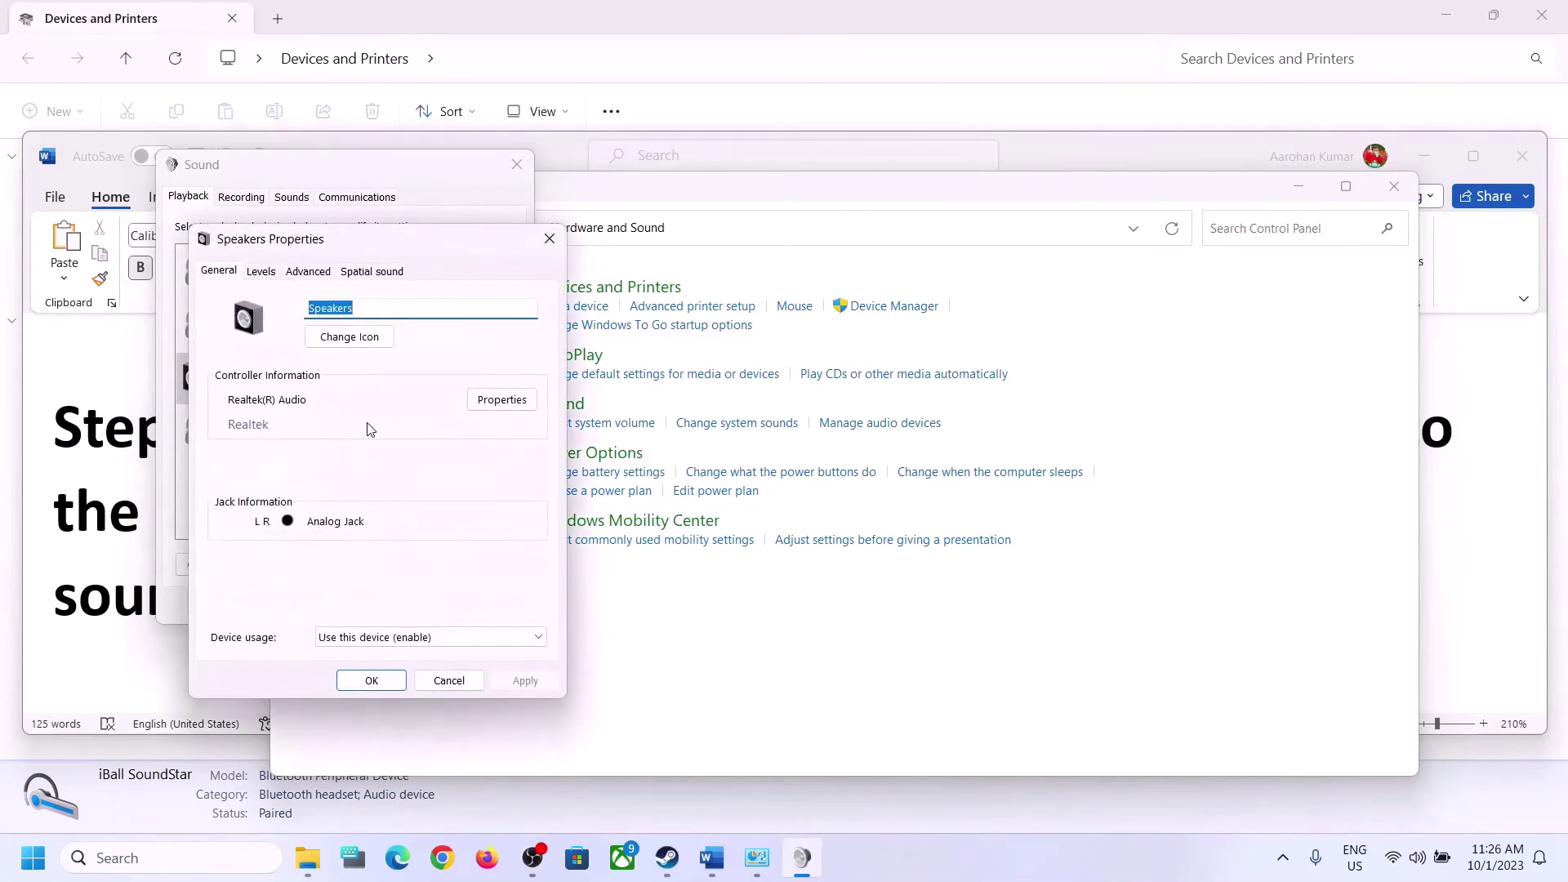
click(550, 239)
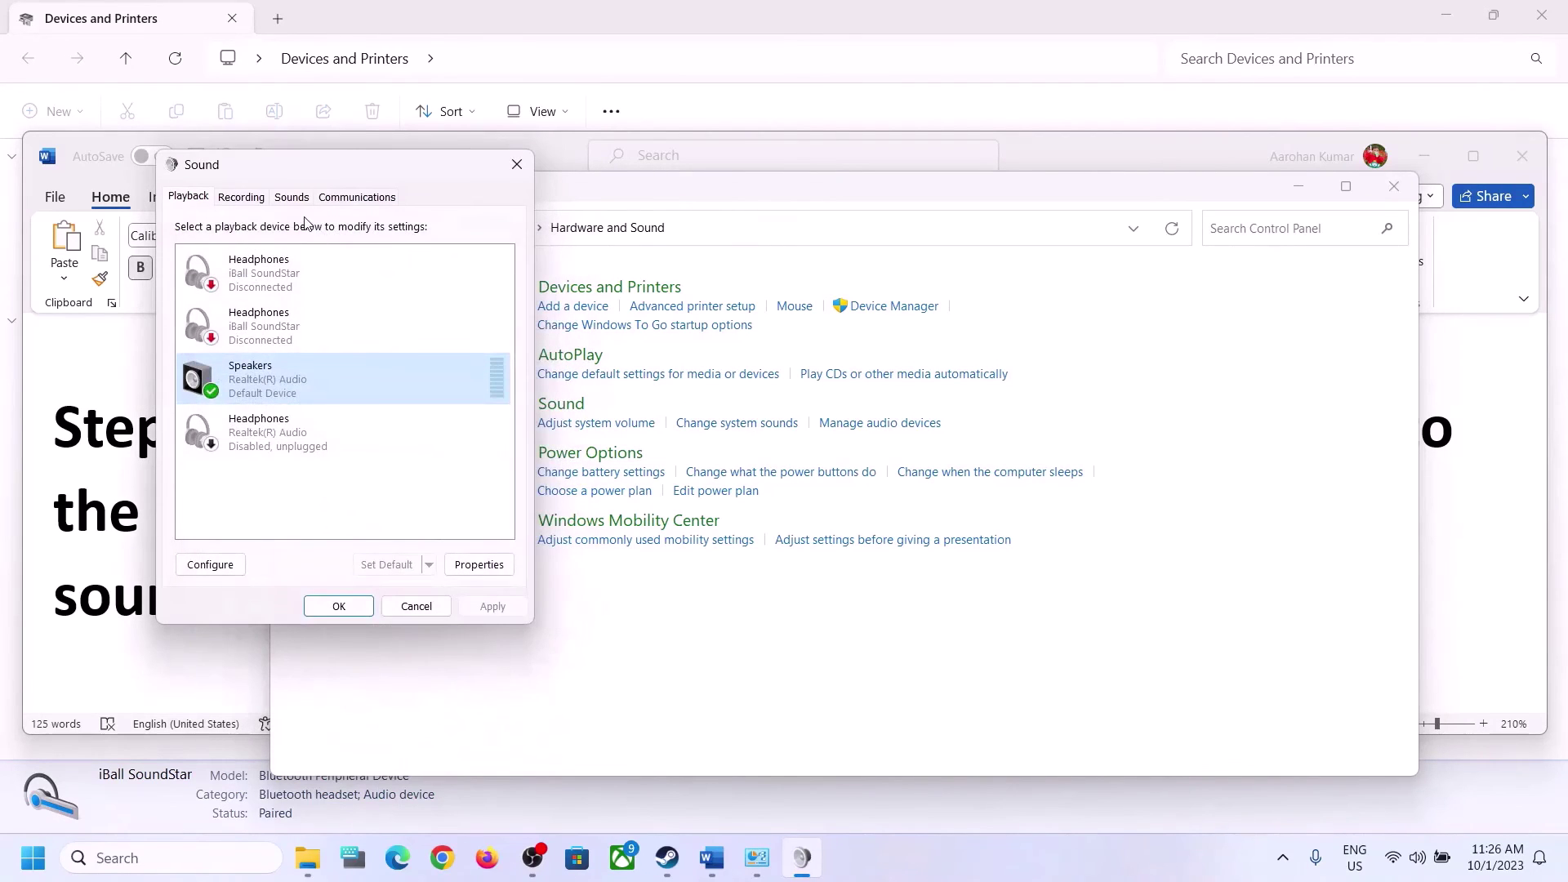
- Show the available actions for the Microphone Array recording device and close the Sound dialog
click(252, 200)
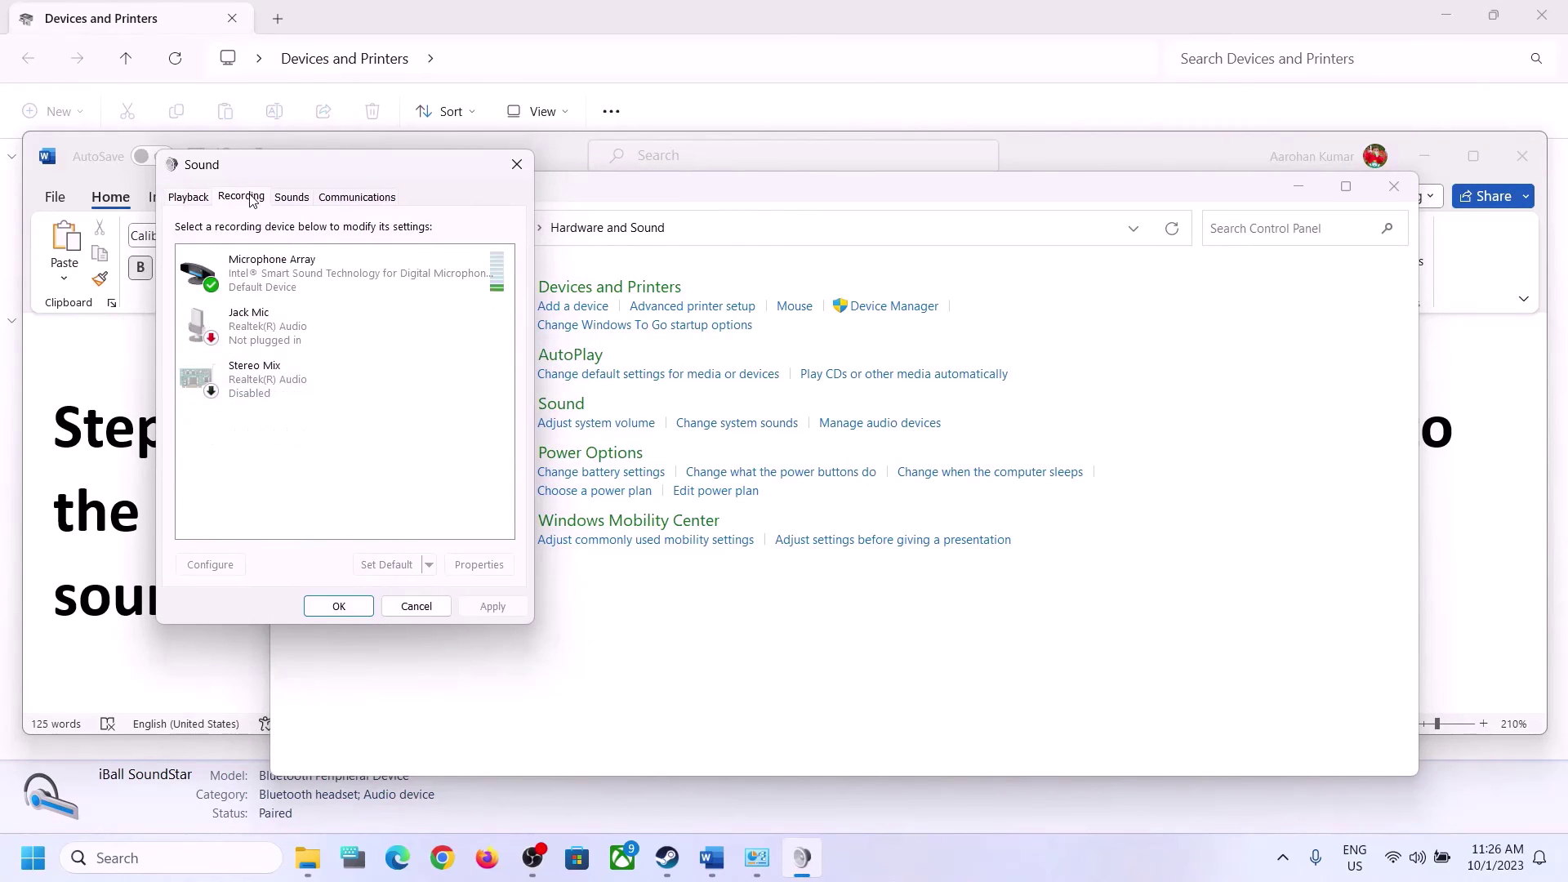
click(315, 276)
right_click(316, 278)
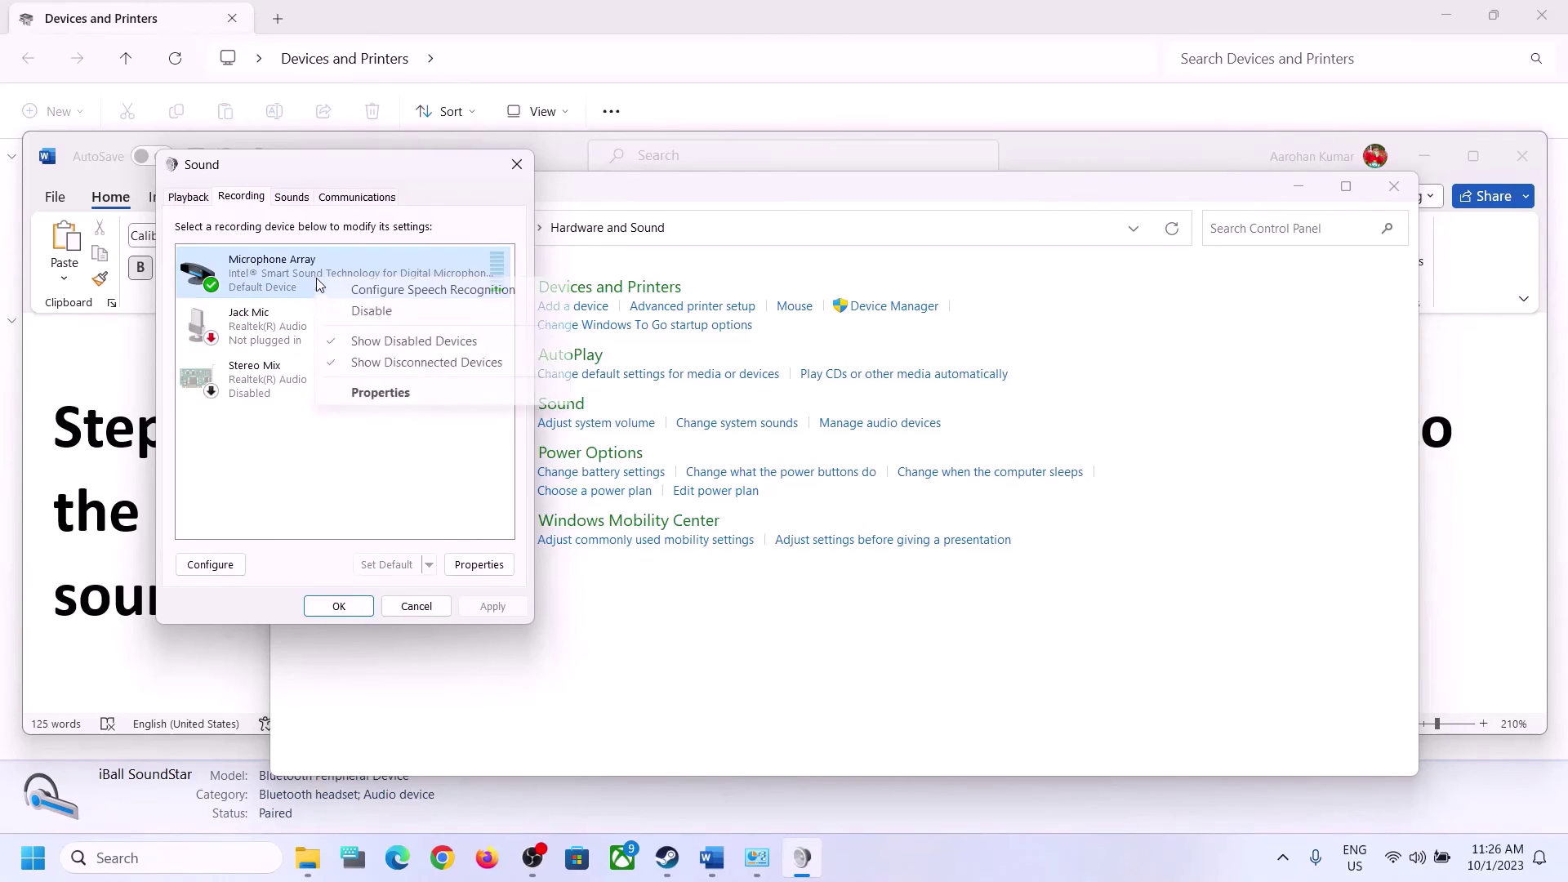
click(396, 482)
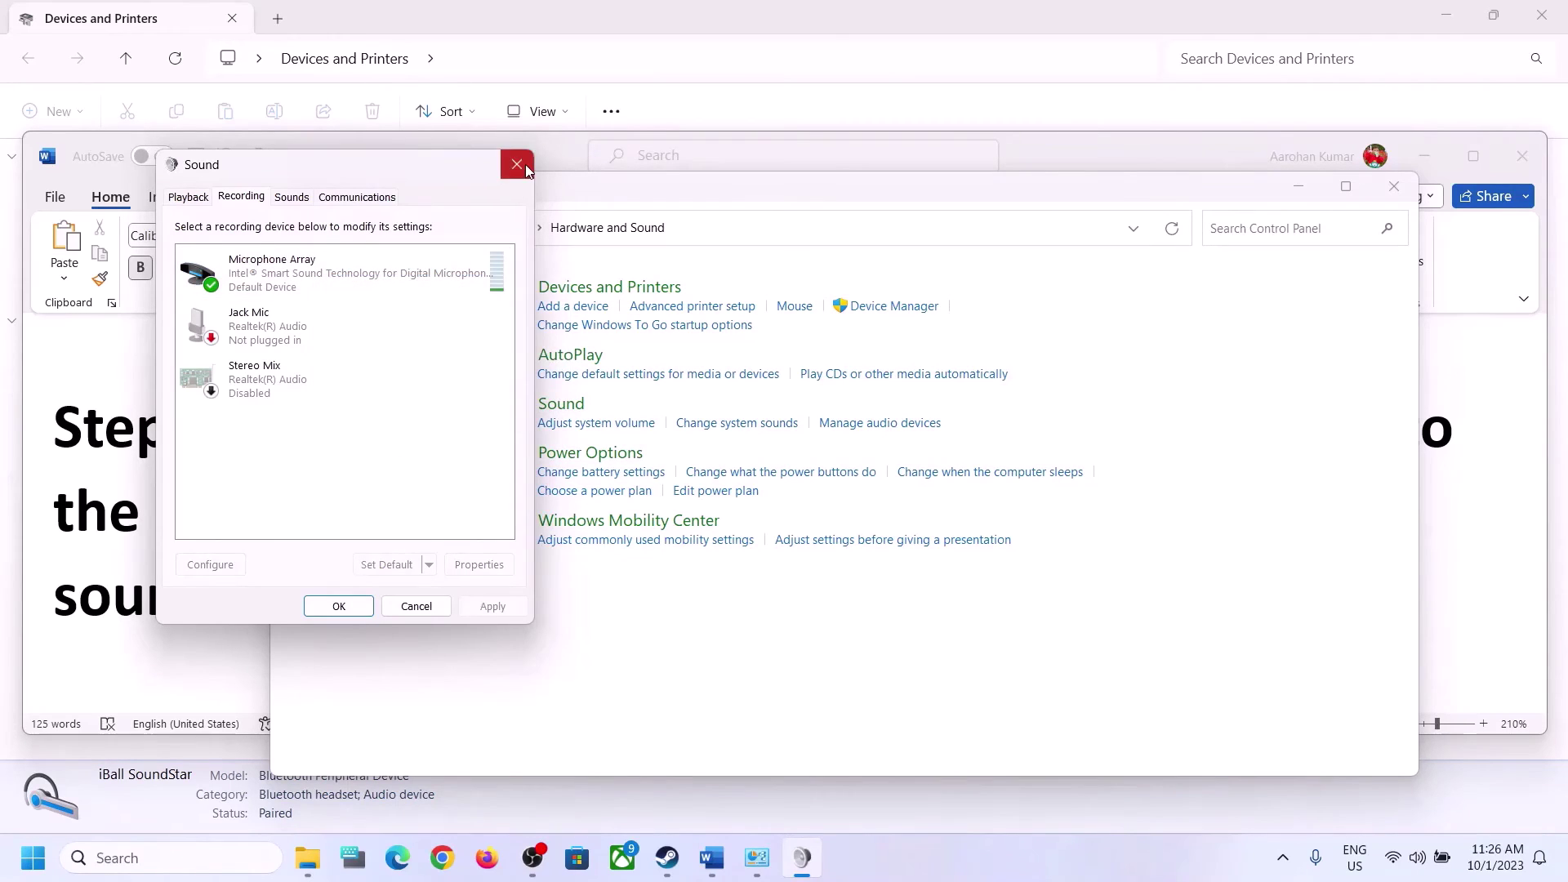
click(517, 164)
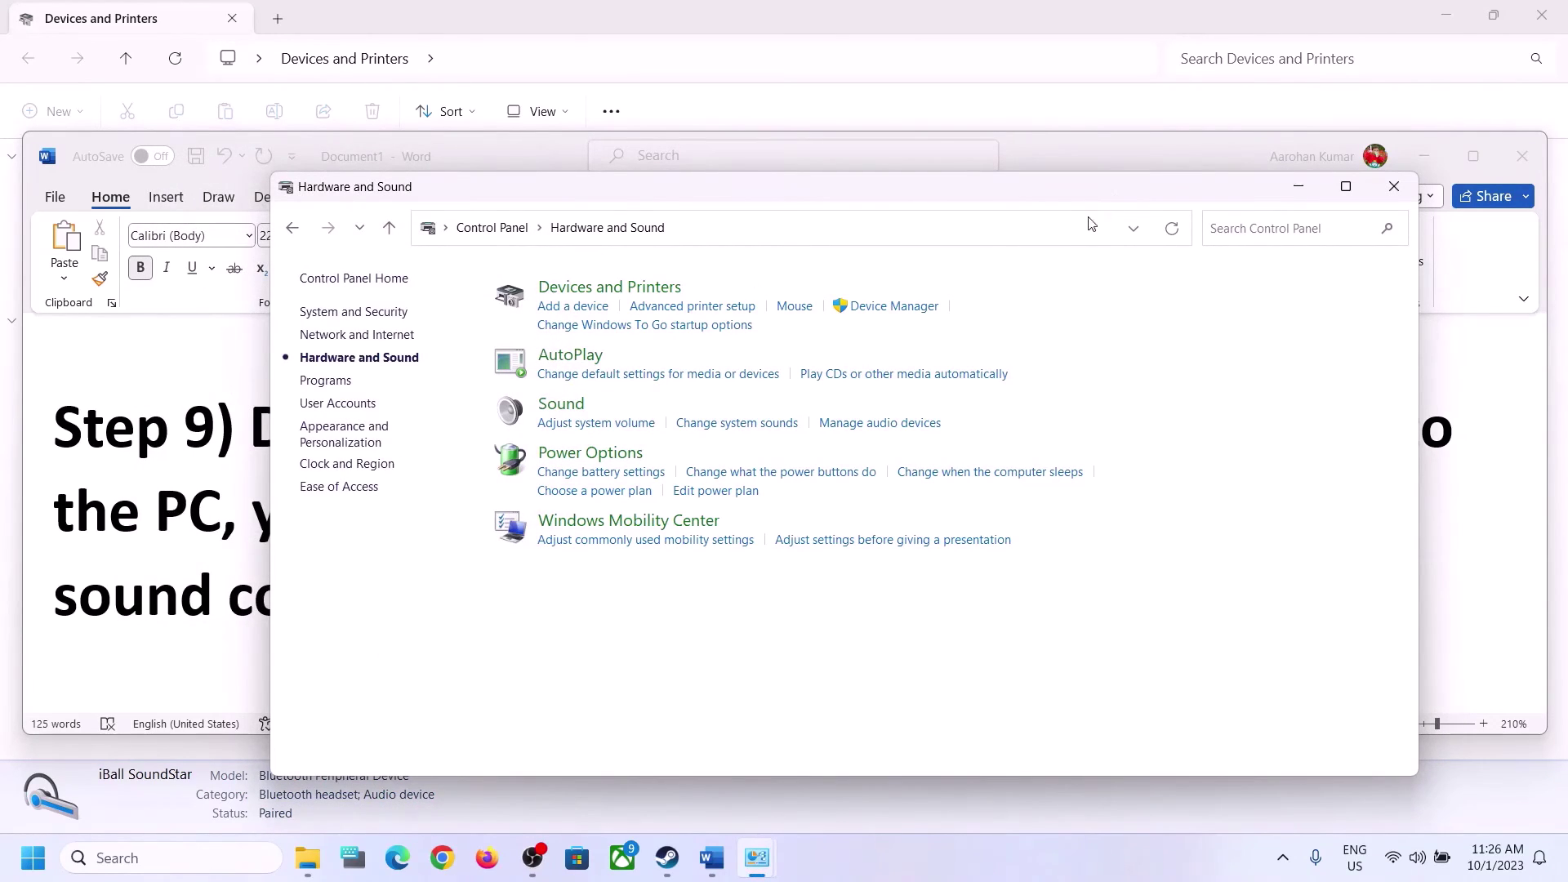
- Switch to the Word document and read Step 10 on installing the audio driver
click(159, 611)
click(492, 596)
scroll(984, 556, down, 3)
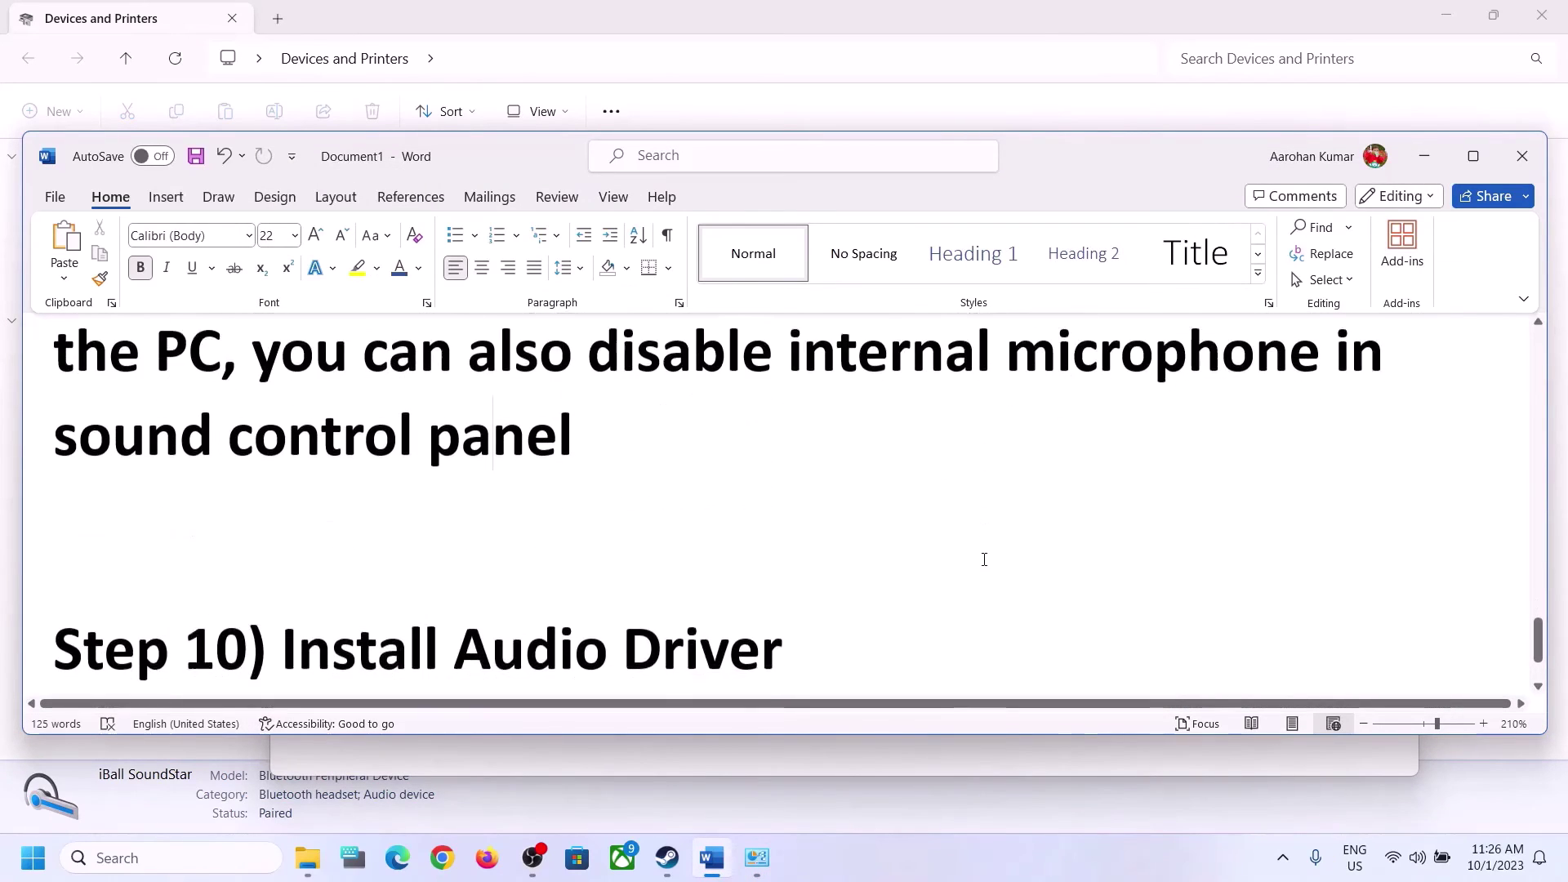
drag(283, 511, 970, 578)
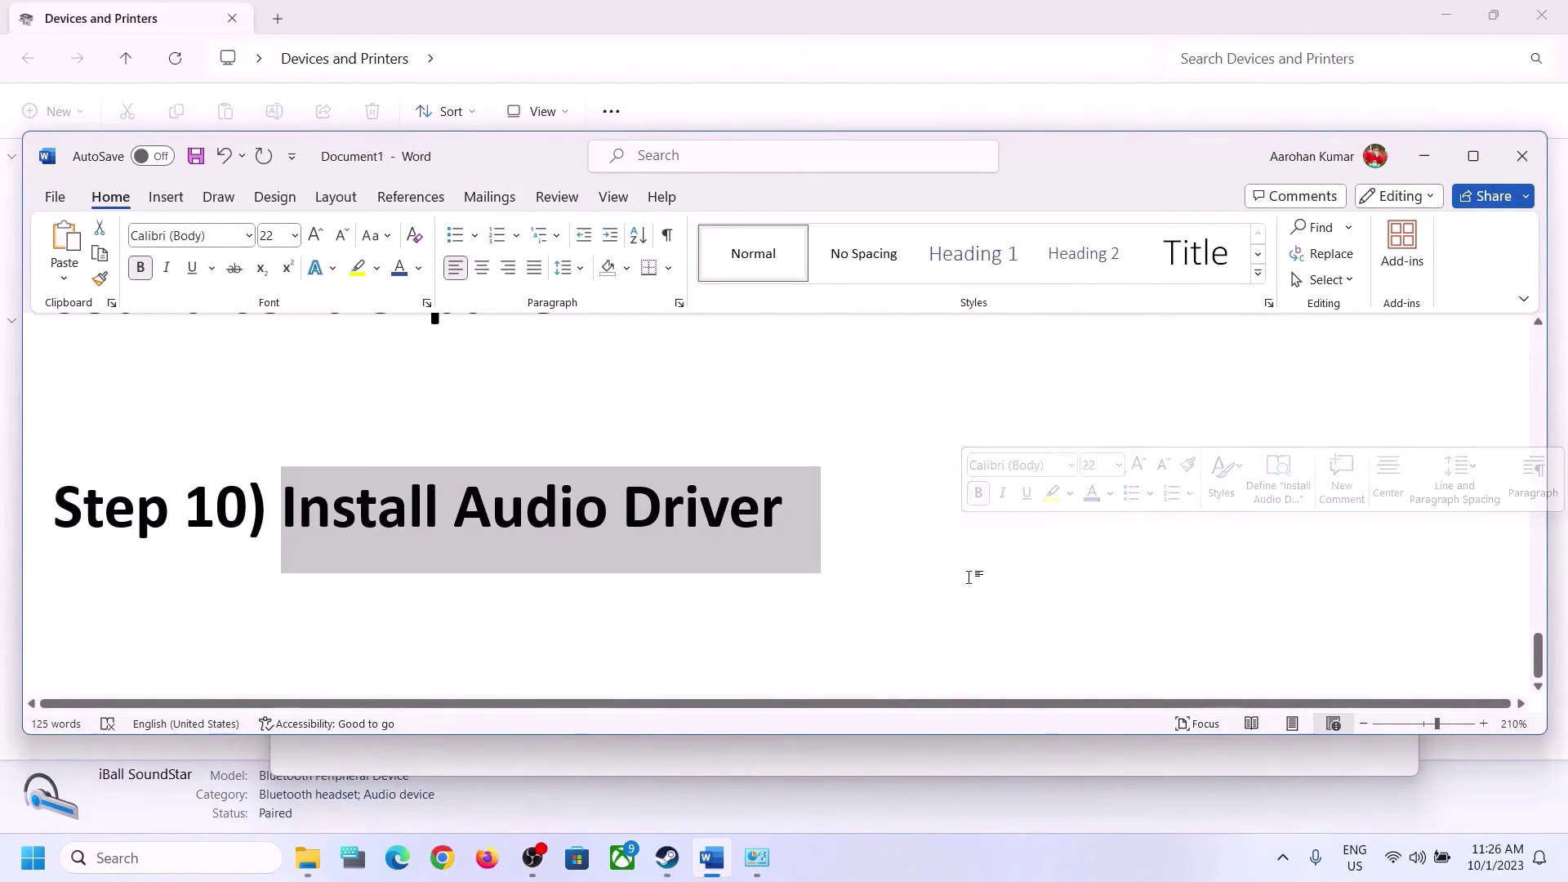
- Minimise Word, open Device Manager and expand the Sound, video and game controllers category
click(1425, 156)
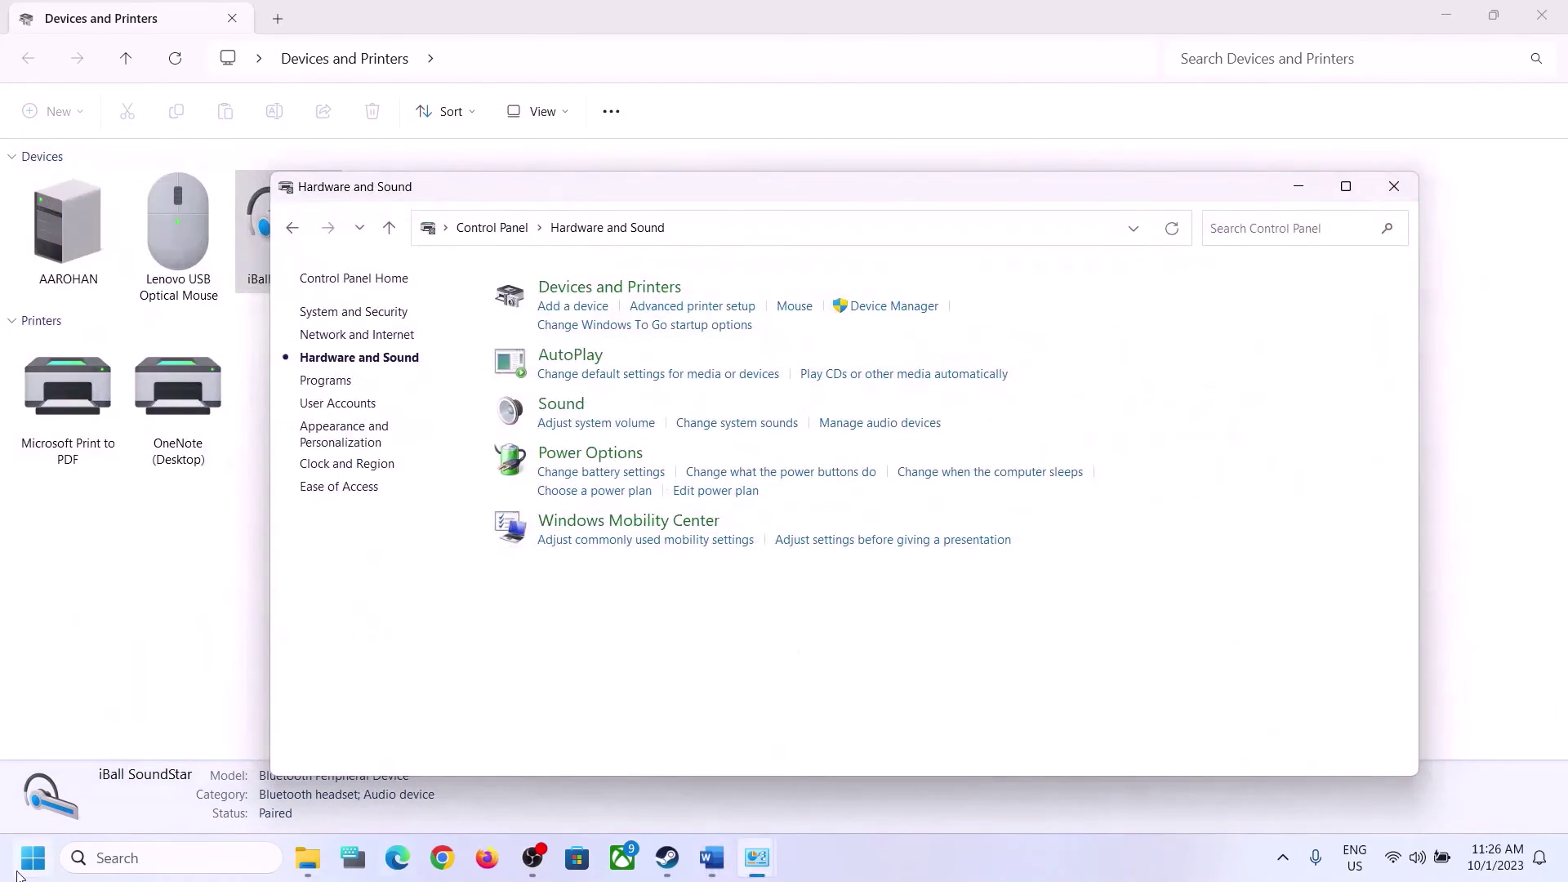
right_click(45, 868)
click(62, 412)
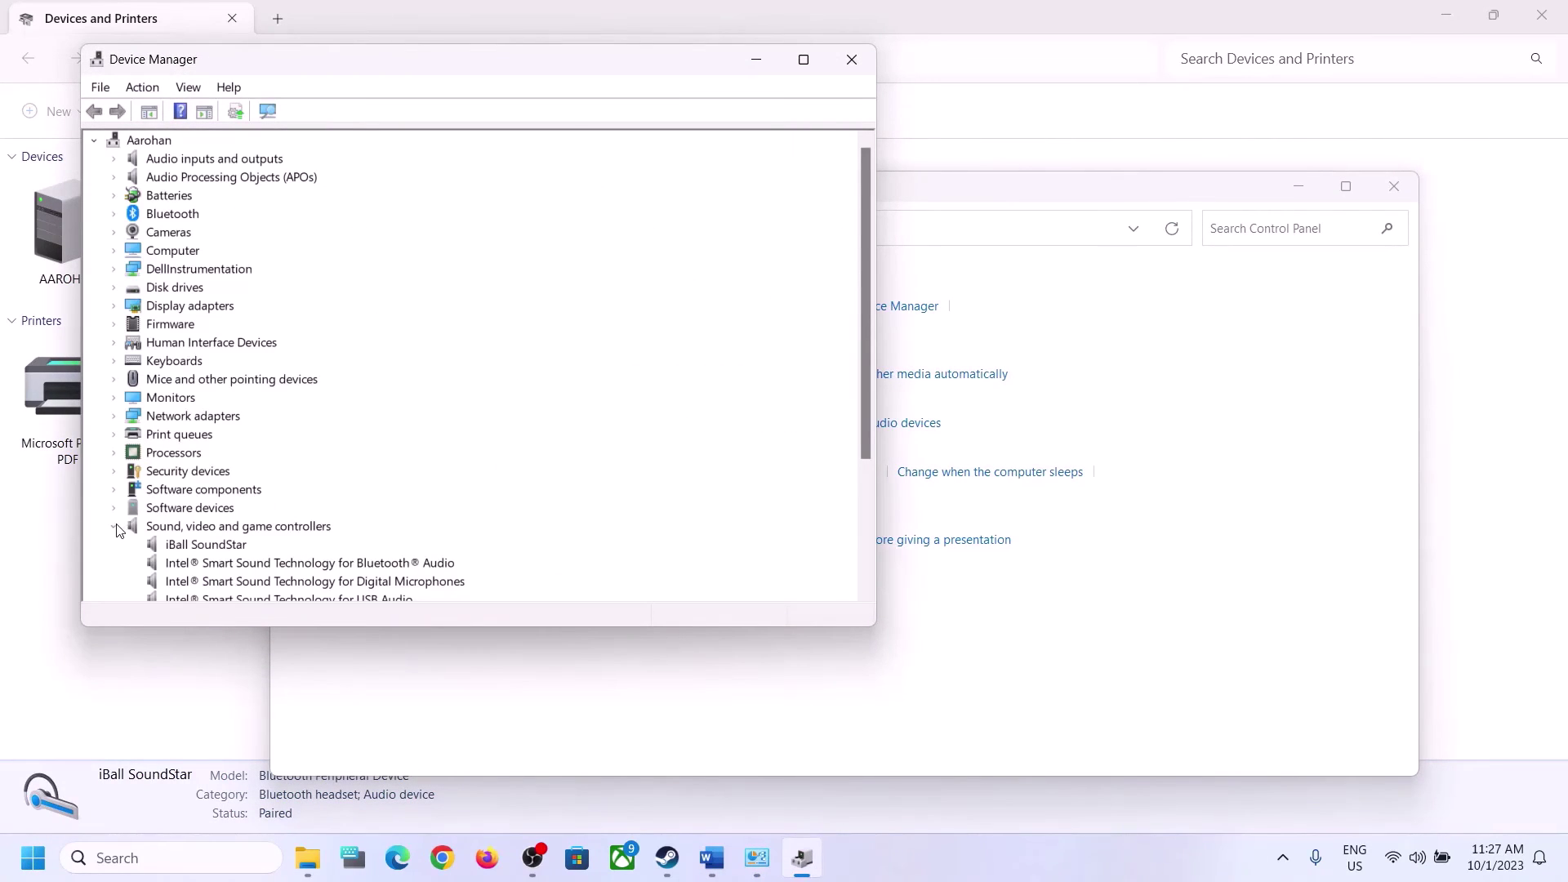
click(115, 528)
scroll(137, 494, down, 1)
click(115, 509)
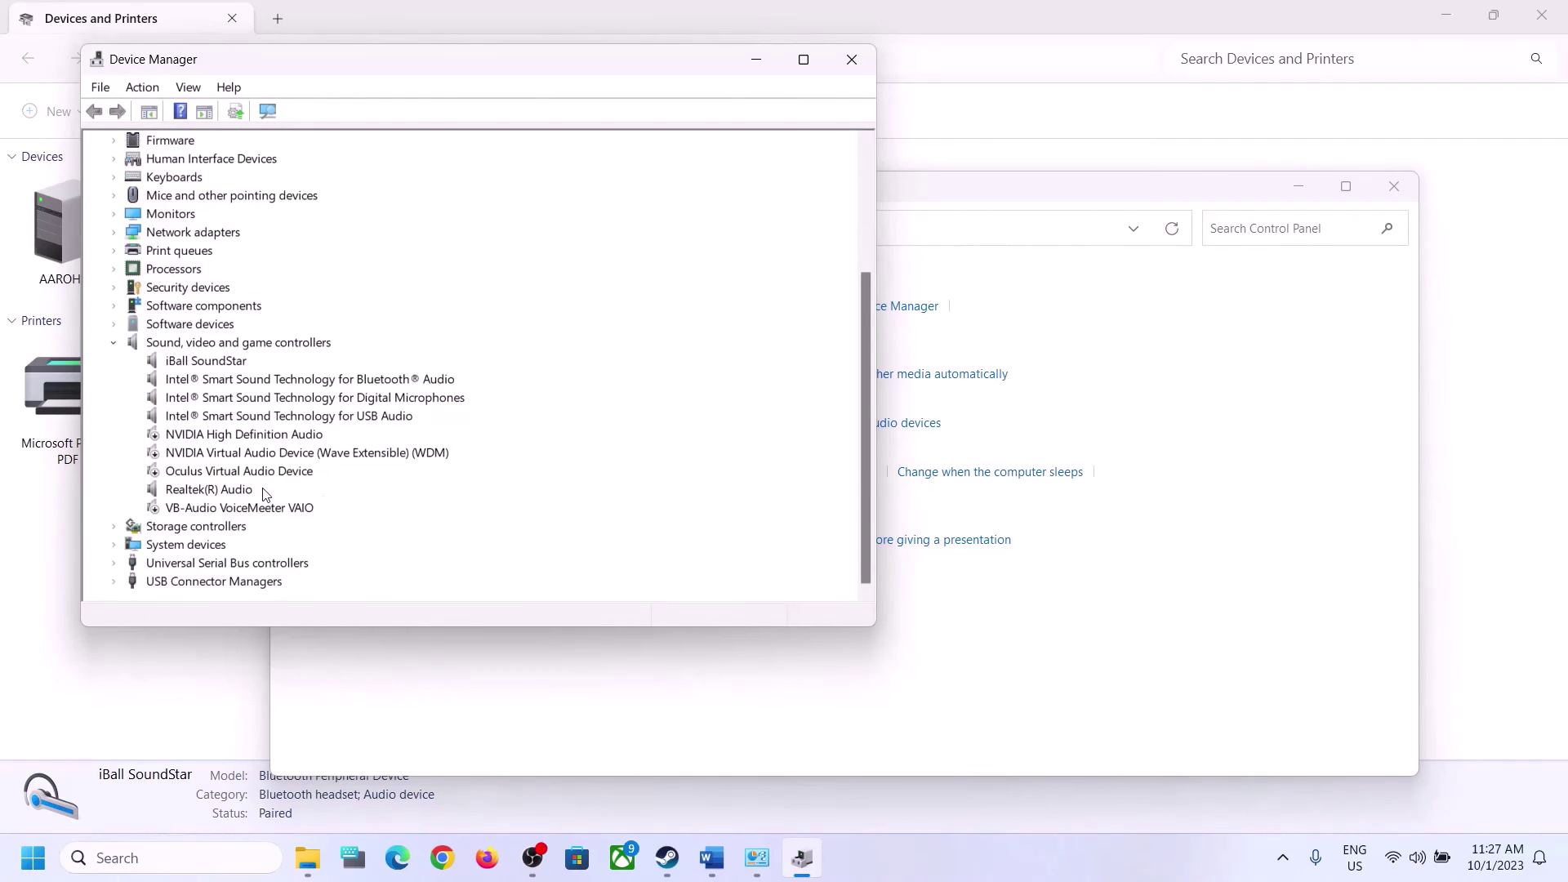
- Search automatically for a Realtek(R) Audio driver, continue the search in Windows Update and close Settings
click(204, 491)
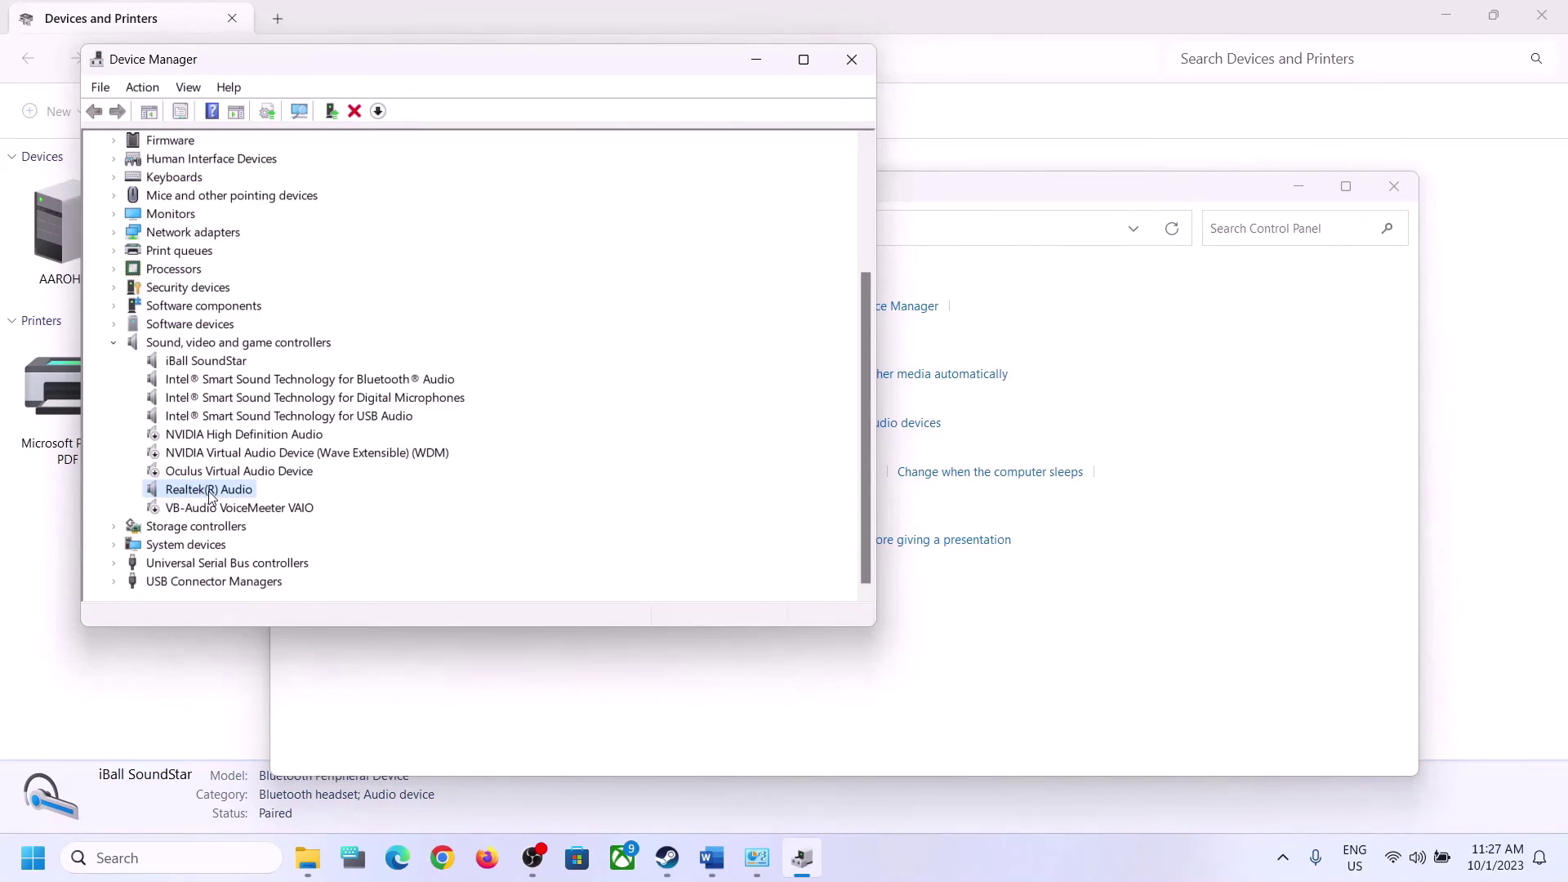
right_click(210, 496)
click(293, 508)
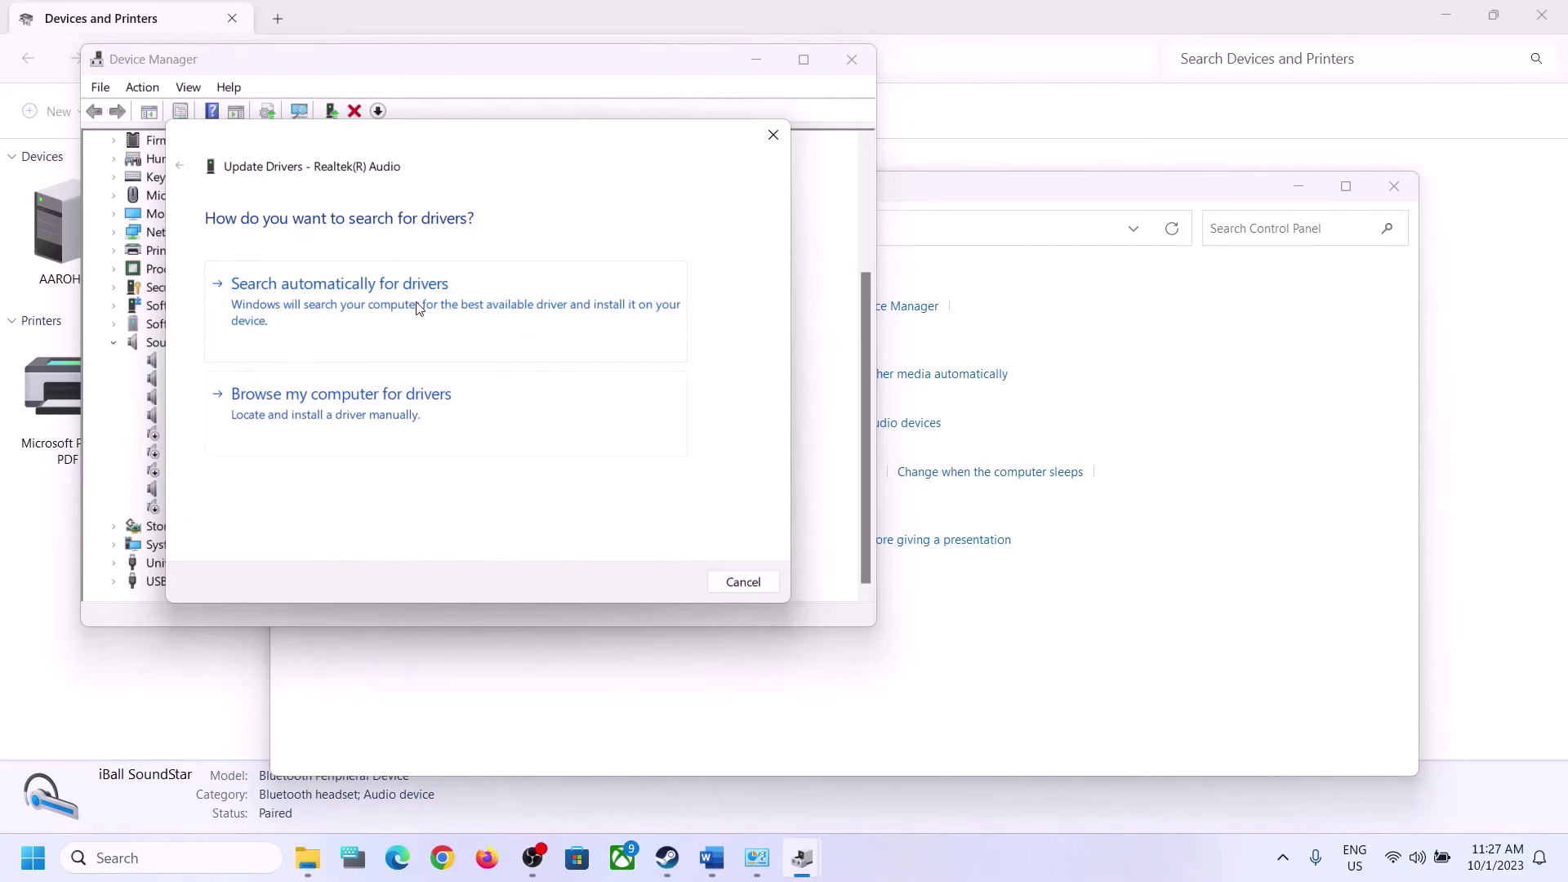
click(393, 302)
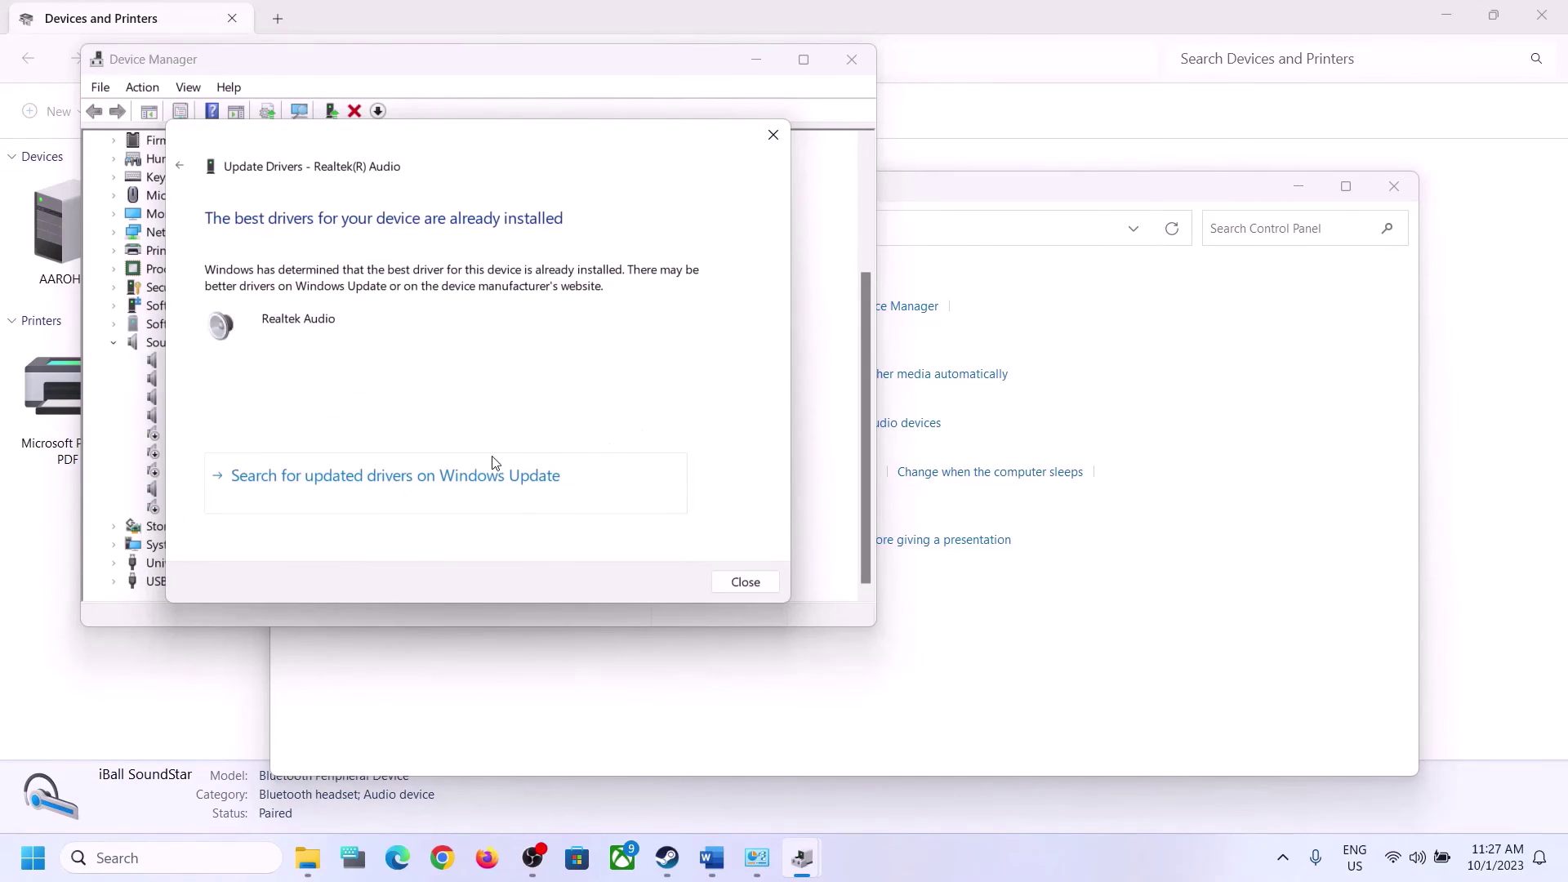
click(338, 482)
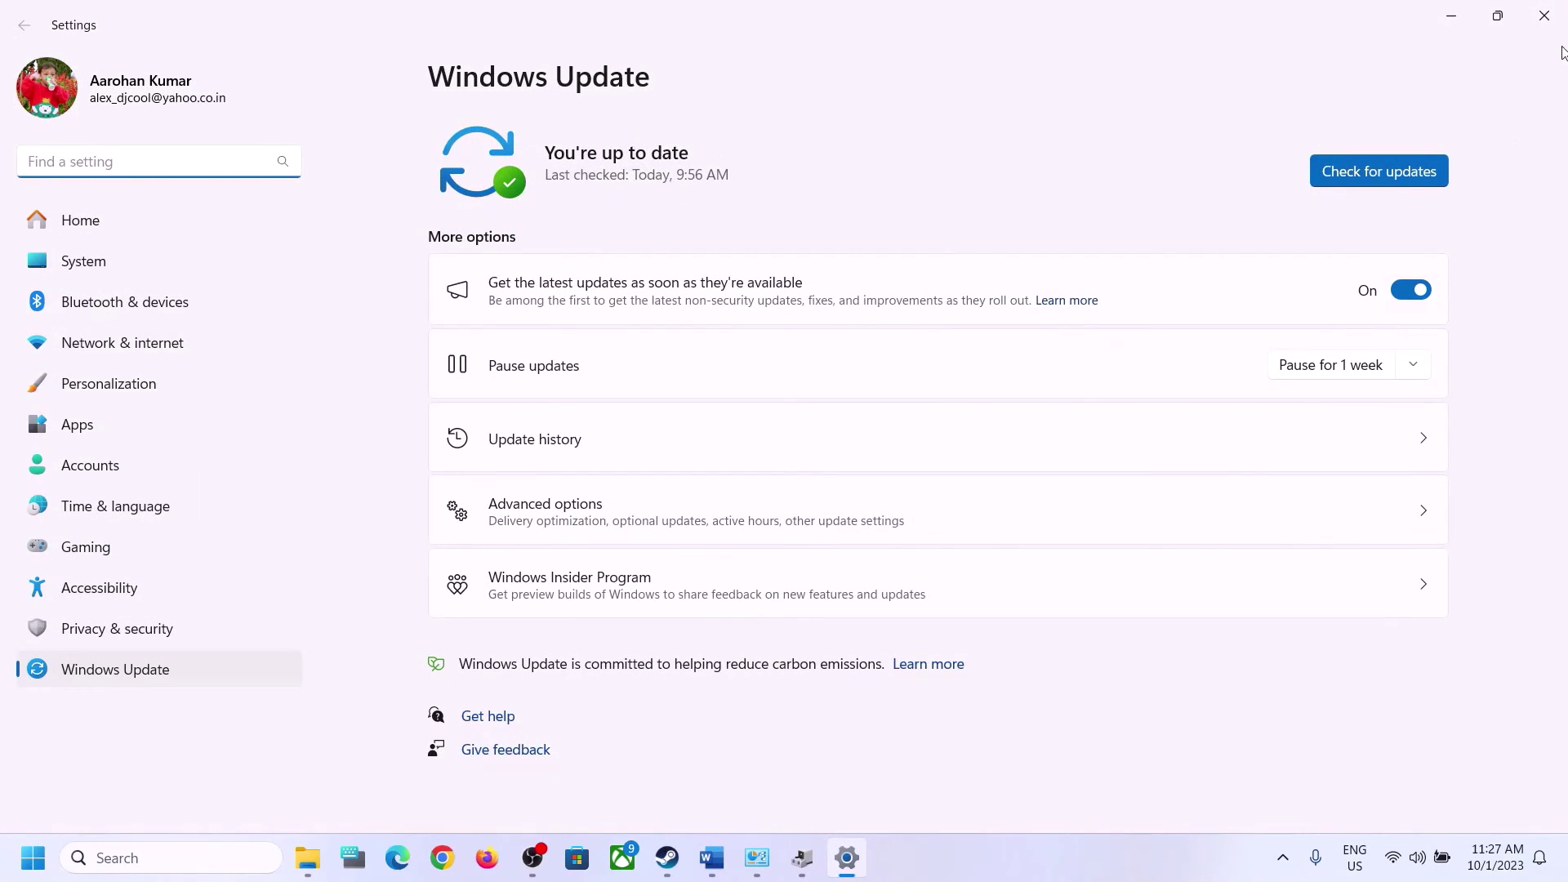
click(1544, 16)
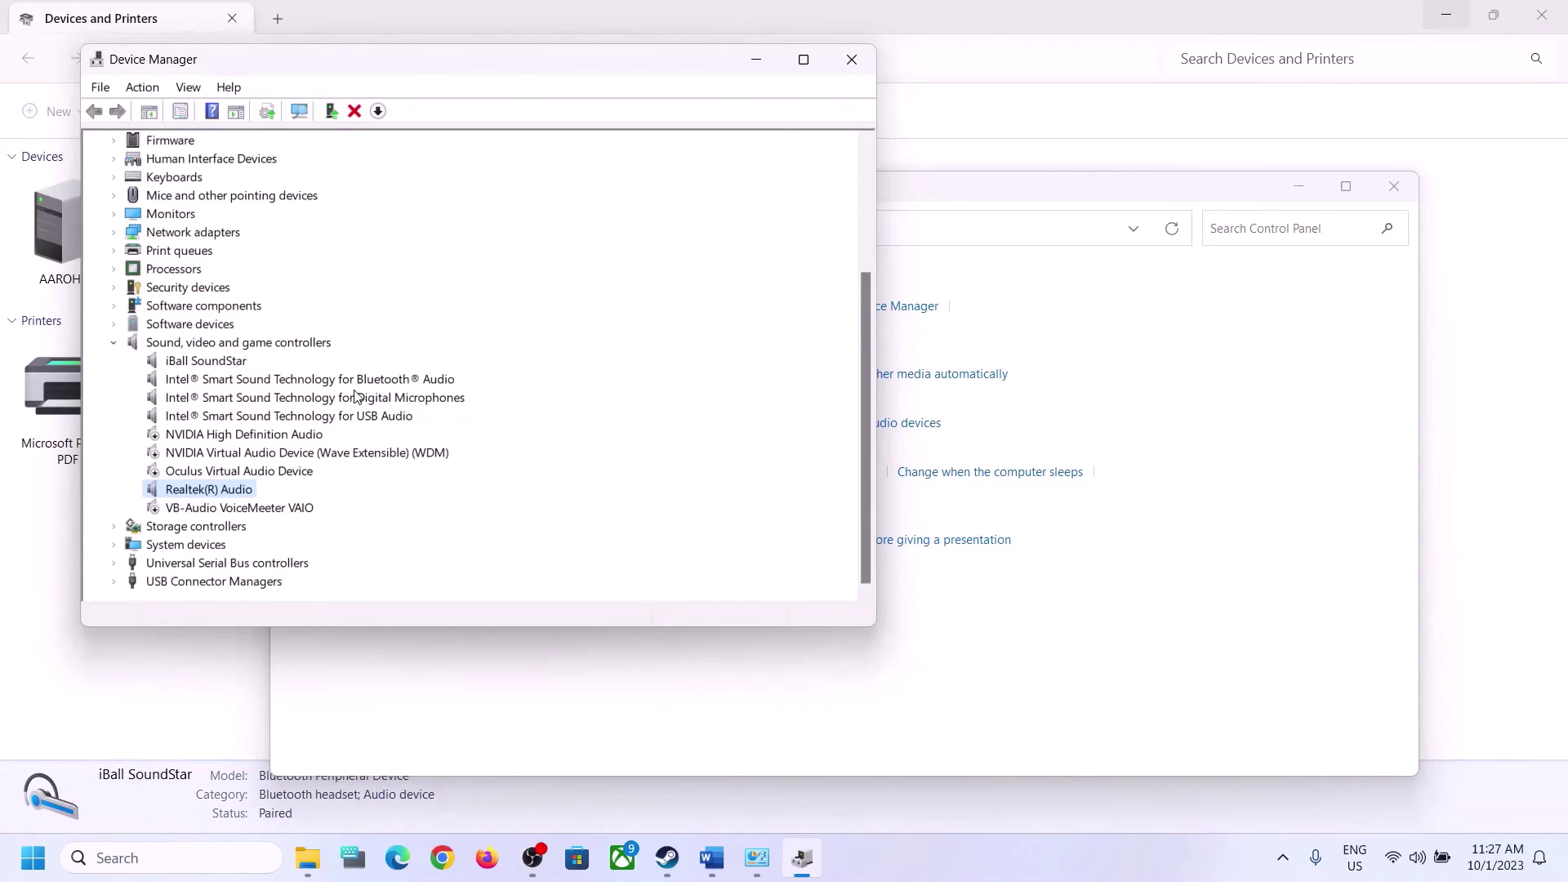
- Browse the computer's available drivers for Realtek(R) Audio, select version 6.0.9509.1 [4/25/2023] and cancel the driver update
right_click(214, 494)
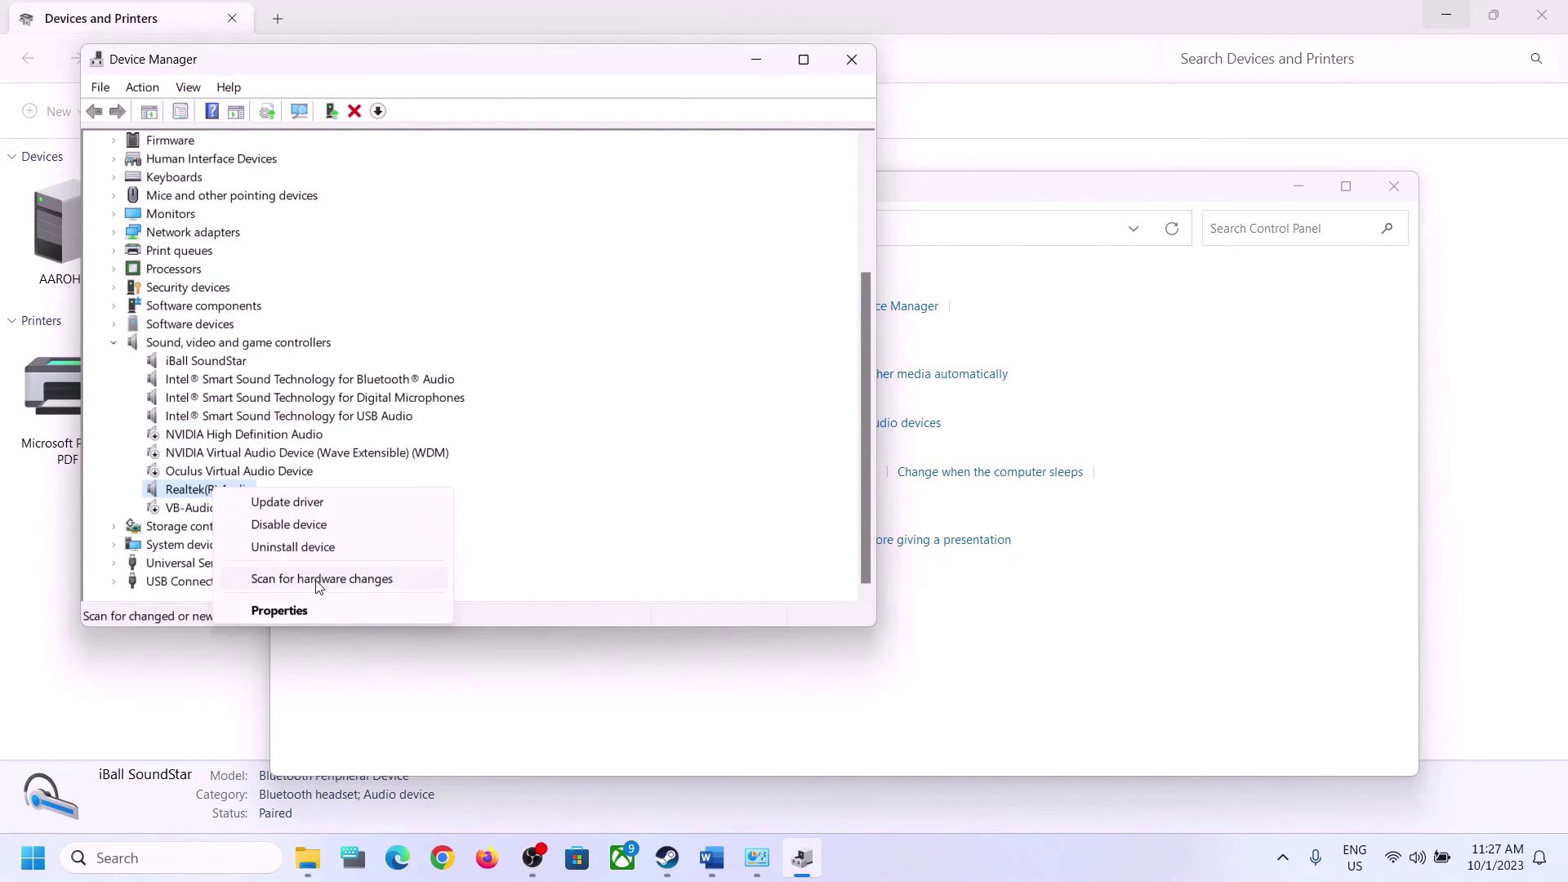
click(286, 507)
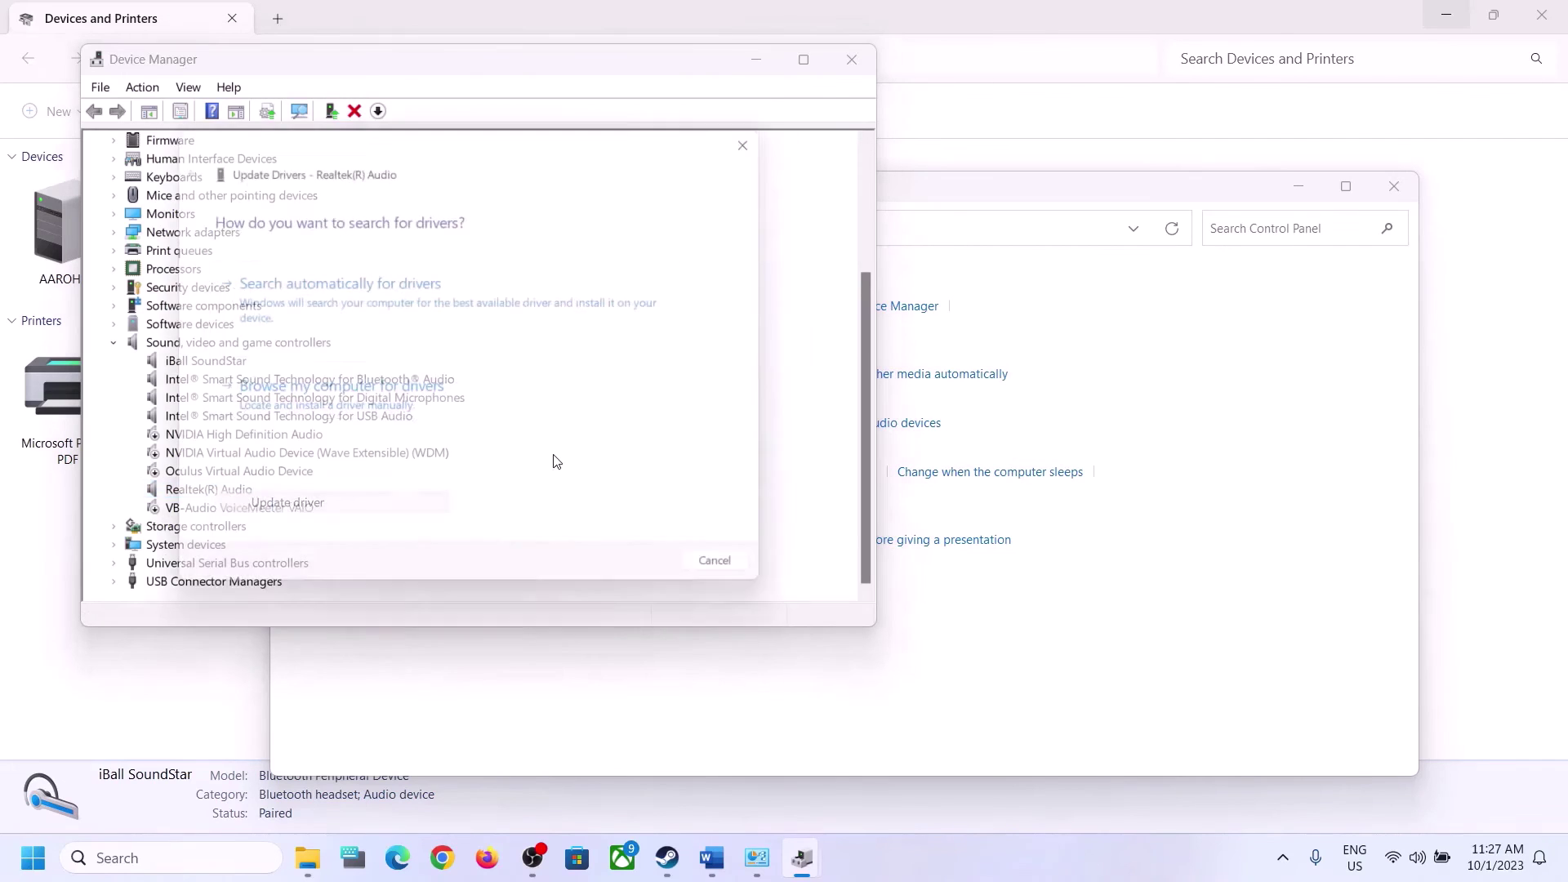
click(431, 417)
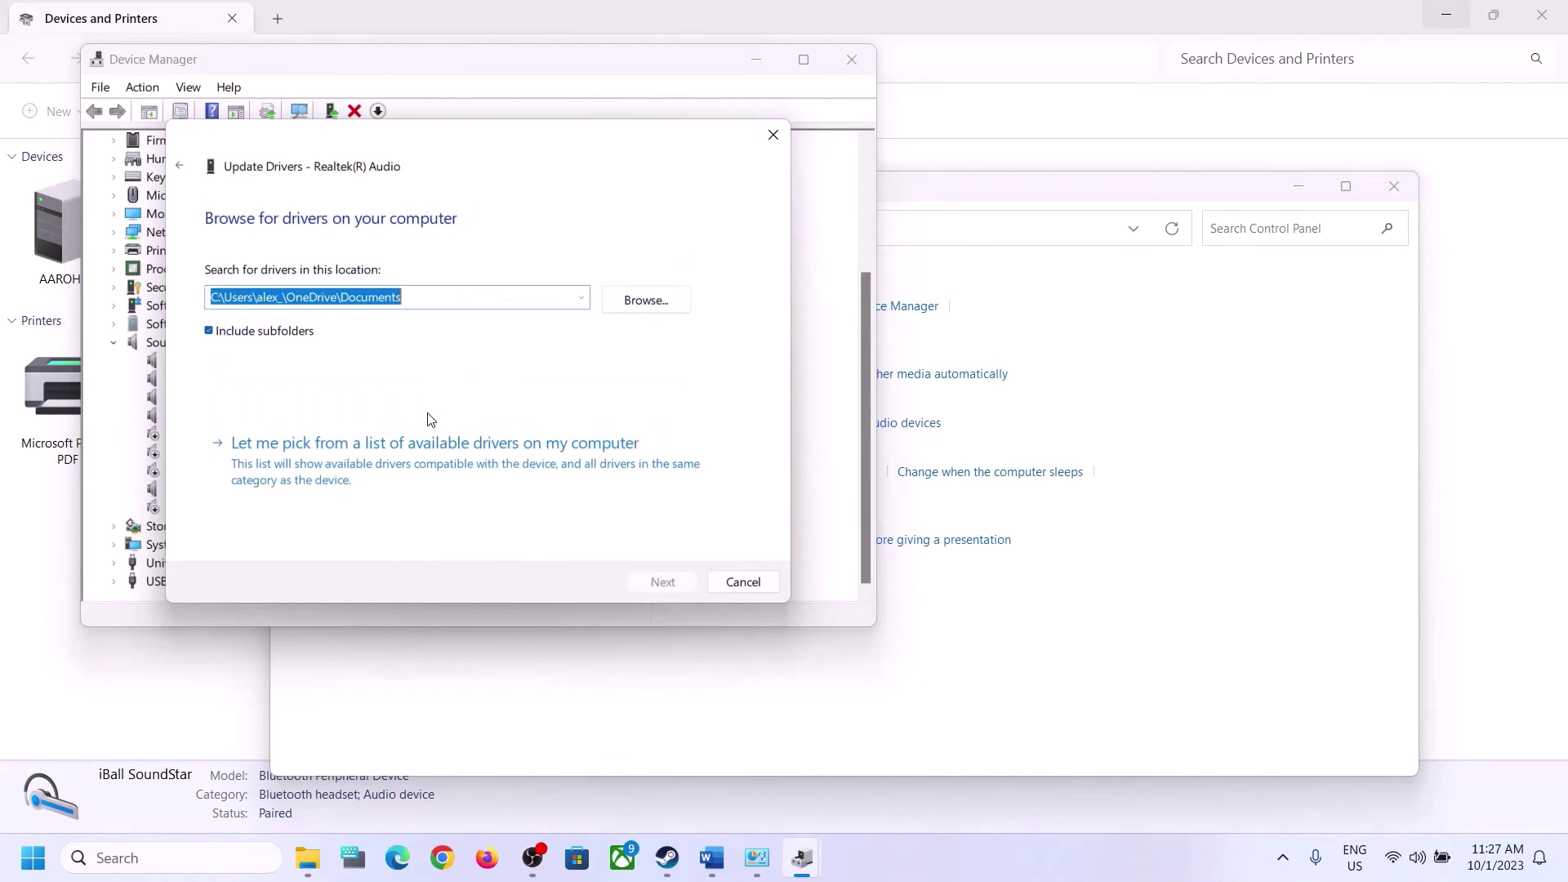
drag(526, 156, 878, 145)
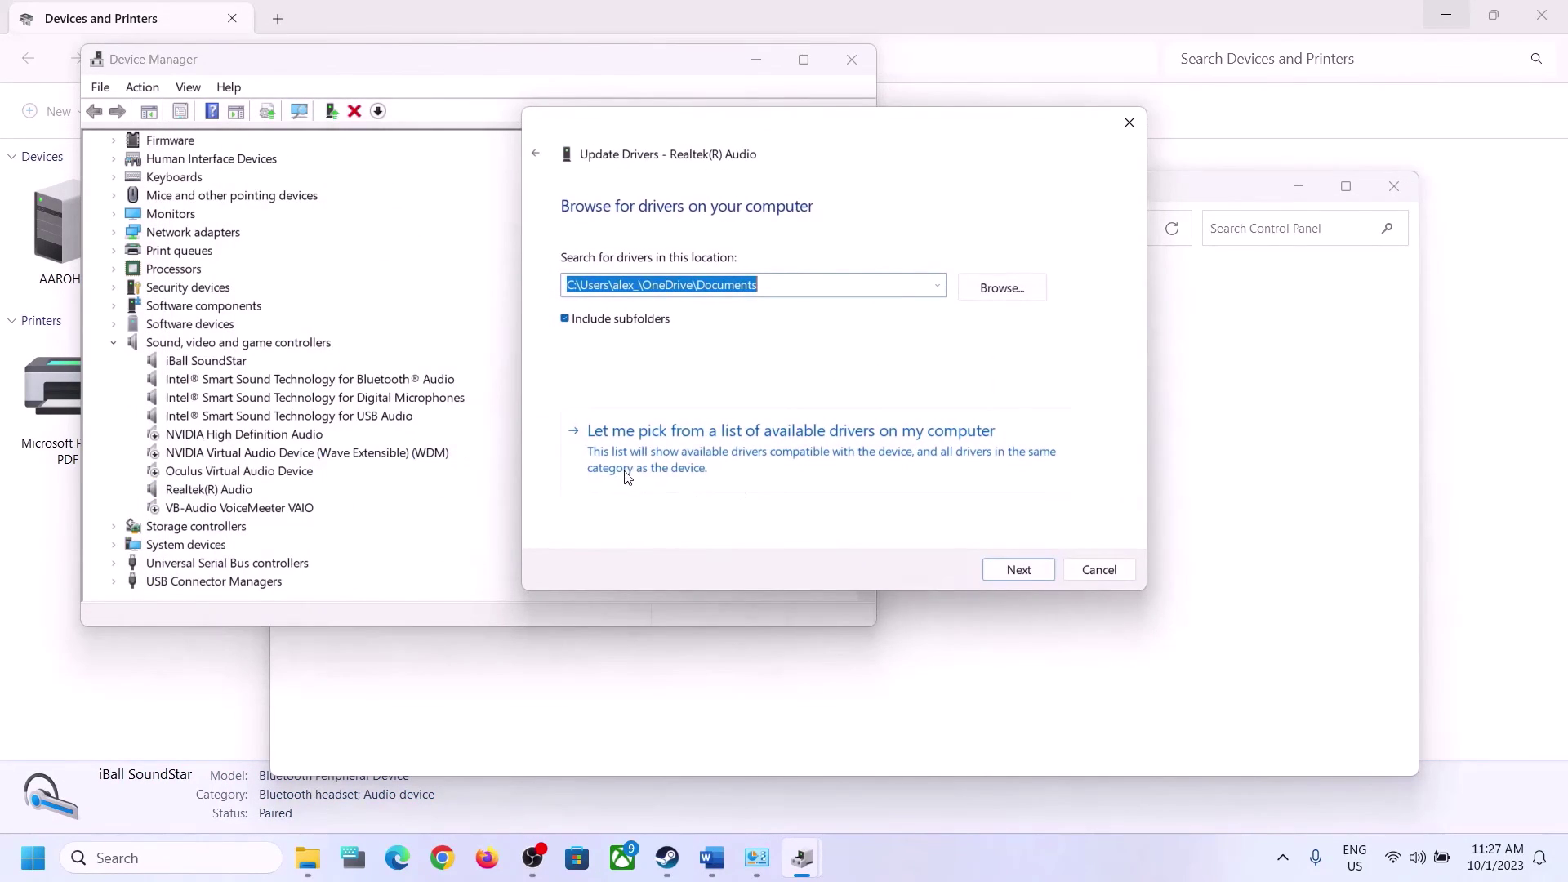
click(983, 461)
click(921, 850)
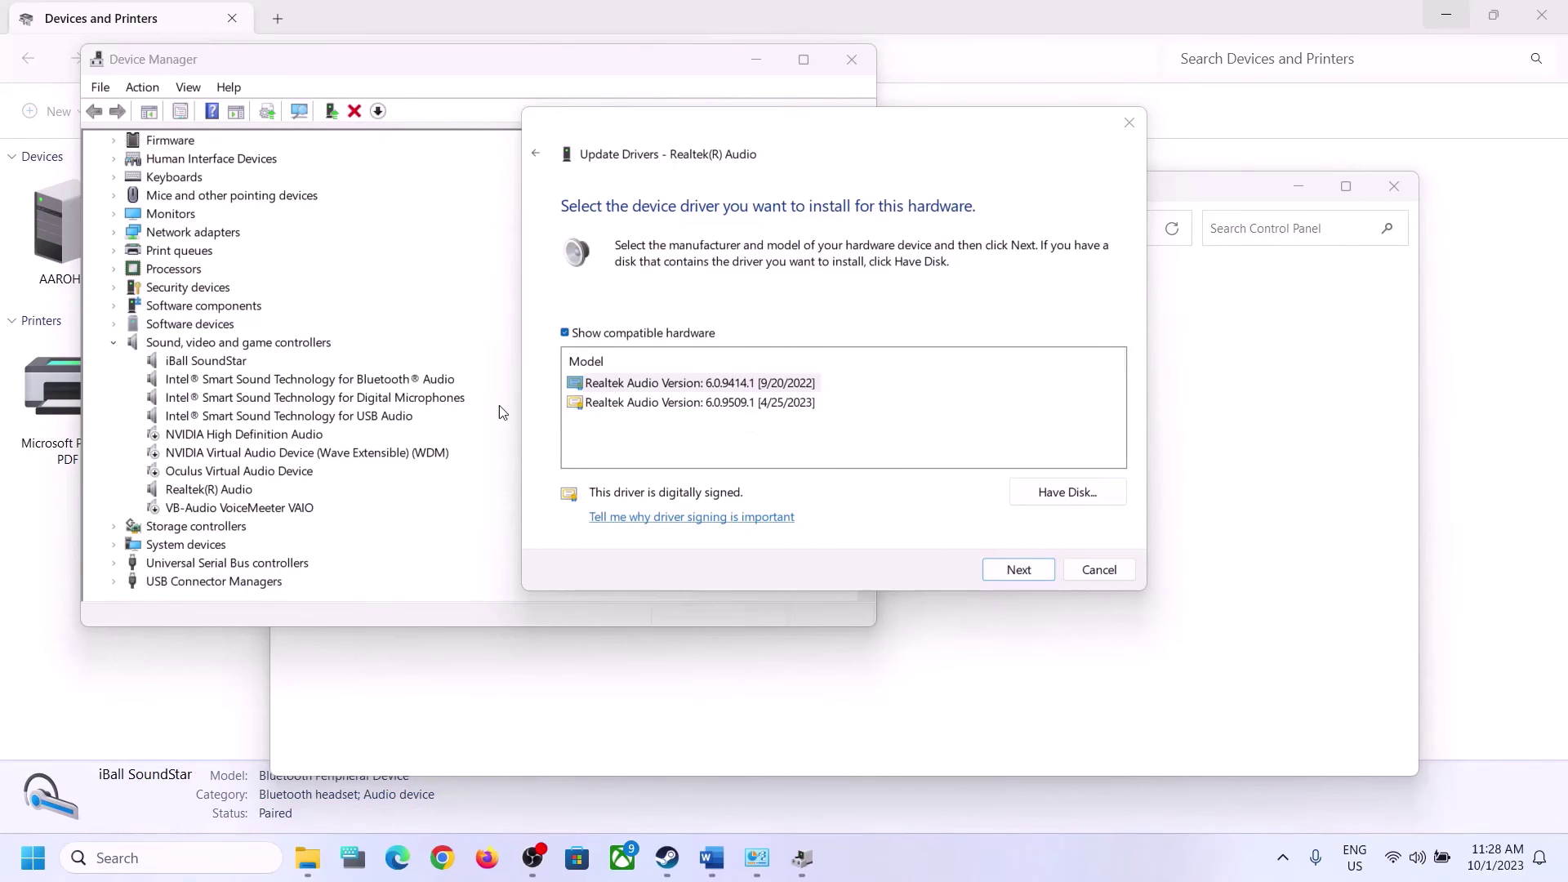
click(690, 404)
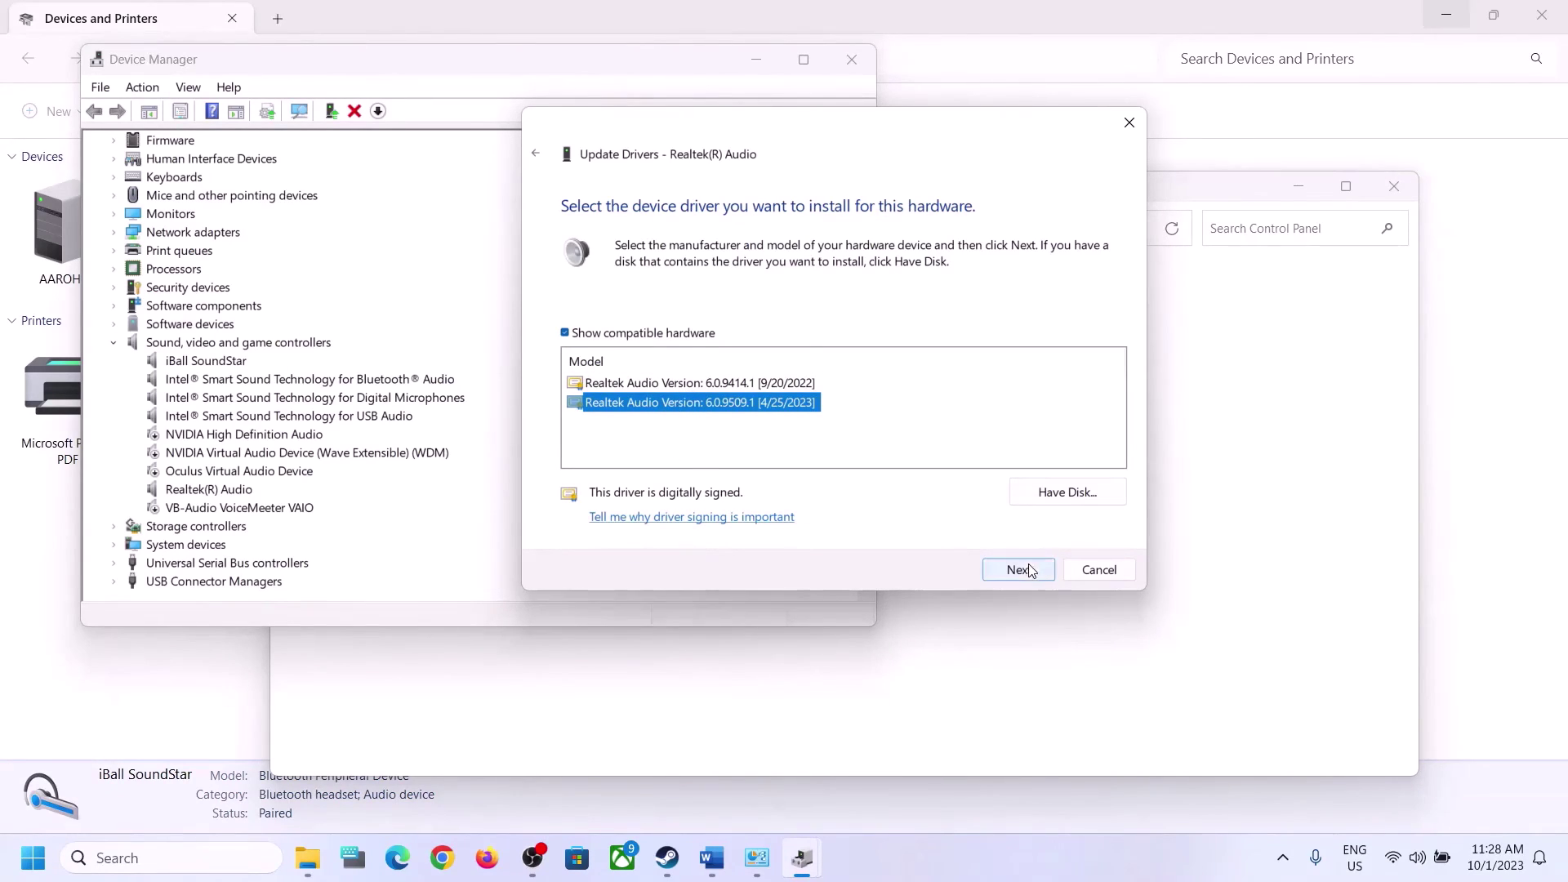
click(1095, 567)
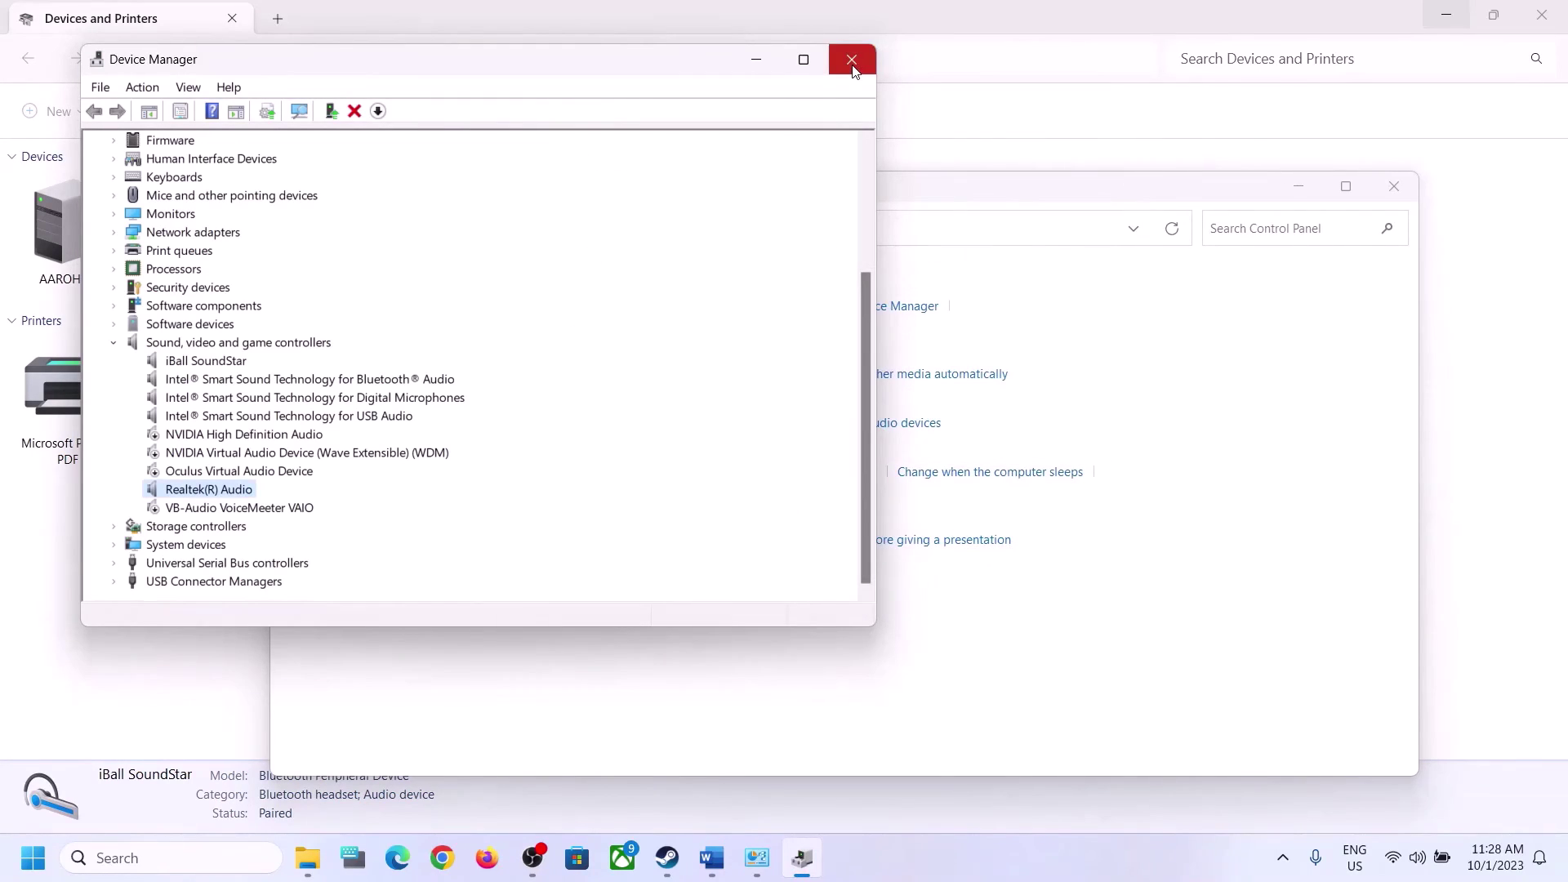